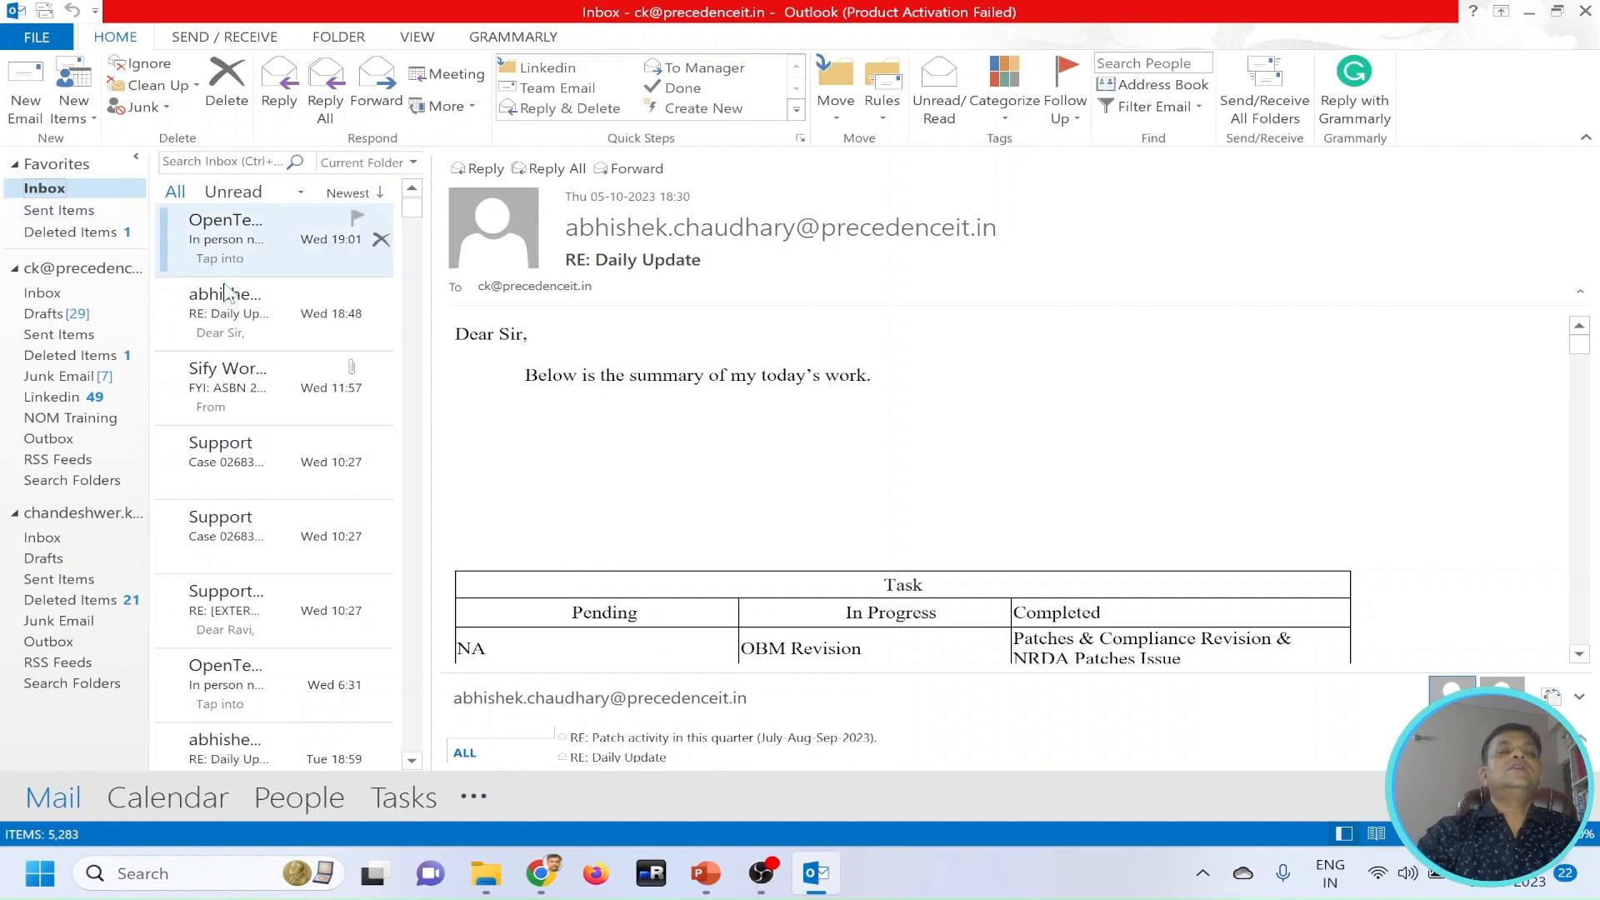
Review the inbox message list, filter it to unread messages only, and restore the full list.
{"action": "scroll", "coordinate": [283, 334], "scroll_direction": "up", "scroll_amount": 5}
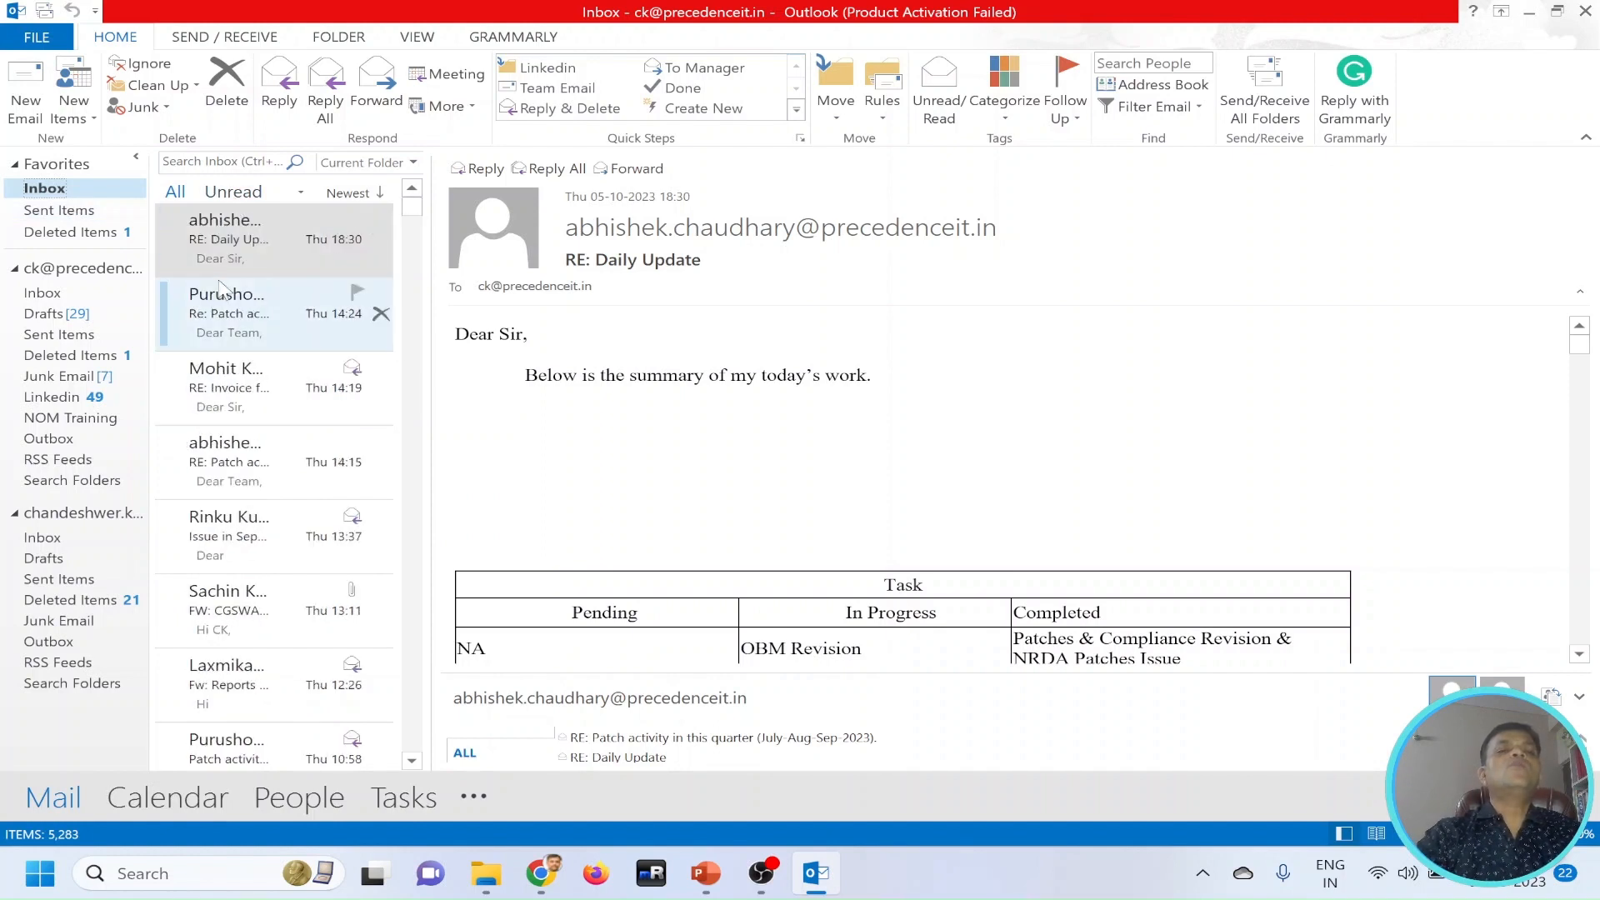
{"action": "left_click", "coordinate": [734, 402]}
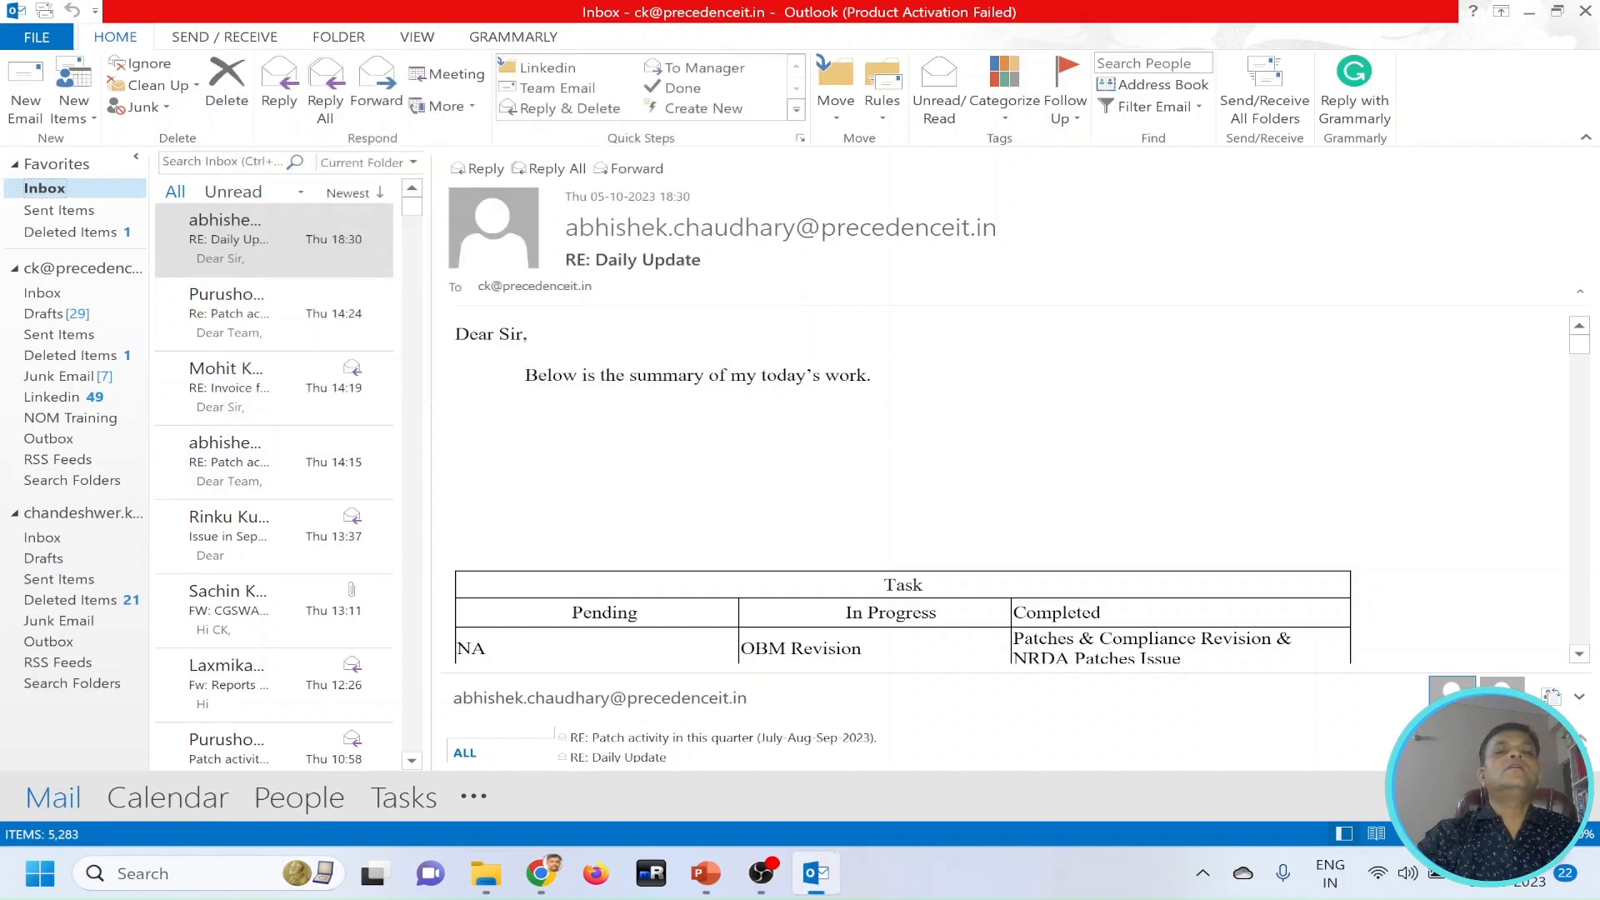
{"action": "left_click", "coordinate": [235, 194]}
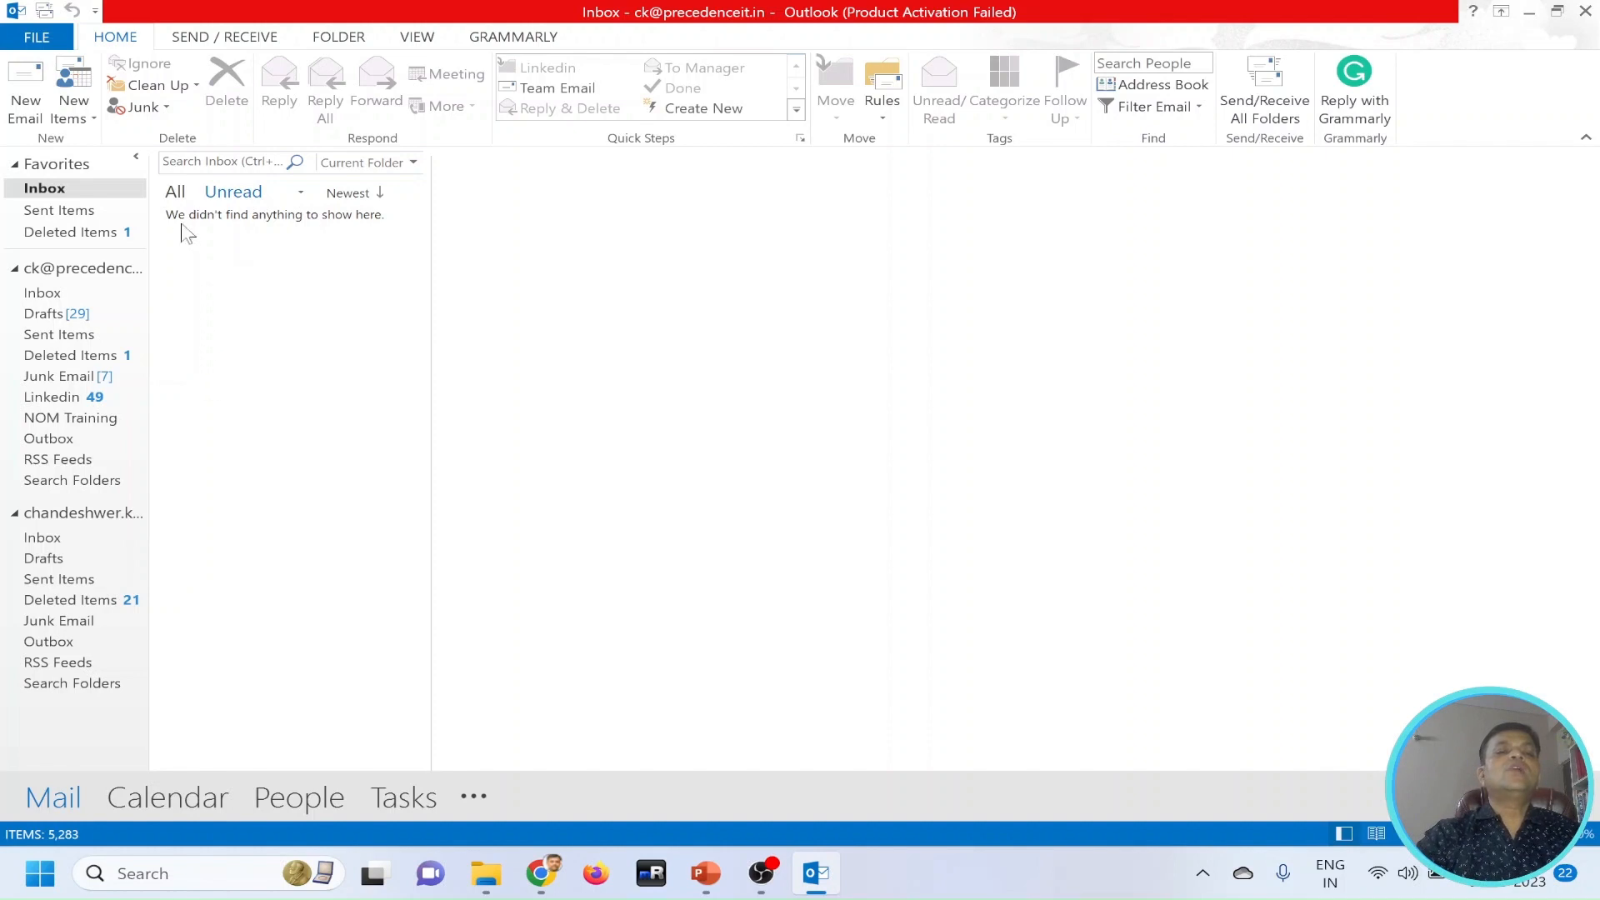
{"action": "left_click", "coordinate": [173, 192]}
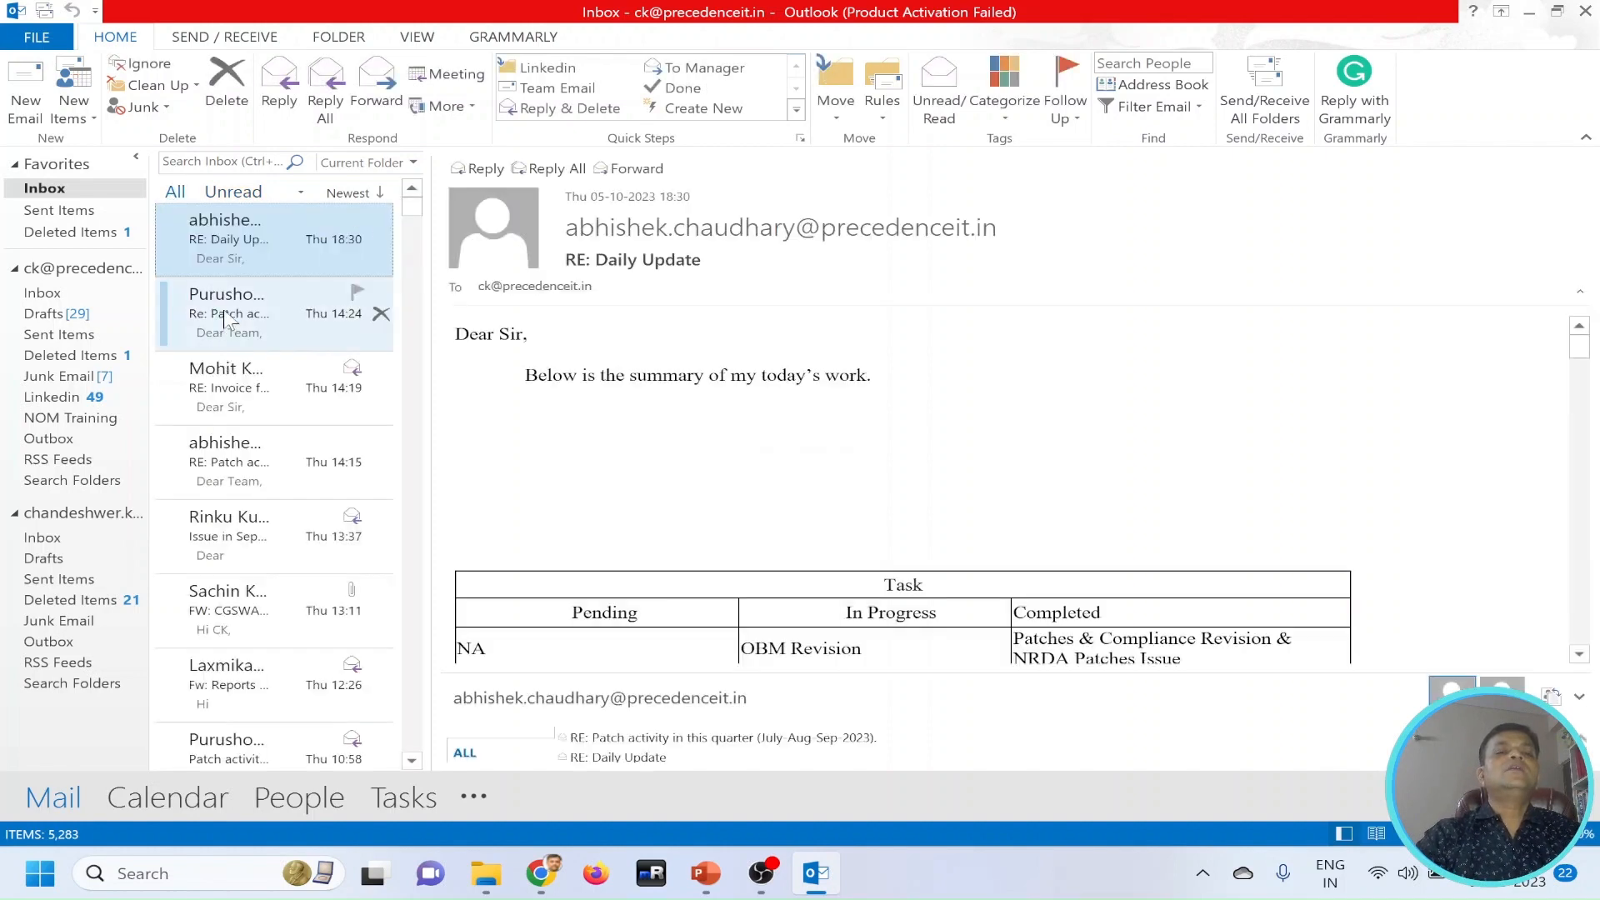
Mark the inbox message "Re: Patch activity in this quarter" from Thursday 14:24 as unread, checking it in the unread-only list.
{"action": "right_click", "coordinate": [225, 310]}
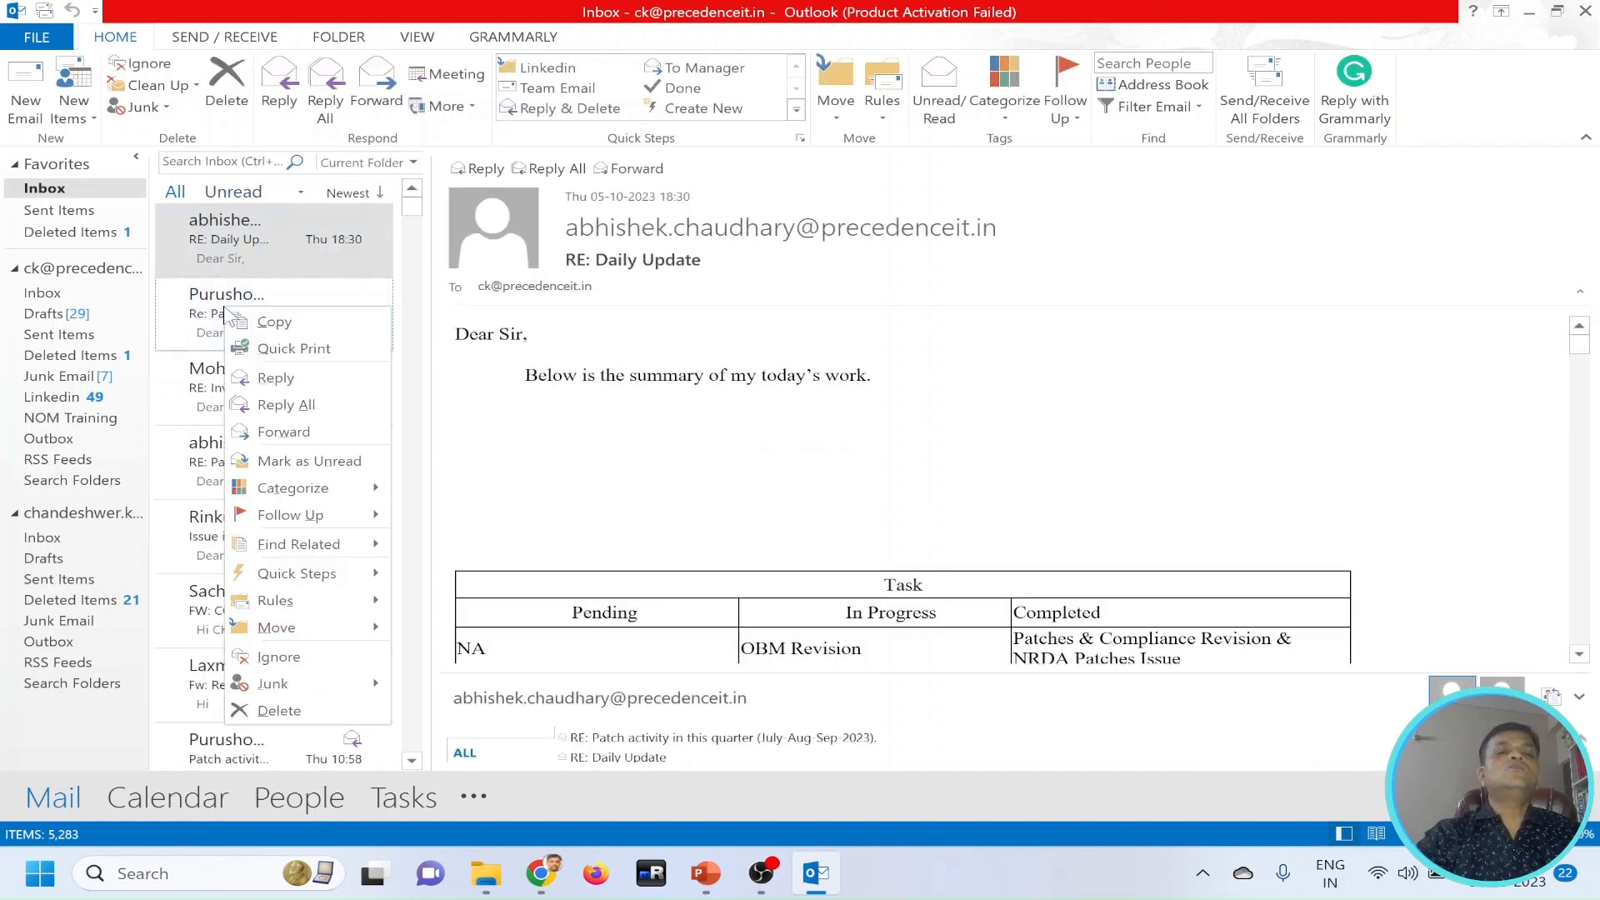
{"action": "left_click", "coordinate": [309, 461]}
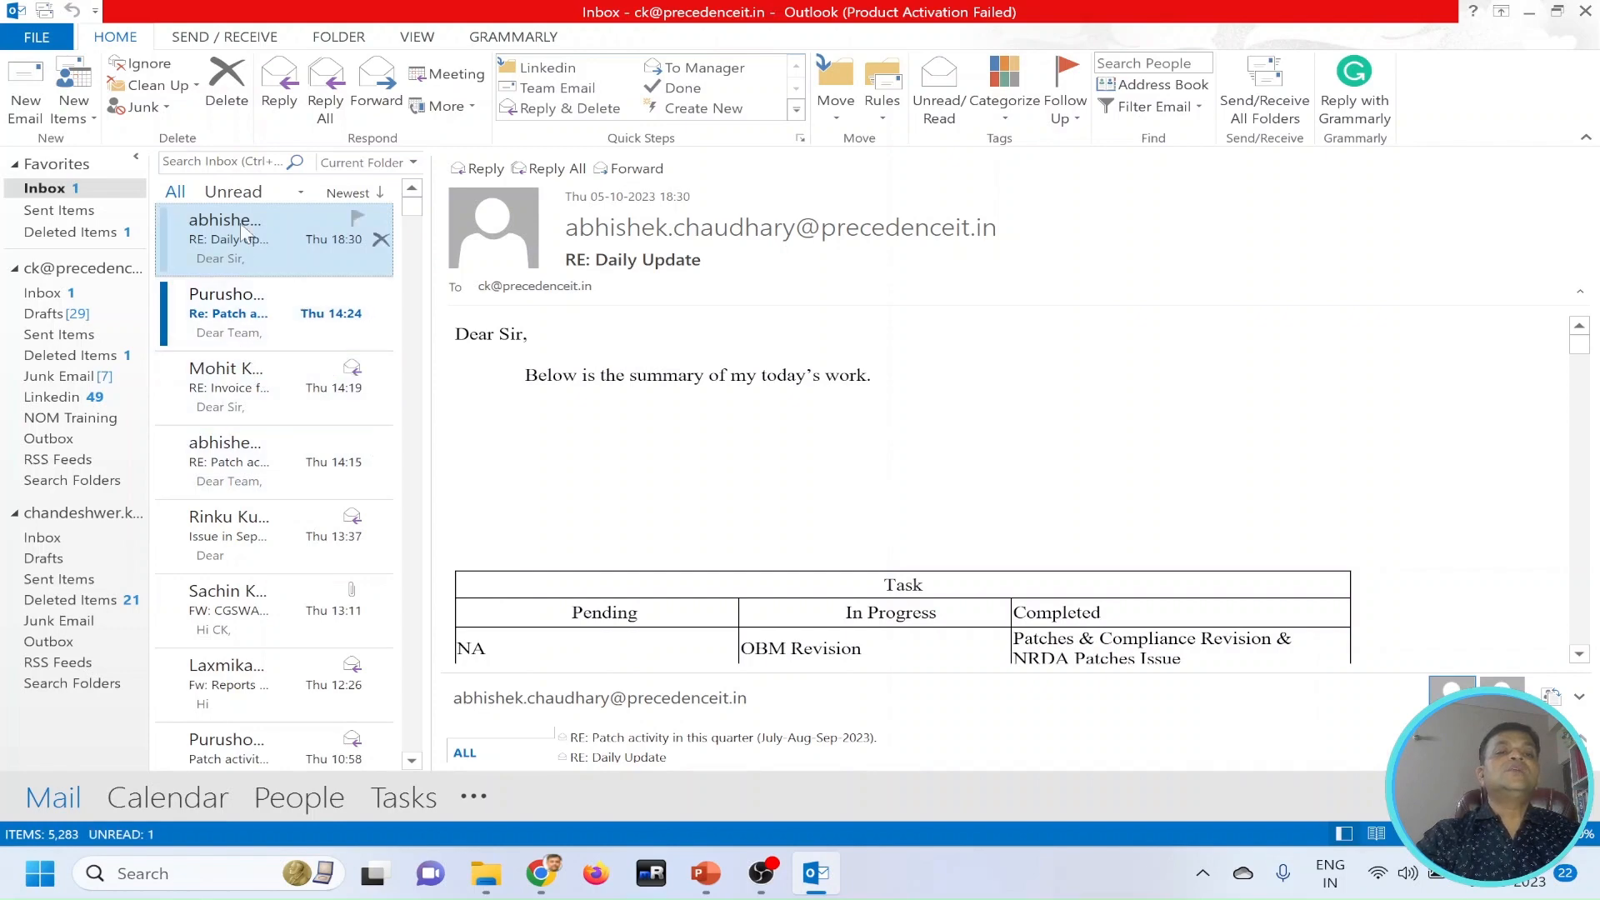
{"action": "left_click", "coordinate": [236, 192]}
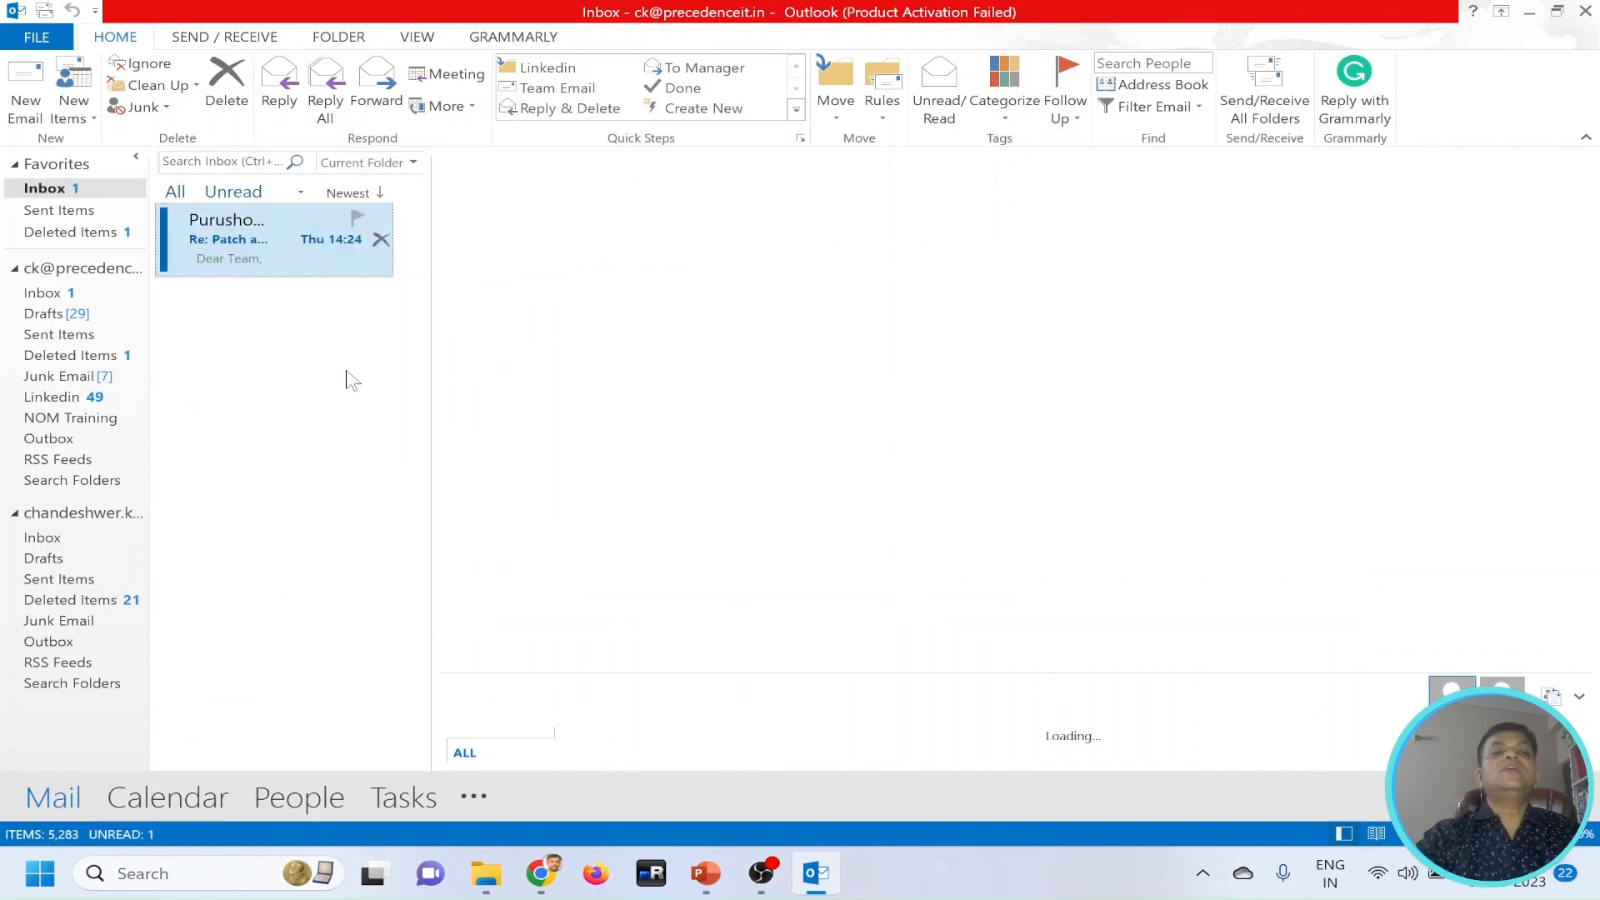
{"action": "left_click", "coordinate": [176, 193]}
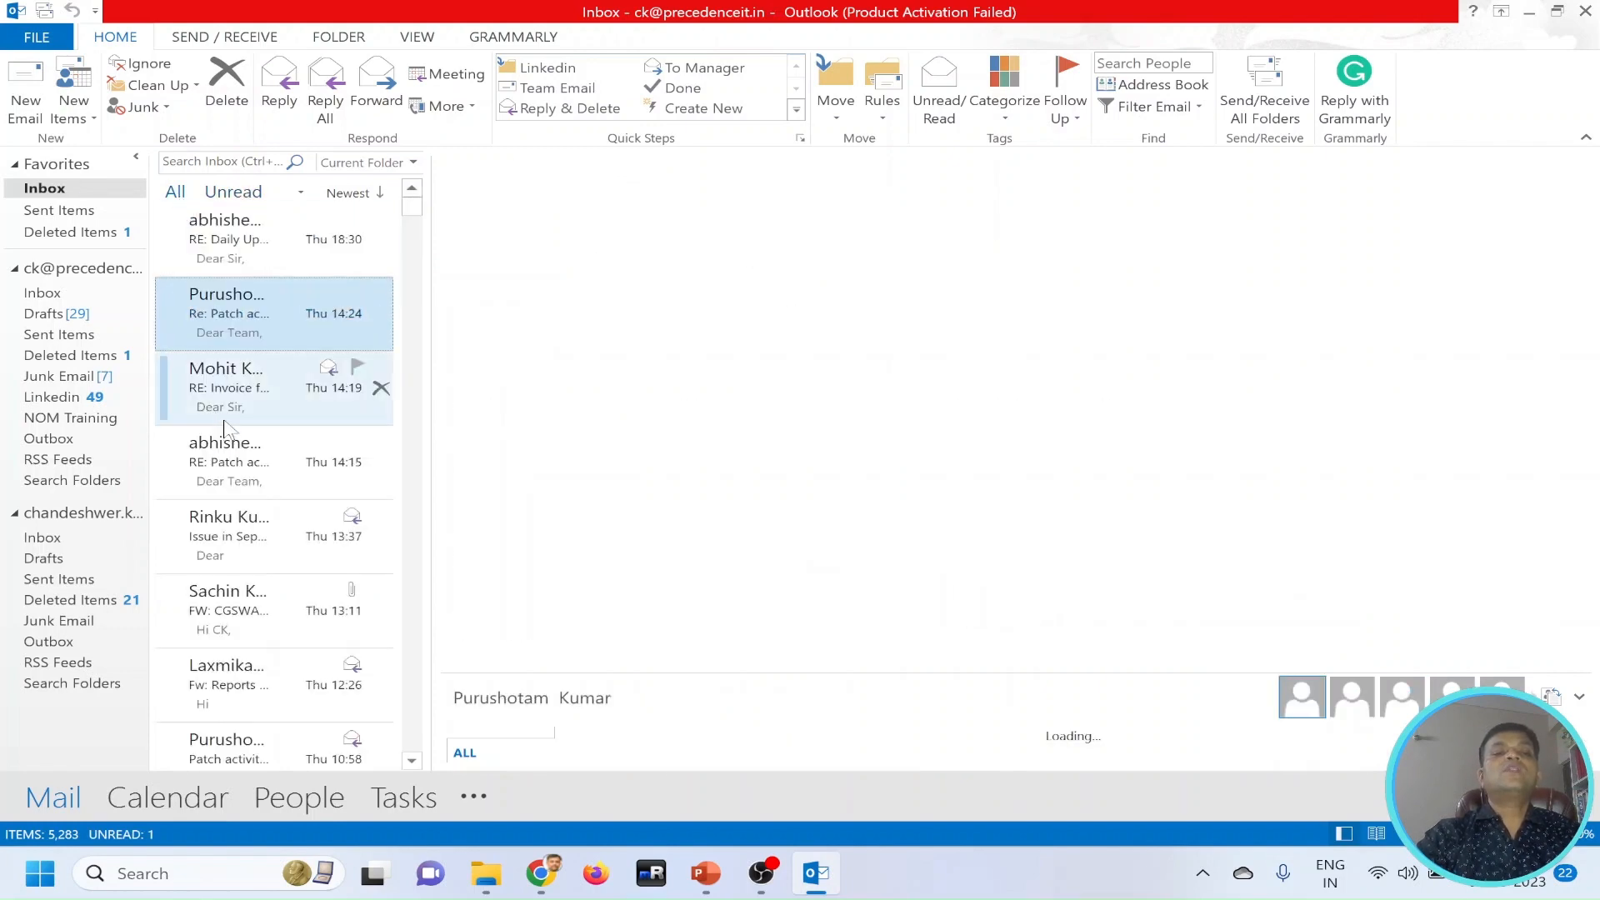
{"action": "right_click", "coordinate": [220, 323]}
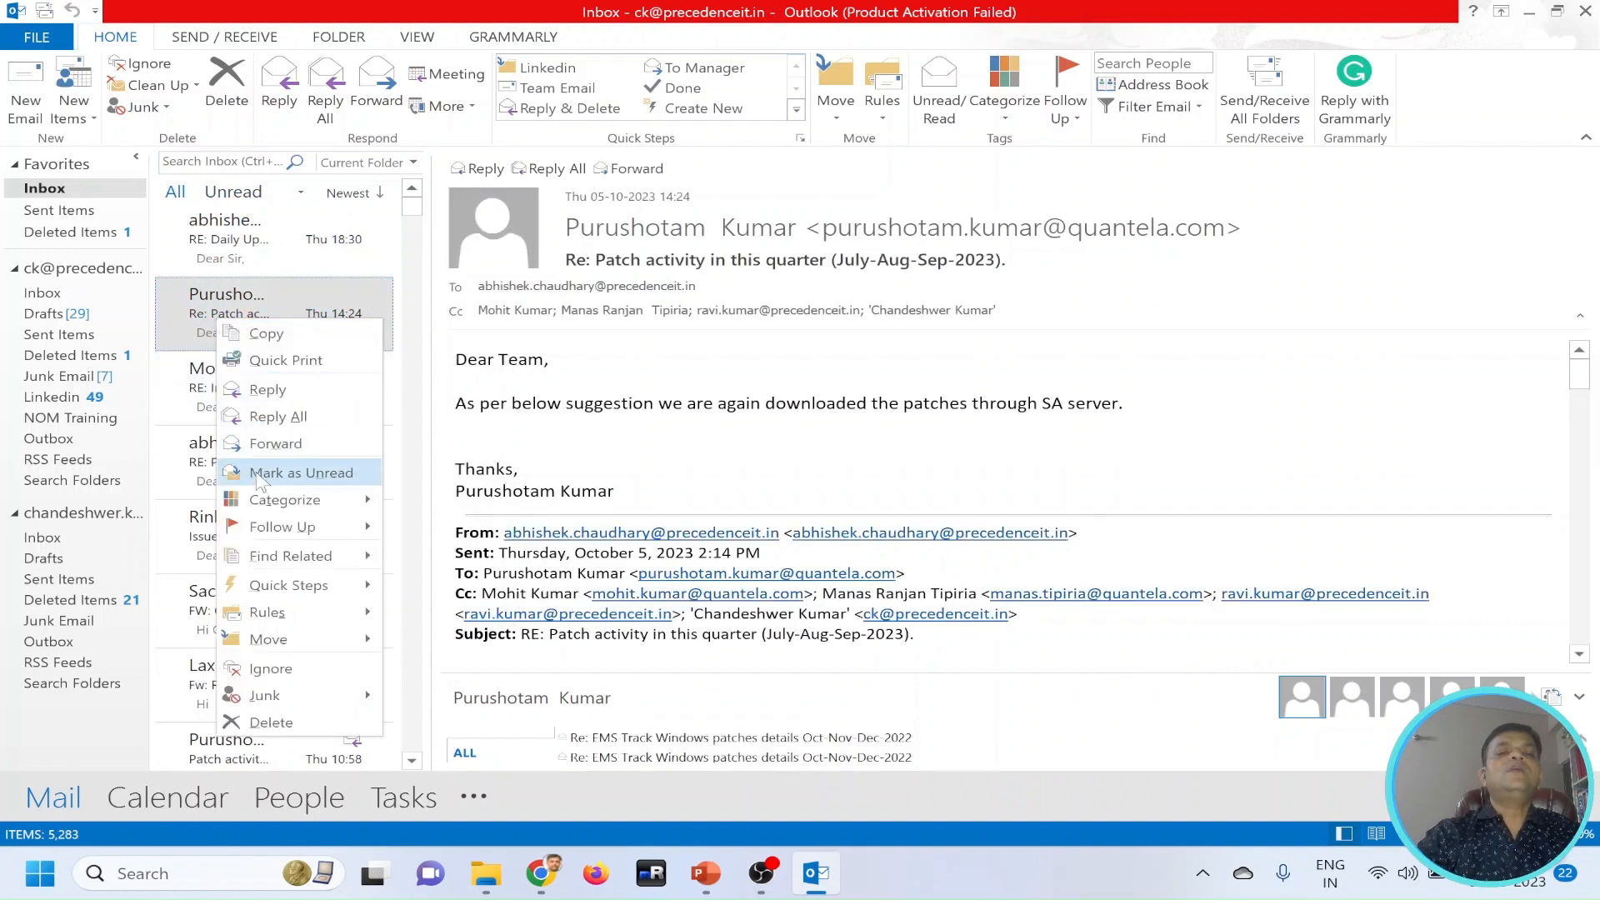
{"action": "left_click", "coordinate": [283, 473]}
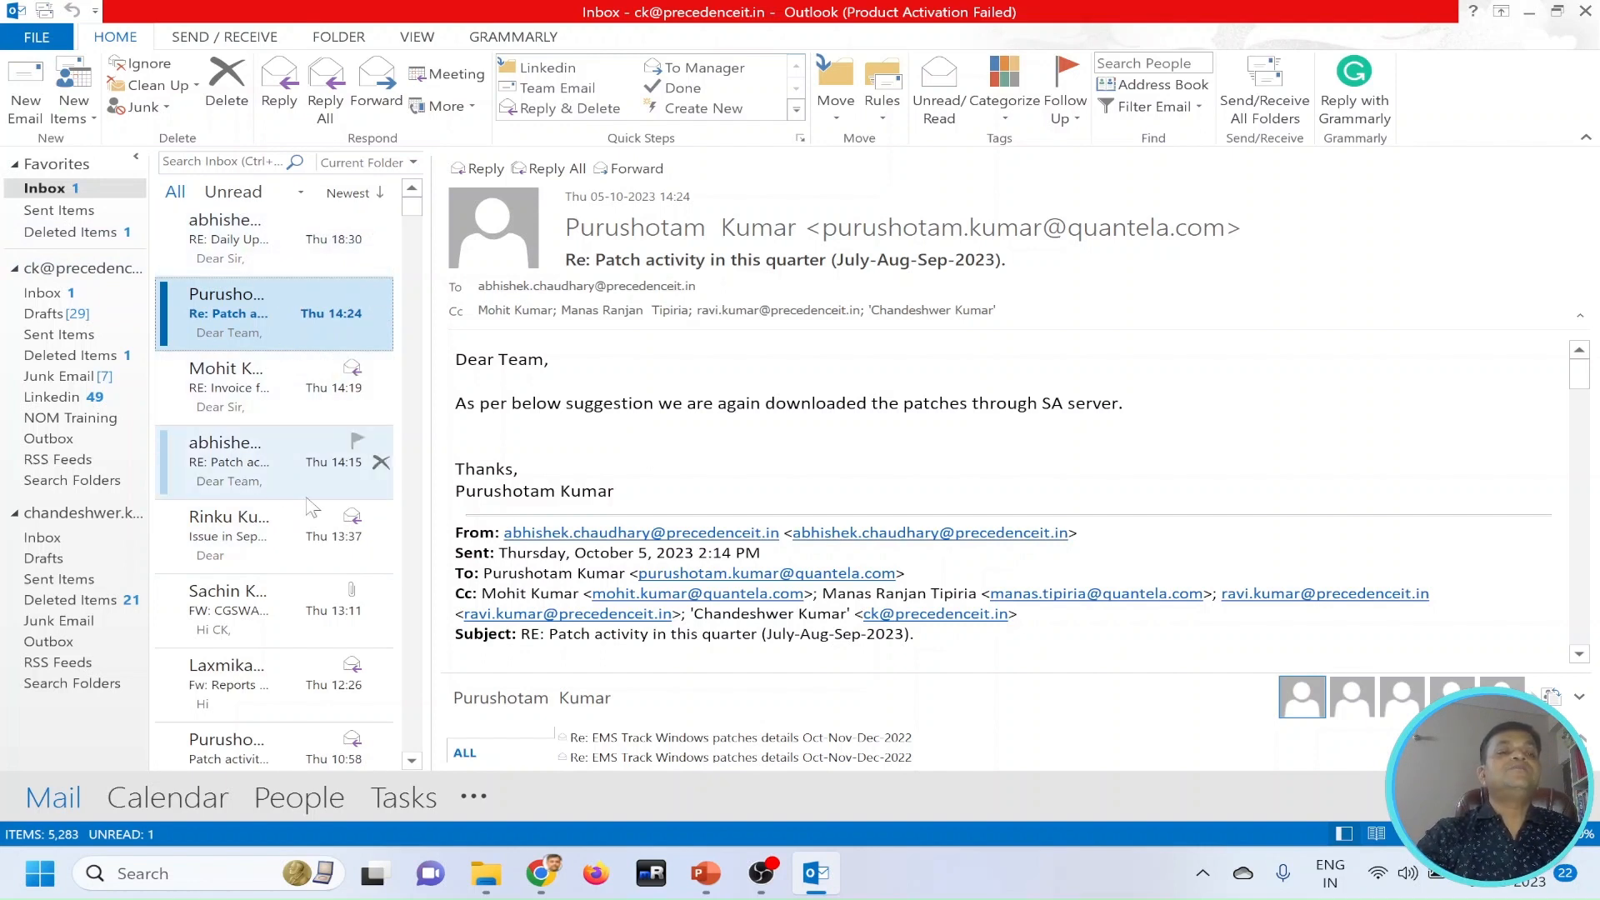
View the Outbox and the Sent Items folder, and read the sent "Project Update" meeting request.
{"action": "left_click", "coordinate": [46, 439]}
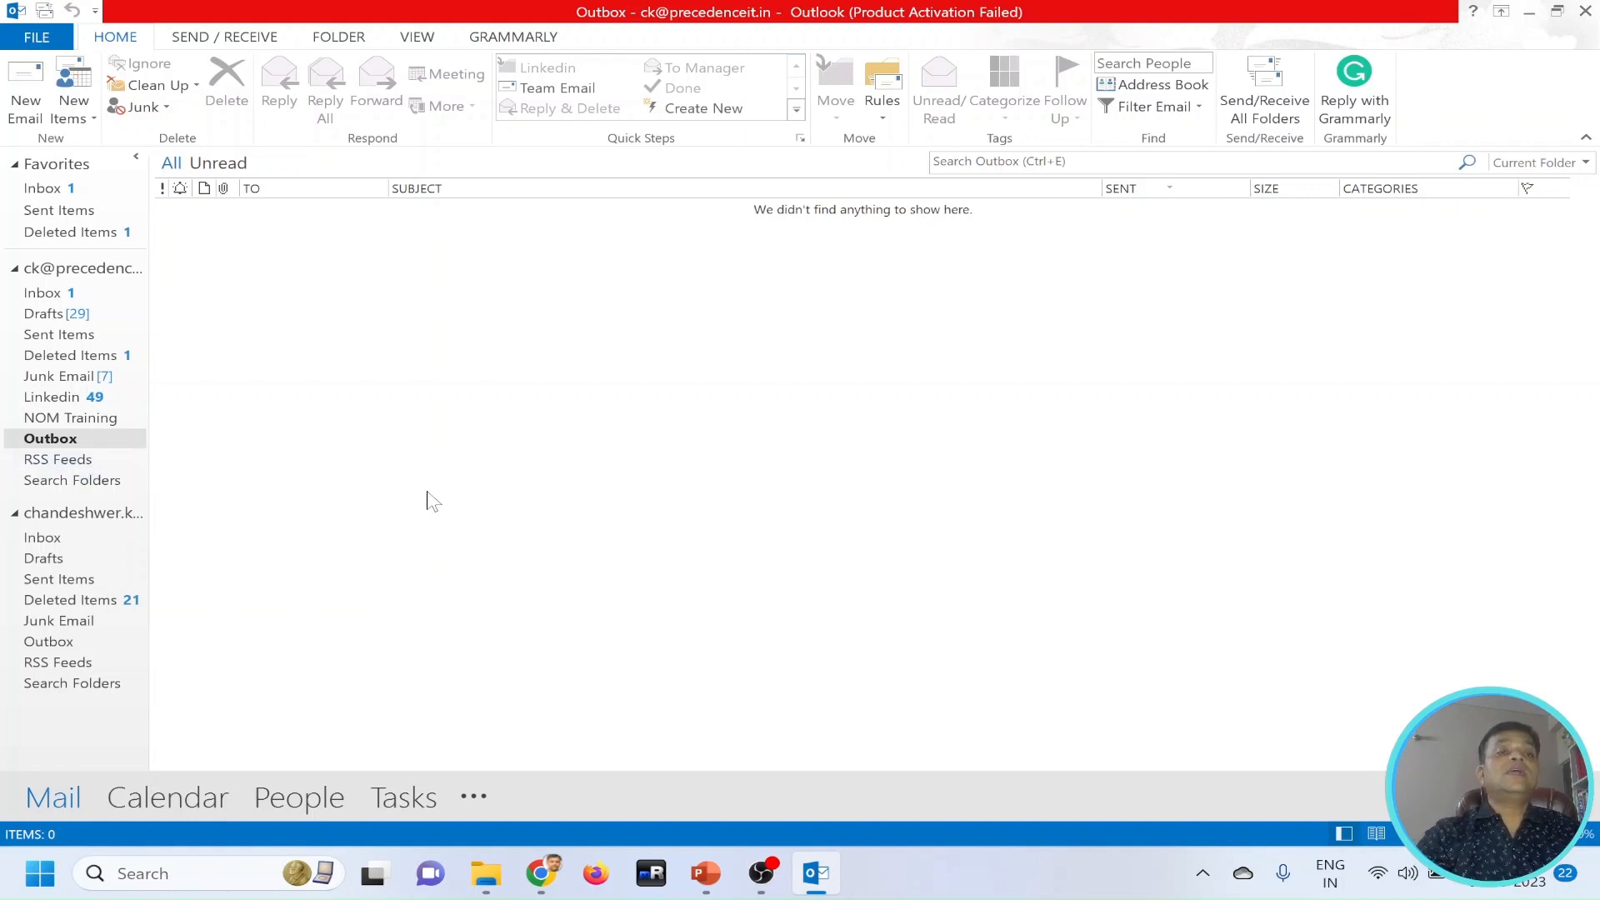
{"action": "left_click", "coordinate": [51, 210]}
{"action": "left_click", "coordinate": [219, 255]}
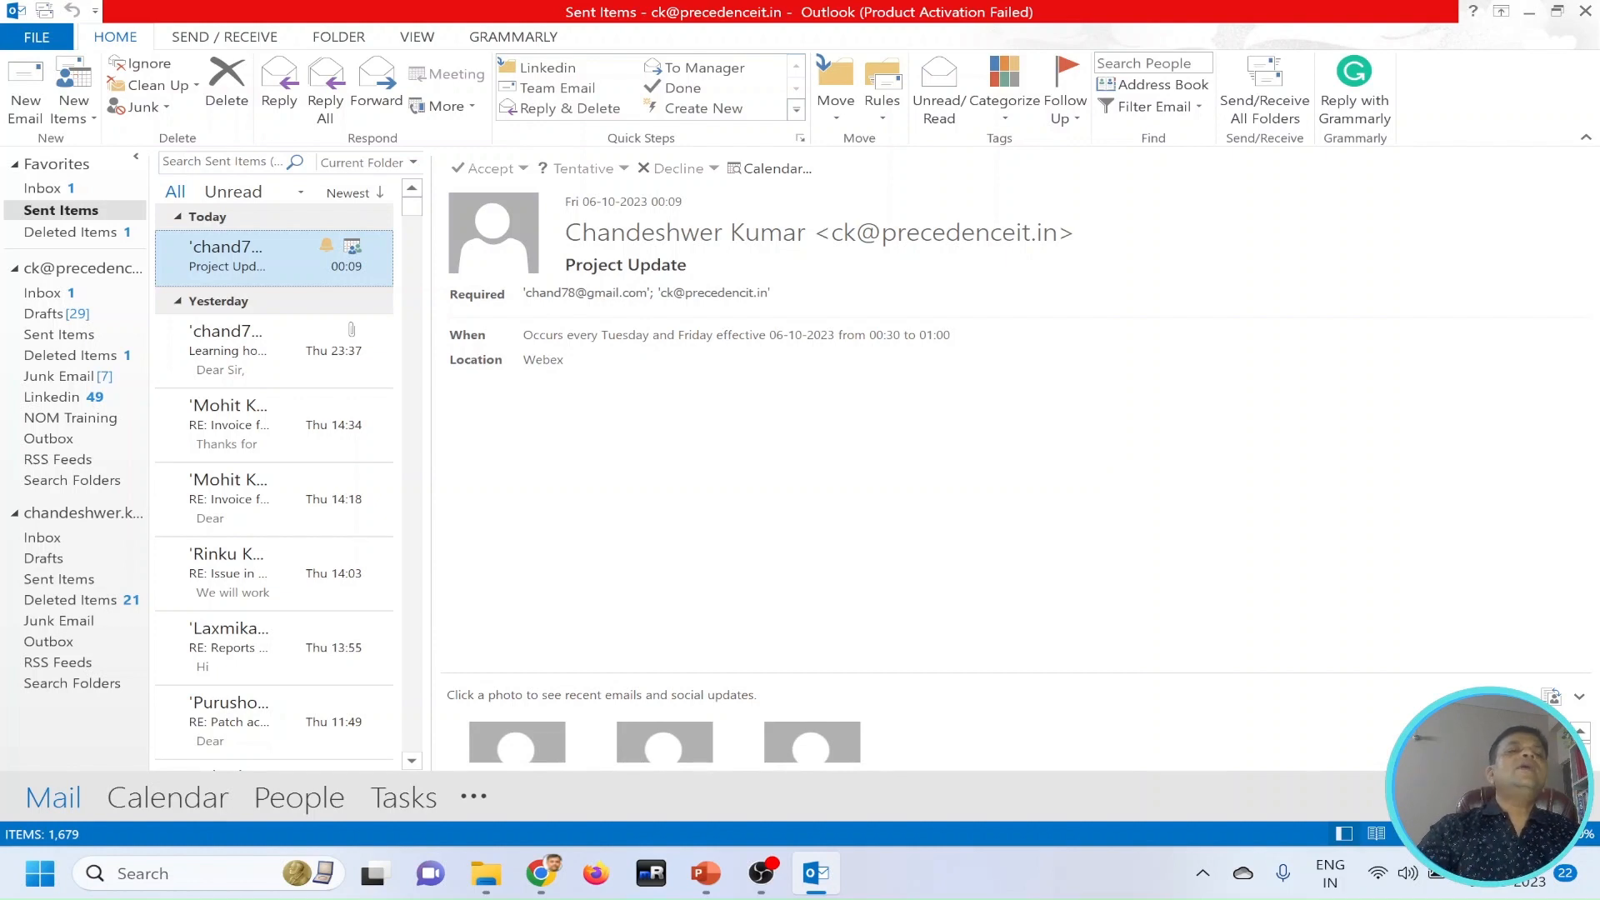
{"action": "left_click", "coordinate": [58, 335]}
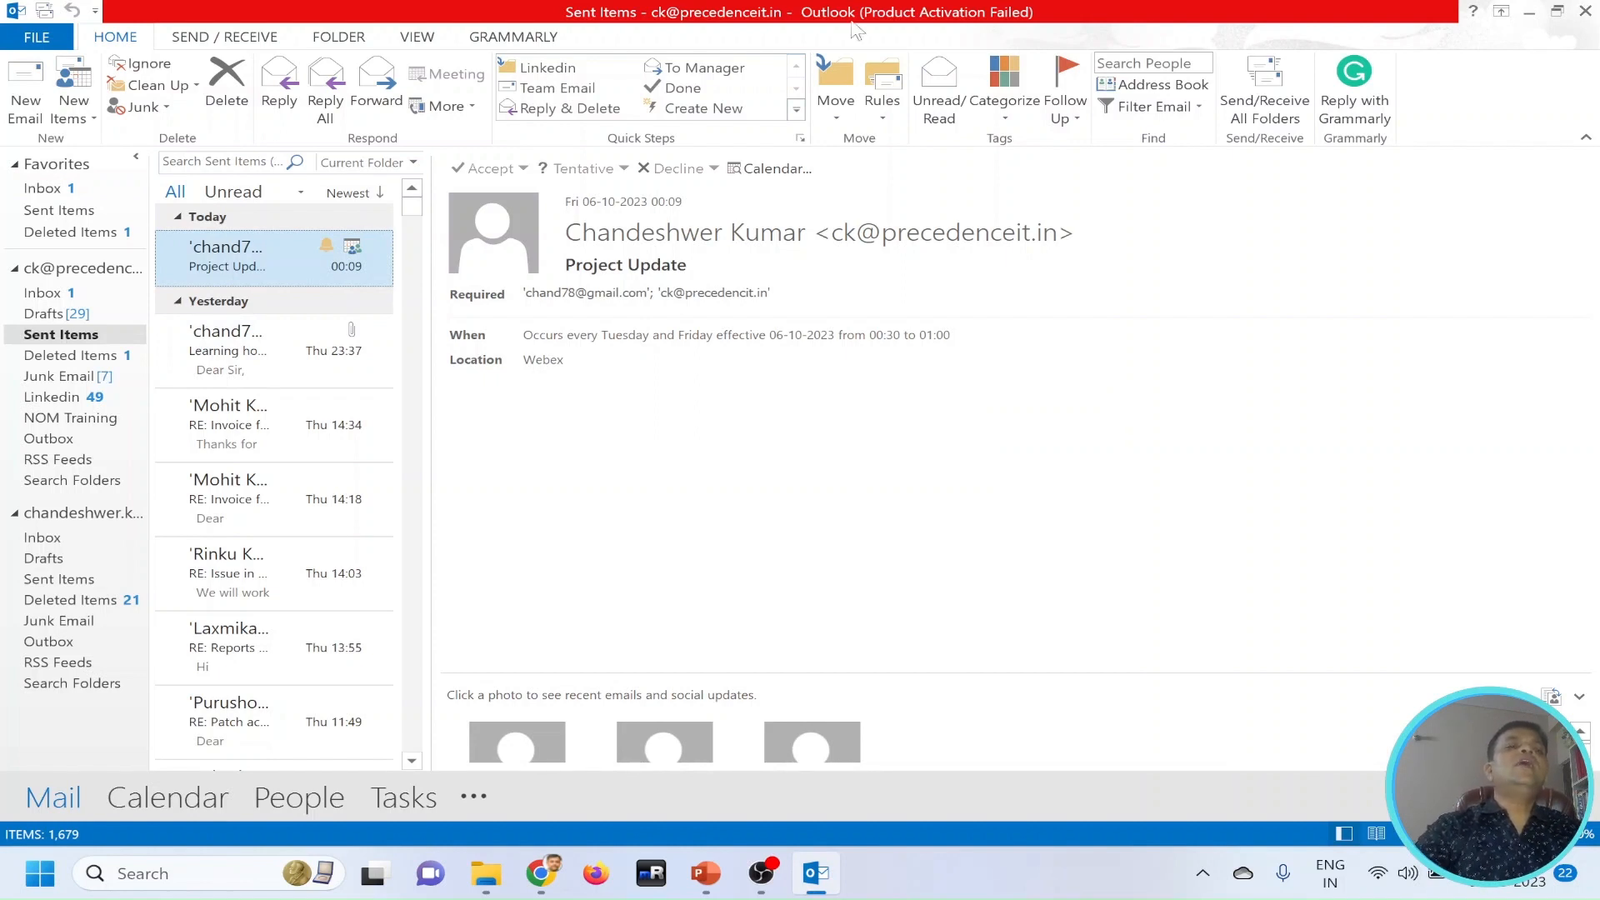
{"action": "left_click", "coordinate": [15, 110]}
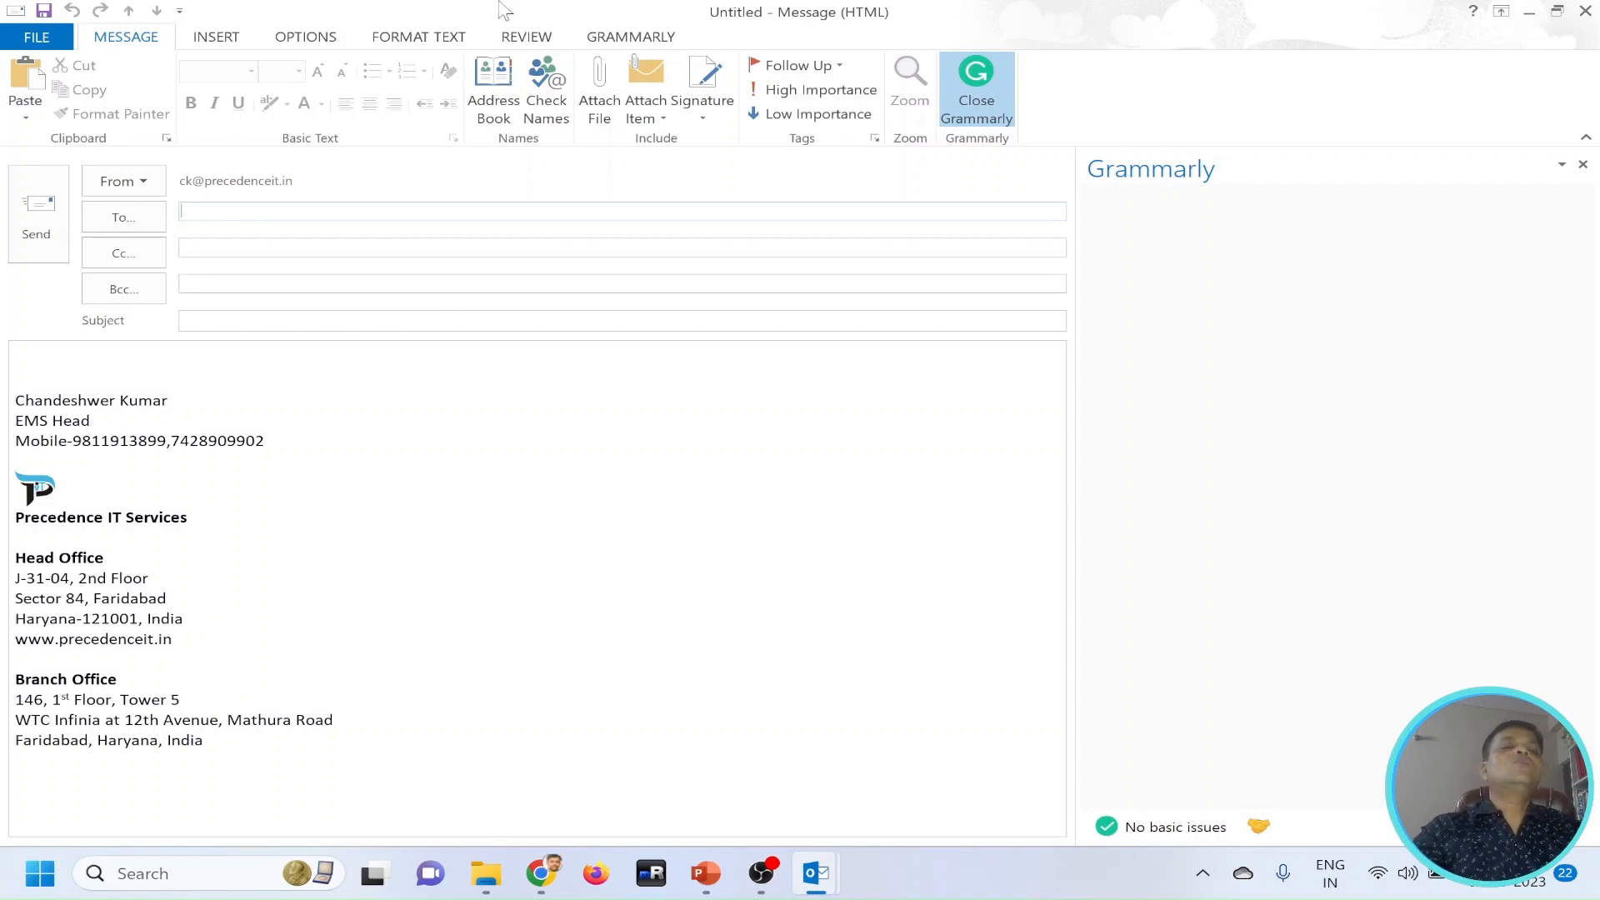
{"action": "left_click", "coordinate": [139, 181]}
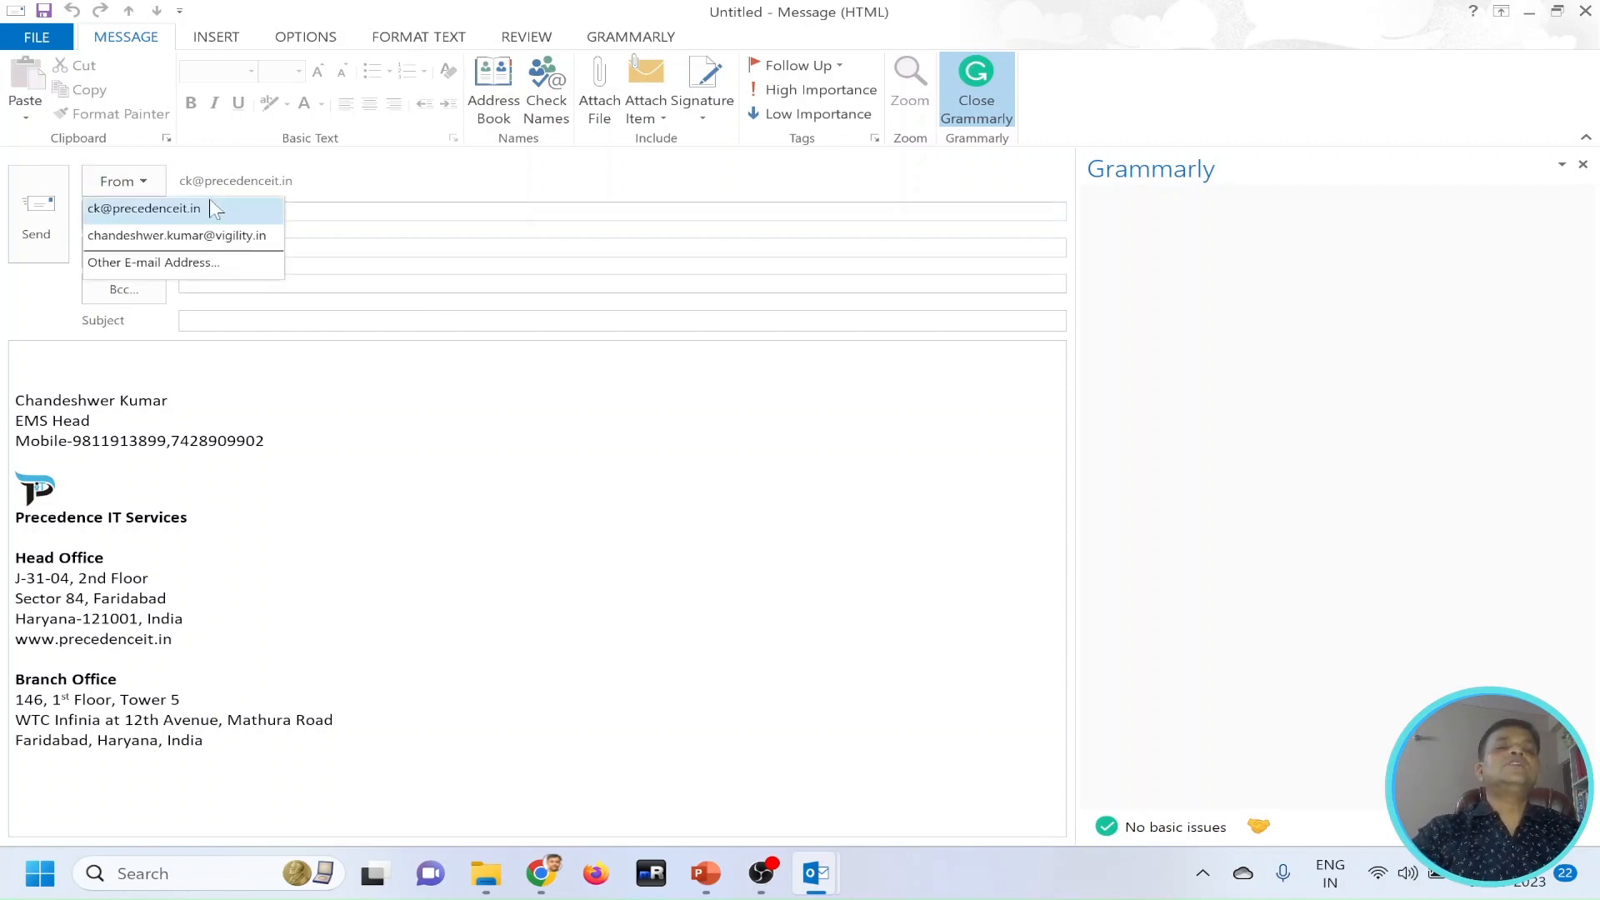
{"action": "left_click", "coordinate": [388, 359]}
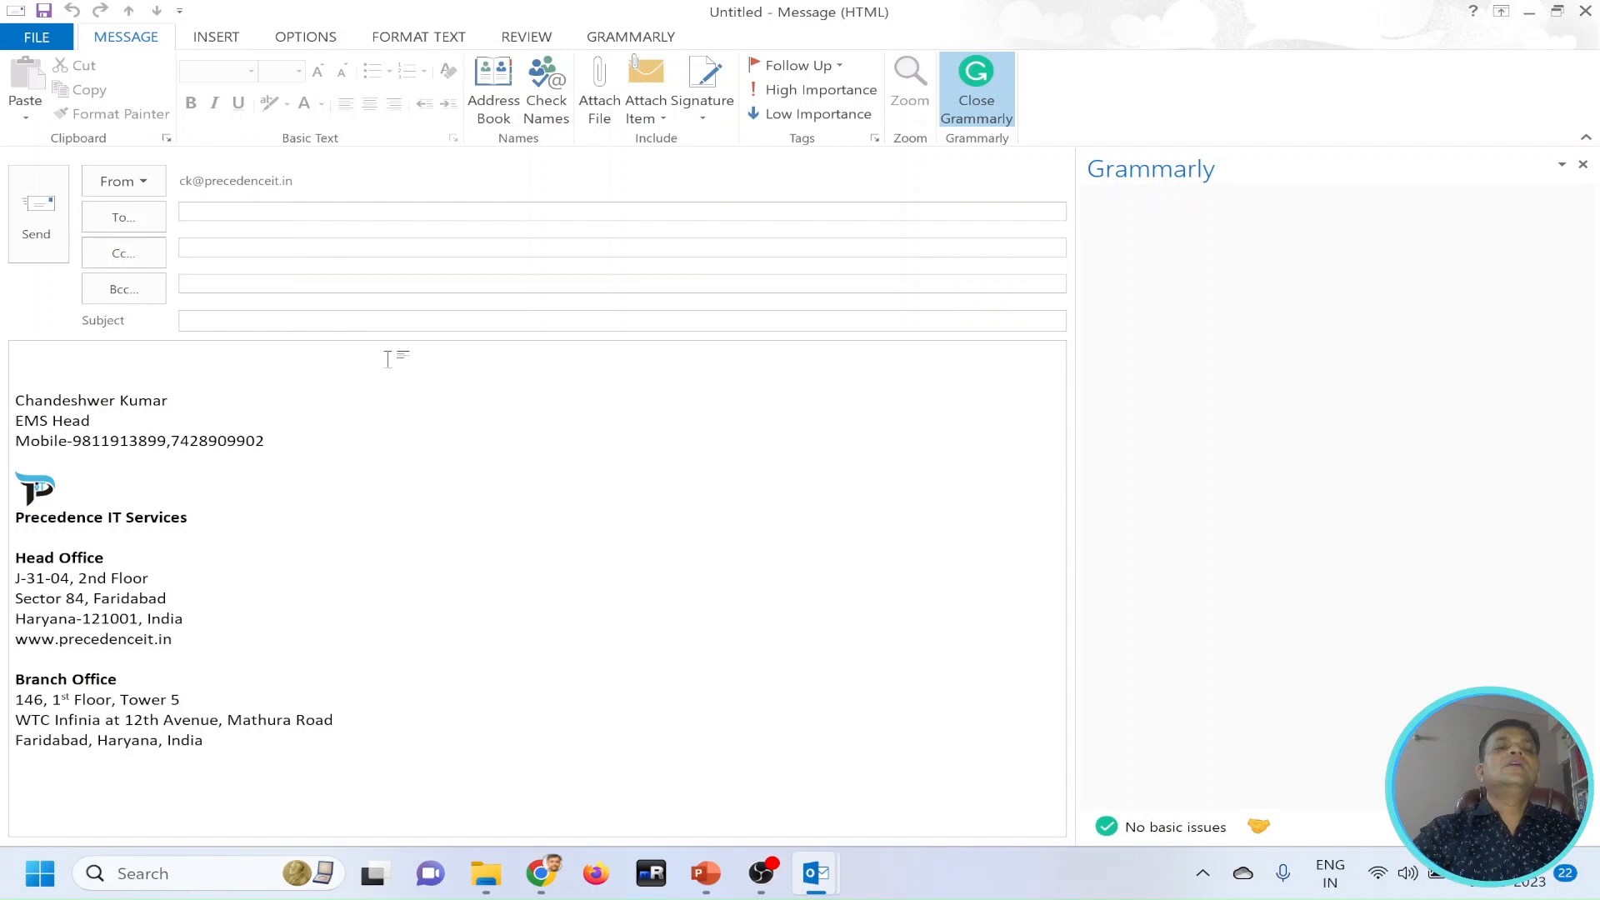
{"action": "left_click", "coordinate": [183, 212]}
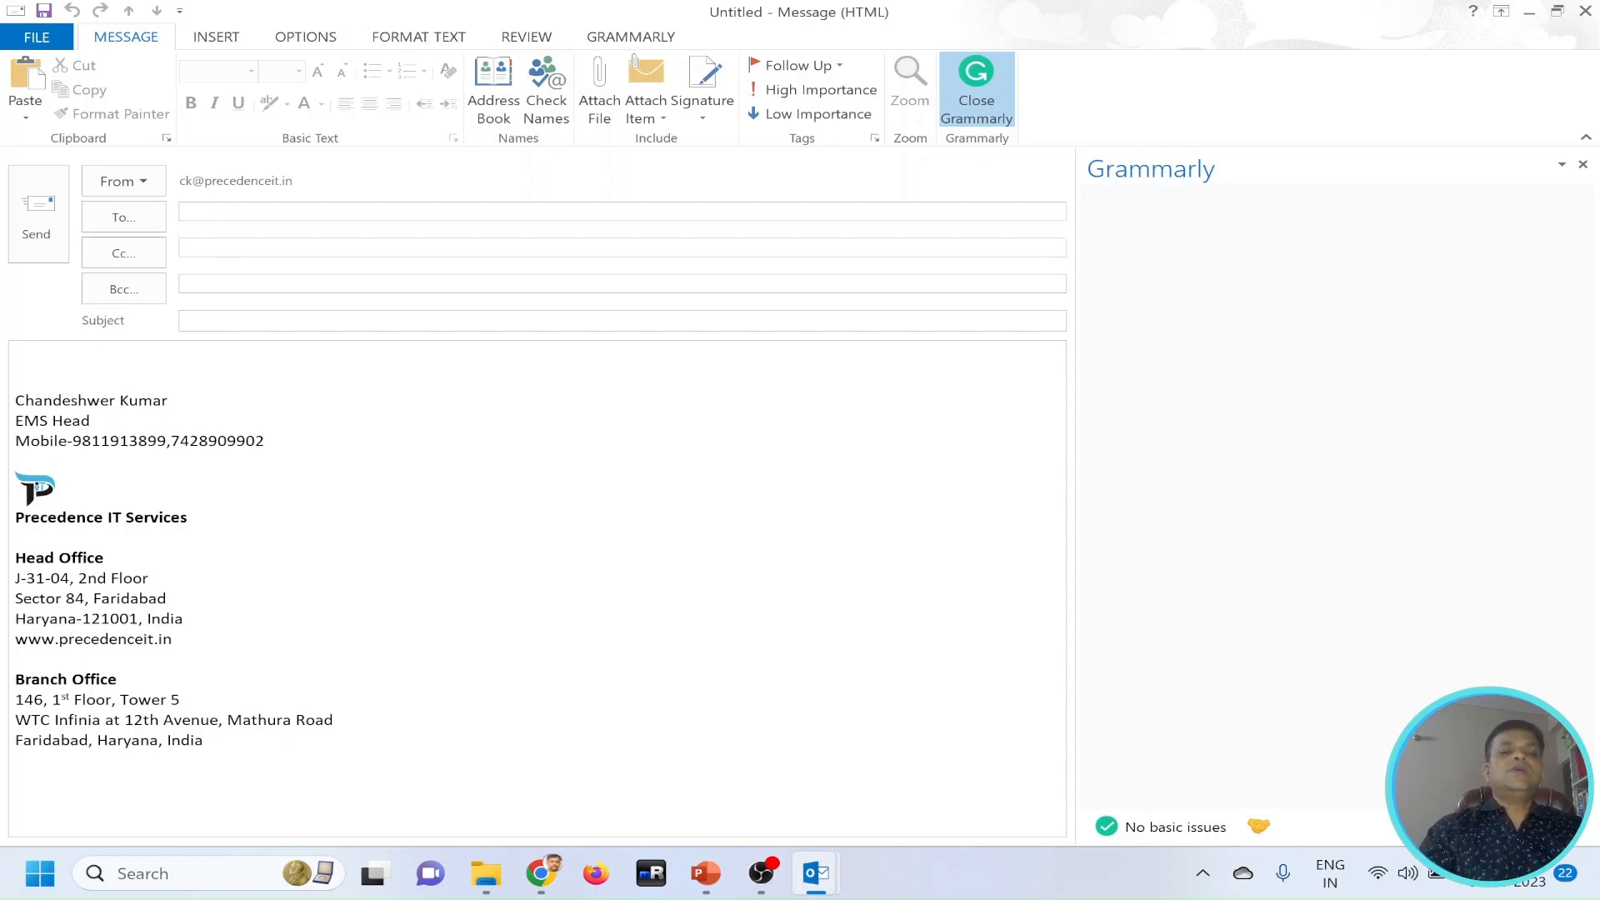
{"action": "type", "text": "ch"}
{"action": "key", "text": "BackSpace"}
{"action": "type", "text": "k"}
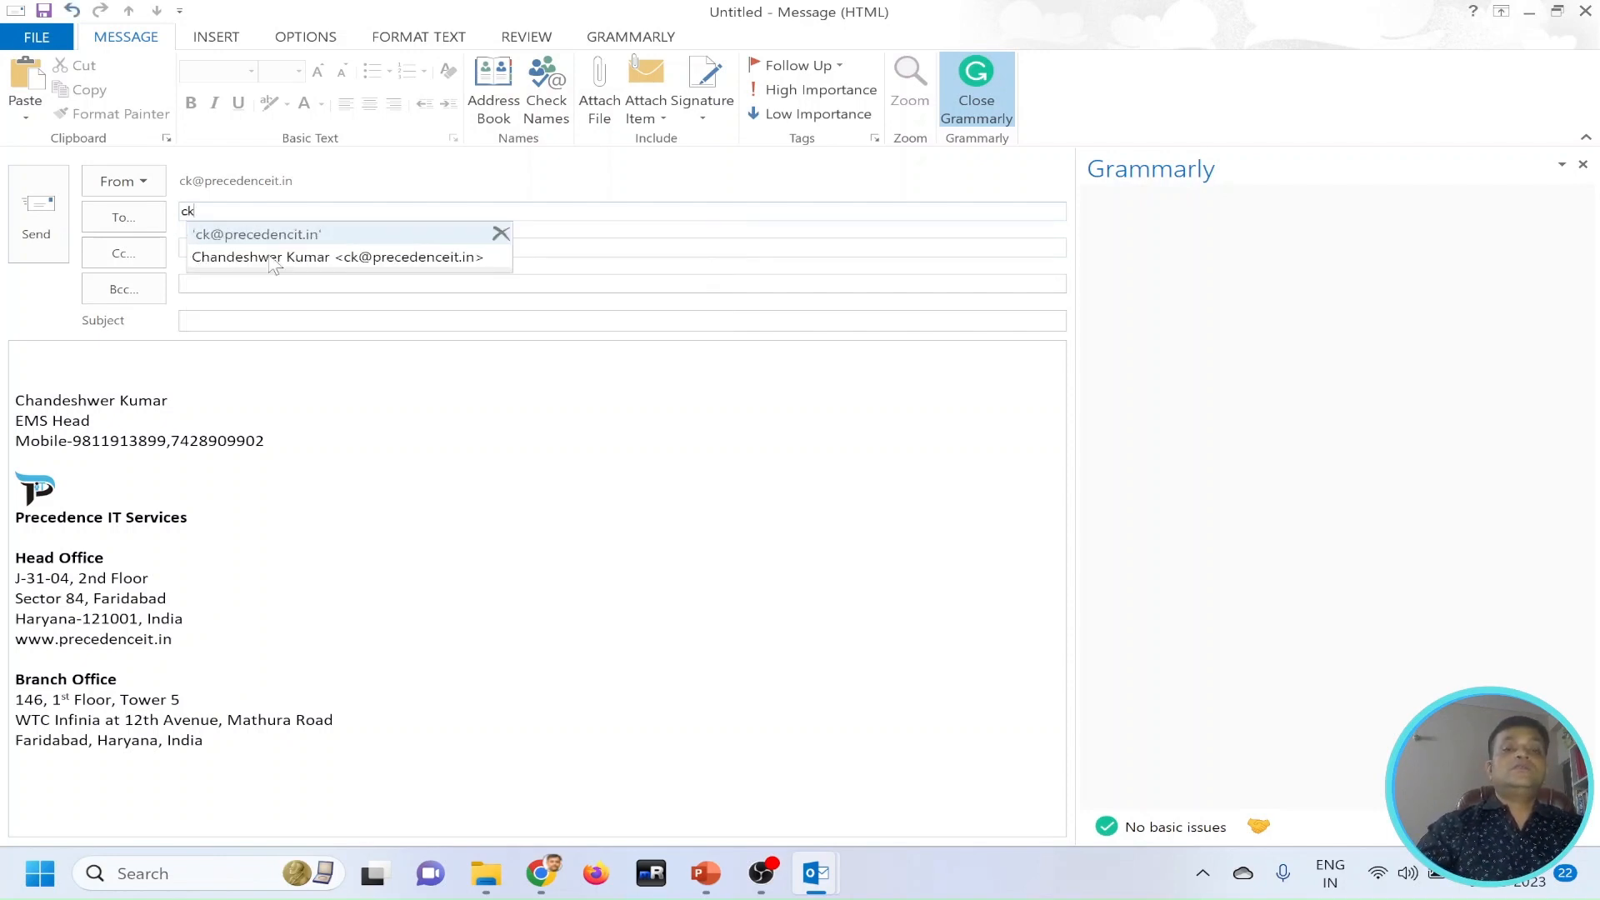
{"action": "left_click", "coordinate": [274, 259]}
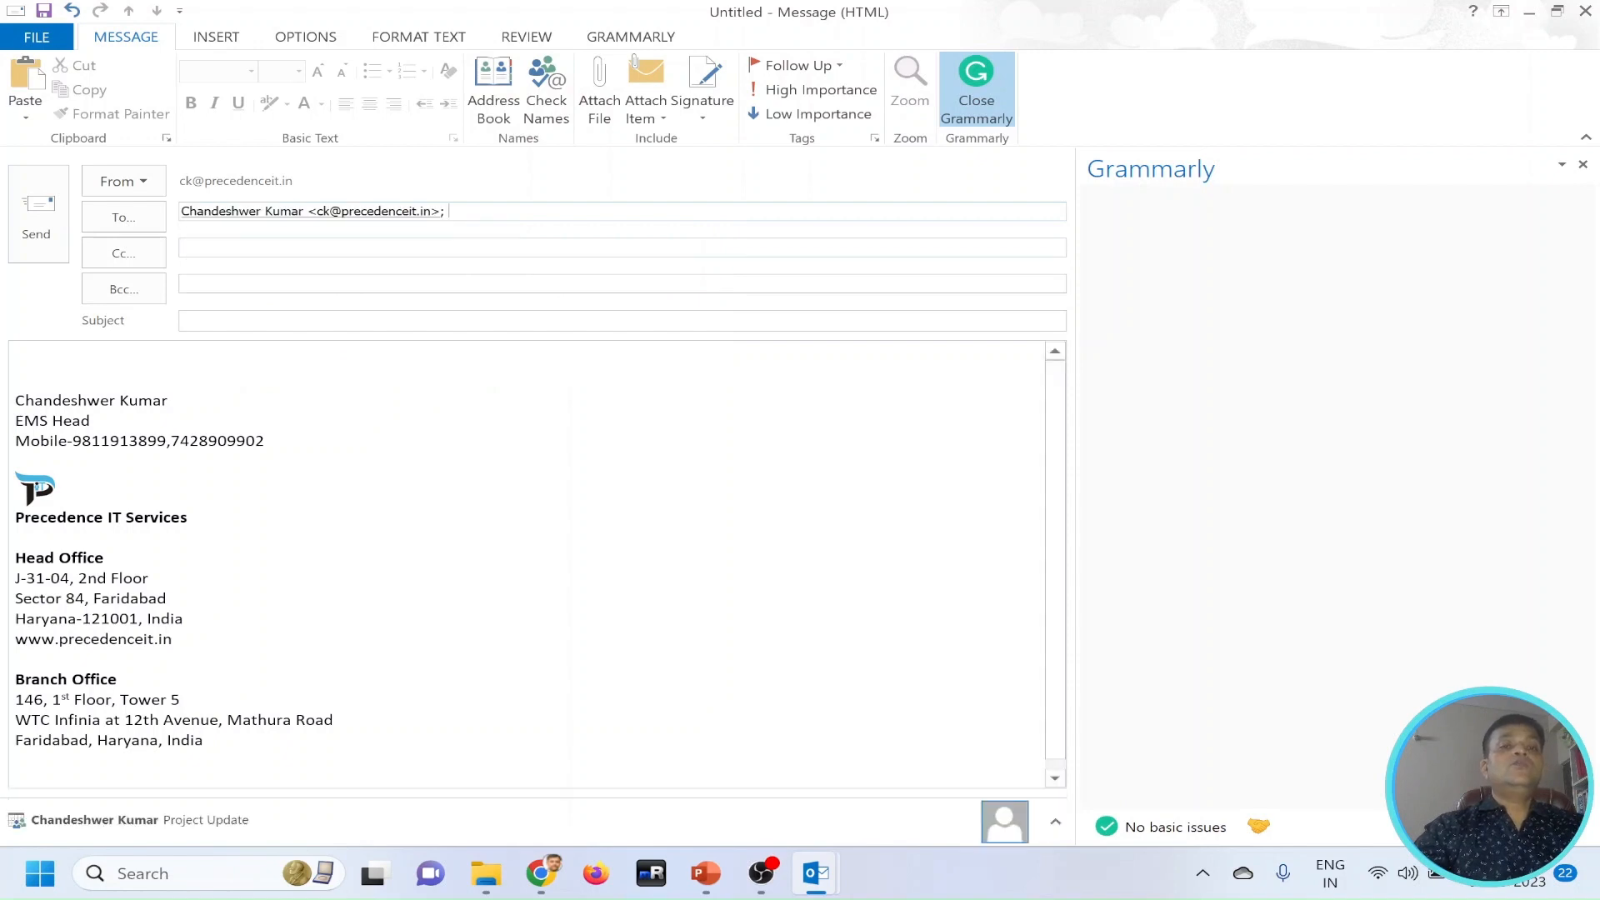
{"action": "type", "text": "ch"}
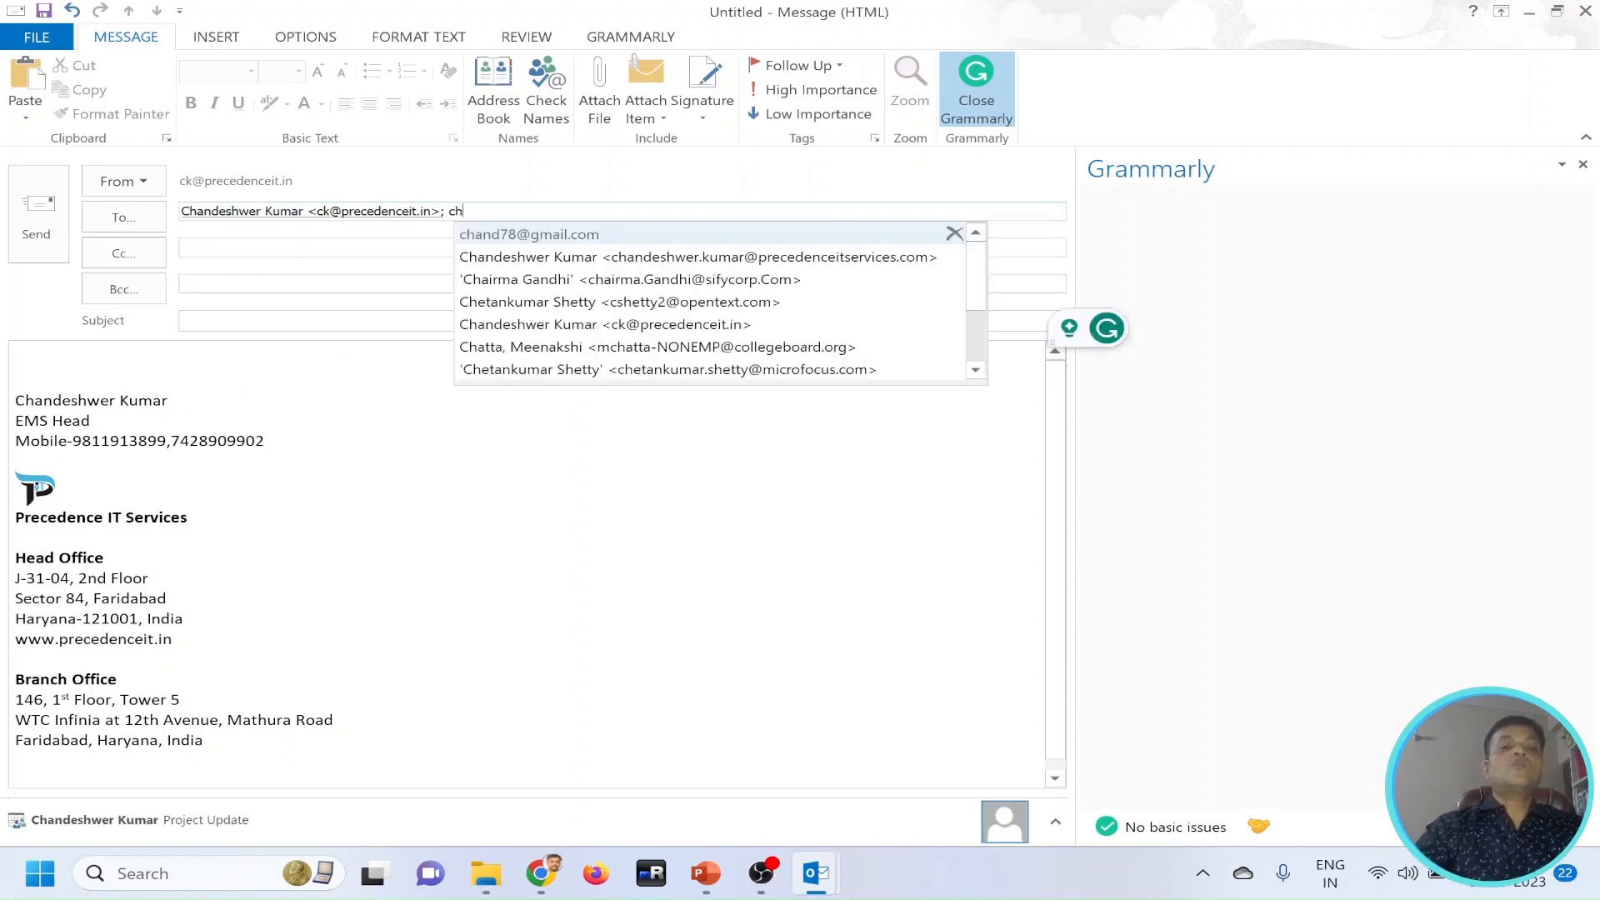
{"action": "left_click", "coordinate": [549, 235]}
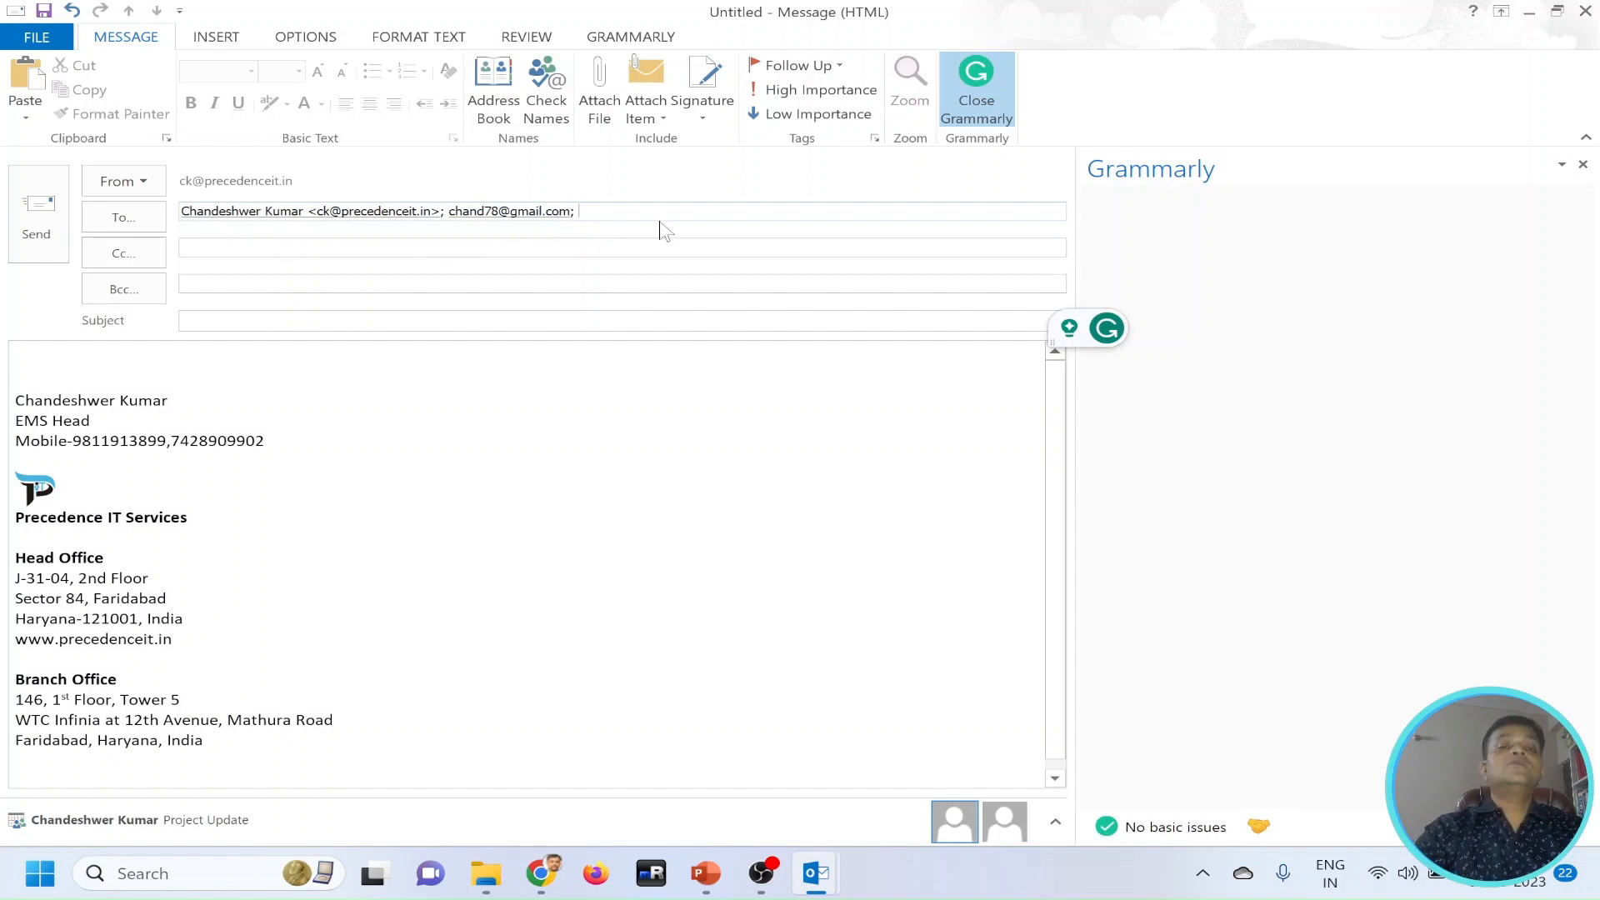
{"action": "key", "text": "BackSpace"}
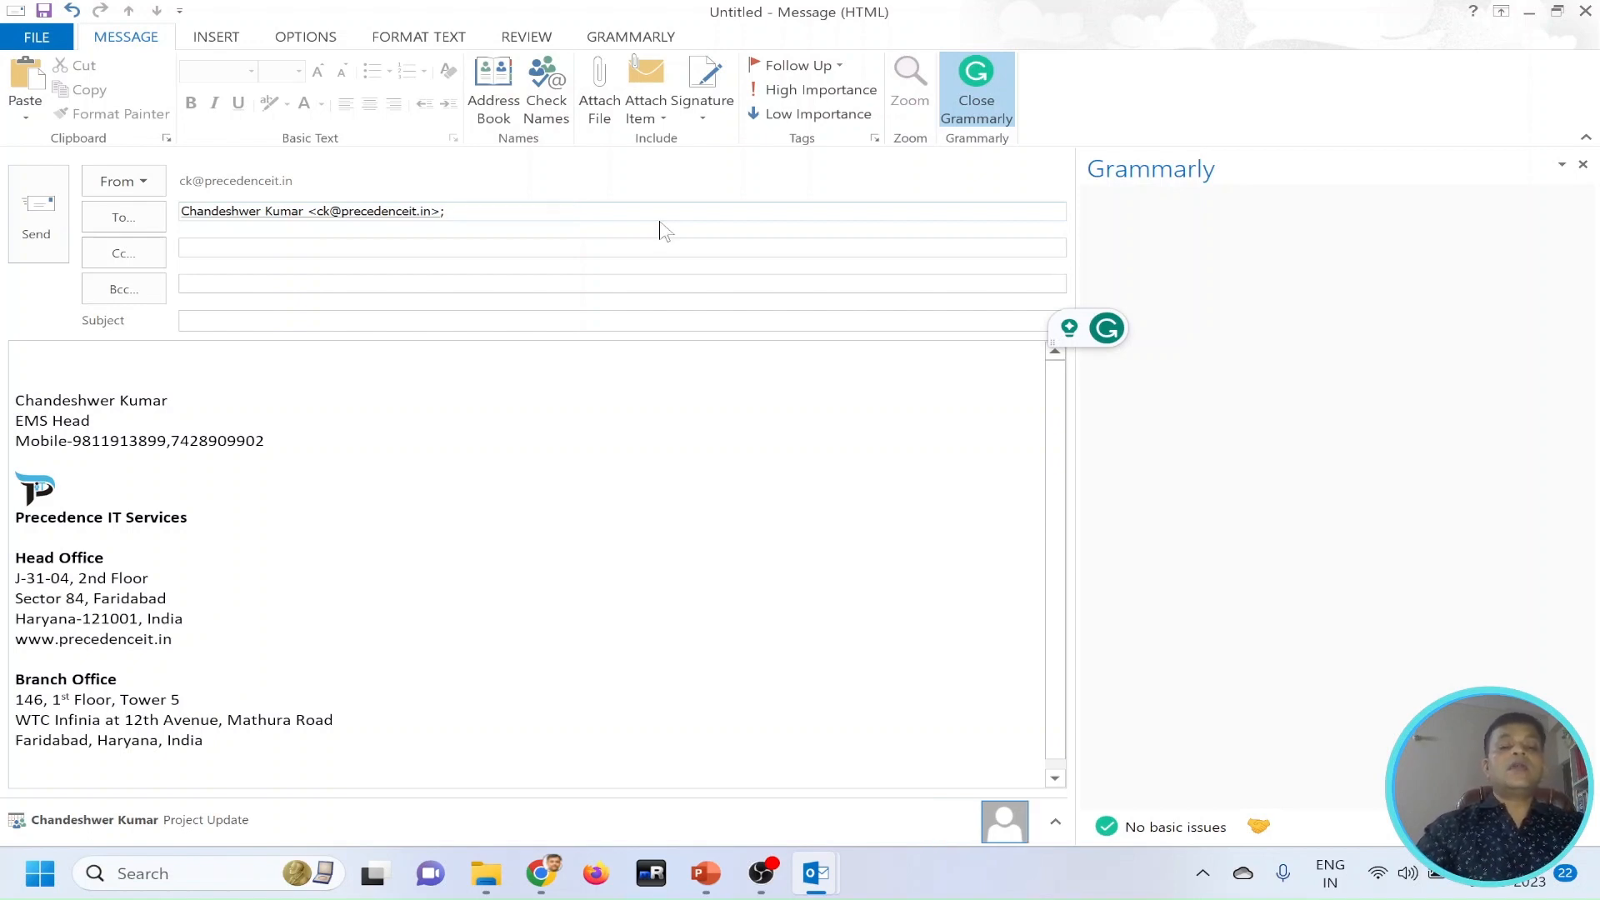
{"action": "type", "text": "ch"}
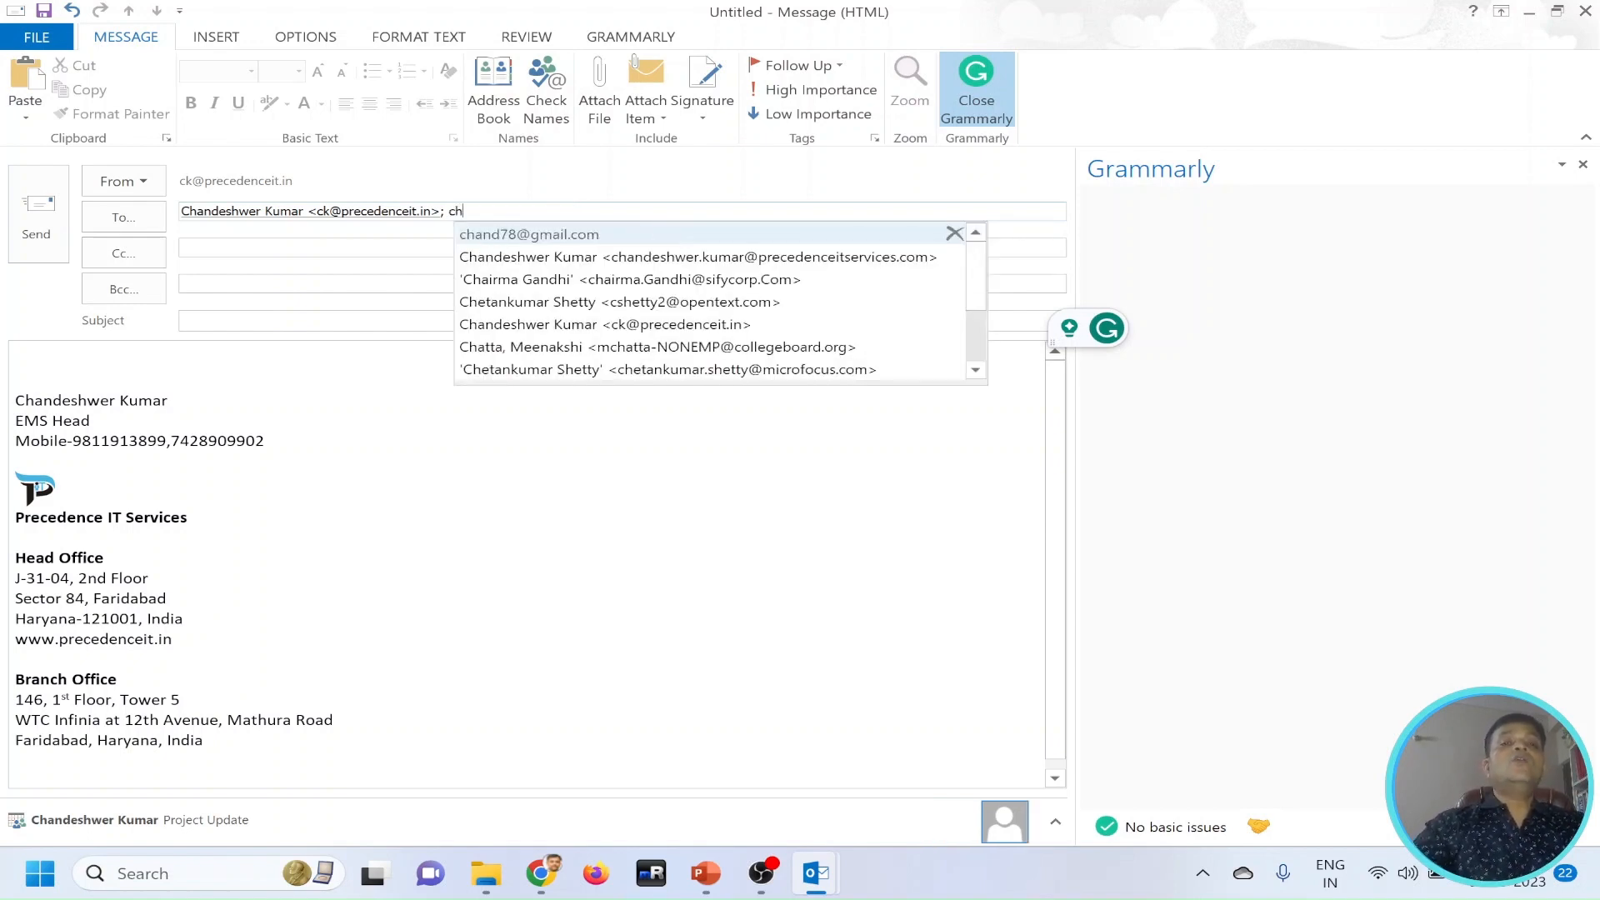
{"action": "left_click", "coordinate": [543, 235]}
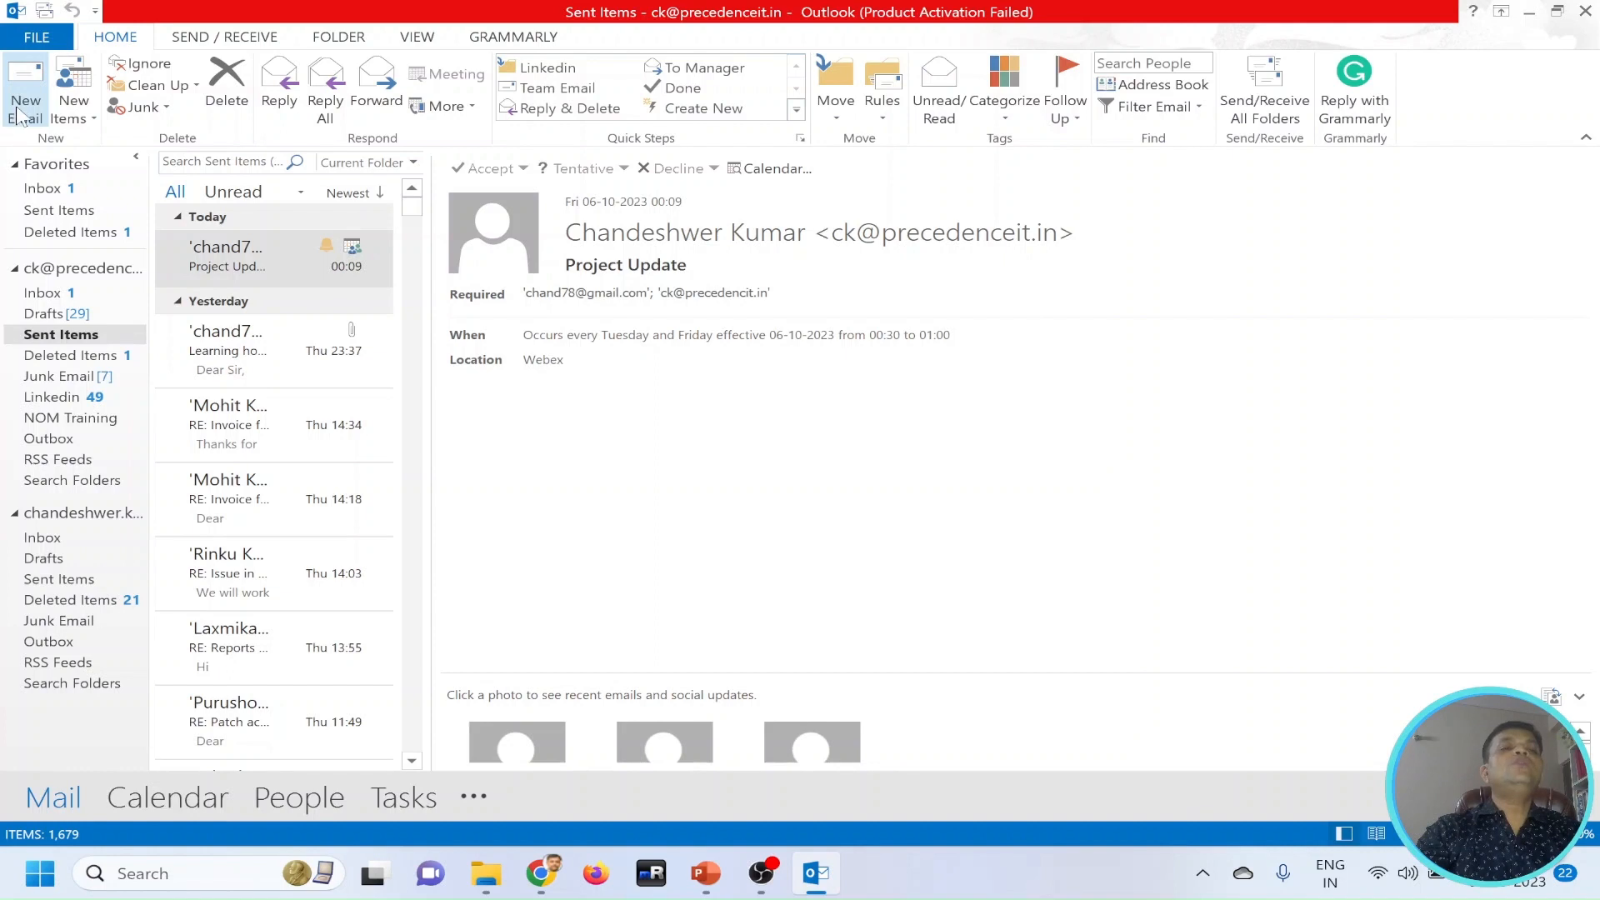
Create a new email and add the sender's own work address and a Gmail address from the suggestions as To recipients.
{"action": "left_click", "coordinate": [18, 115]}
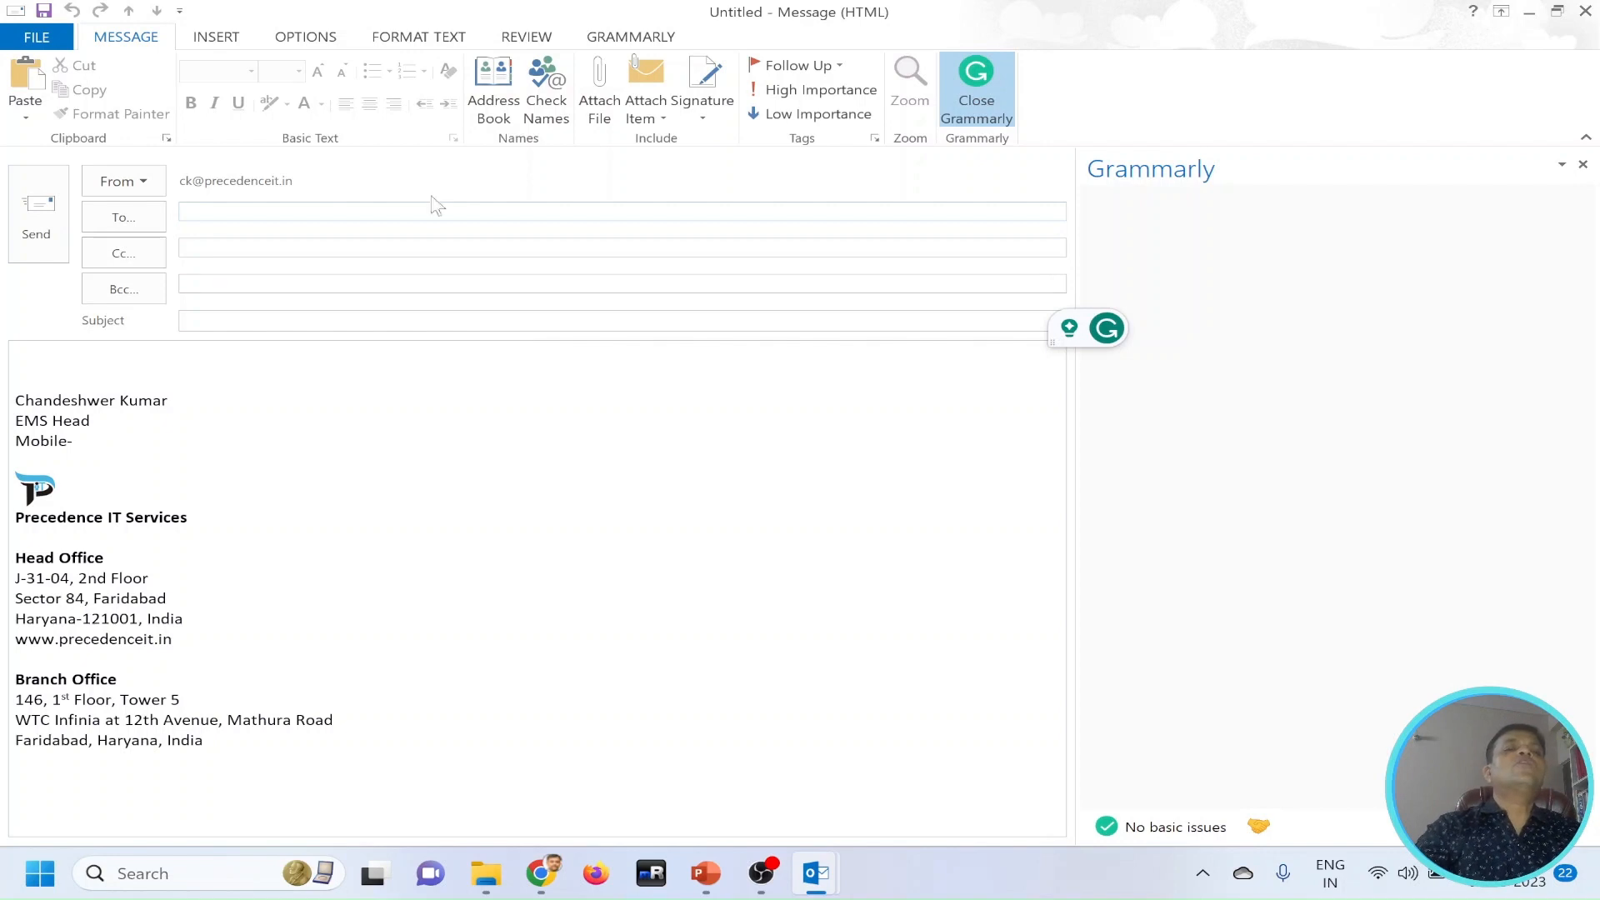
{"action": "left_click", "coordinate": [153, 191]}
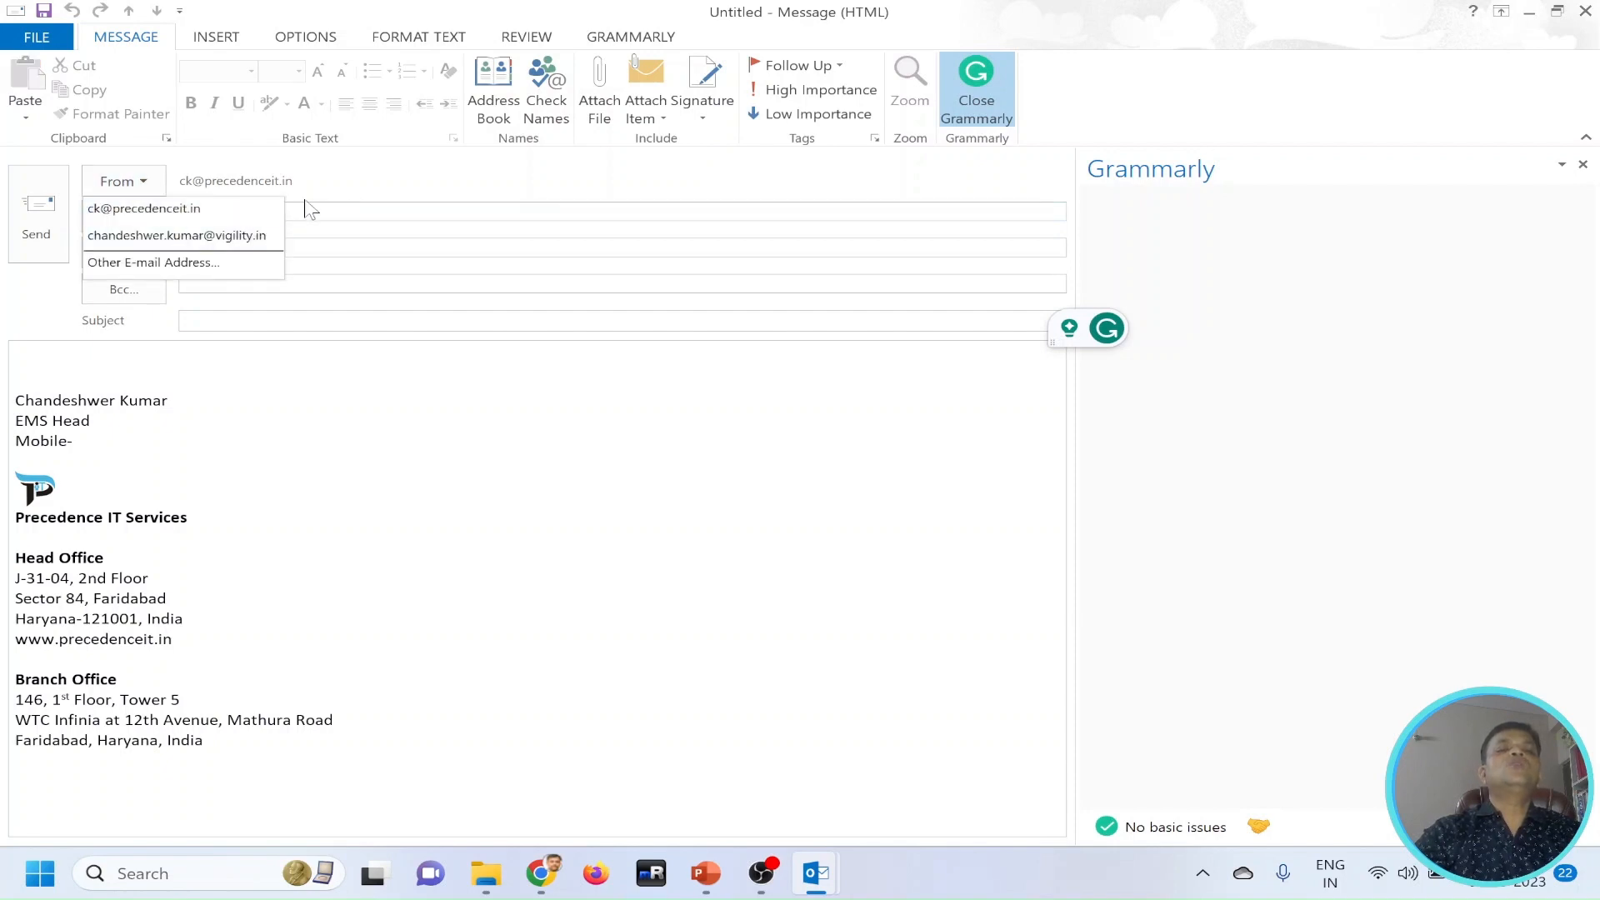
{"action": "key", "text": "Escape"}
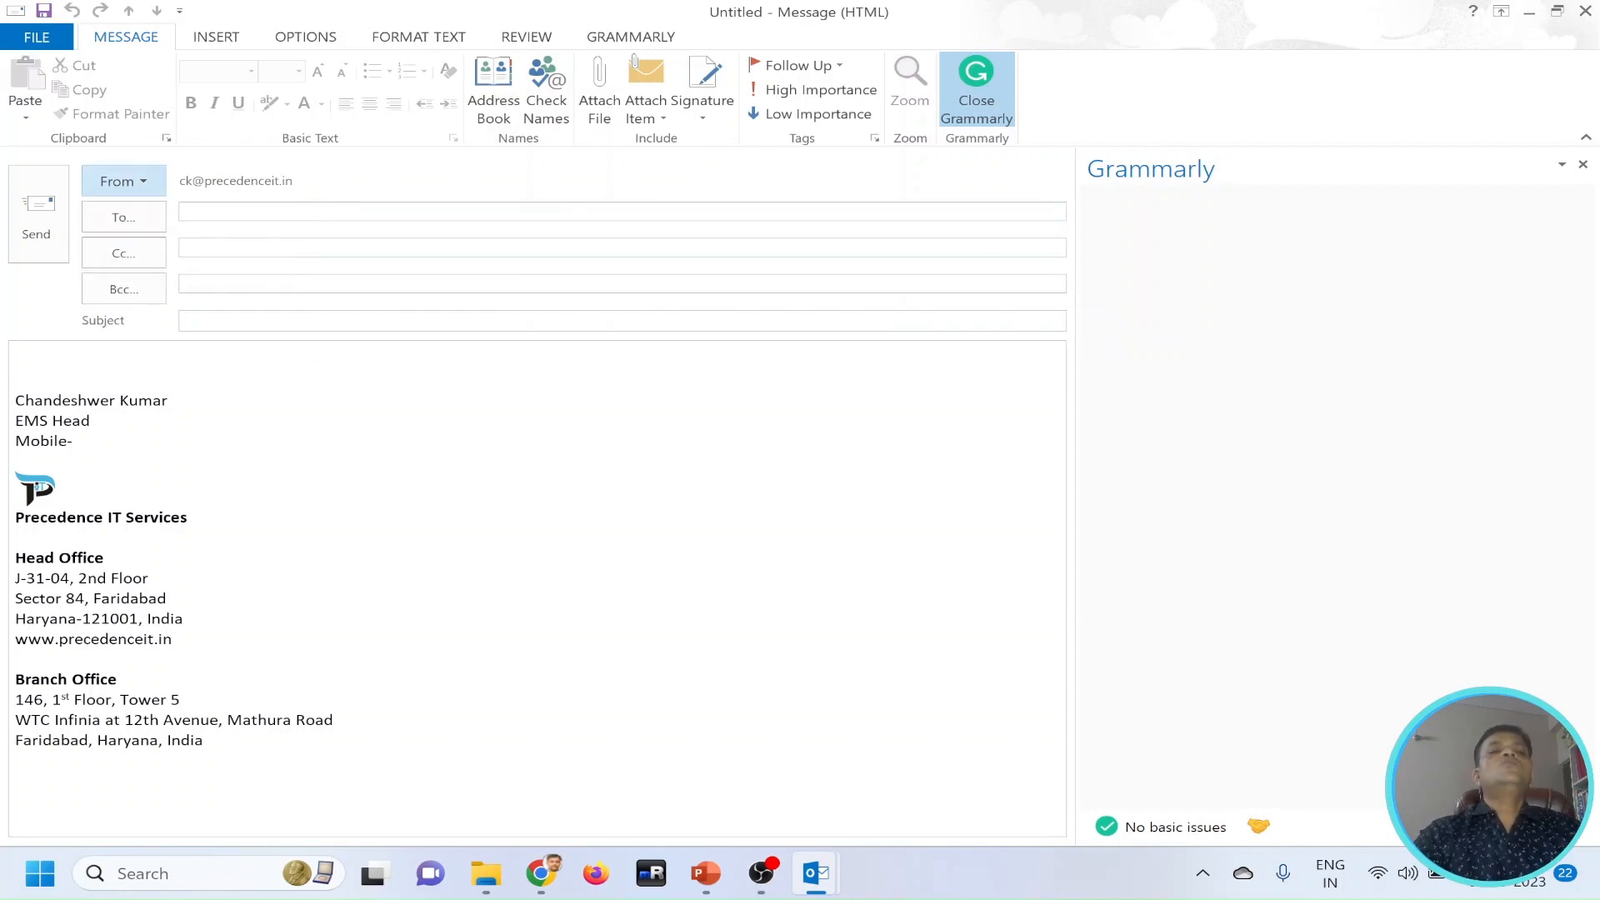
{"action": "key", "text": "Tab"}
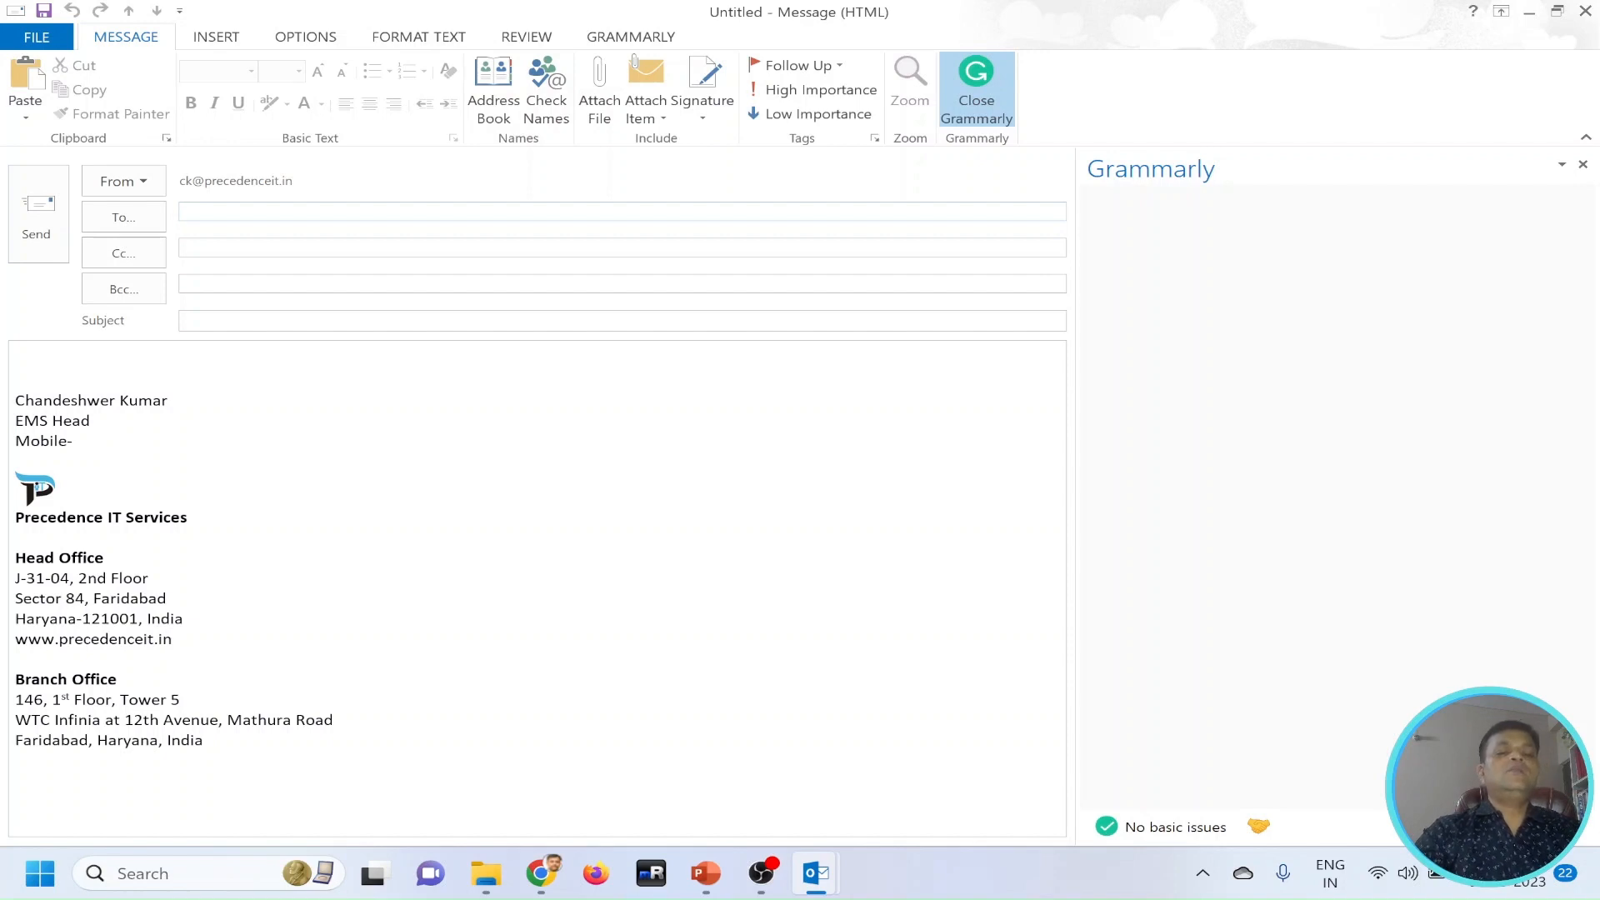
{"action": "type", "text": "ck"}
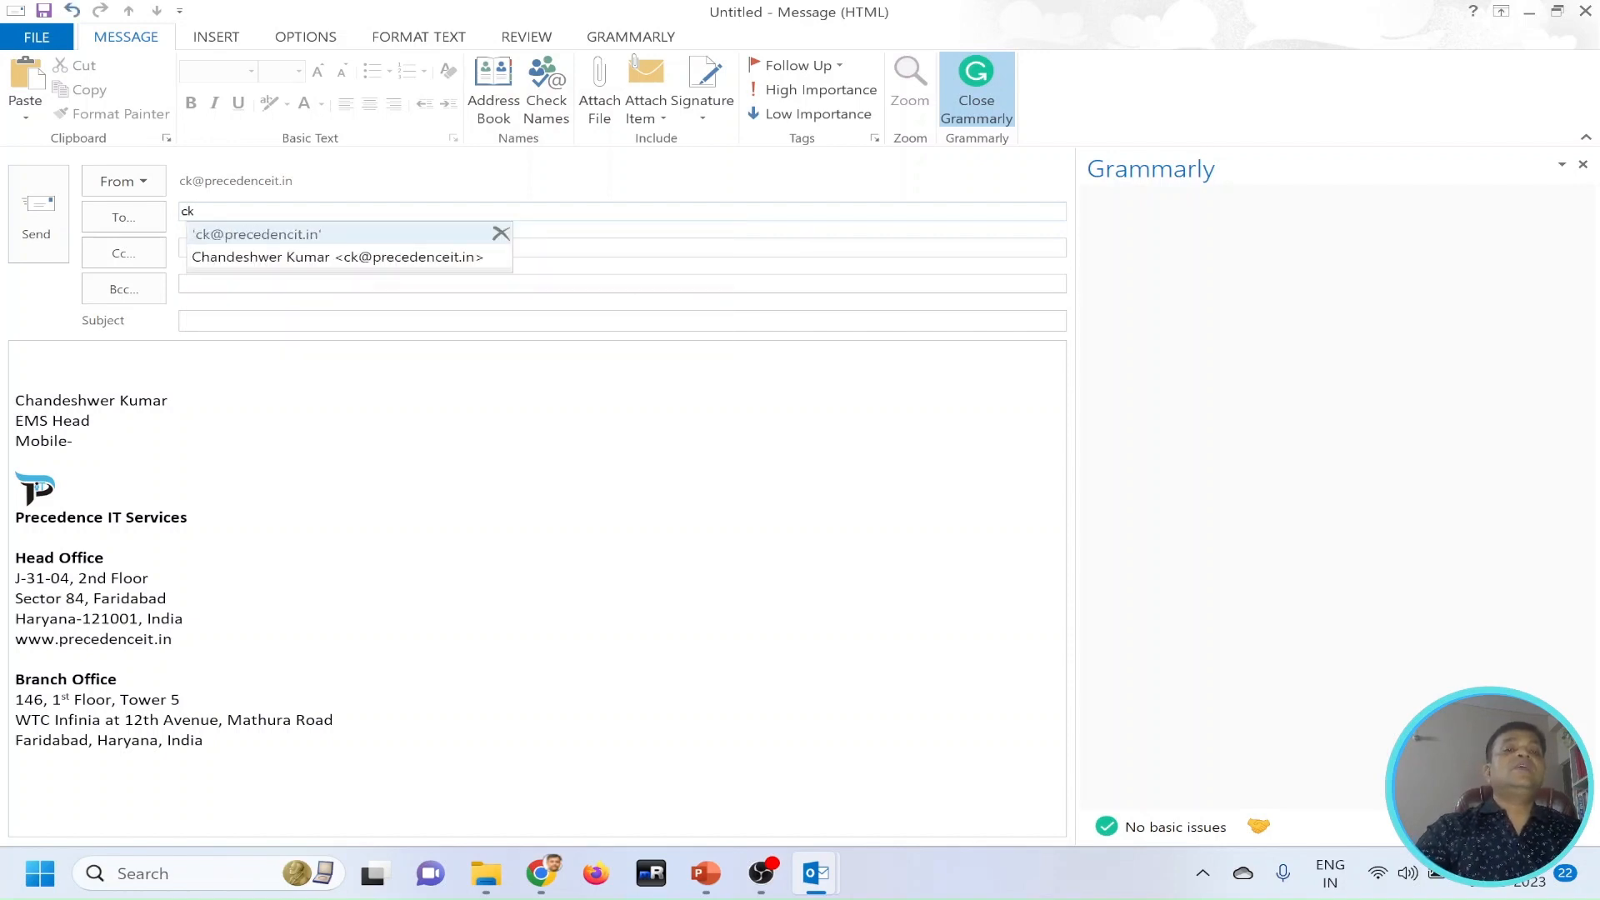
{"action": "left_click", "coordinate": [221, 256]}
{"action": "type", "text": "ch"}
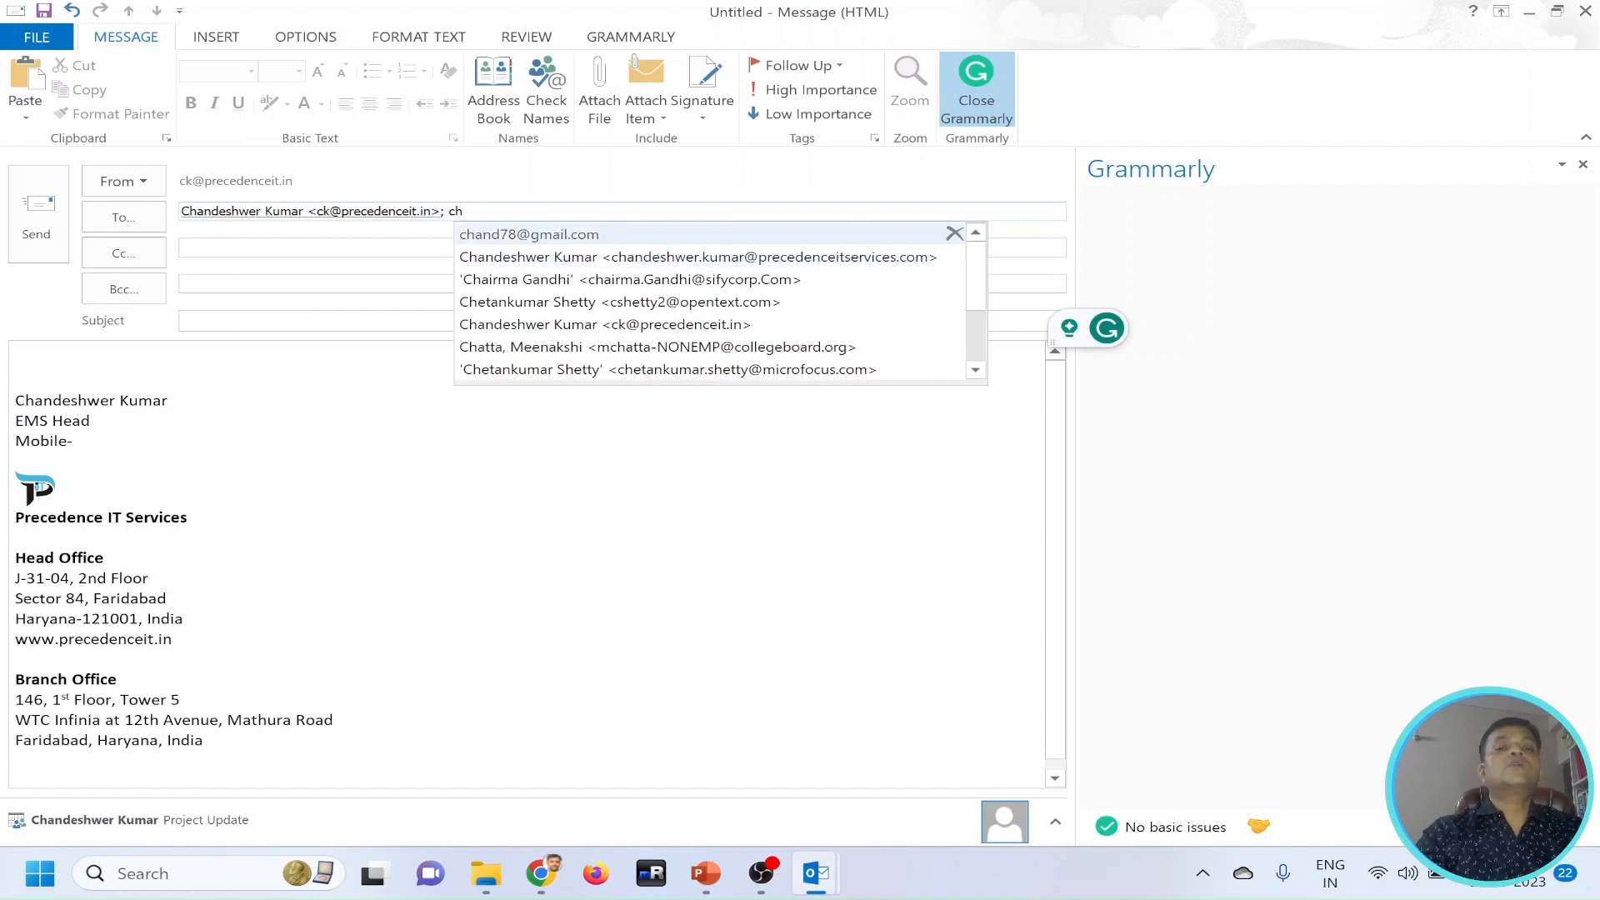
{"action": "left_click", "coordinate": [483, 236]}
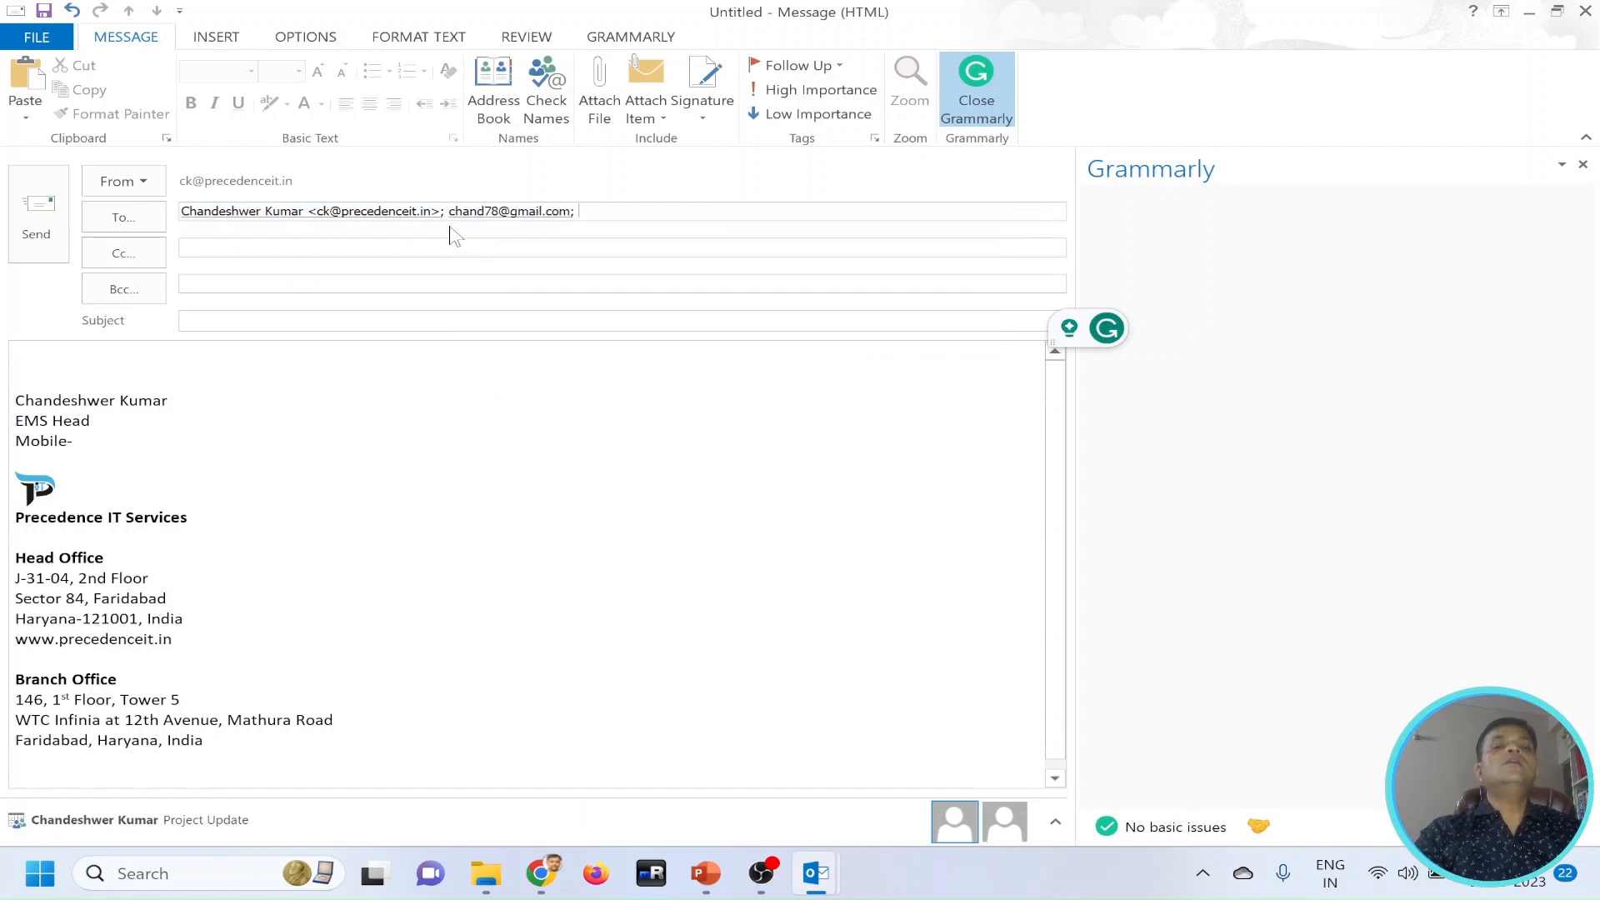
Add the suggested Gmail address as the email's Cc recipient.
{"action": "left_click", "coordinate": [232, 258]}
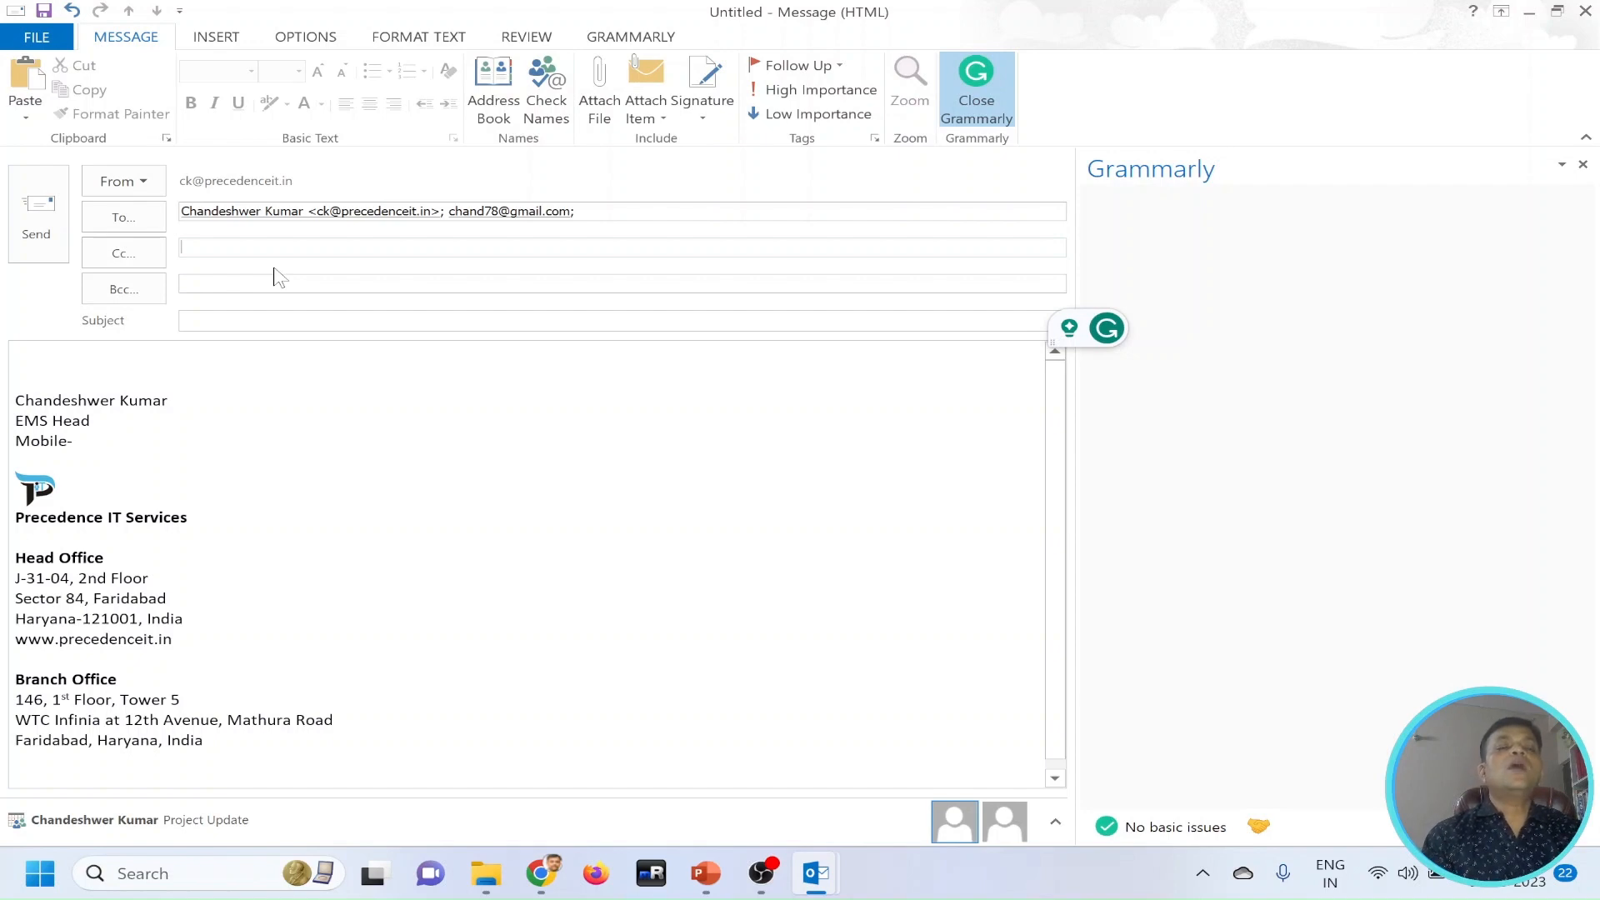
{"action": "type", "text": "ch"}
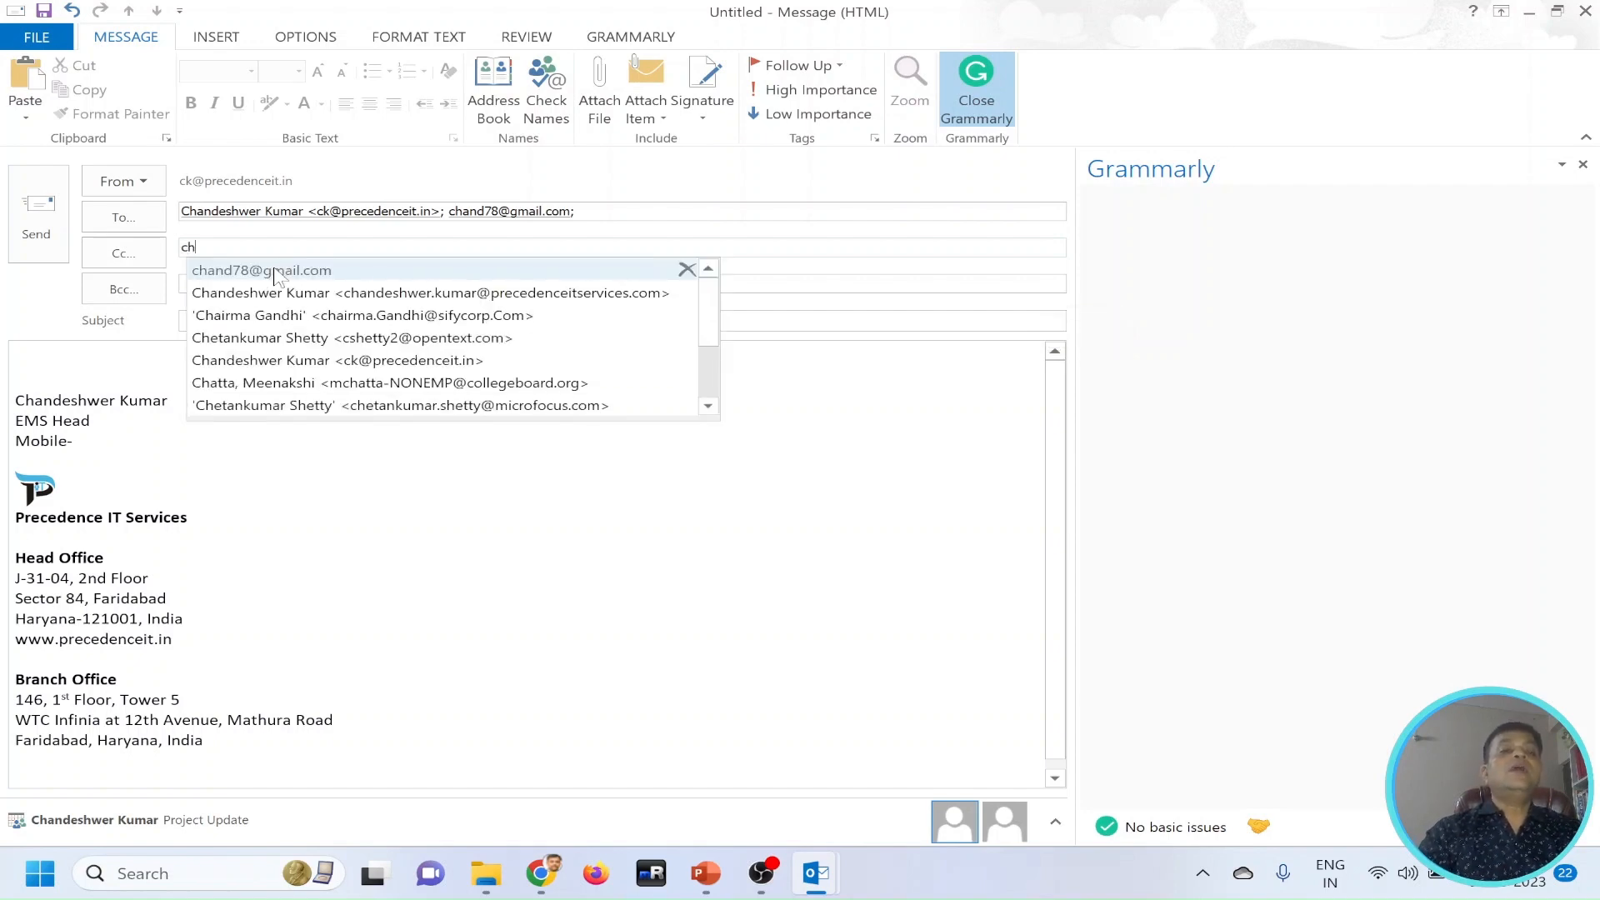
{"action": "left_click", "coordinate": [275, 275]}
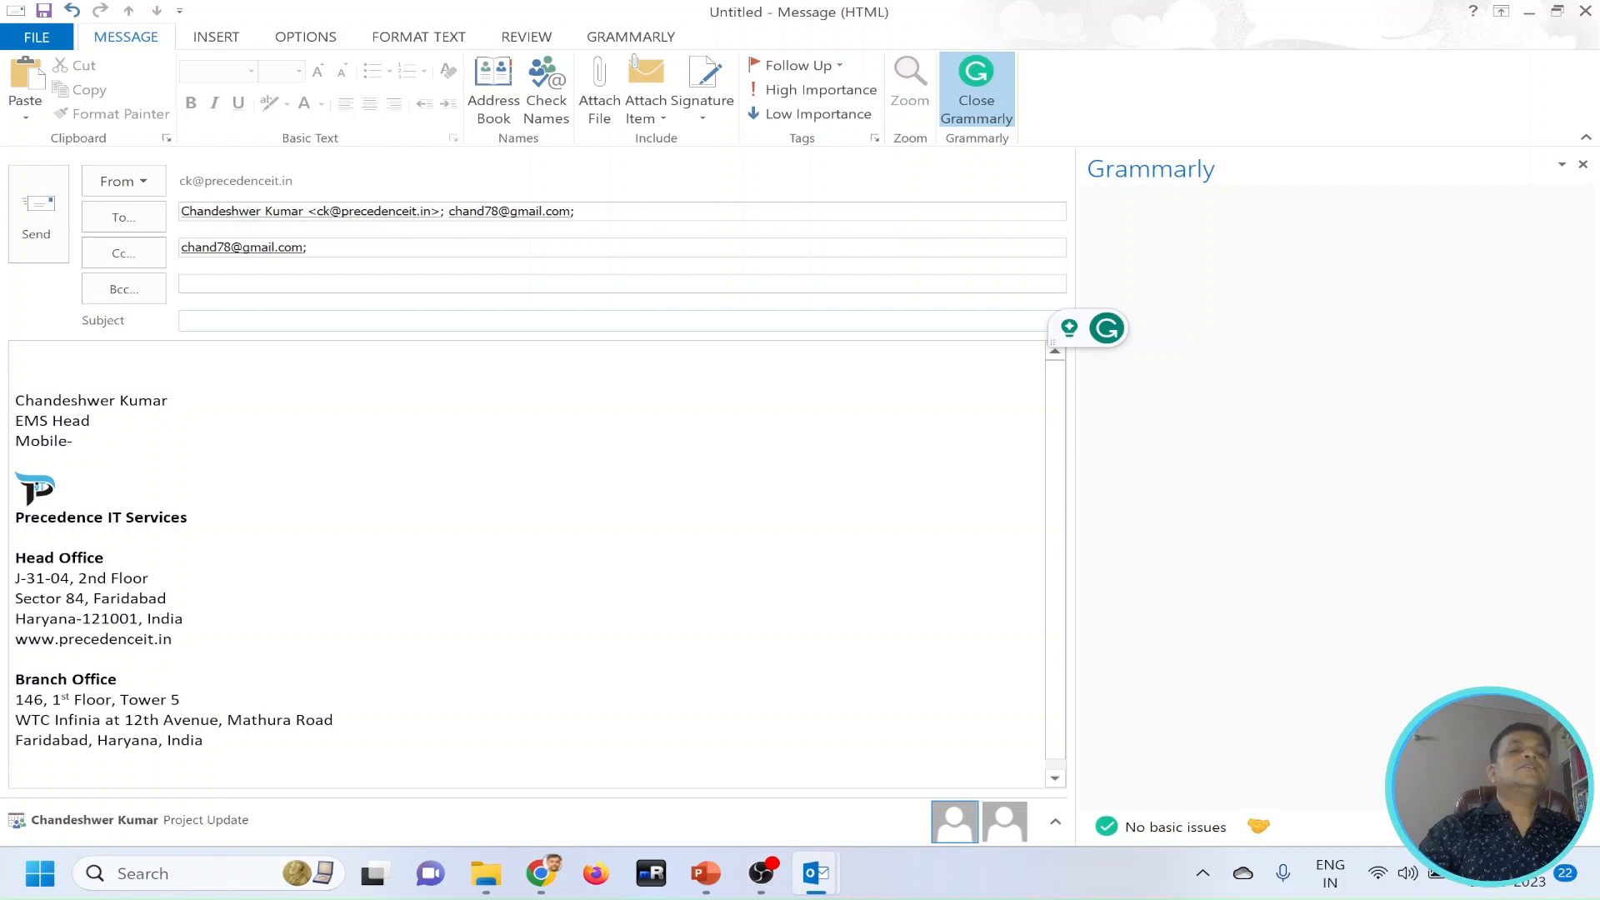
Enter "Project Update" as the email's subject.
{"action": "type", "text": "Pr"}
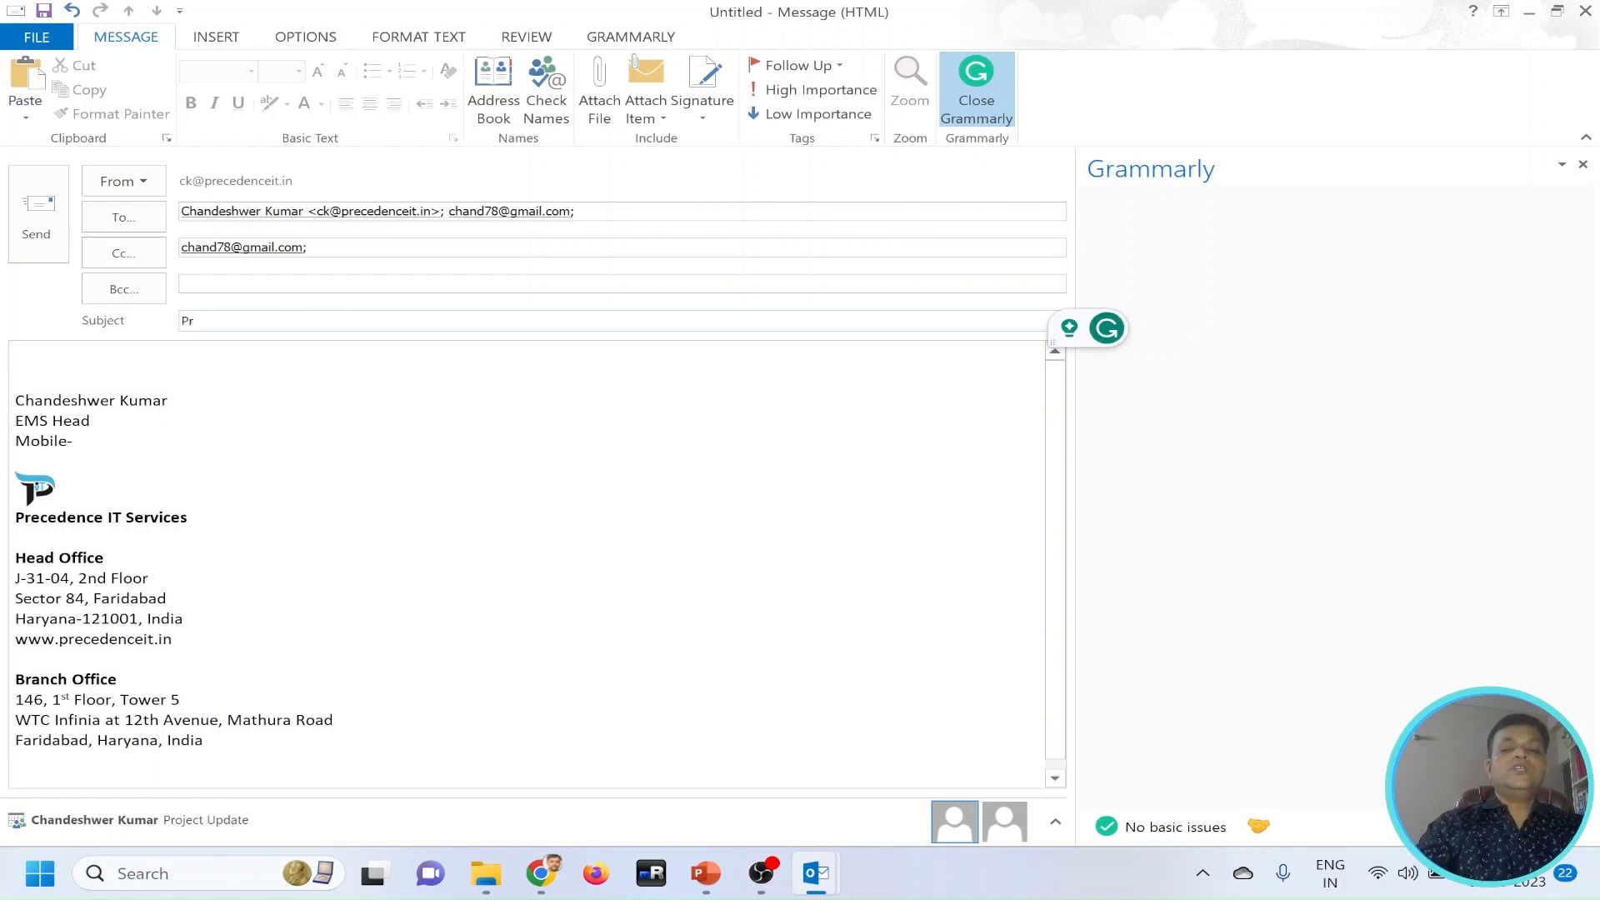
{"action": "type", "text": "oject U"}
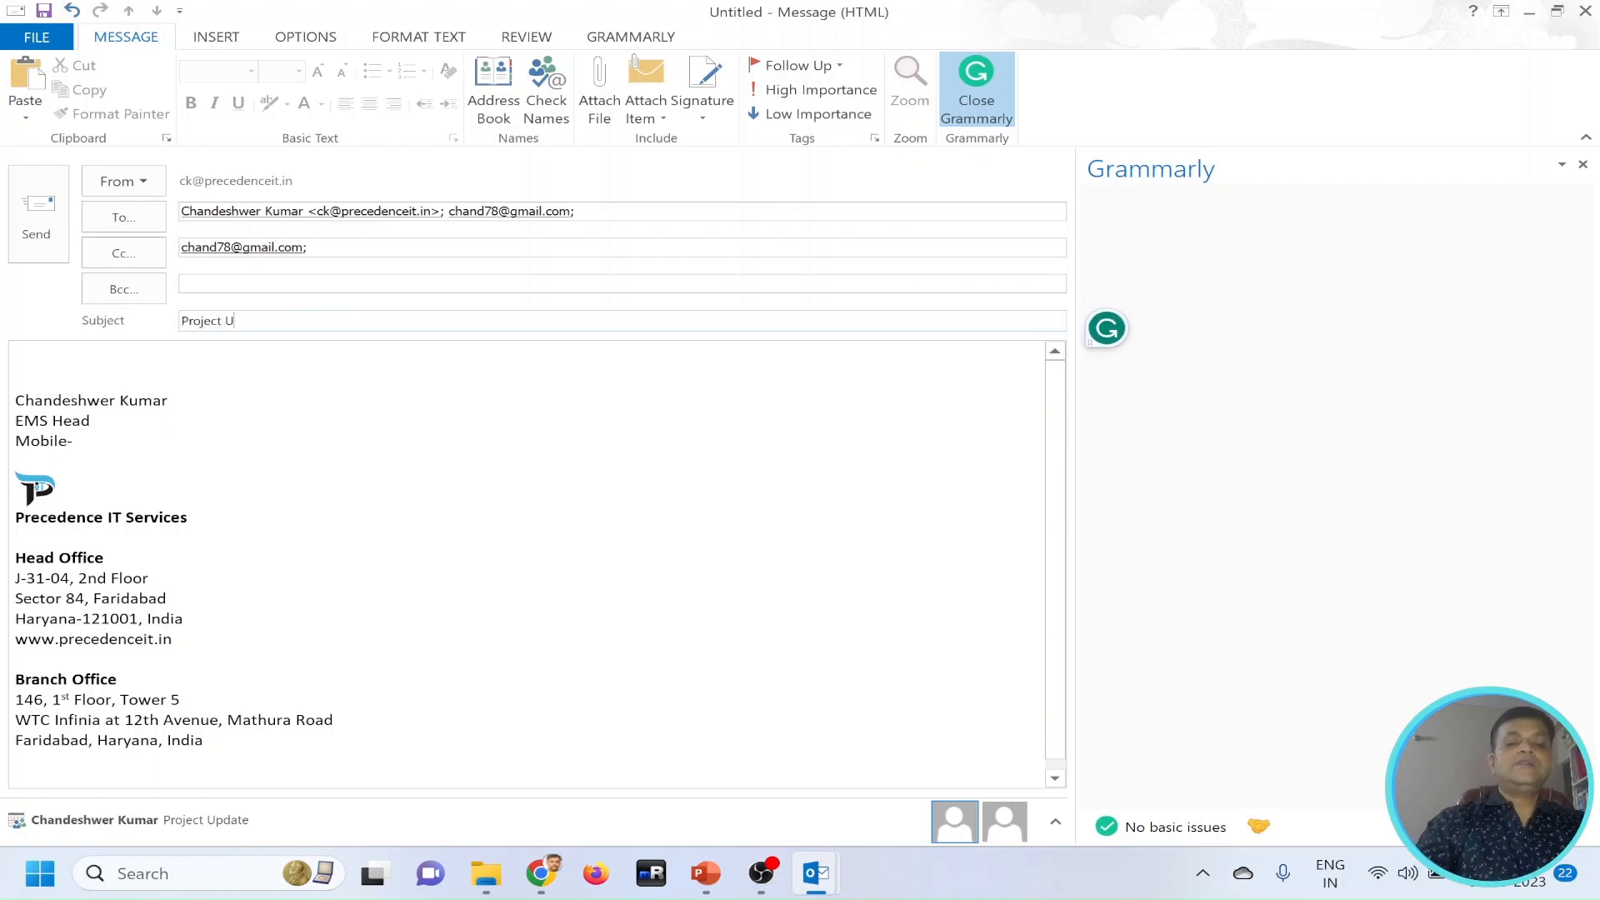
{"action": "type", "text": "pdate"}
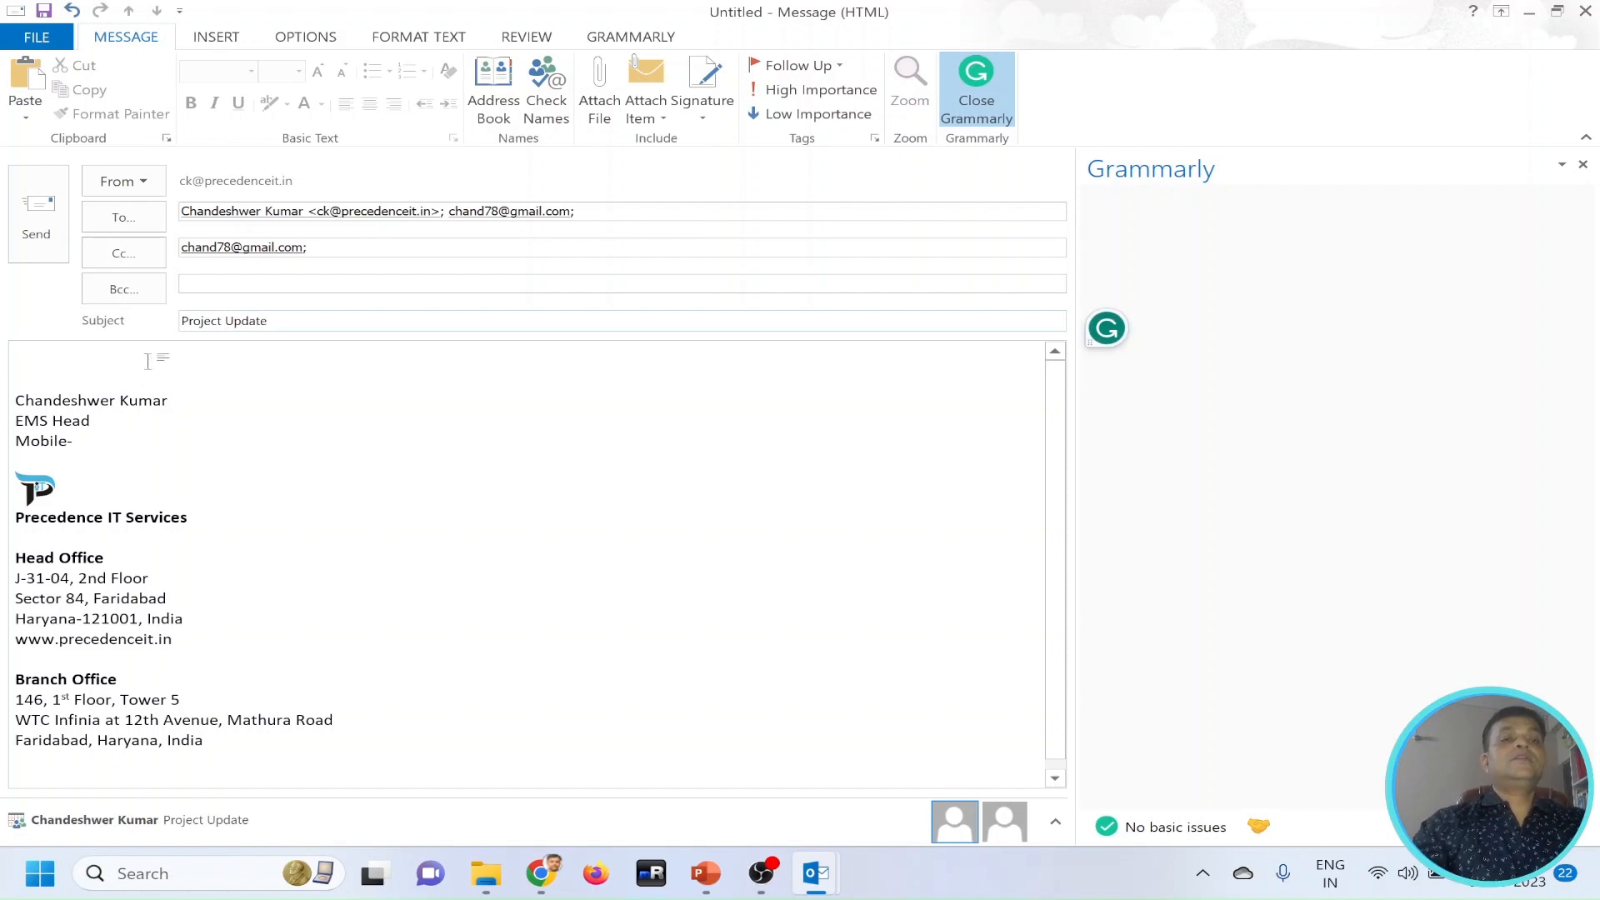
Begin the message body above the signature with the greeting "Dear Team,".
{"action": "left_click", "coordinate": [95, 361]}
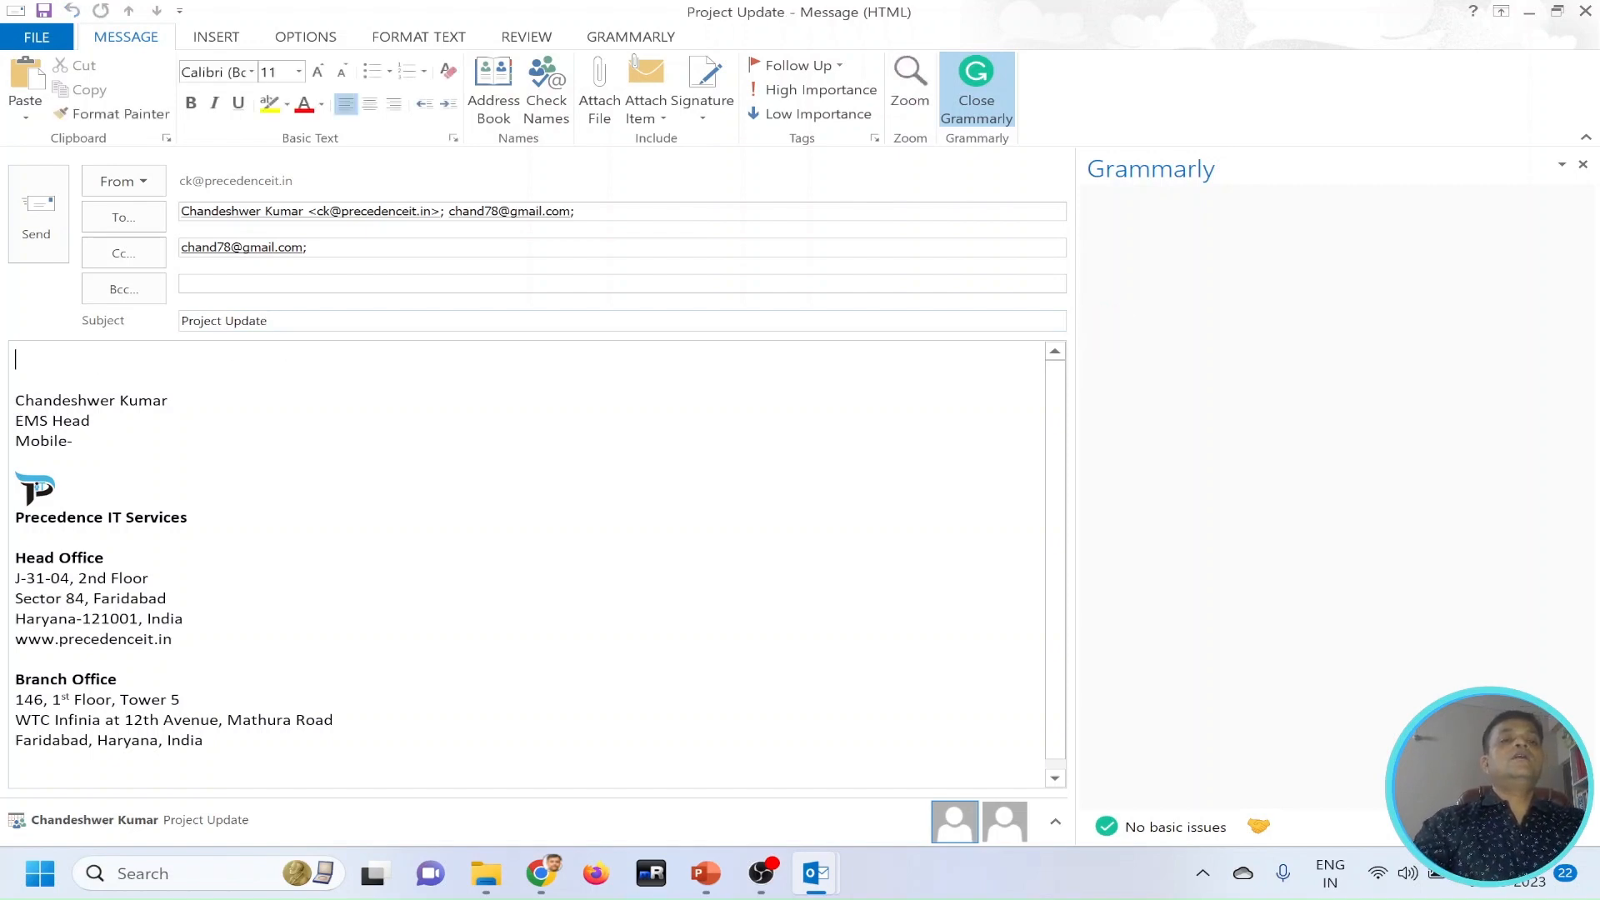
{"action": "type", "text": "Dear "}
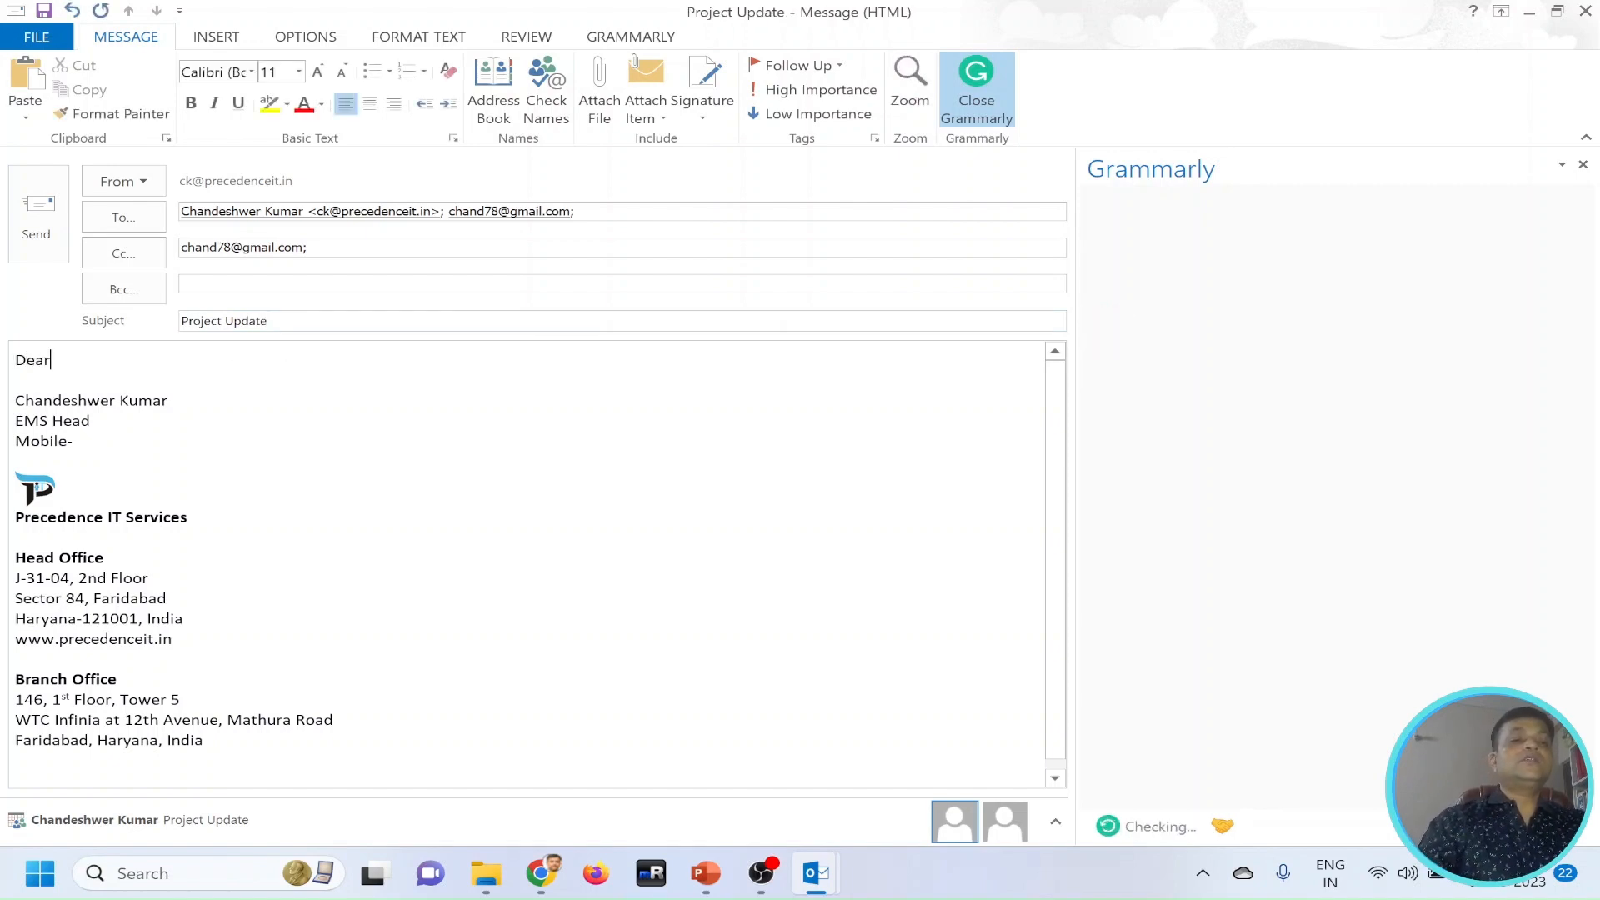
{"action": "type", "text": "Team,"}
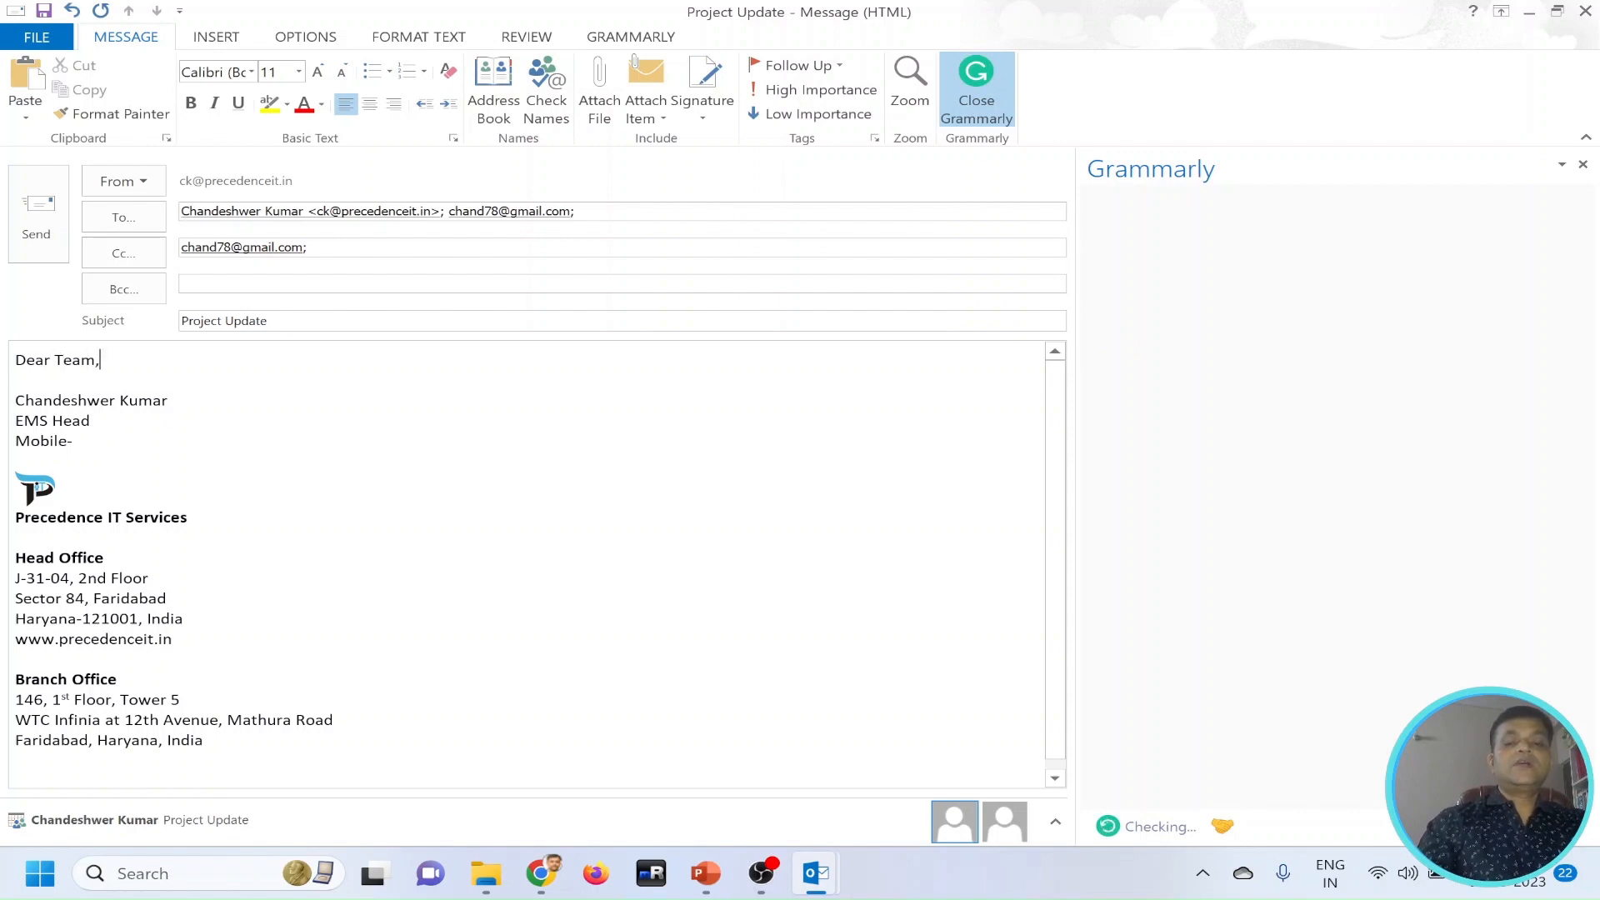
Write "KIndly find the project update below" on a new line under the greeting.
{"action": "key", "text": "Return"}
{"action": "type", "text": "KIndly fi"}
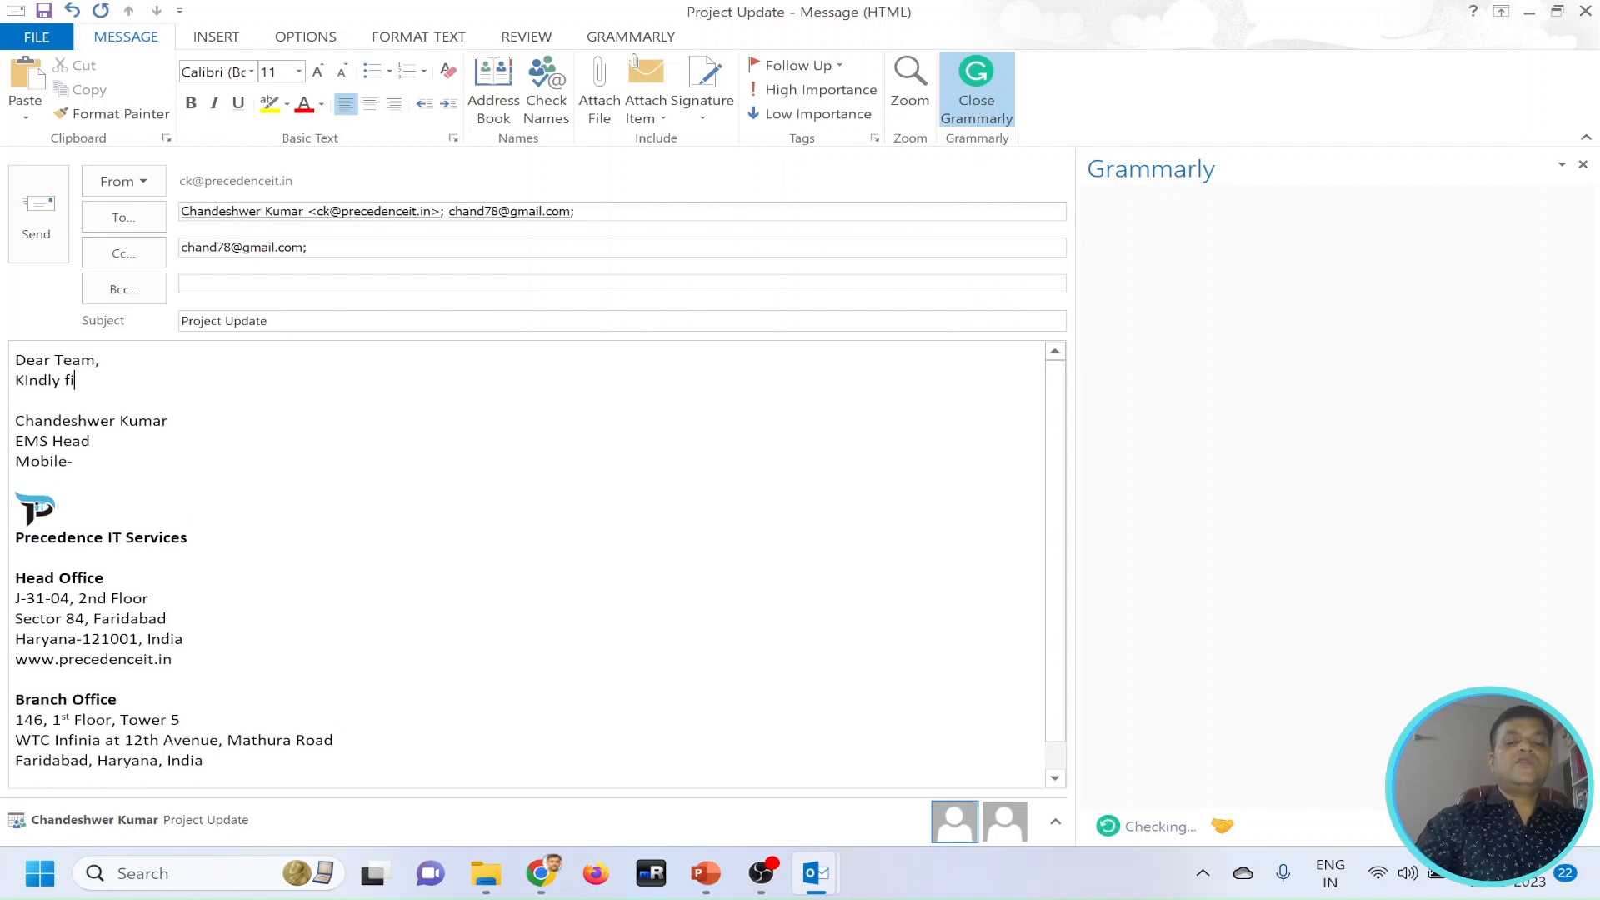
{"action": "type", "text": "nd the pro"}
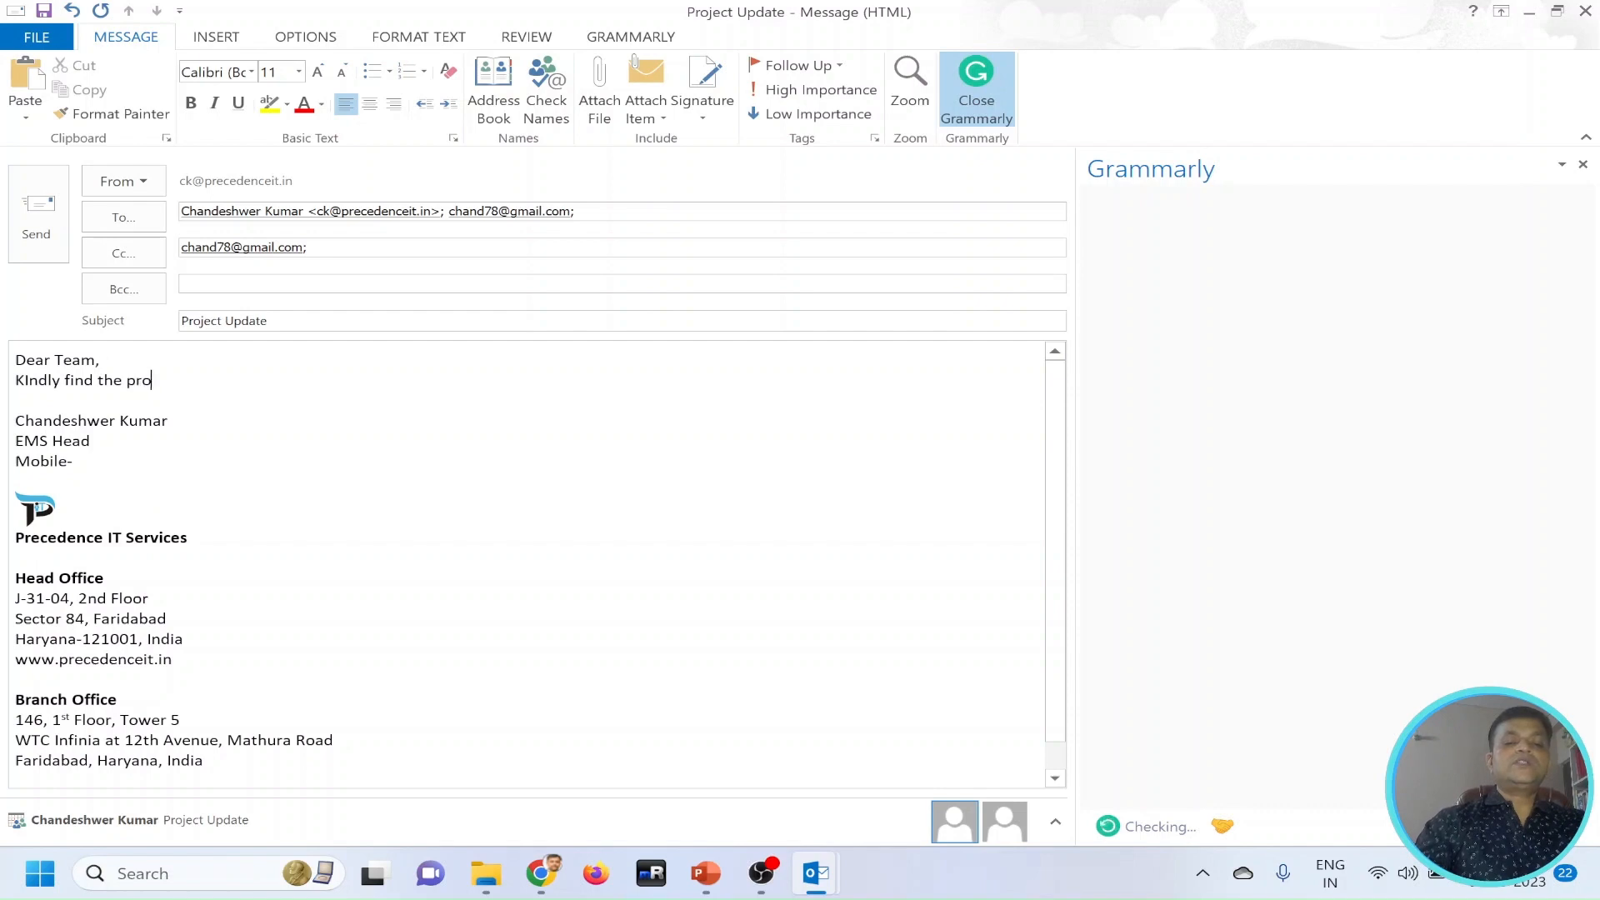
{"action": "type", "text": "ject update"}
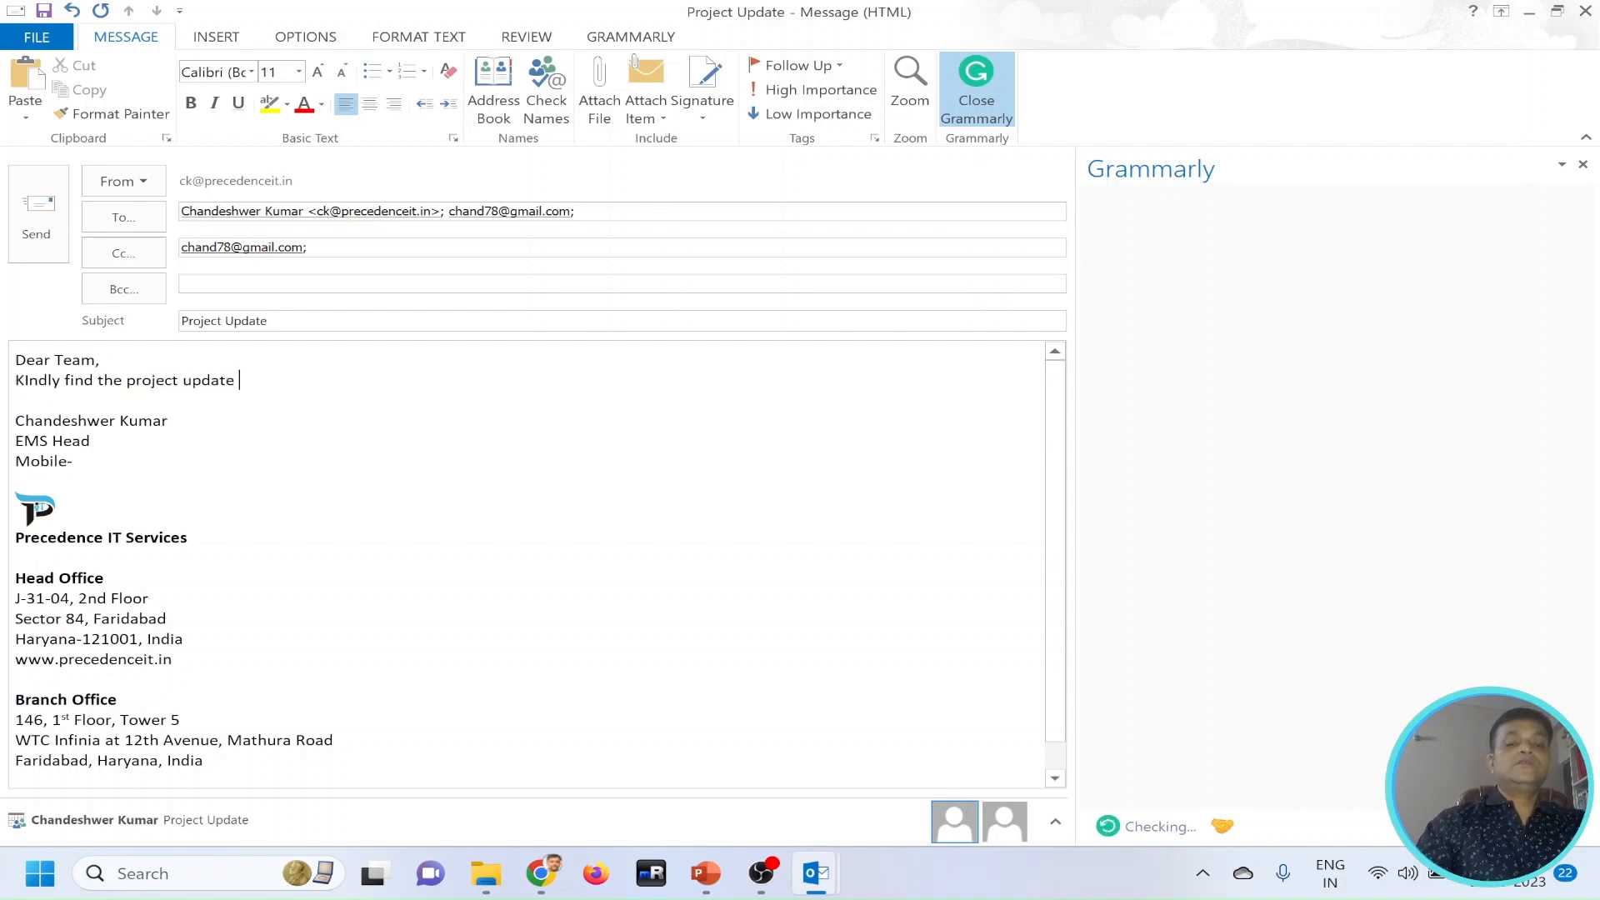
{"action": "type", "text": " fo"}
{"action": "type", "text": "r"}
{"action": "key", "text": "BackSpace"}
{"action": "key", "text": "BackSpace"}
{"action": "key", "text": "BackSpace"}
{"action": "key", "text": "BackSpace"}
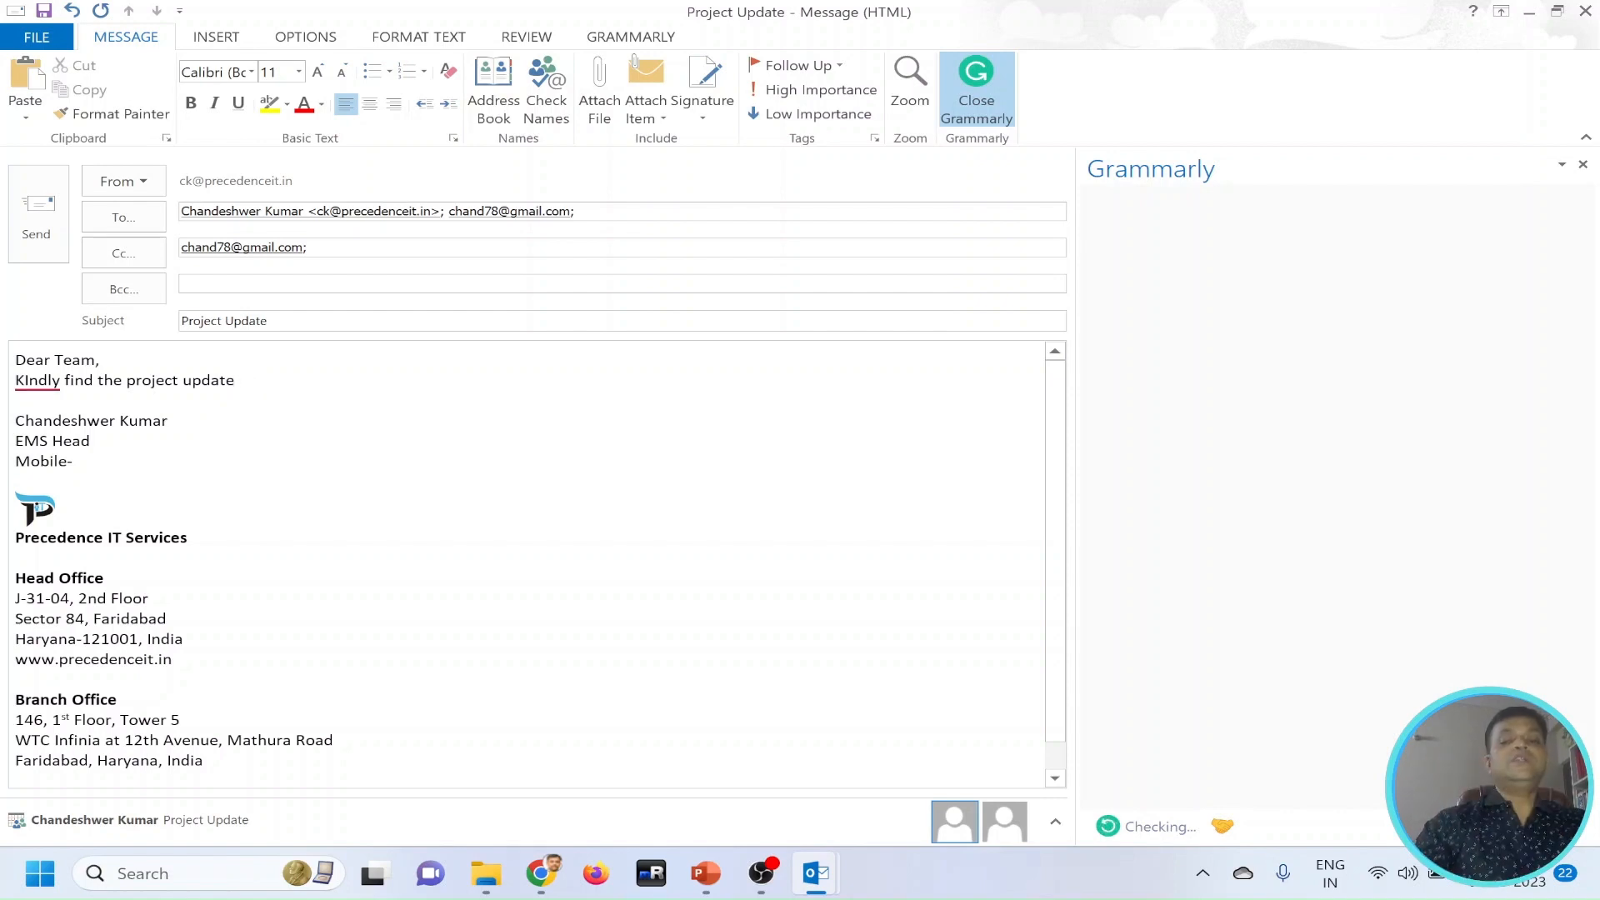
{"action": "type", "text": "belo"}
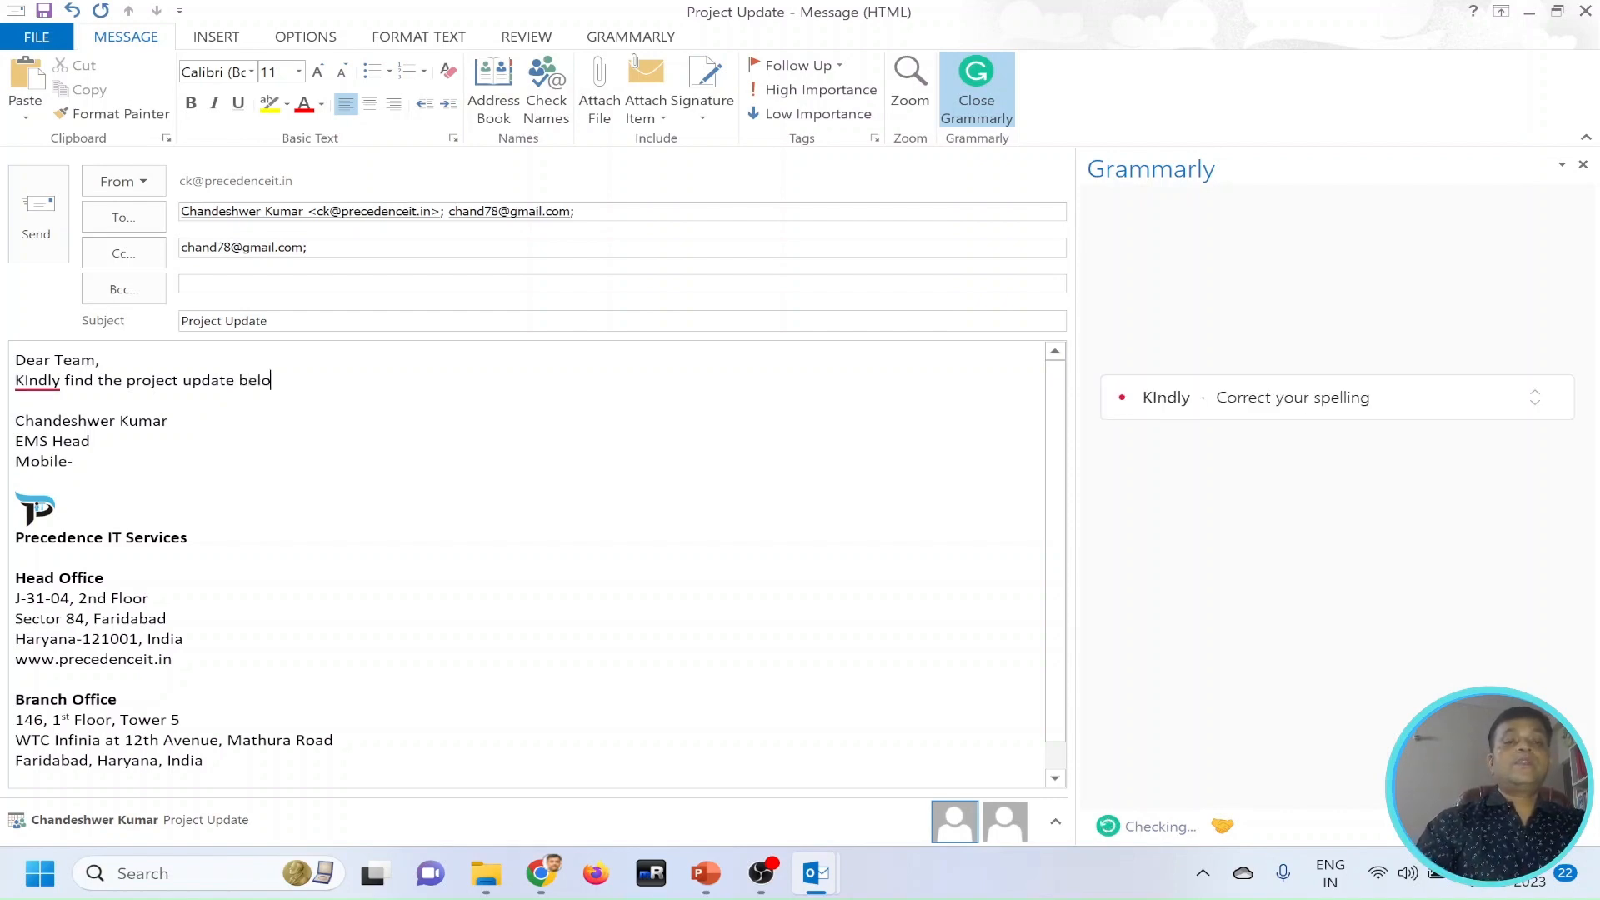
{"action": "type", "text": "w"}
Leave a blank line below the opening sentence and write the heading line "Taks Completed".
{"action": "key", "text": "Return"}
{"action": "key", "text": "Return"}
{"action": "type", "text": "Ta"}
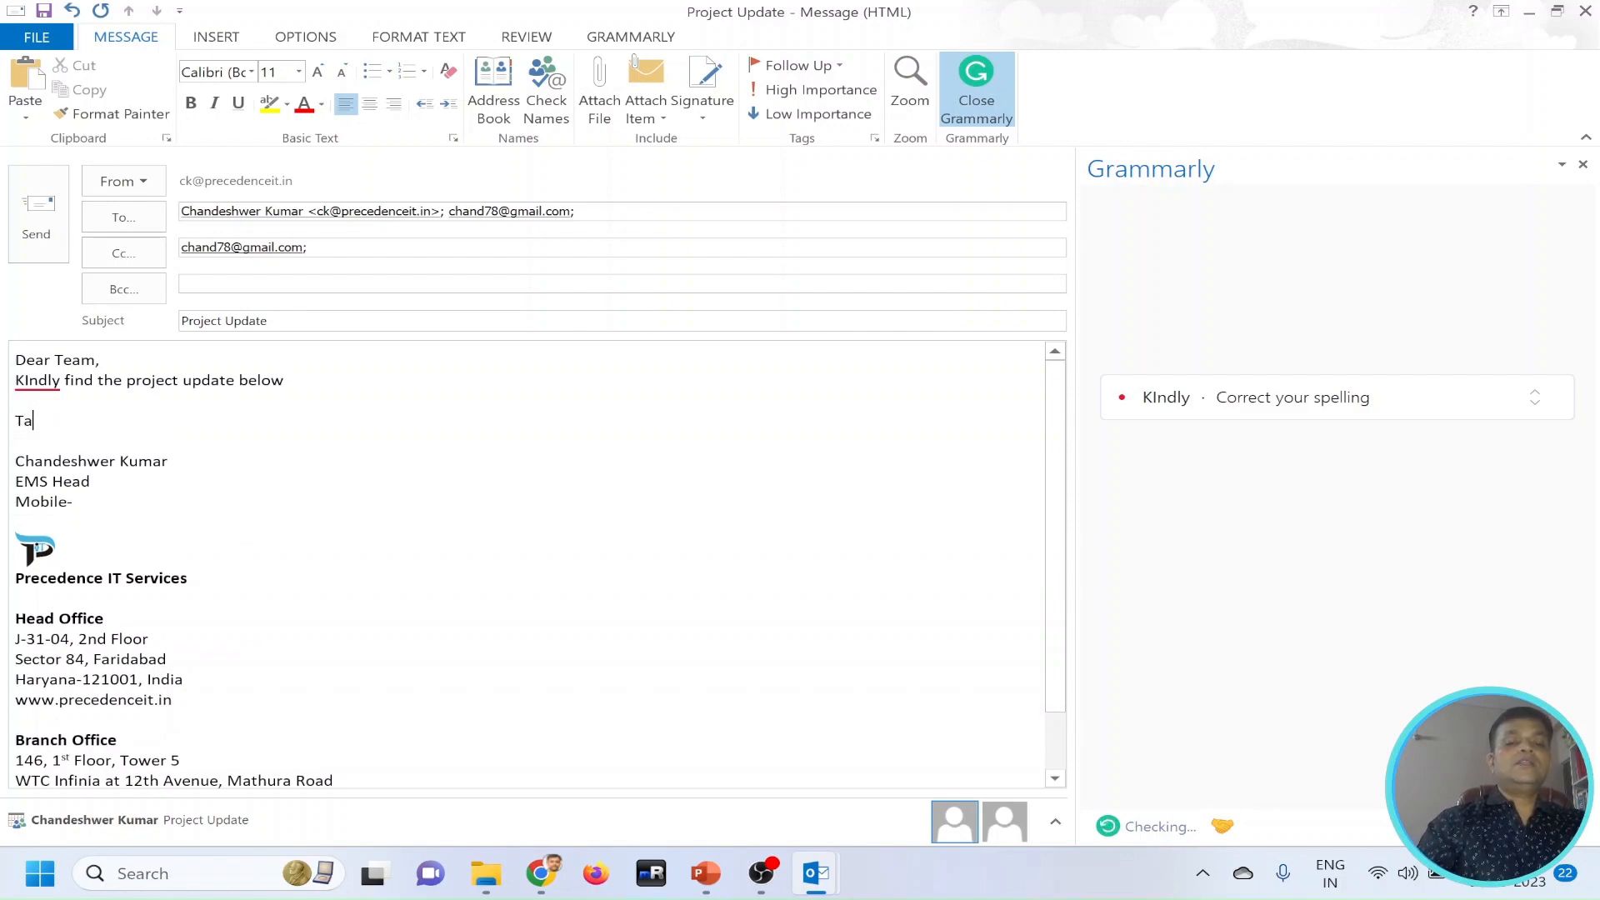
{"action": "type", "text": "ks Completed"}
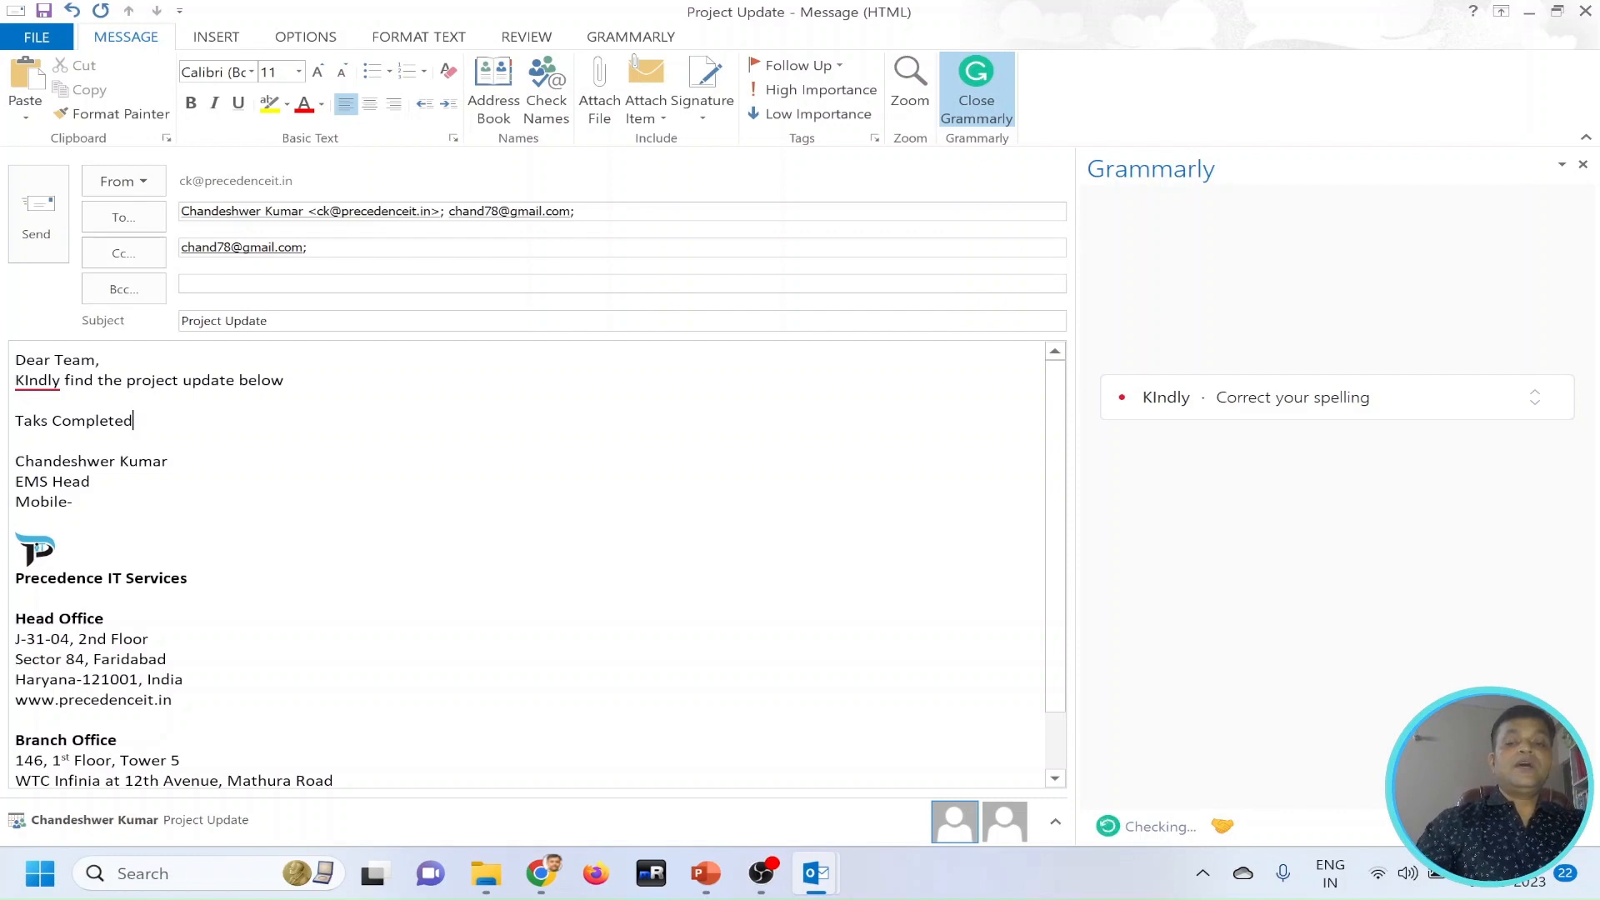
{"action": "key", "text": "Return"}
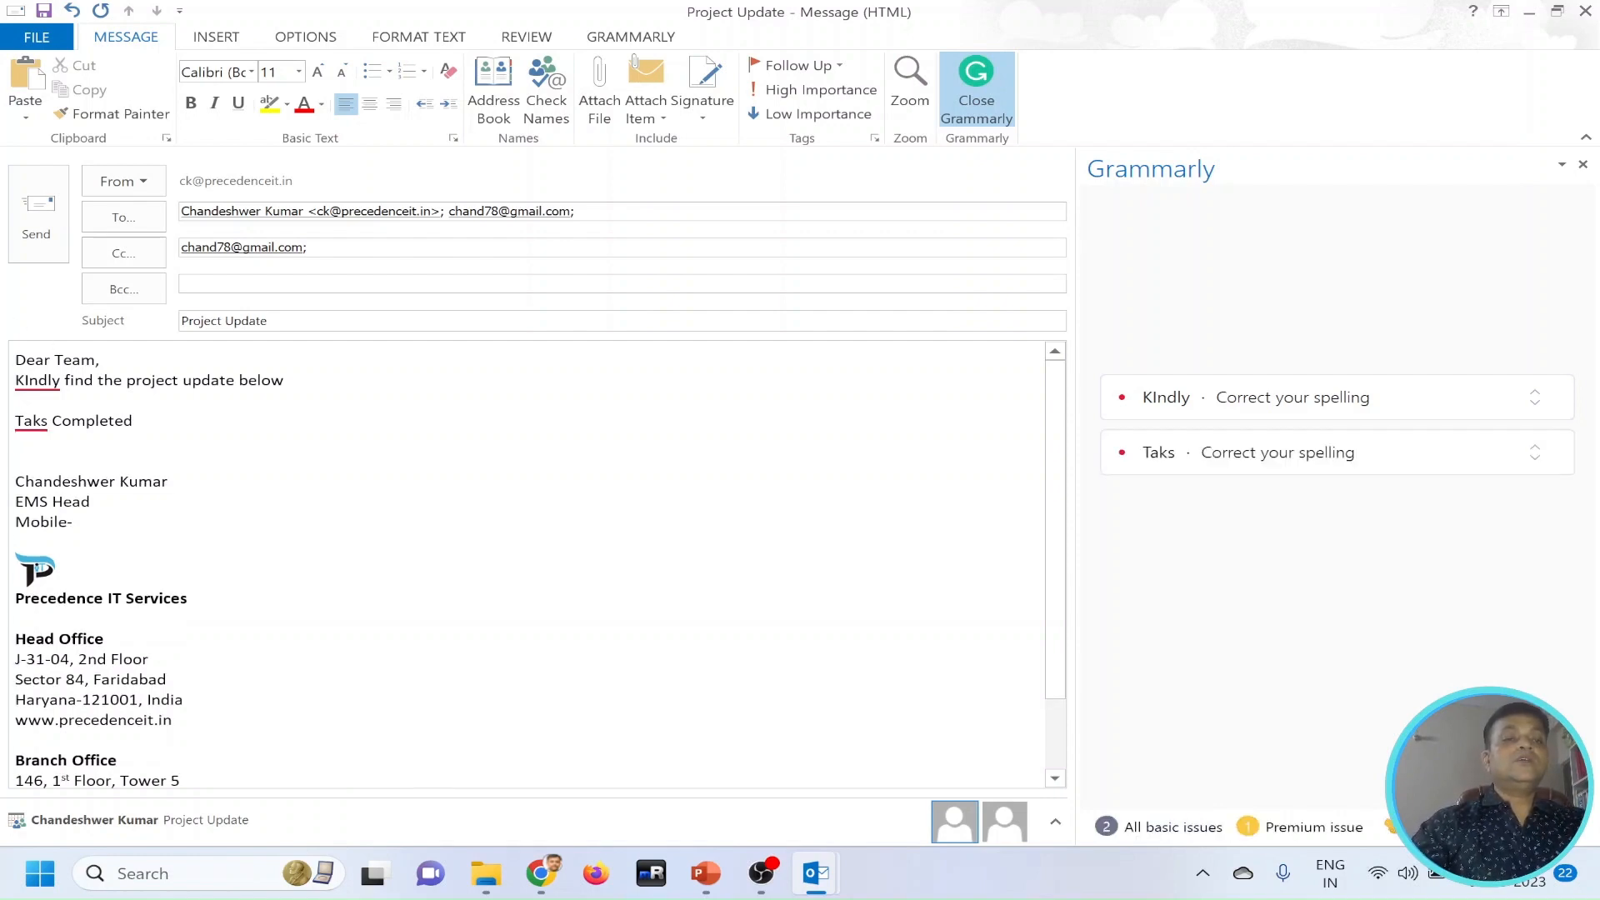
Correct the spelling of "KIndly" to "Kindly" and of "Taks" to the suggested "Tasks" in the message body.
{"action": "left_click", "coordinate": [30, 381]}
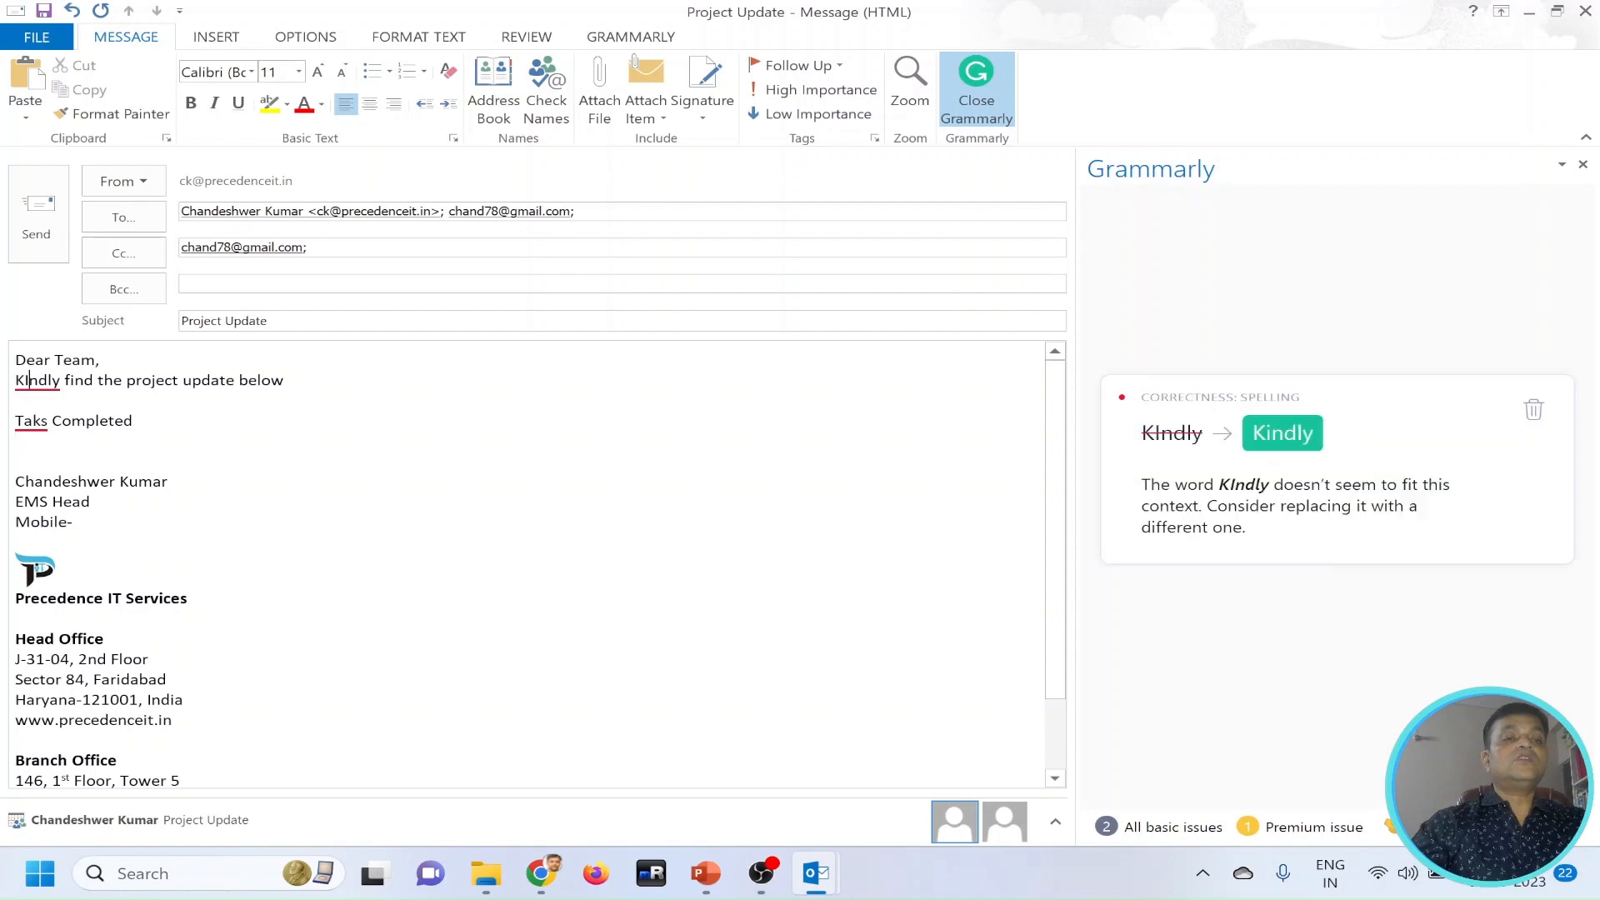
{"action": "key", "text": "BackSpace"}
{"action": "type", "text": "i"}
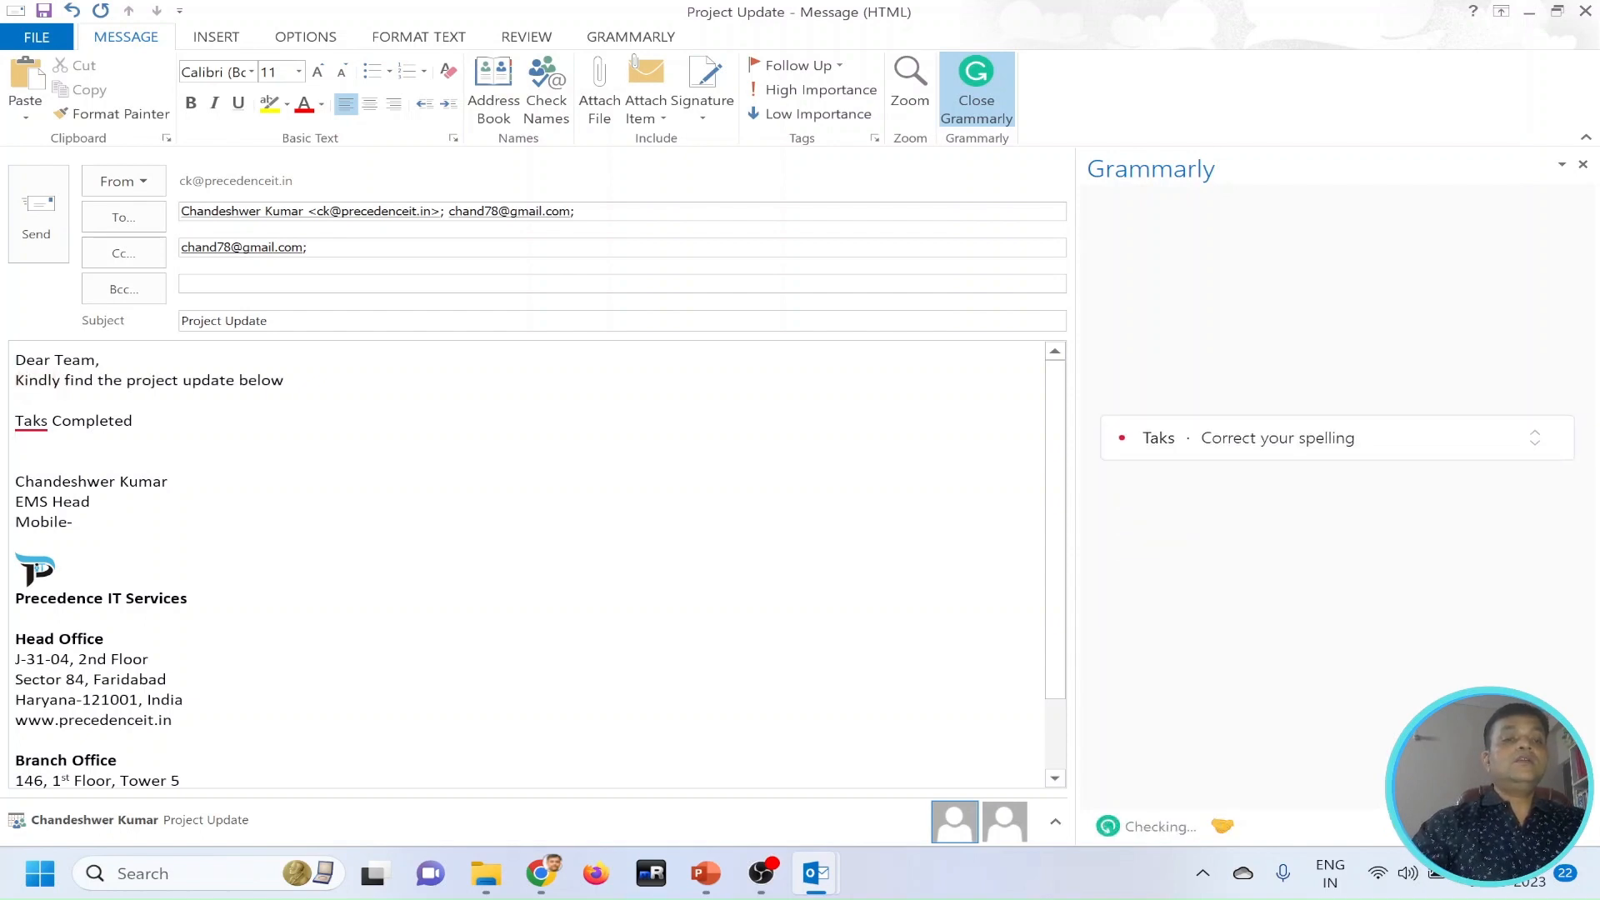
{"action": "left_click", "coordinate": [35, 421]}
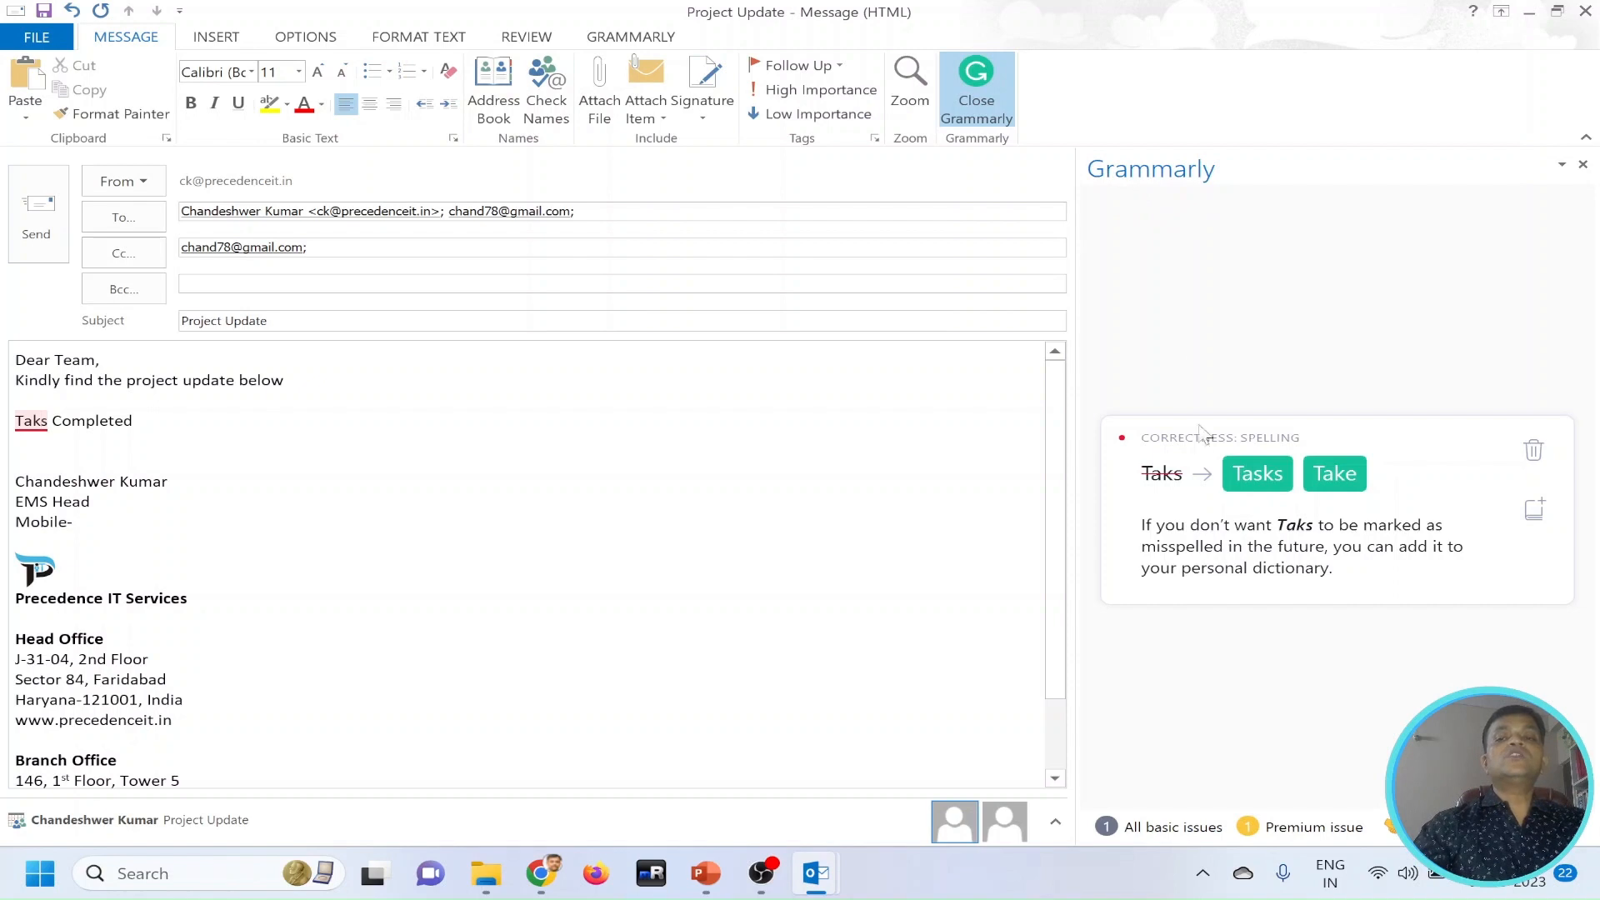
{"action": "left_click", "coordinate": [1250, 477]}
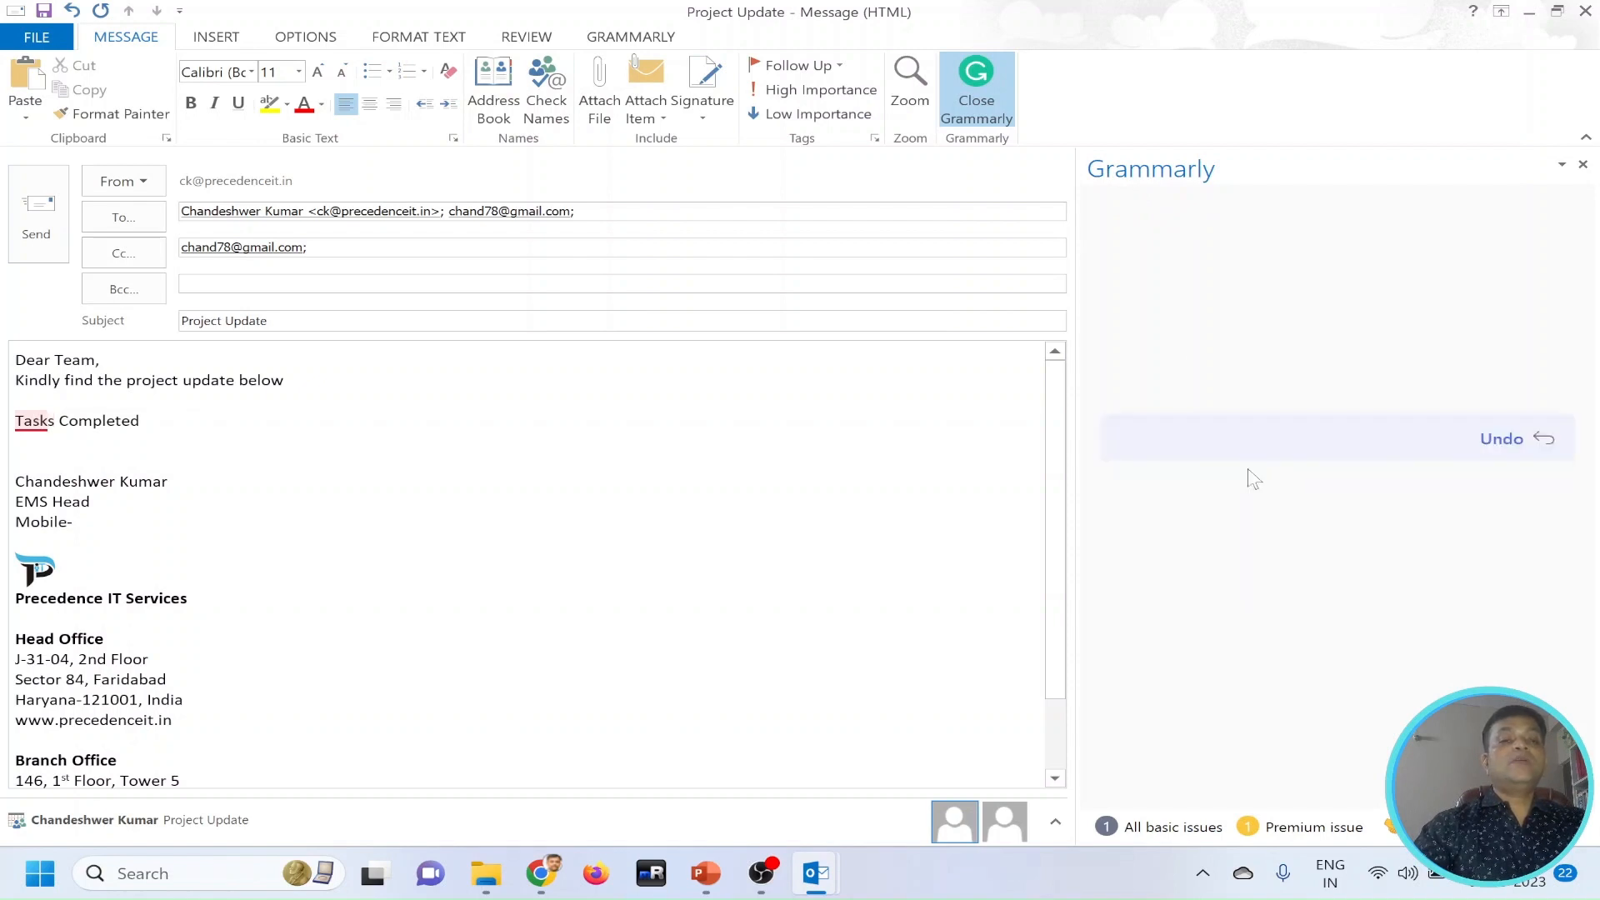
Add the line "Installation of Ms Office" directly under the "Tasks Completed" heading.
{"action": "left_click", "coordinate": [197, 423]}
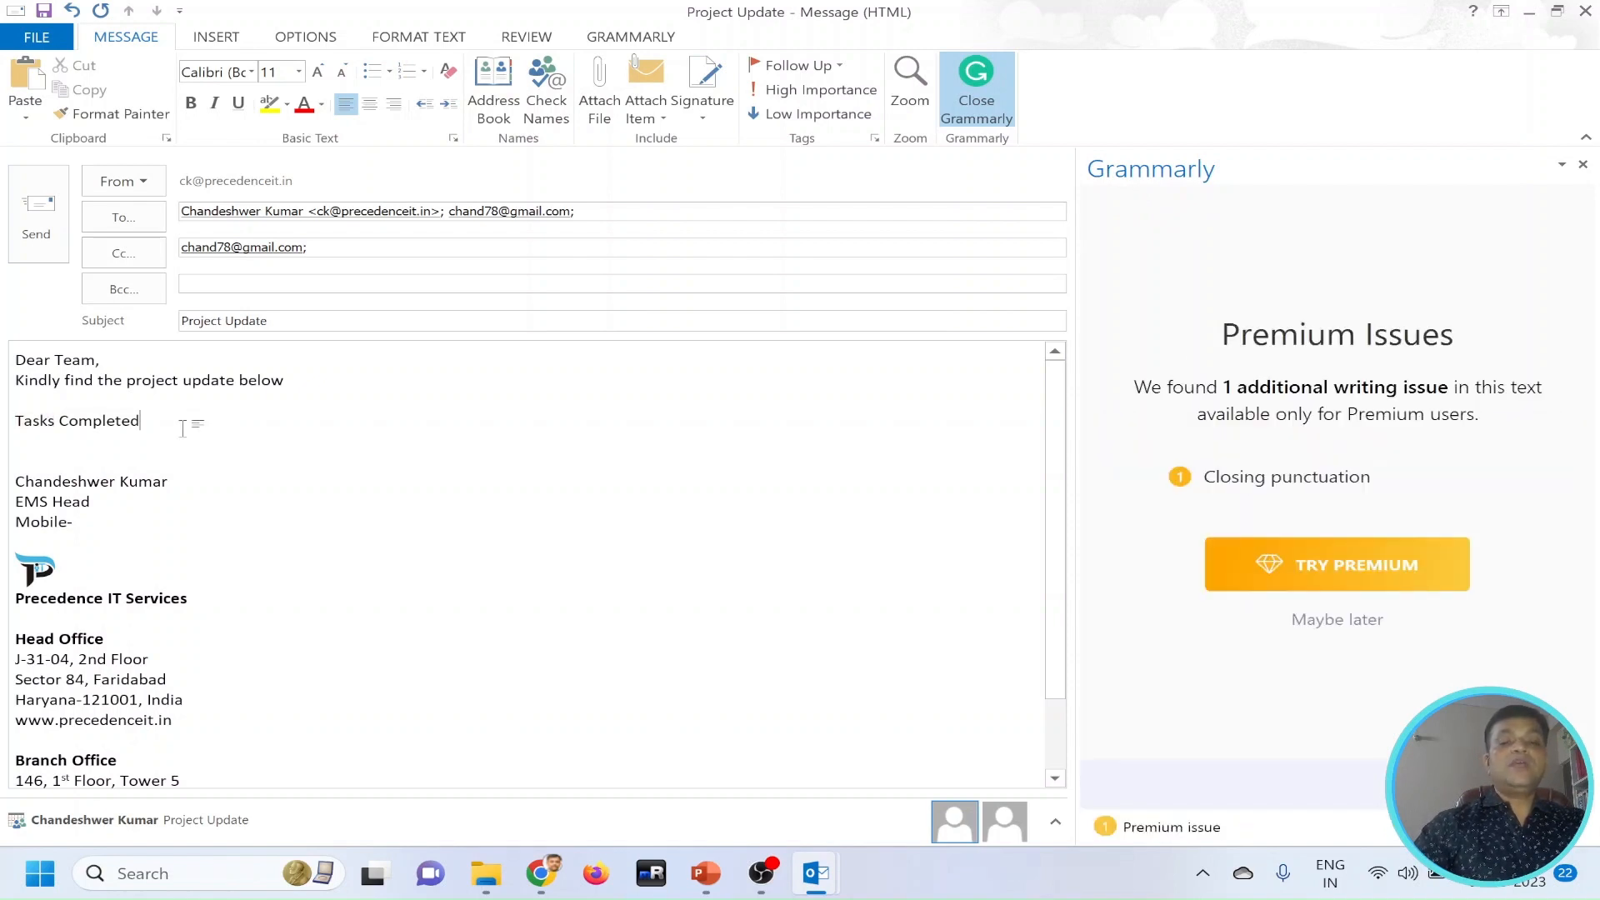
{"action": "key", "text": "Return"}
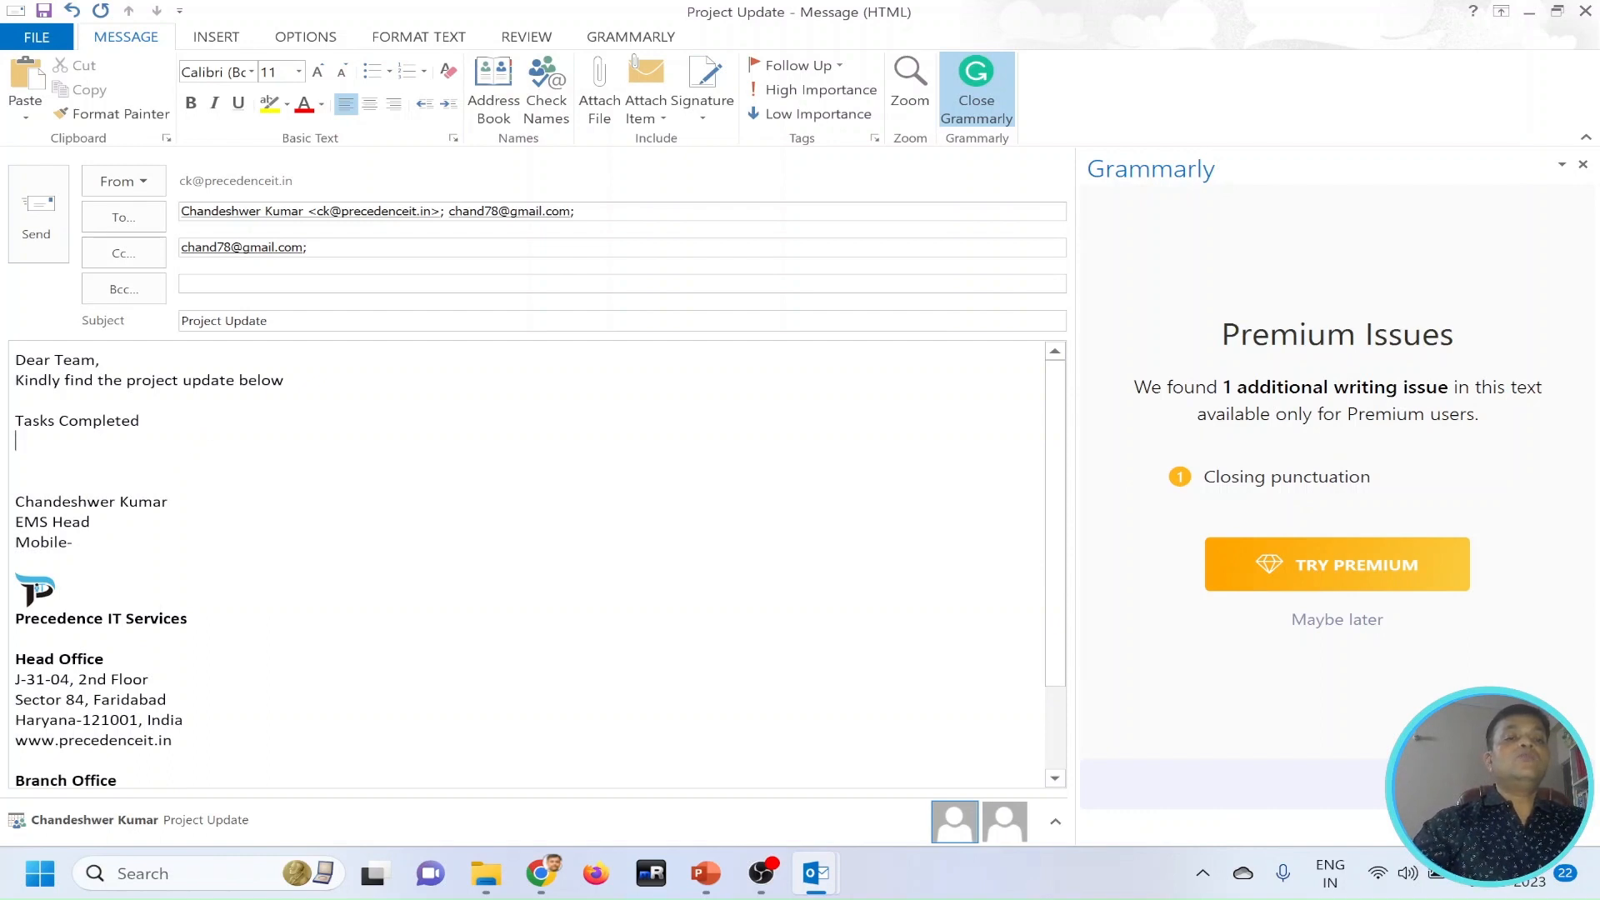
{"action": "type", "text": "Insta"}
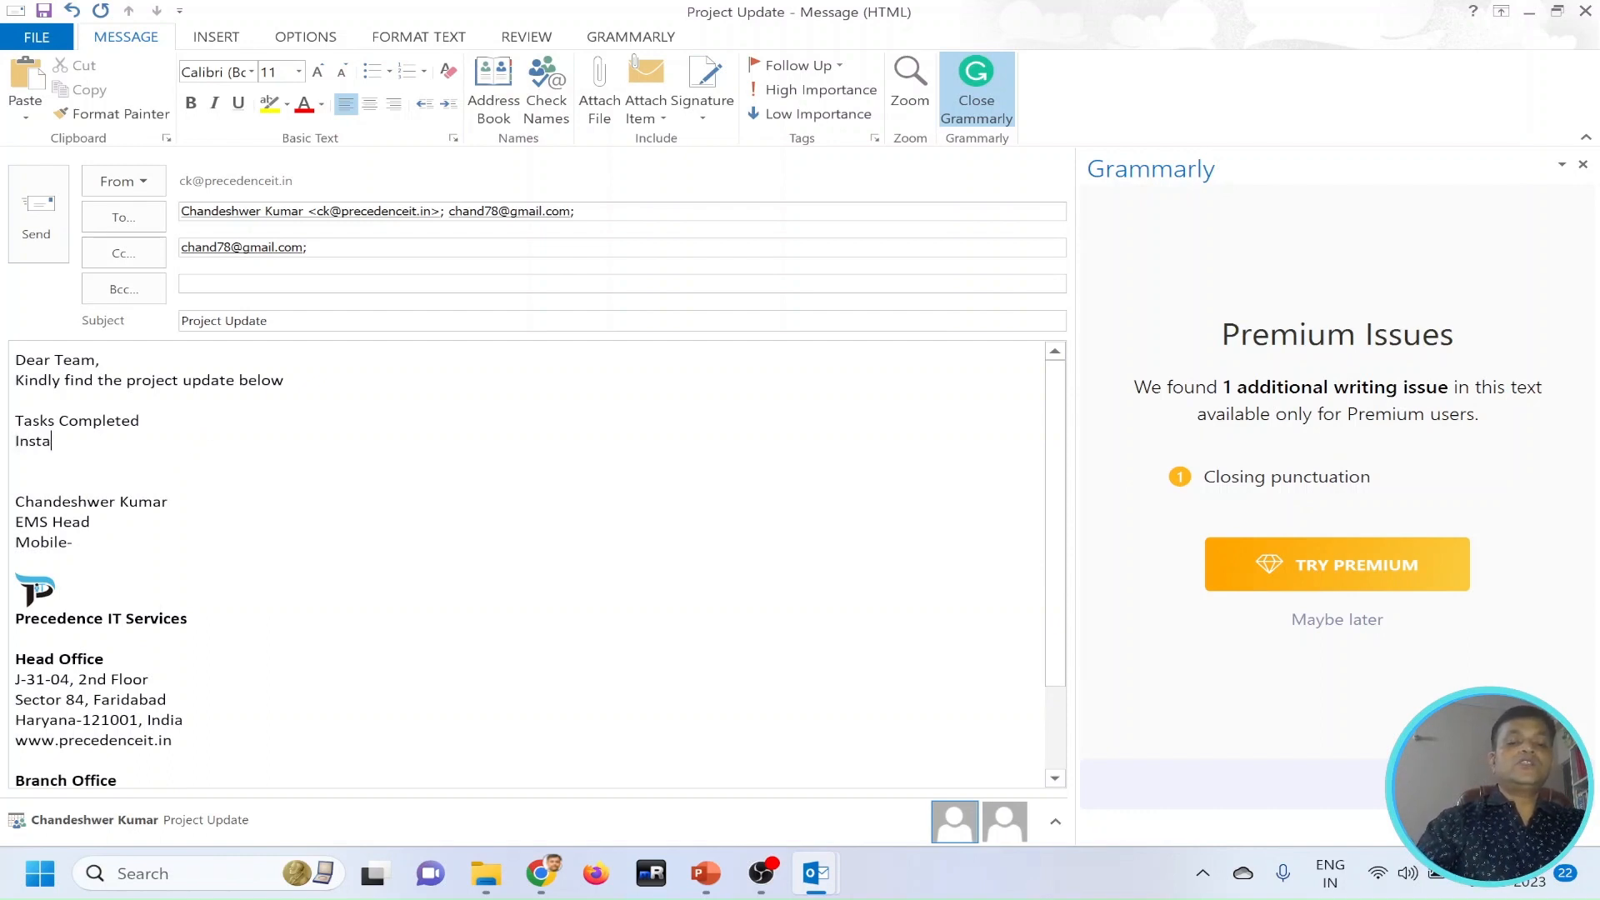
{"action": "type", "text": "llation "}
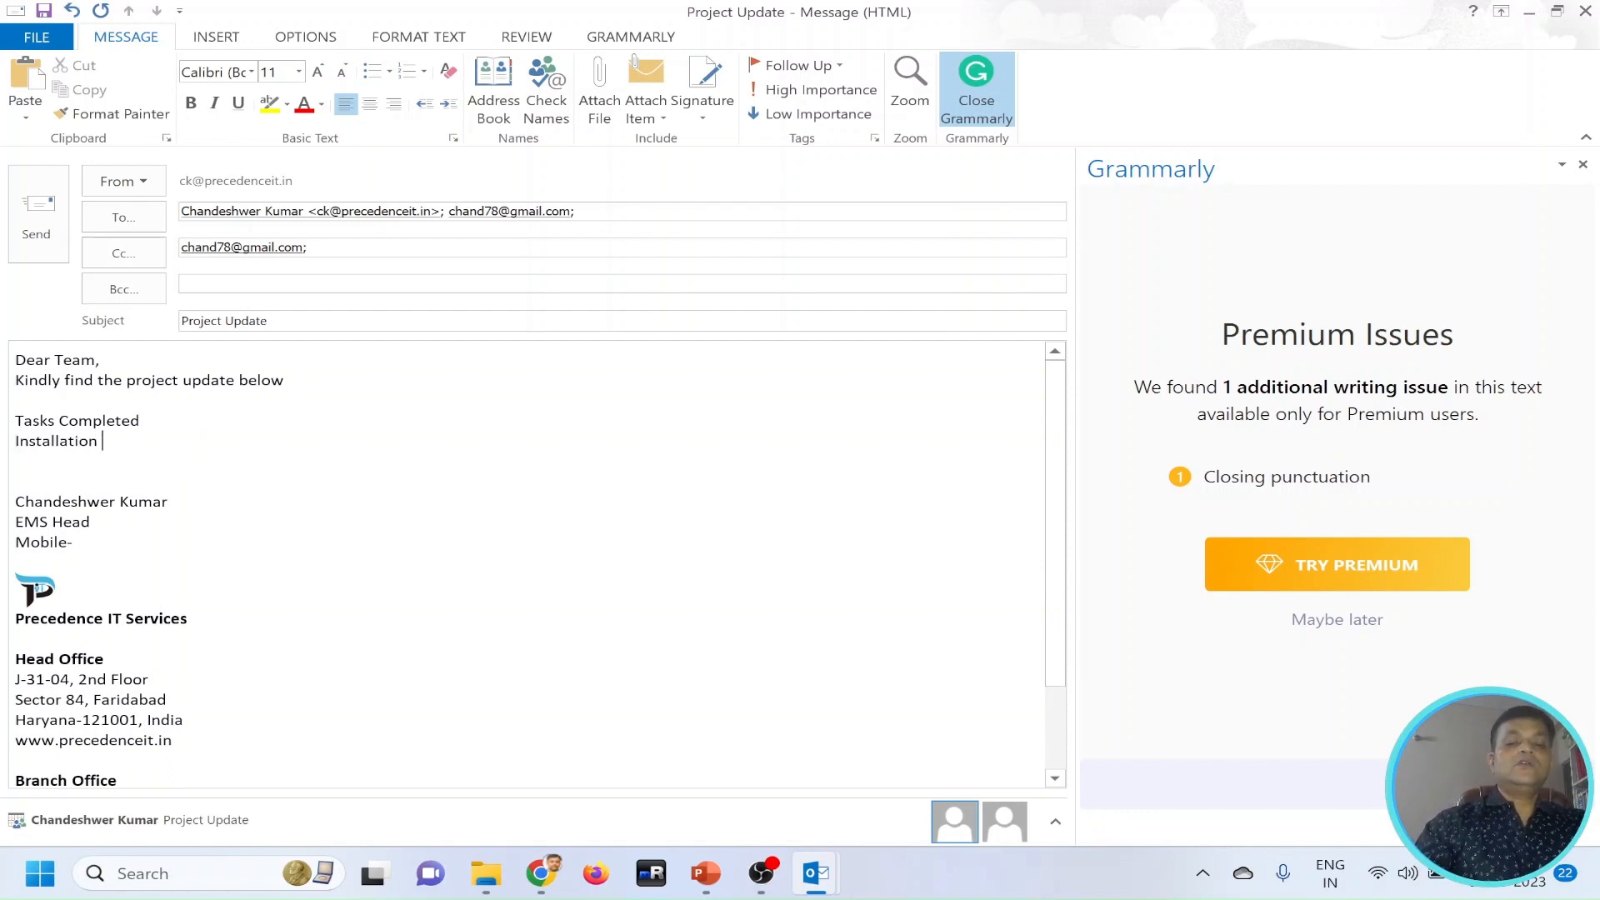
{"action": "type", "text": "of Ms Office"}
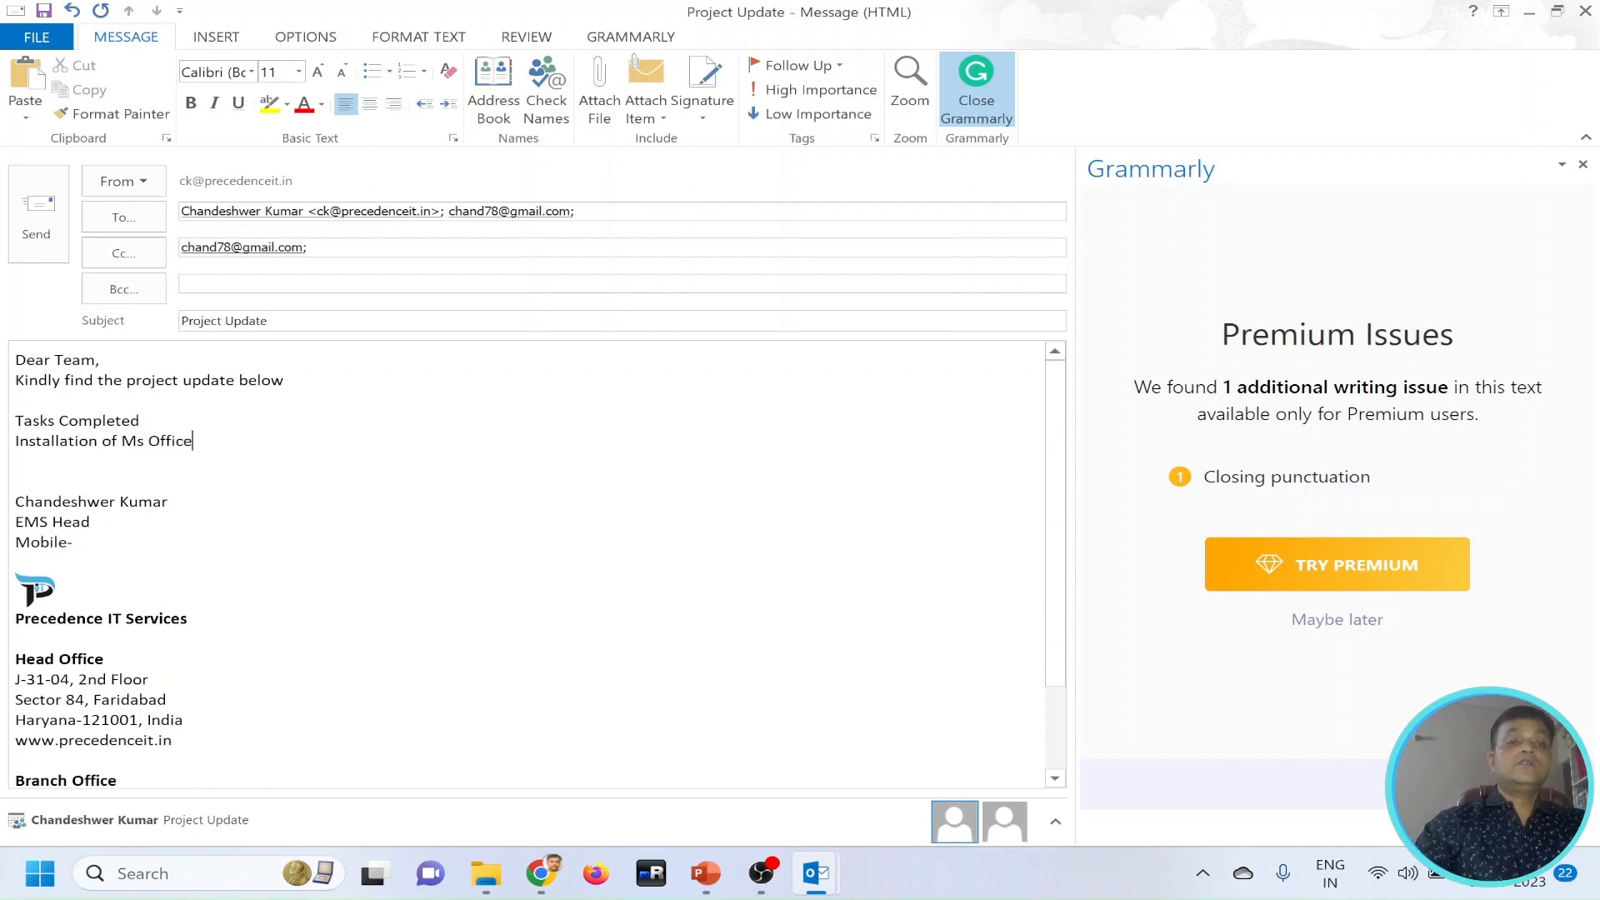
Add "Configuration of emails" as the second task line, followed by a new empty line.
{"action": "key", "text": "Return"}
{"action": "type", "text": "C"}
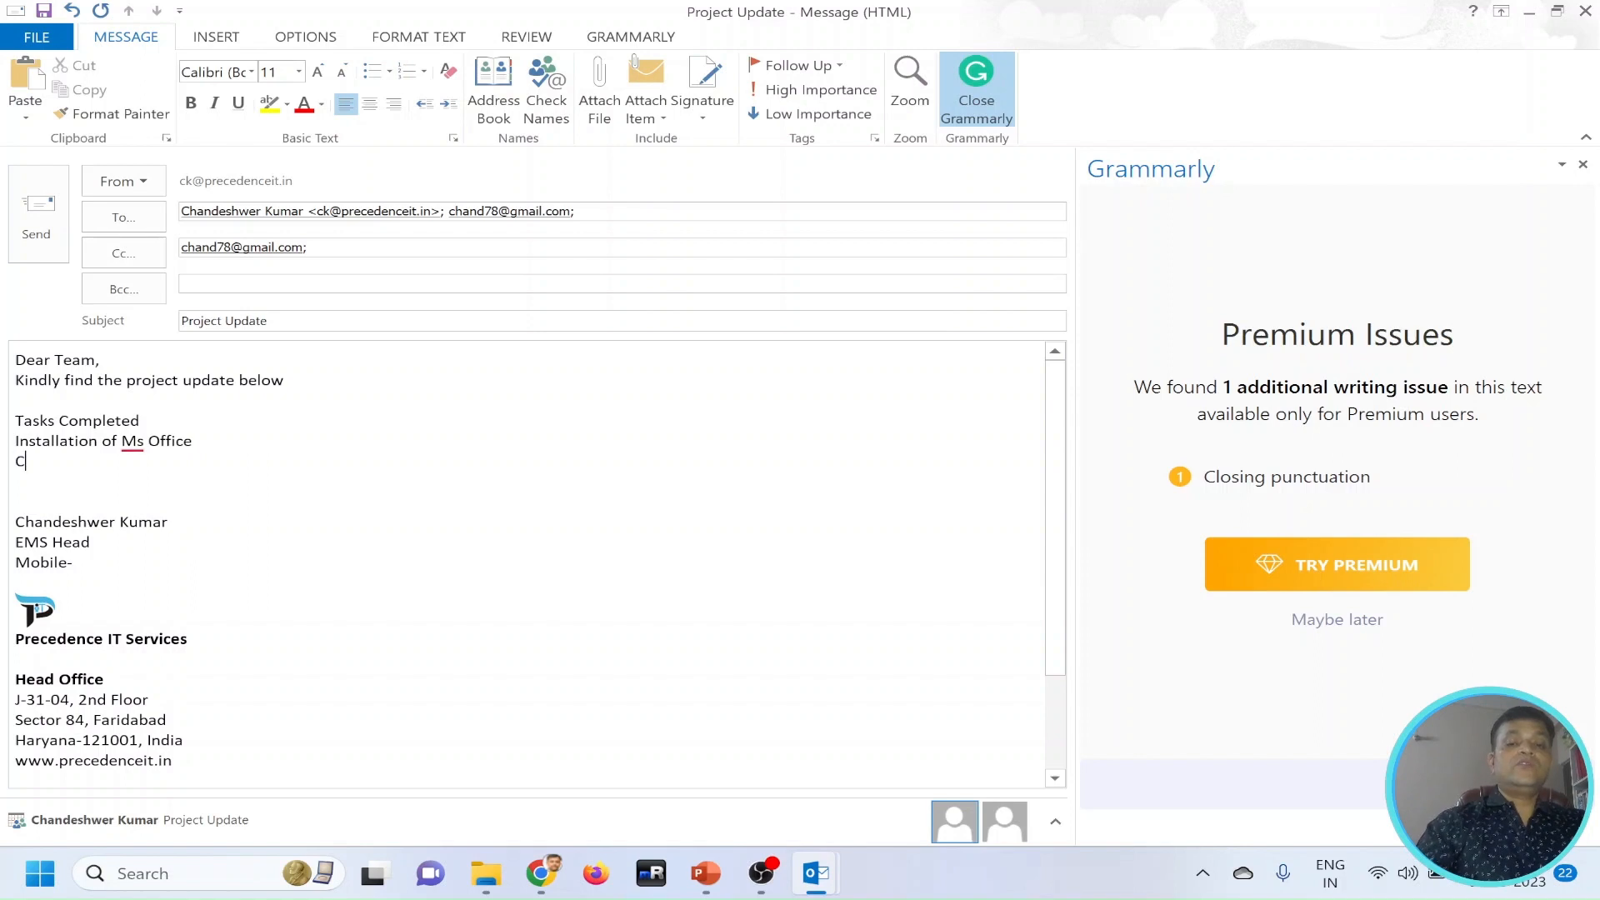
{"action": "type", "text": "onfiguration of "}
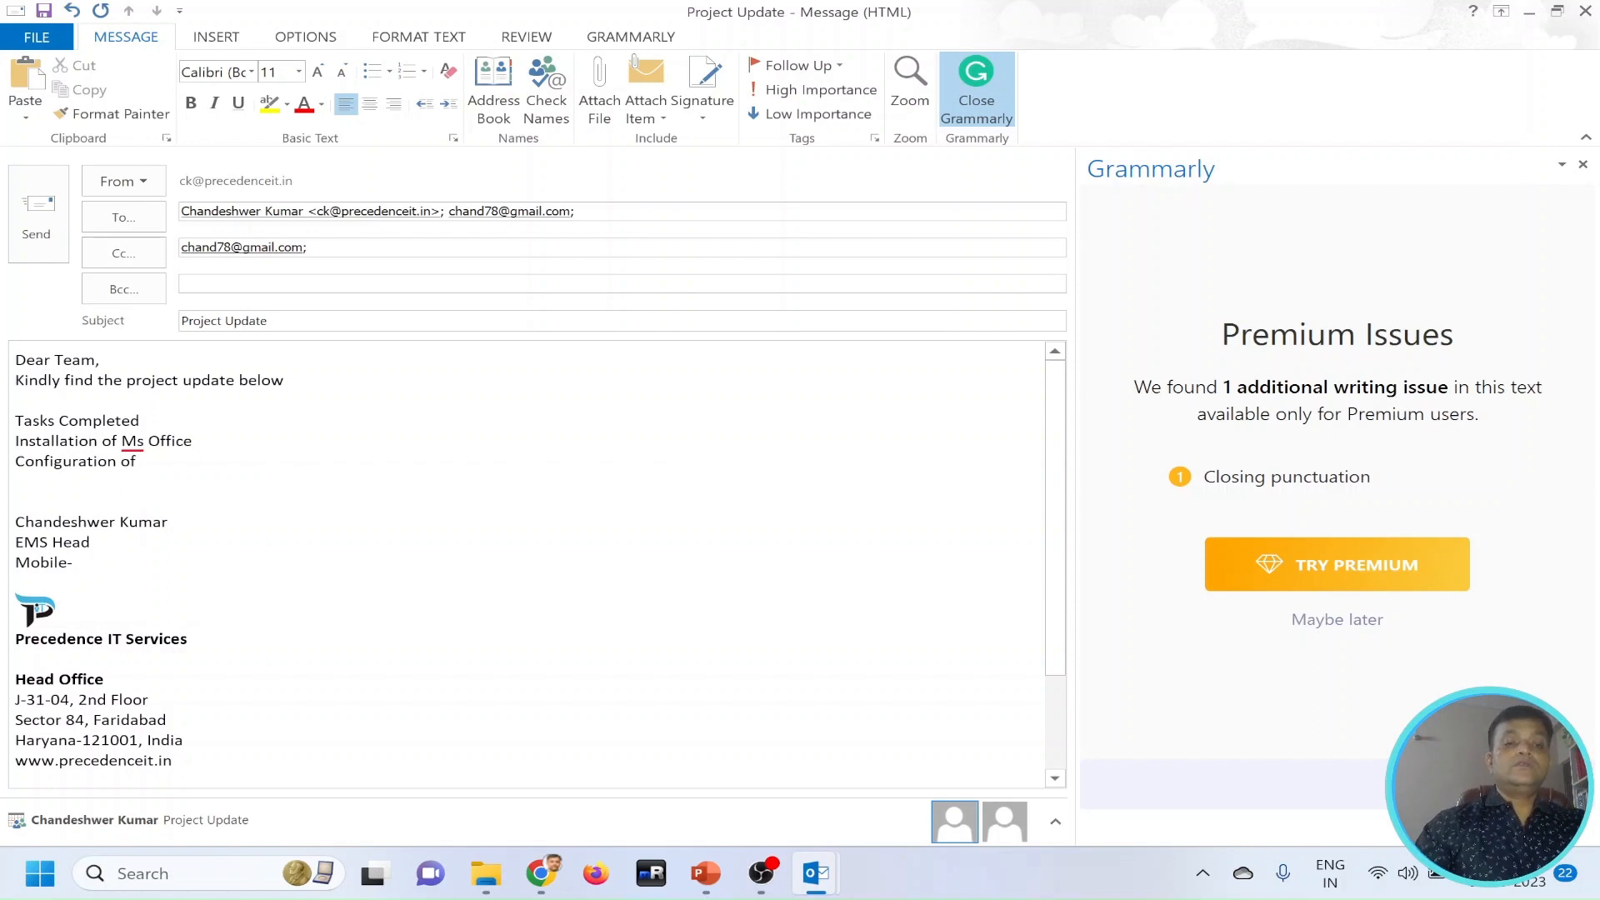
{"action": "type", "text": "emails"}
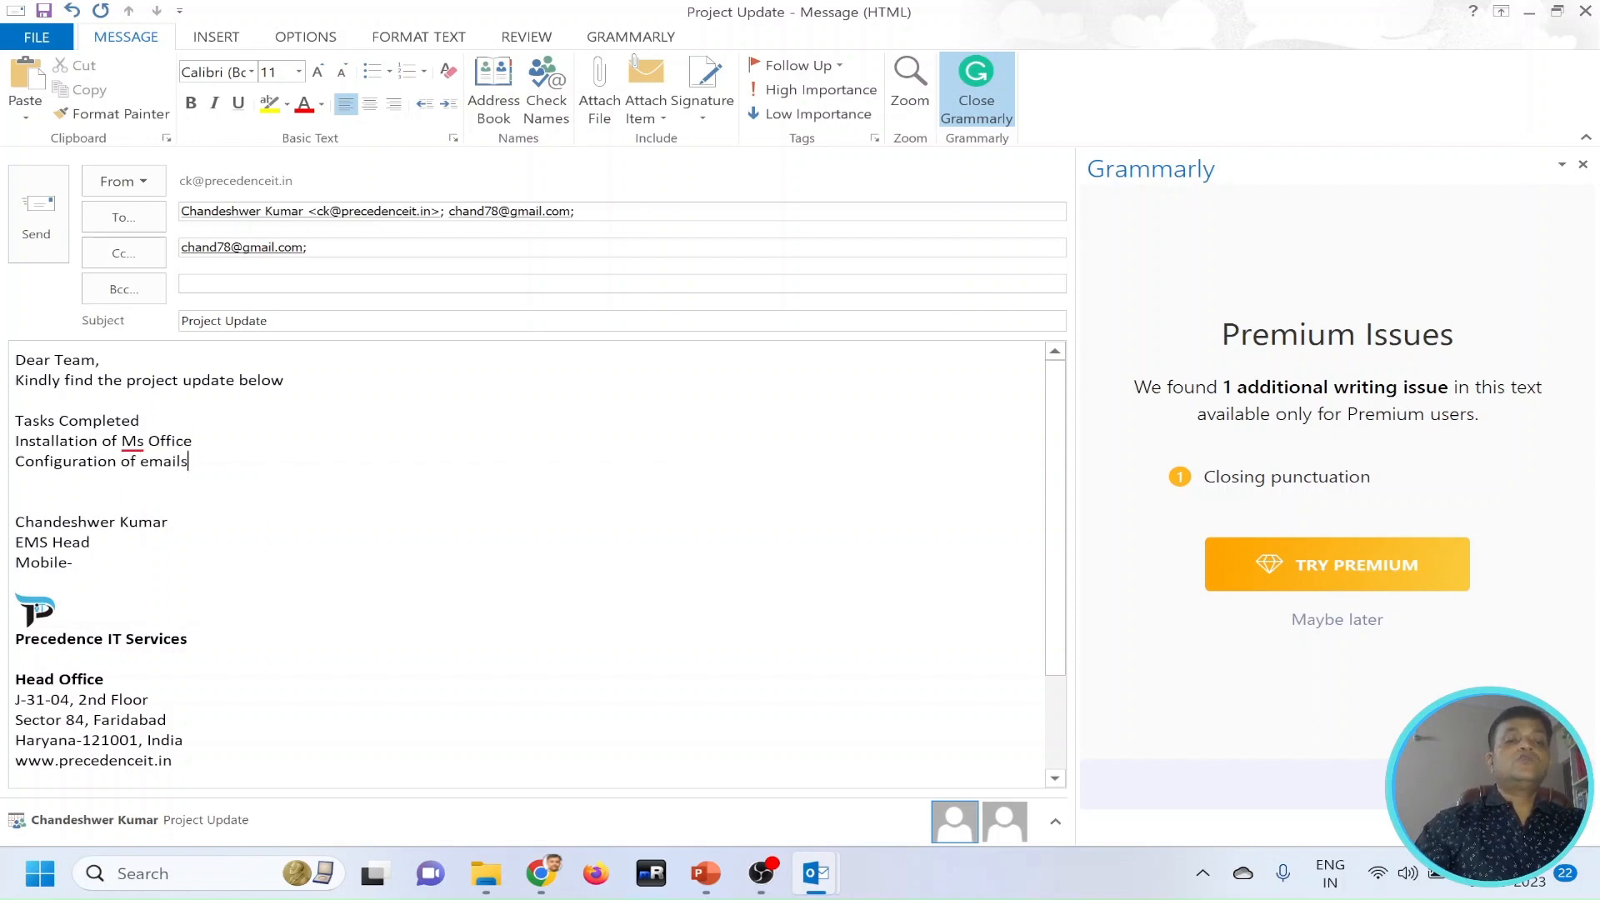
{"action": "key", "text": "Return"}
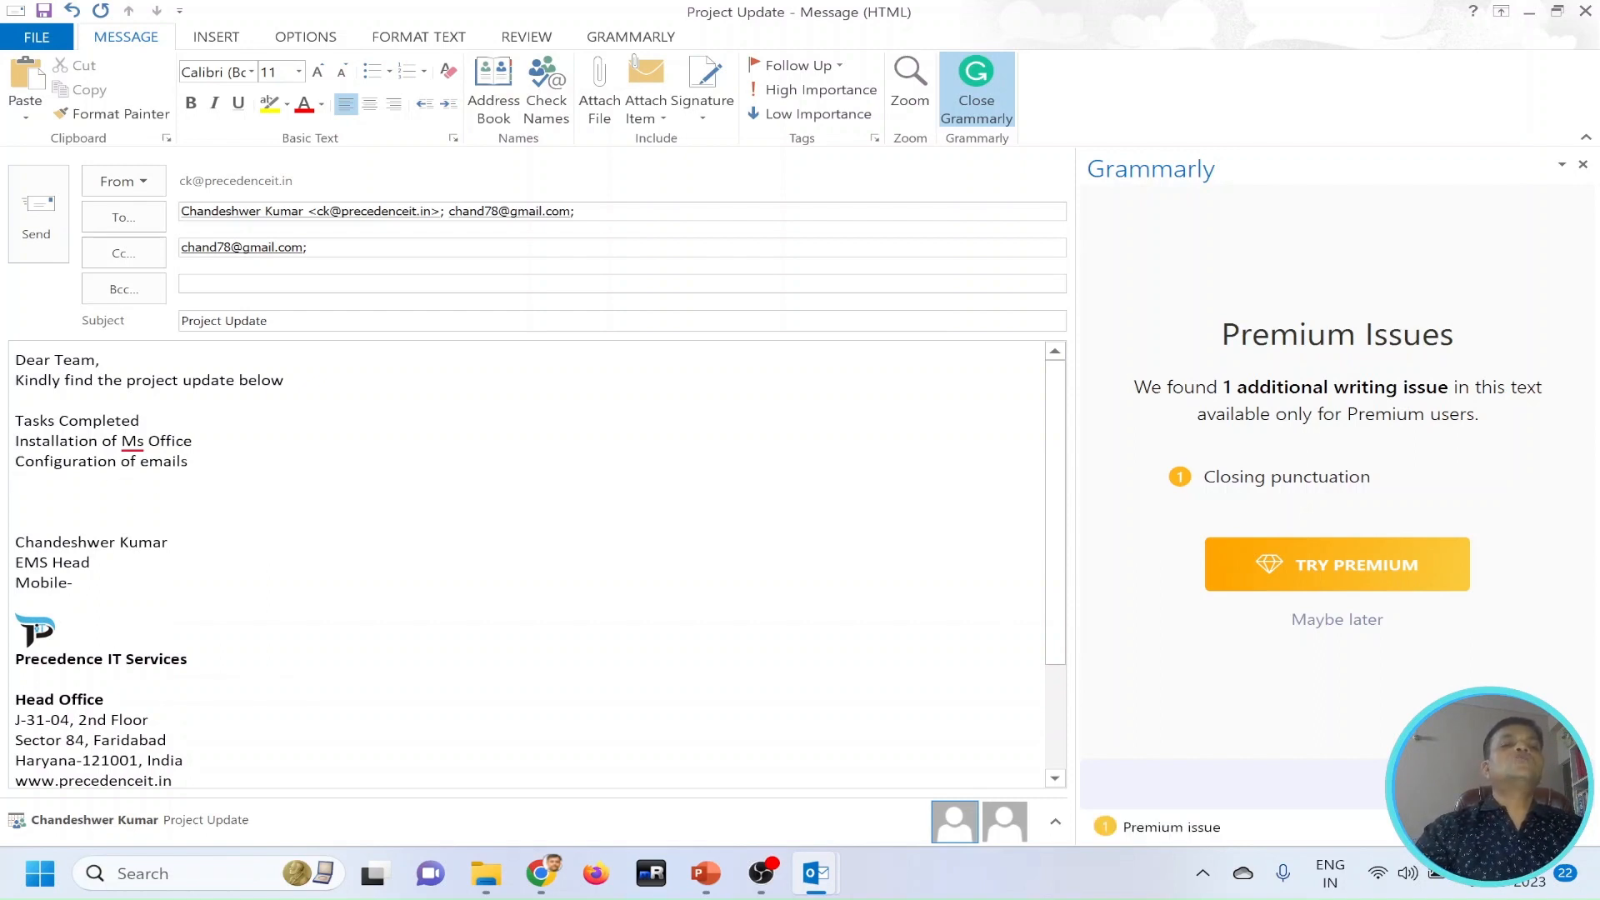
Make the "Tasks Completed" heading bold and format the two task lines below it as a list with check-mark bullets.
{"action": "left_click_drag", "start_coordinate": [148, 421], "coordinate": [15, 421]}
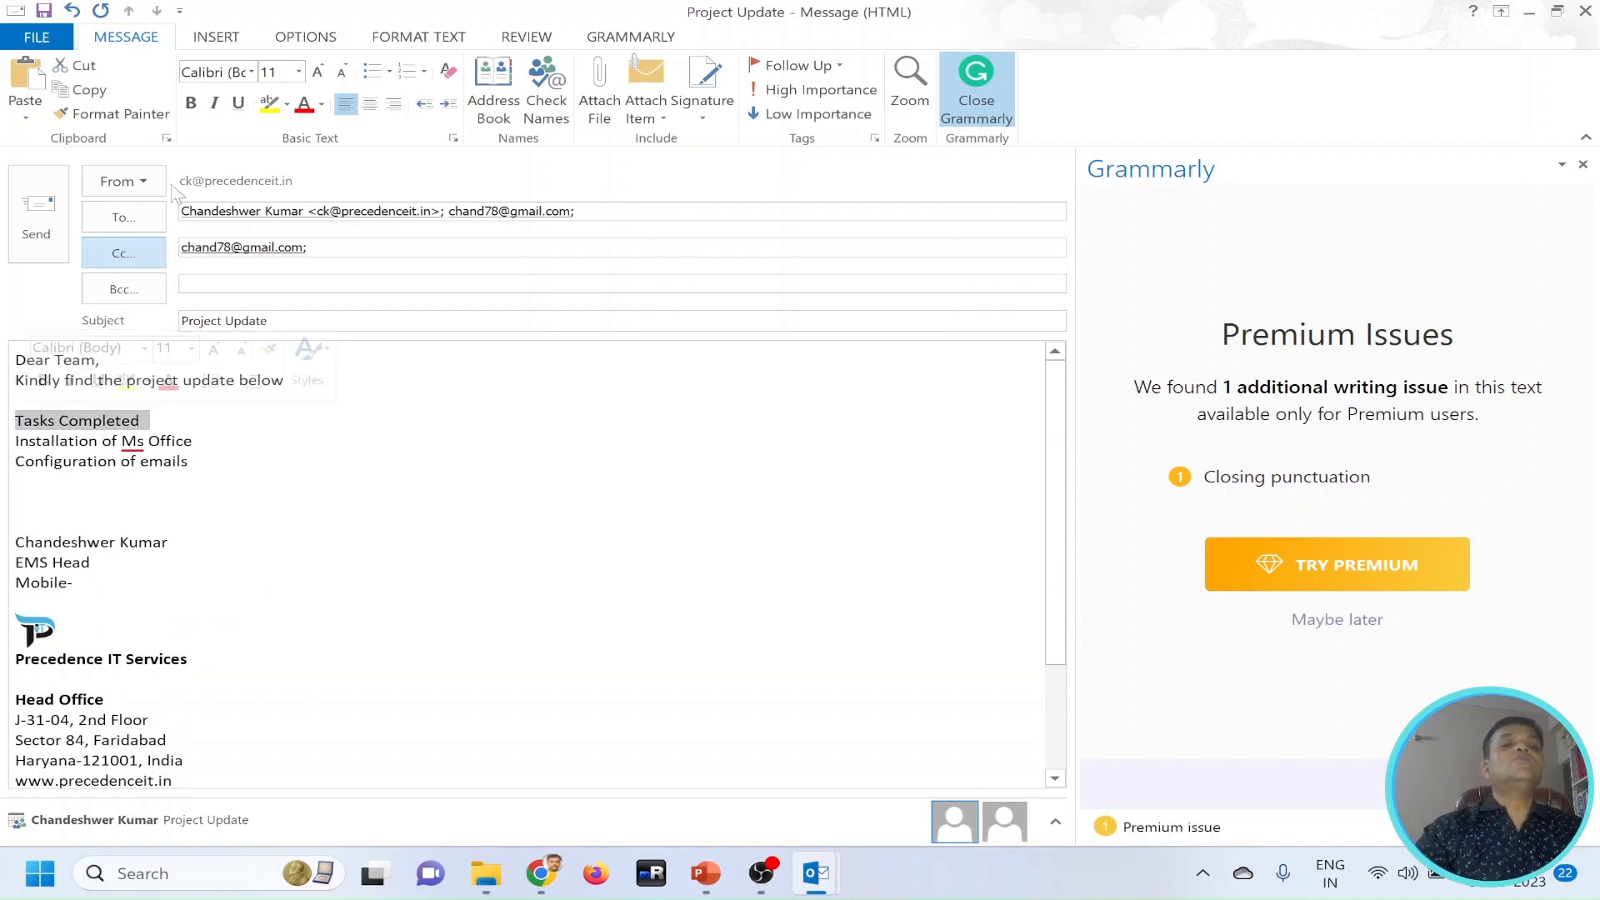
{"action": "left_click_drag", "start_coordinate": [196, 462], "coordinate": [15, 440]}
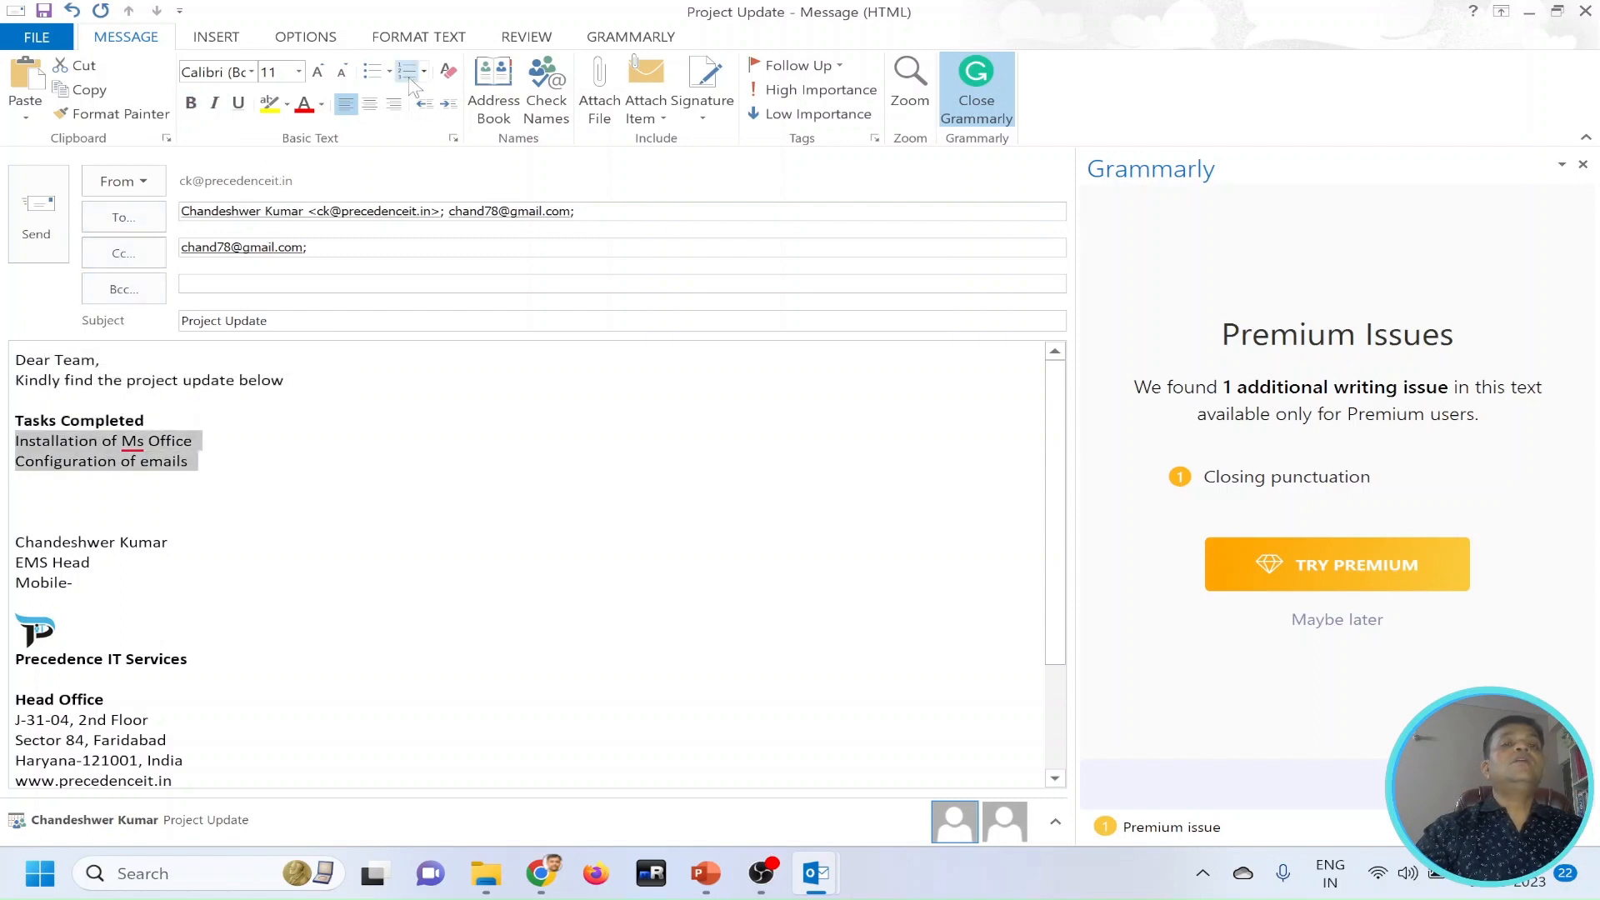
{"action": "left_click", "coordinate": [372, 71]}
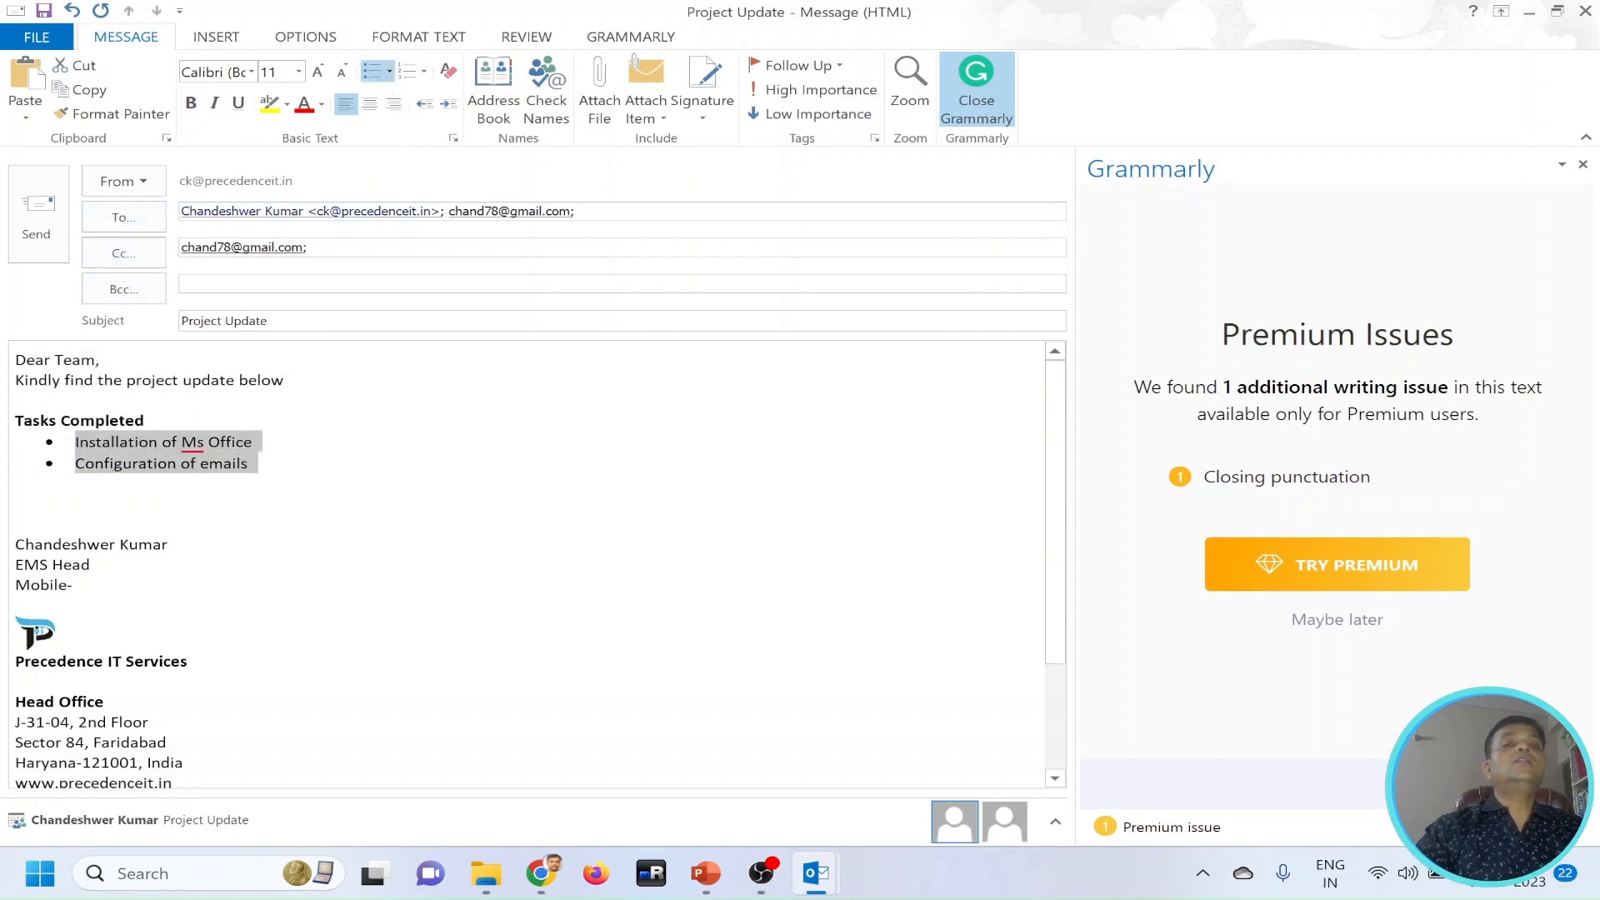
{"action": "left_click", "coordinate": [389, 72]}
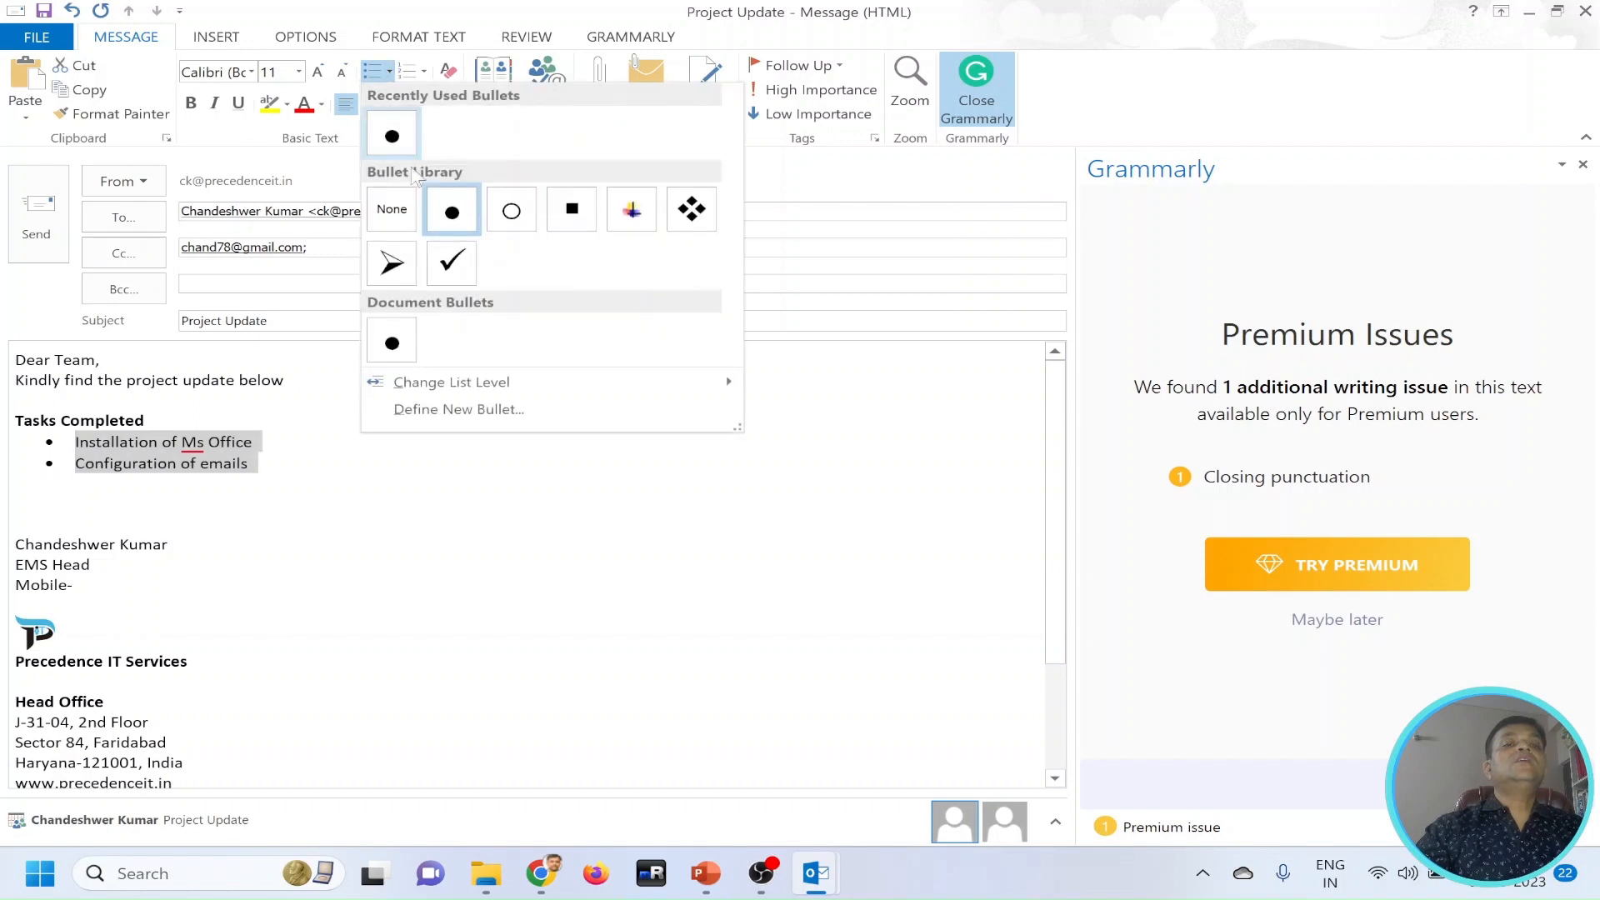
{"action": "left_click", "coordinate": [451, 261]}
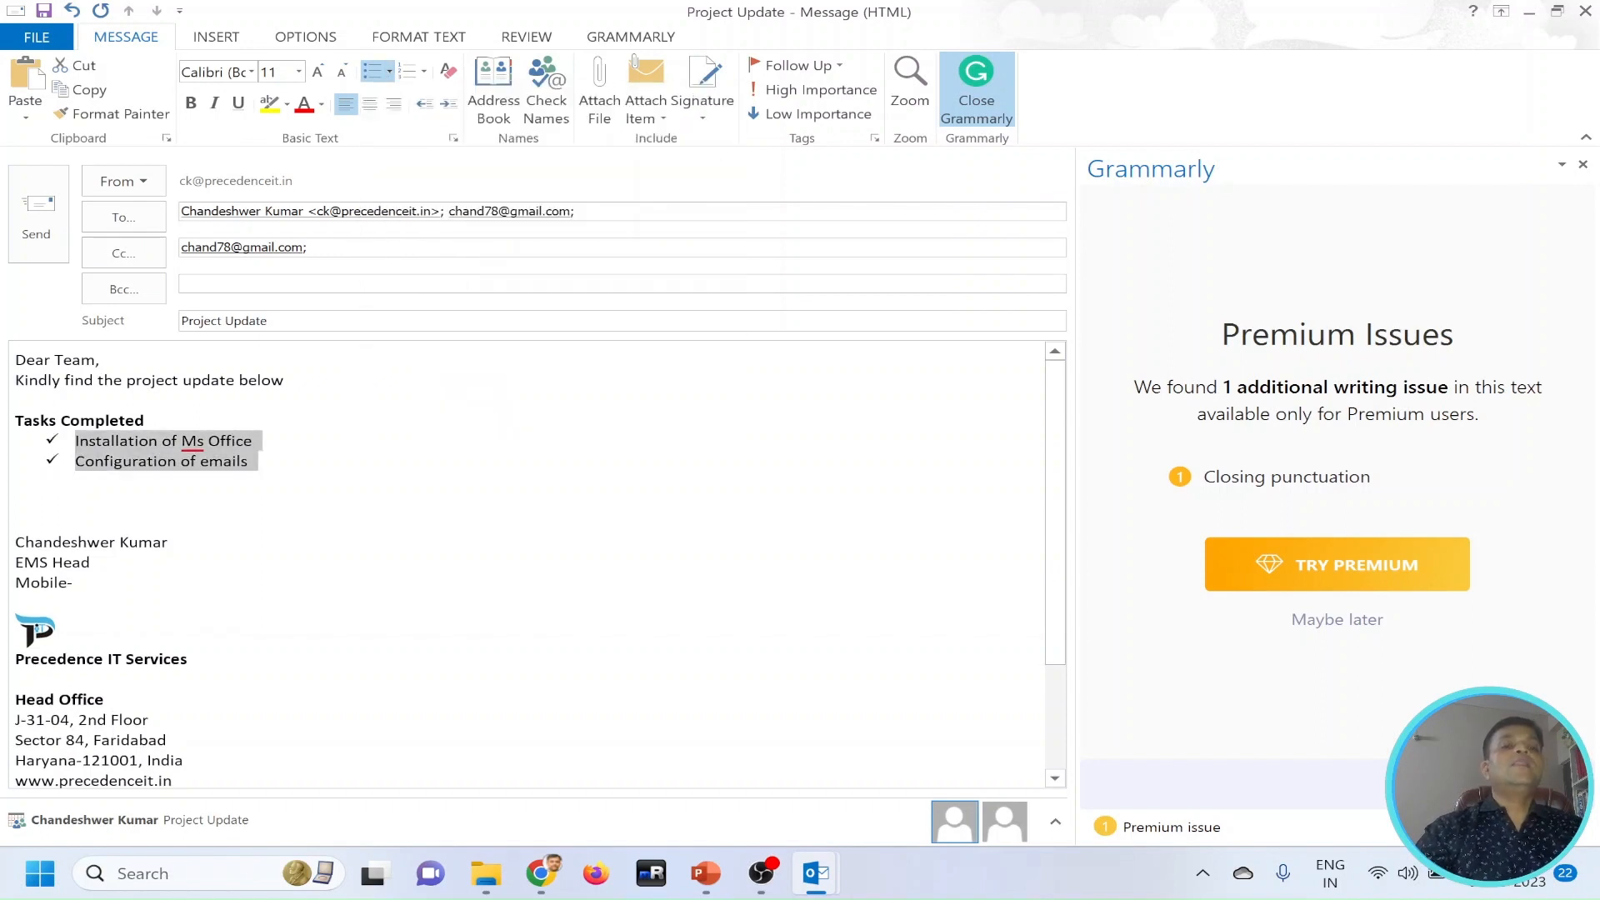
Highlight the "Tasks Completed" heading in yellow and add an empty line below the check-marked list.
{"action": "left_click", "coordinate": [17, 522]}
{"action": "left_click_drag", "start_coordinate": [152, 421], "coordinate": [15, 421]}
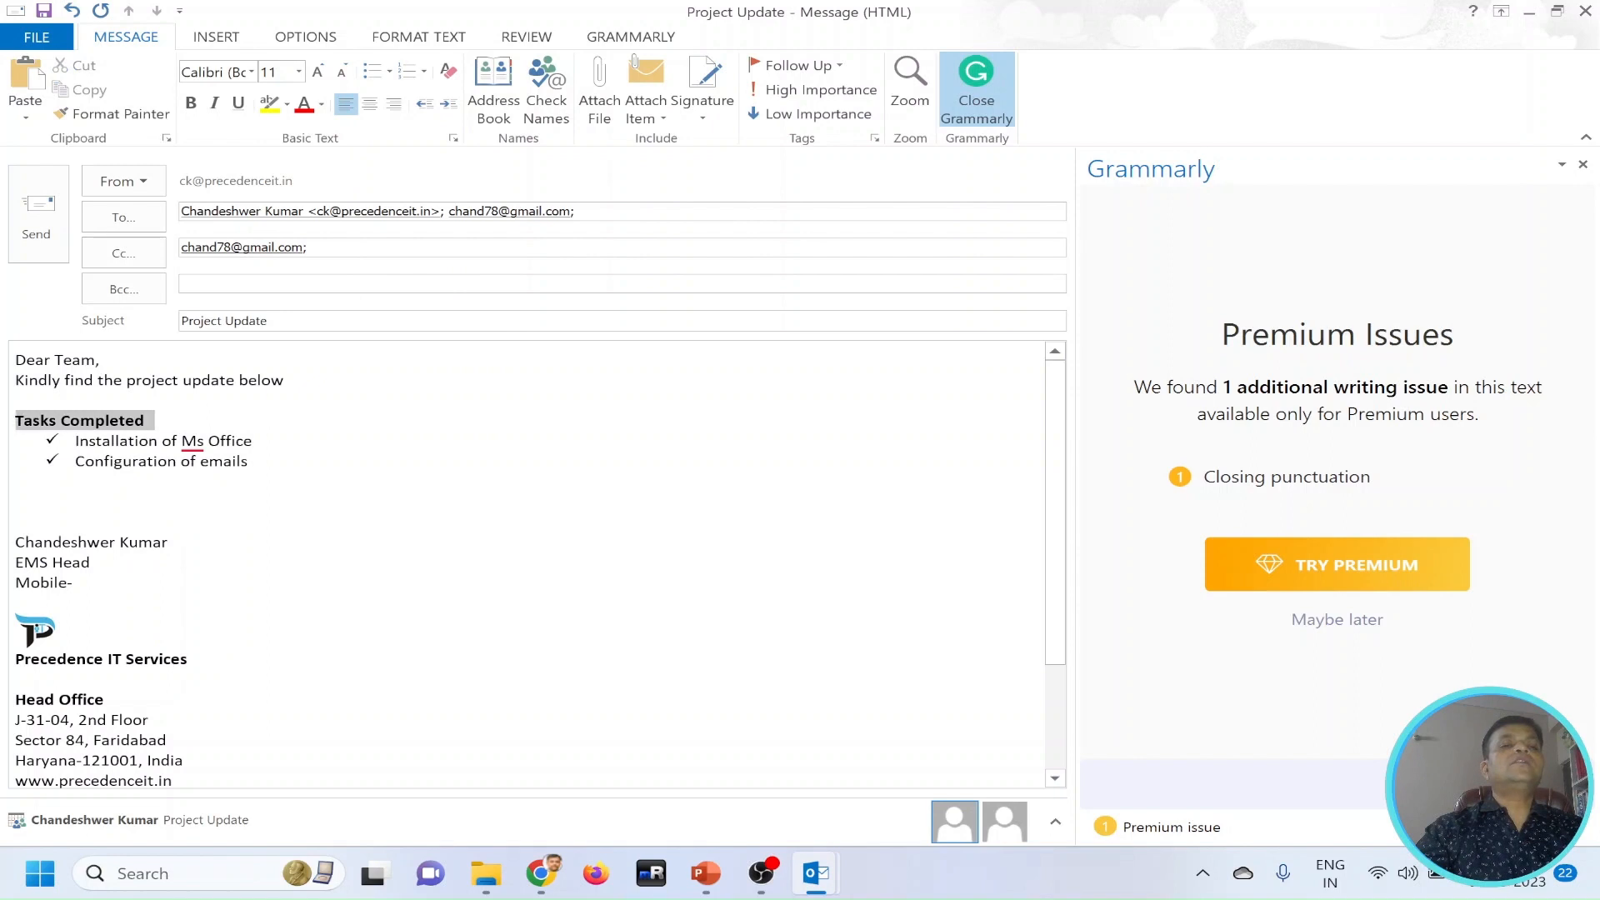
{"action": "left_click", "coordinate": [286, 103]}
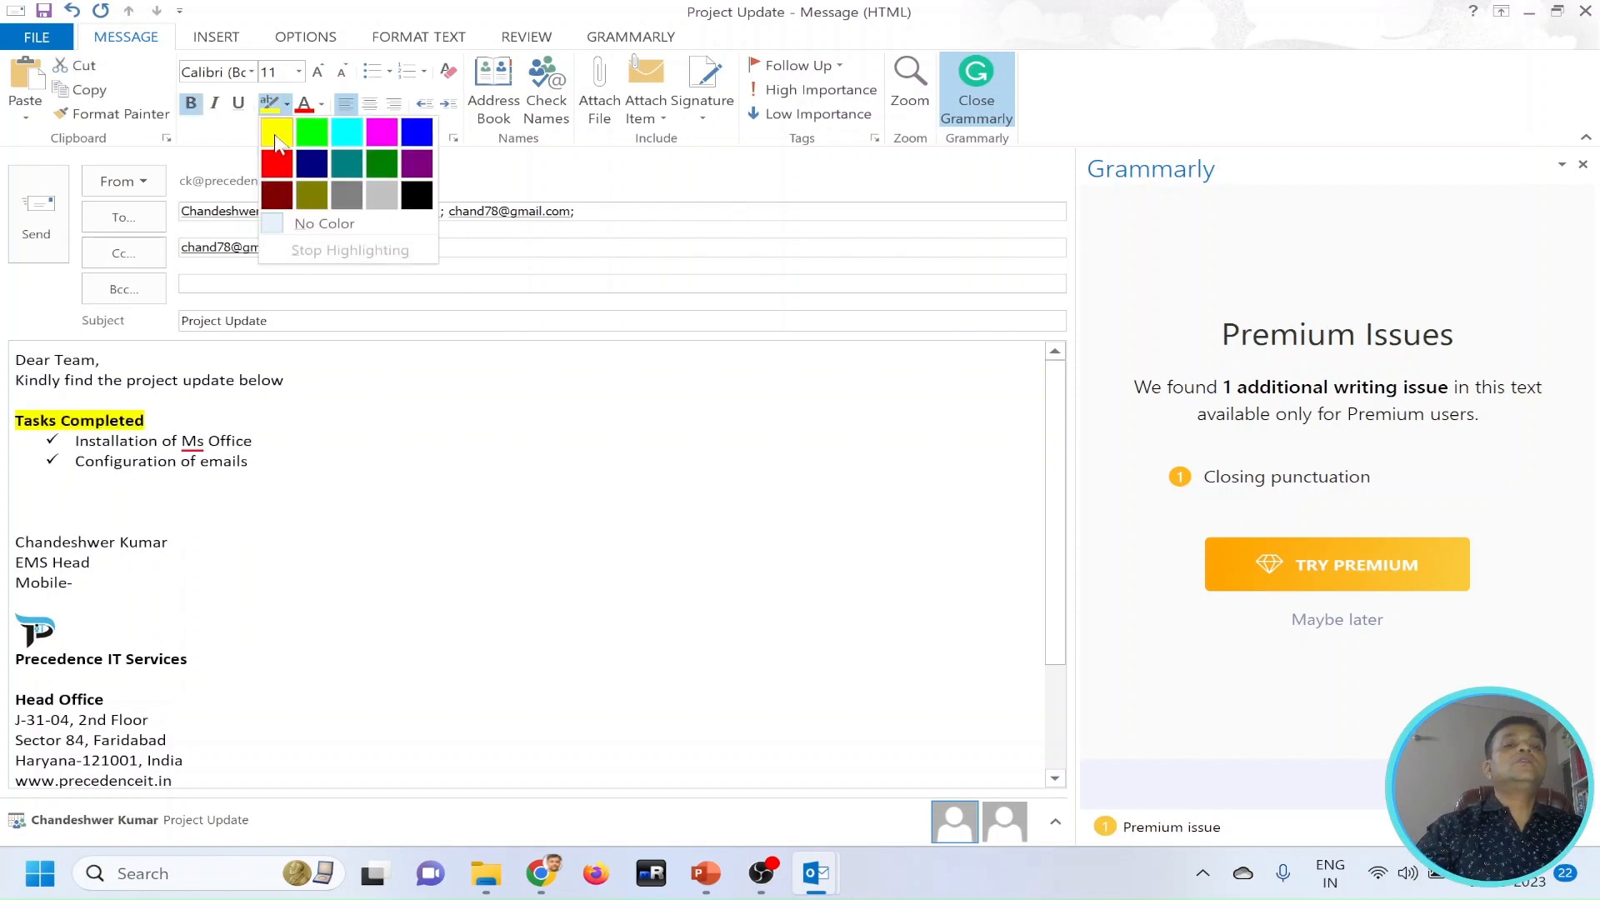
{"action": "left_click", "coordinate": [273, 133]}
{"action": "key", "text": "Return"}
{"action": "key", "text": "Return"}
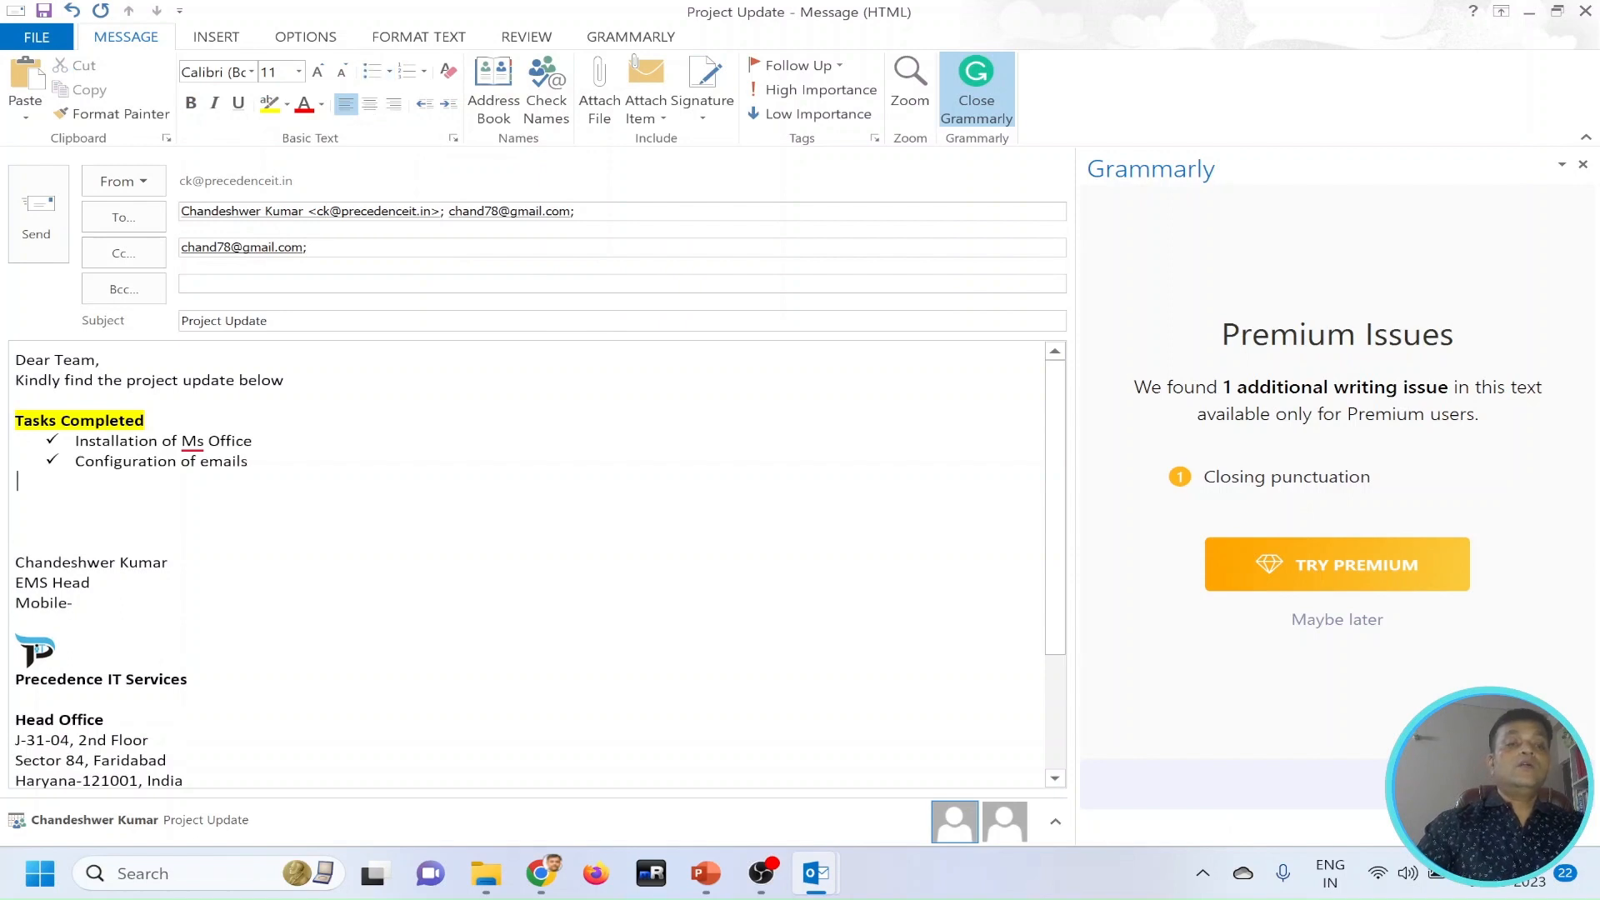
{"action": "type", "text": "Taks"}
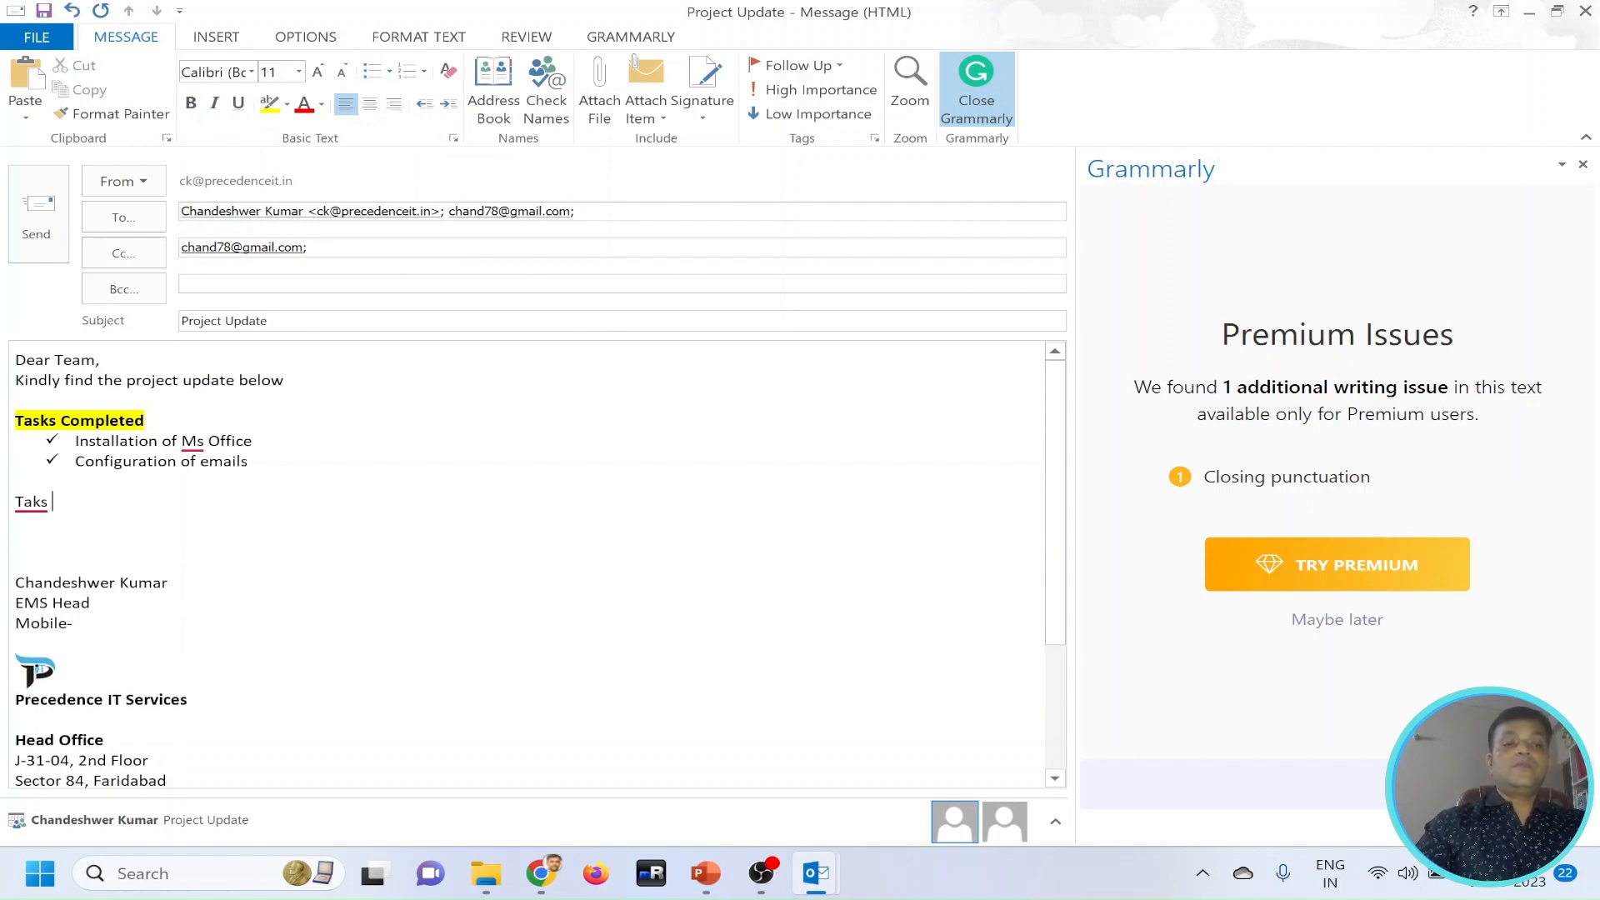
{"action": "key", "text": "BackSpace"}
{"action": "key", "text": "BackSpace"}
{"action": "key", "text": "BackSpace"}
{"action": "key", "text": "BackSpace"}
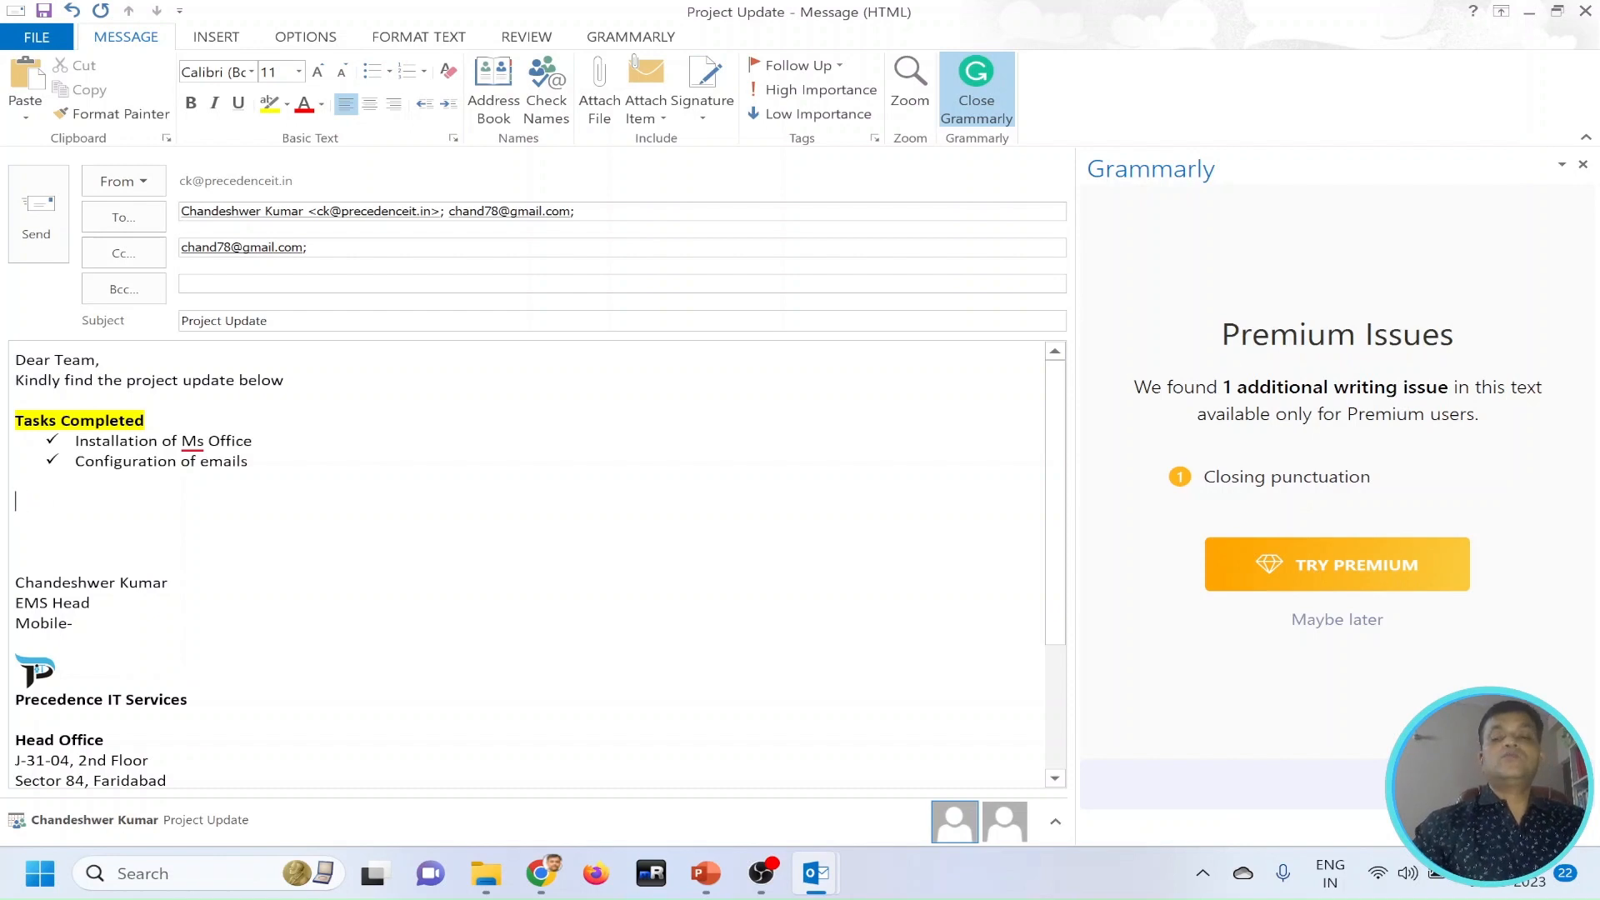
Remove the surplus empty lines between the check-marked task list and the signature.
{"action": "key", "text": "Delete"}
{"action": "key", "text": "Delete"}
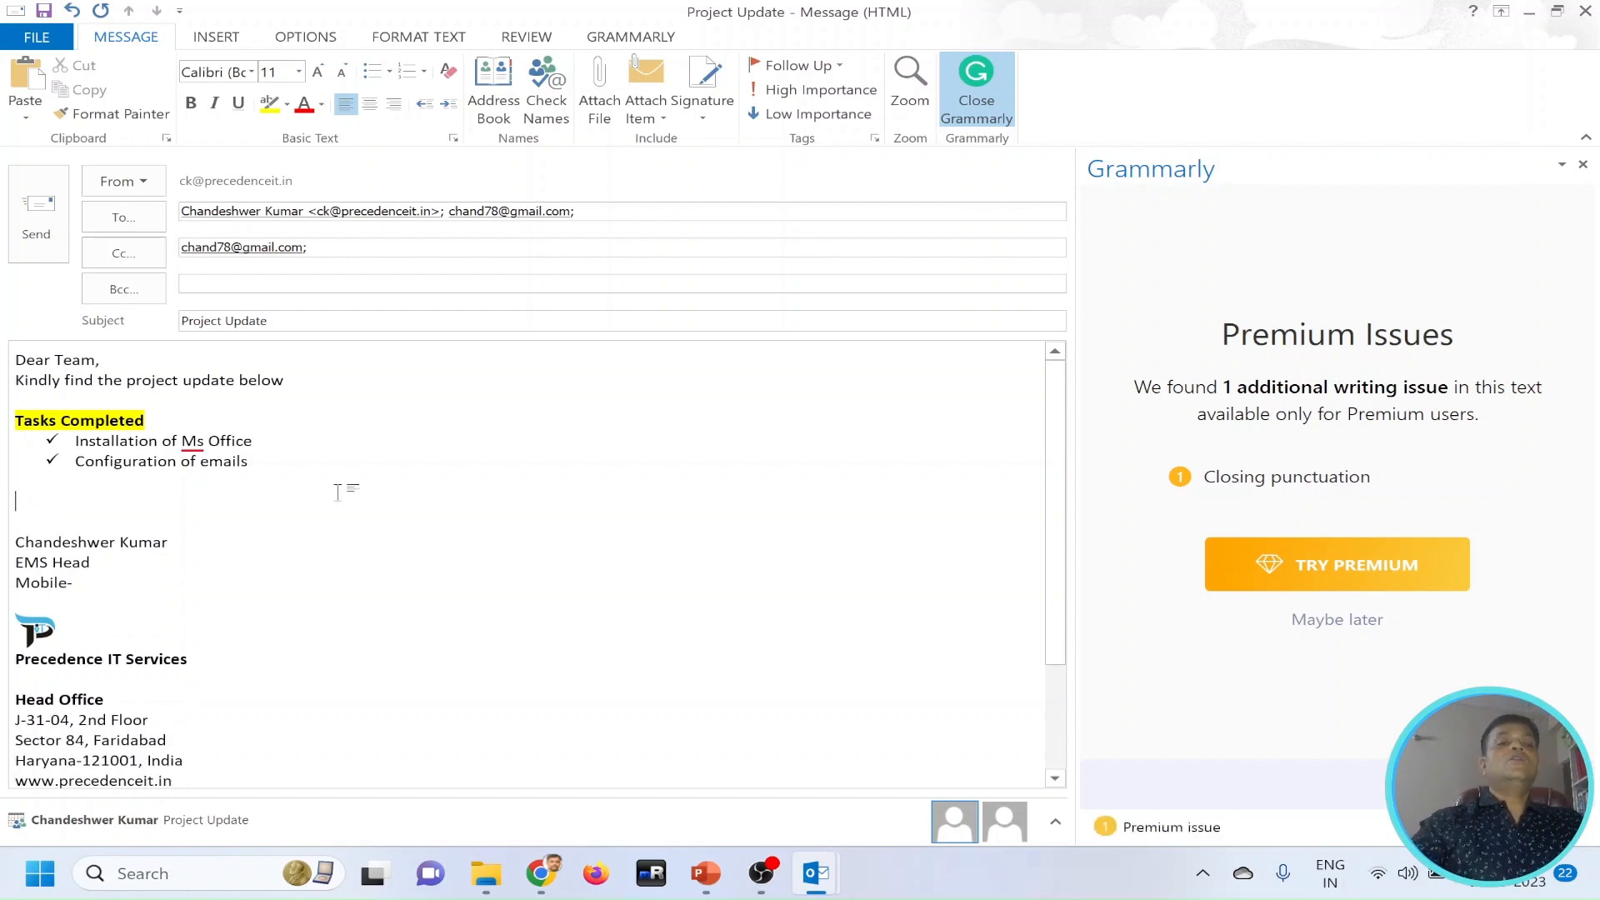
{"action": "key", "text": "Delete"}
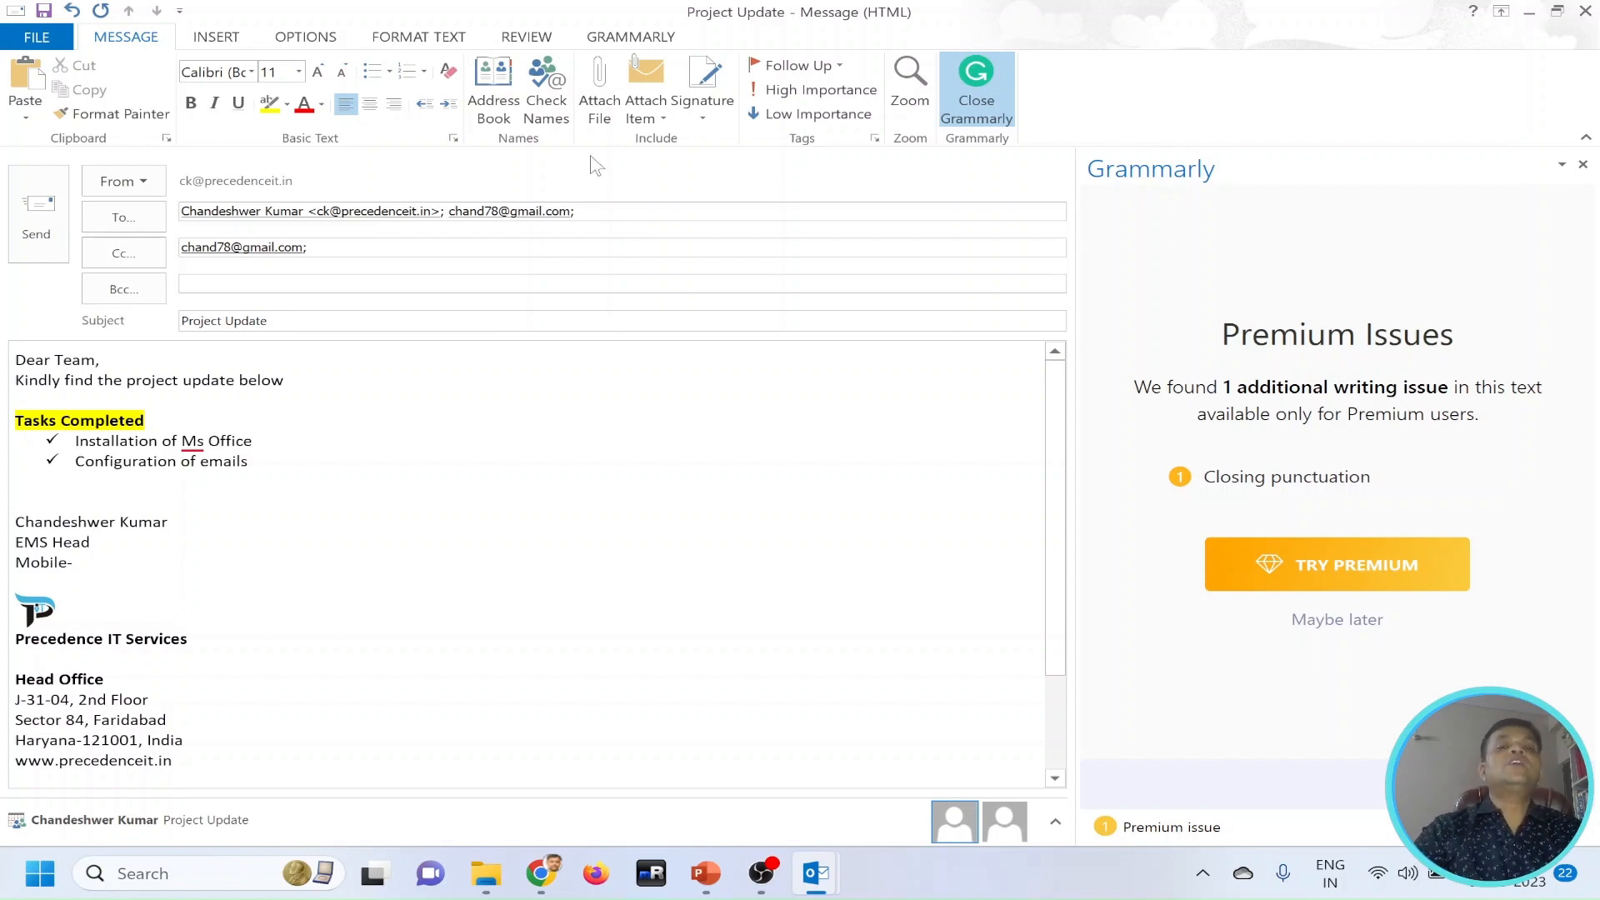
Attach the file "laptop details.txt" from the Documents folder to the email.
{"action": "left_click", "coordinate": [600, 104]}
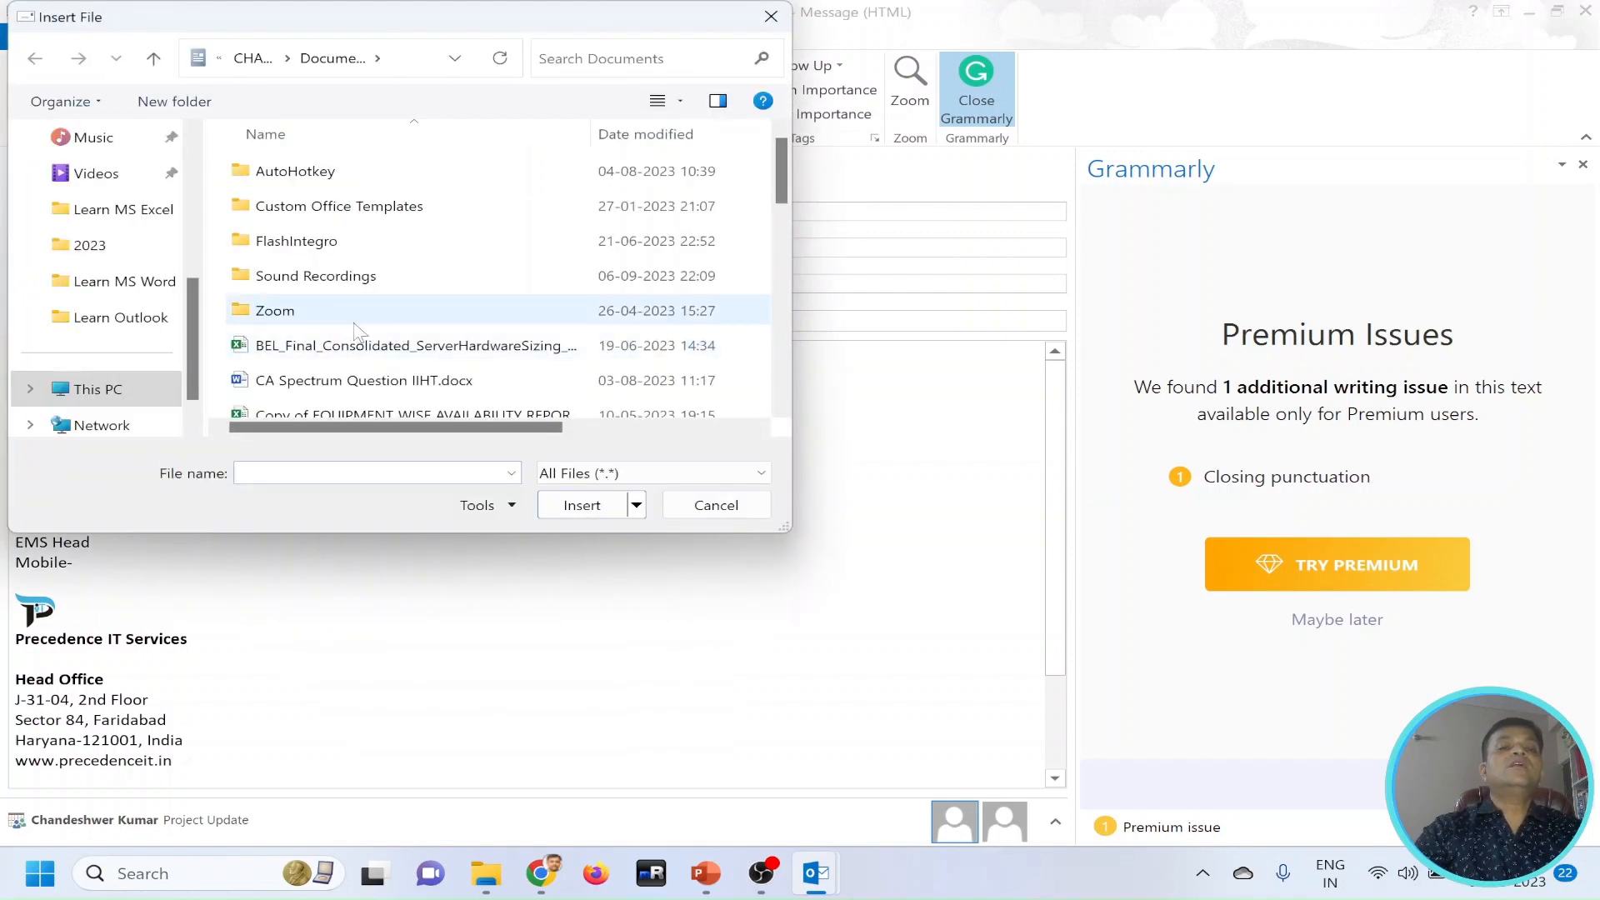
{"action": "scroll", "coordinate": [331, 350], "scroll_direction": "down", "scroll_amount": 3}
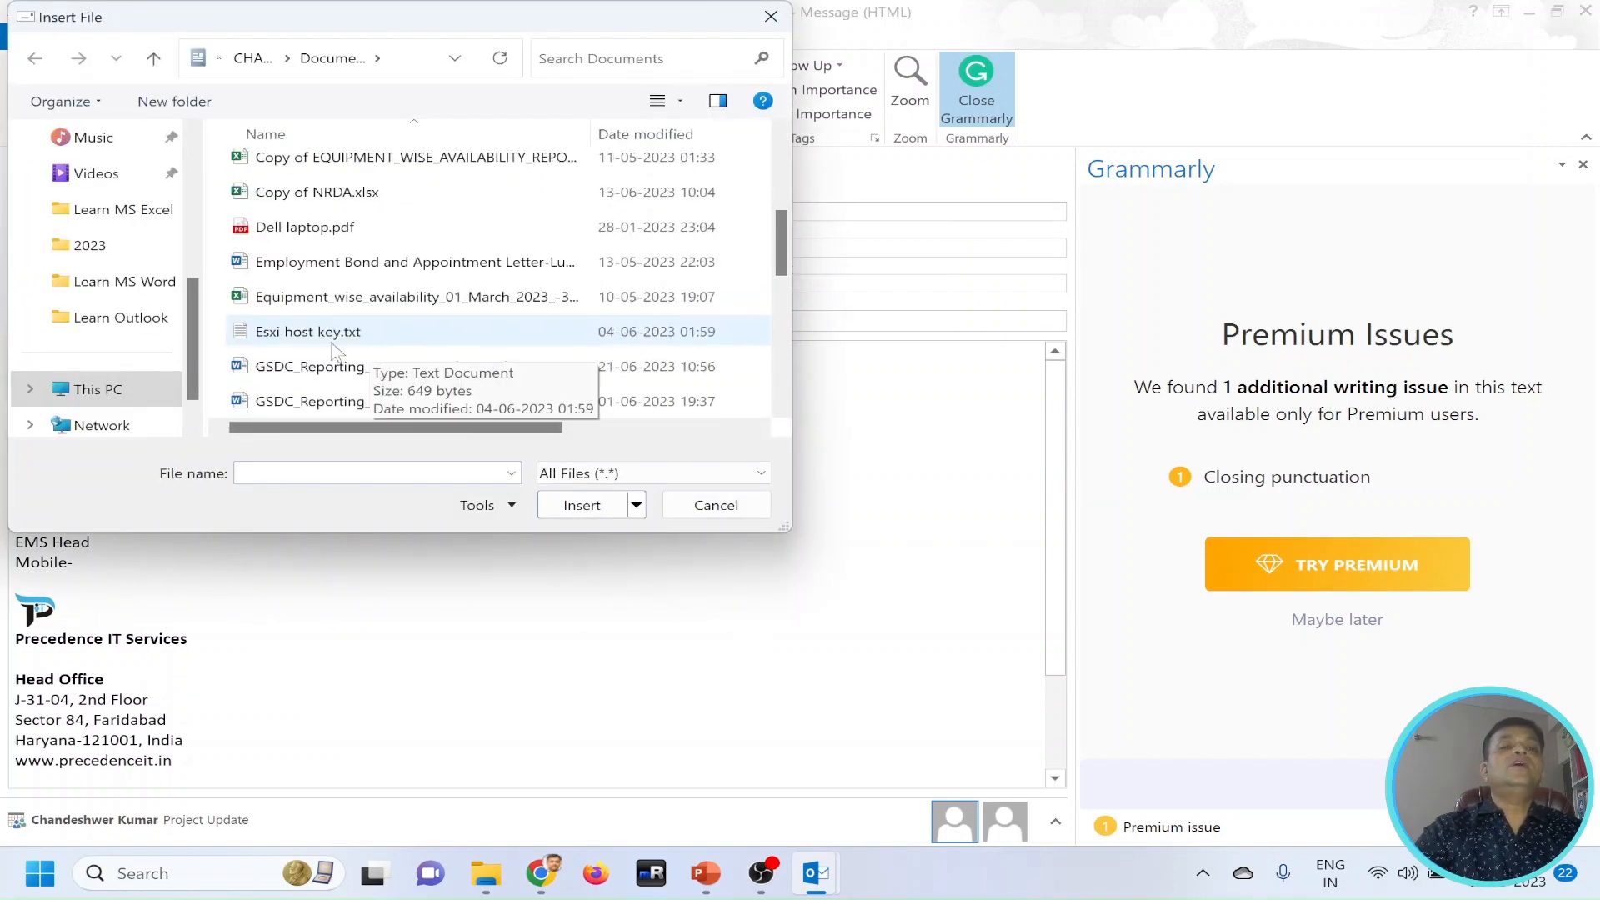
{"action": "scroll", "coordinate": [334, 350], "scroll_direction": "down", "scroll_amount": 1}
{"action": "left_click", "coordinate": [317, 343]}
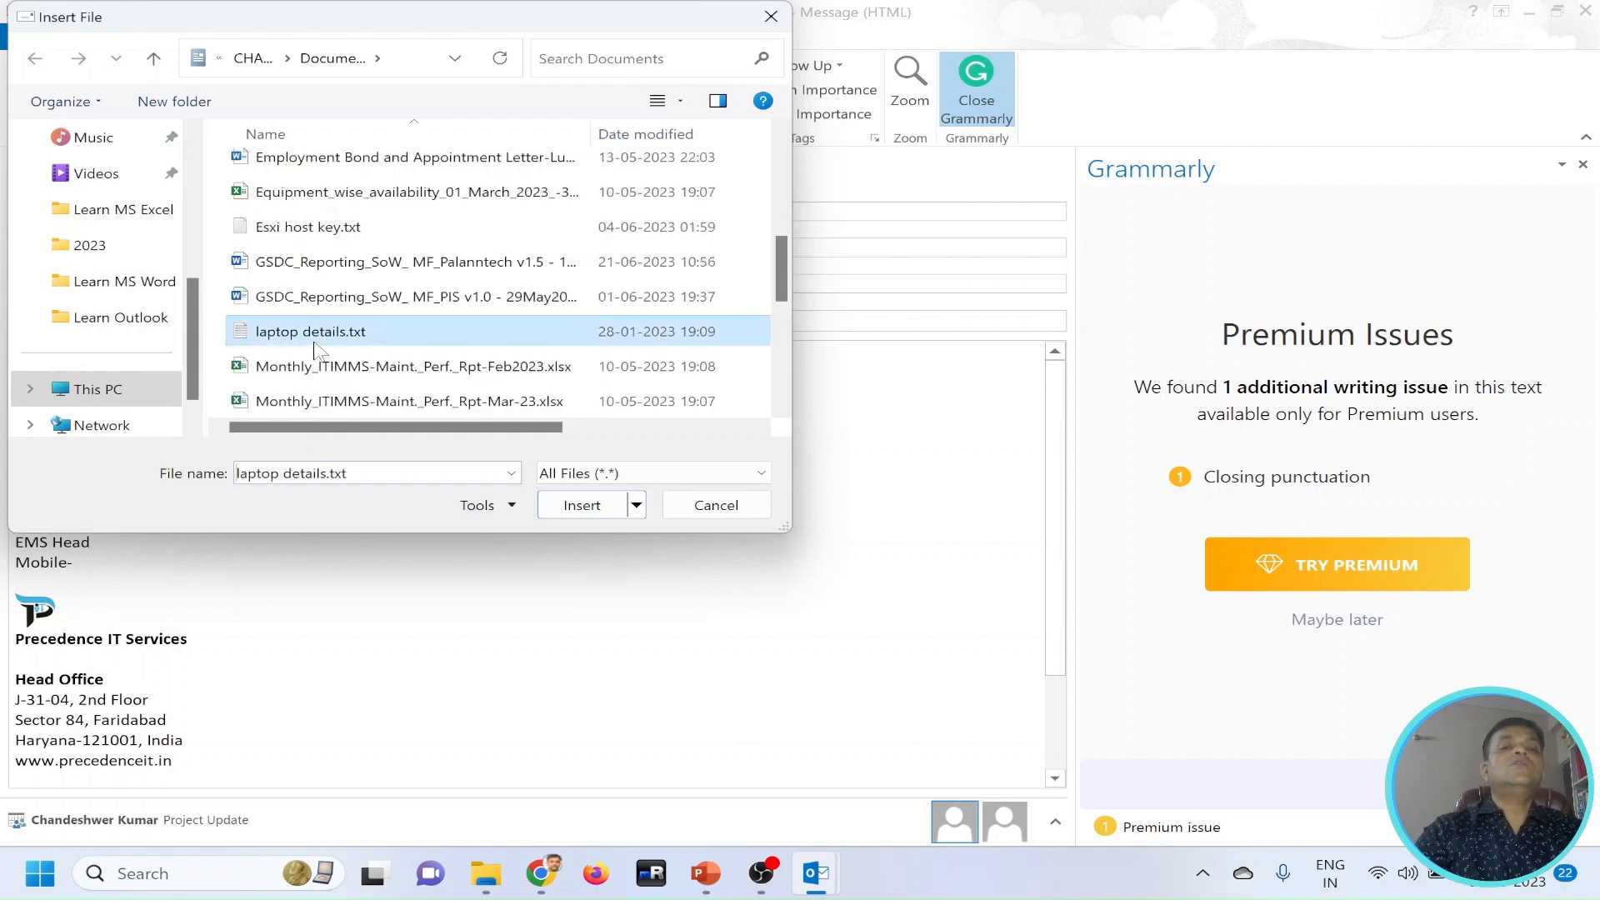
{"action": "left_click", "coordinate": [567, 512]}
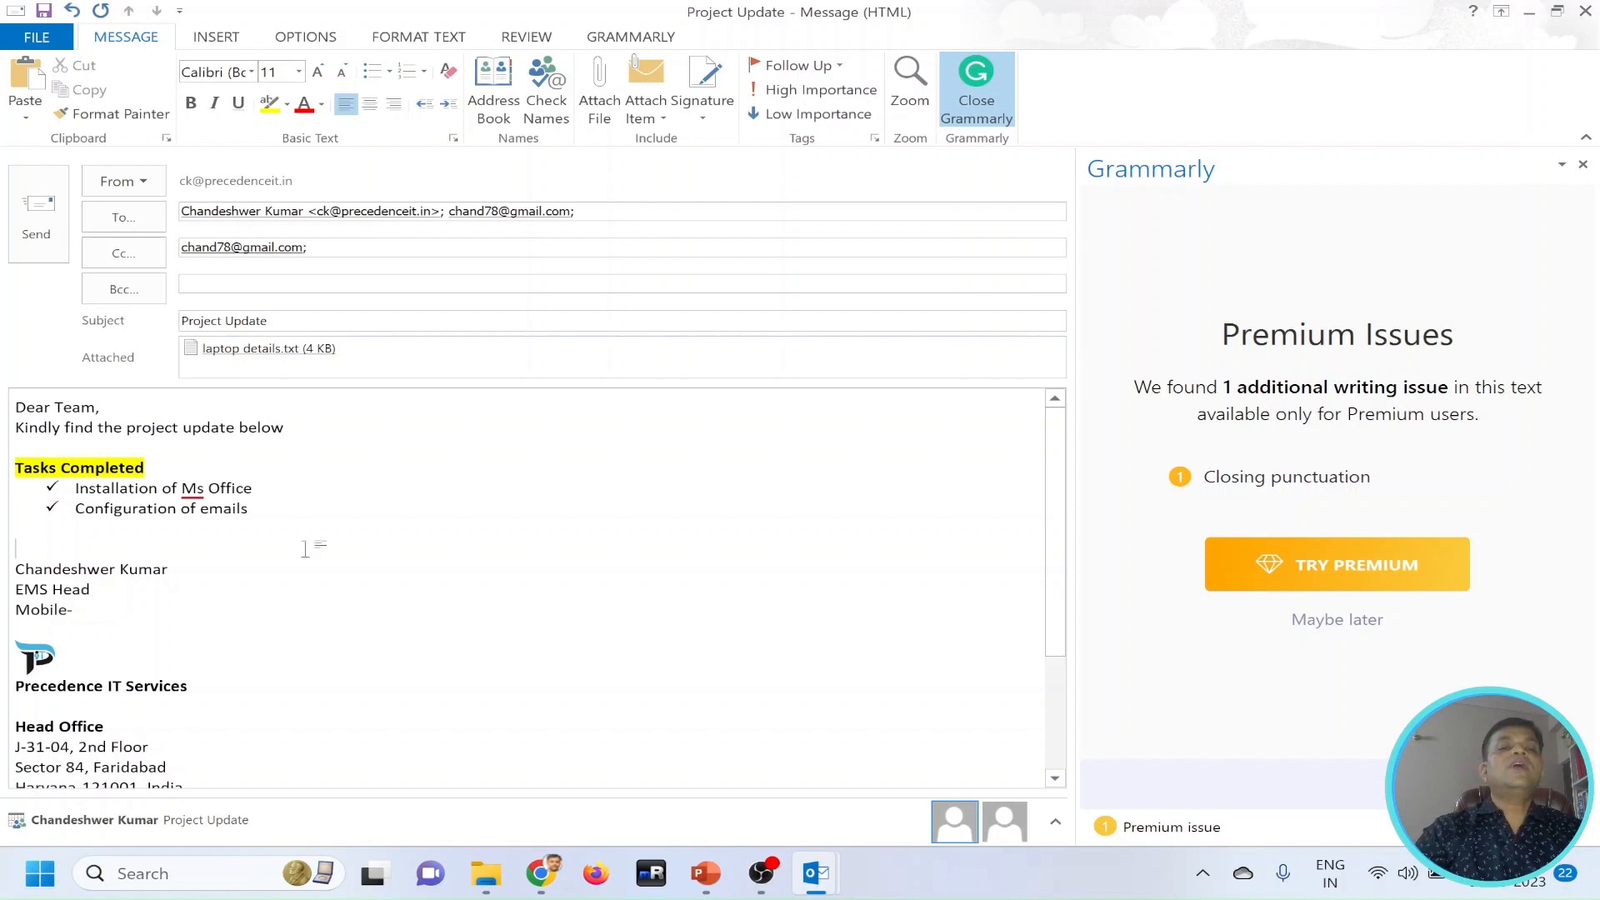
Examine the whole signature block below the task list, from the sender's name to the office addresses.
{"action": "scroll", "coordinate": [525, 583], "scroll_direction": "down", "scroll_amount": 2}
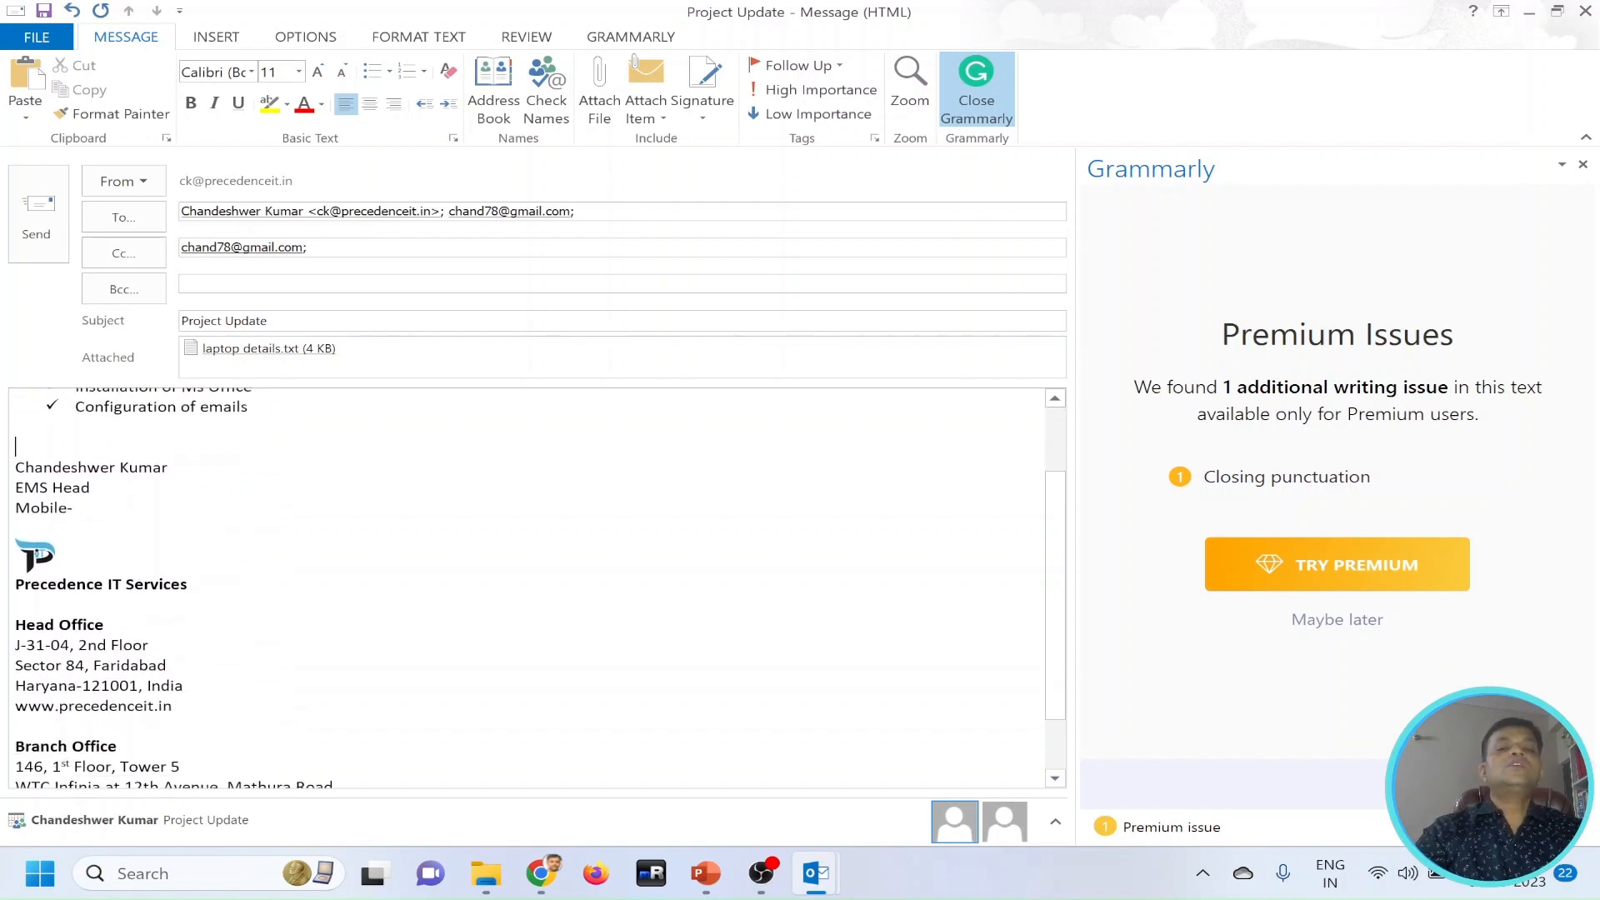
{"action": "left_click_drag", "start_coordinate": [15, 461], "coordinate": [296, 781]}
{"action": "scroll", "coordinate": [321, 609], "scroll_direction": "up", "scroll_amount": 1}
{"action": "scroll", "coordinate": [322, 609], "scroll_direction": "up", "scroll_amount": 1}
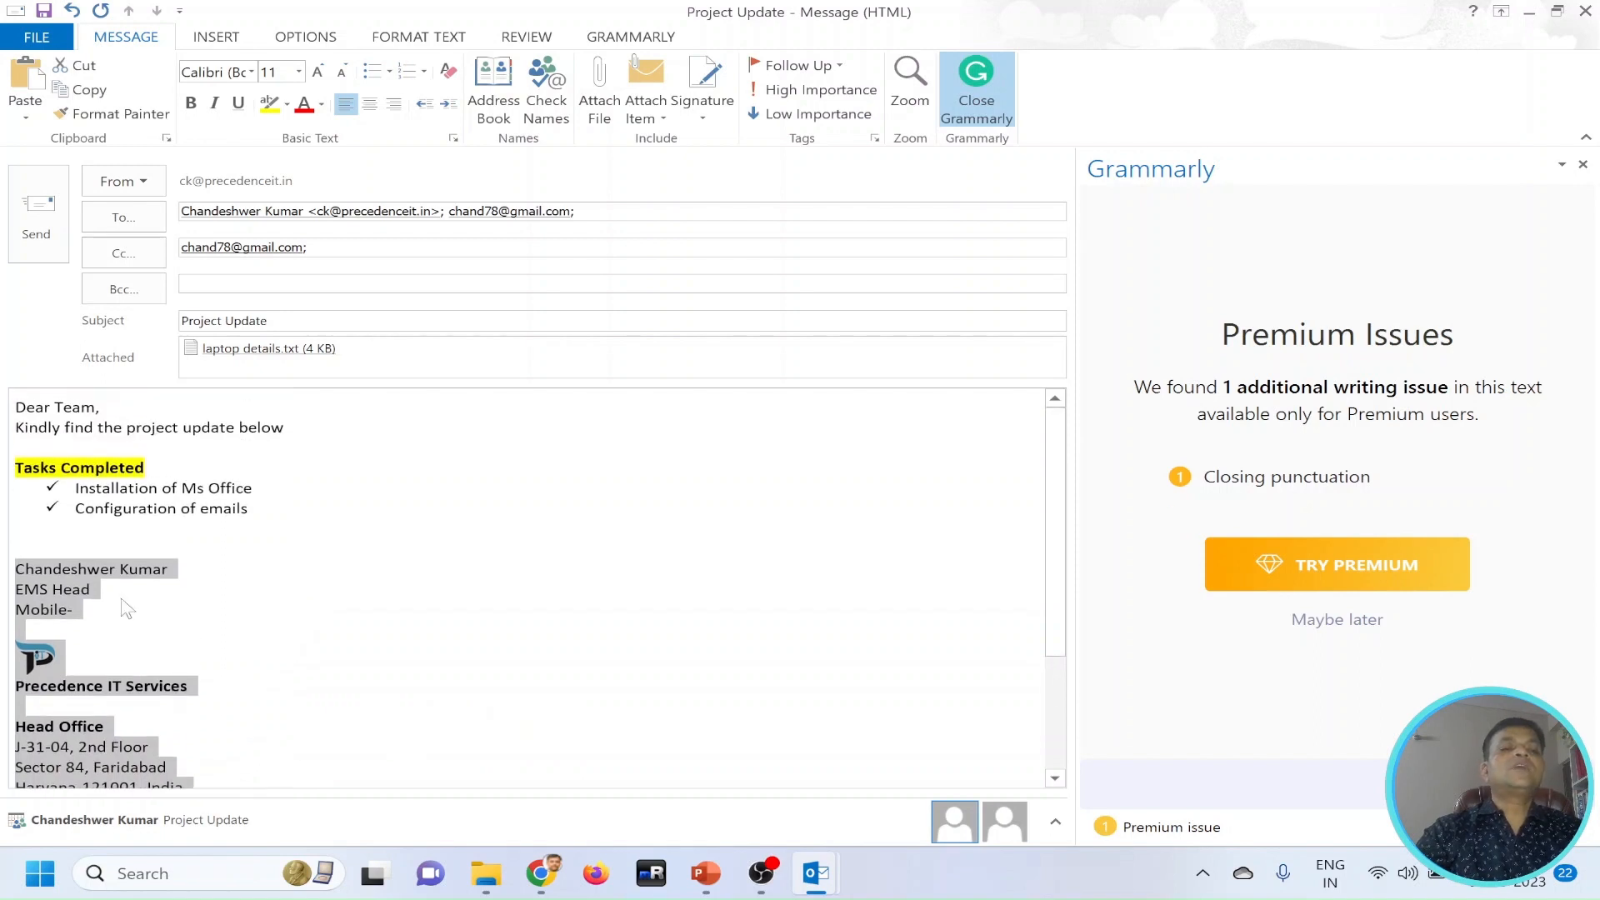
{"action": "left_click", "coordinate": [17, 548]}
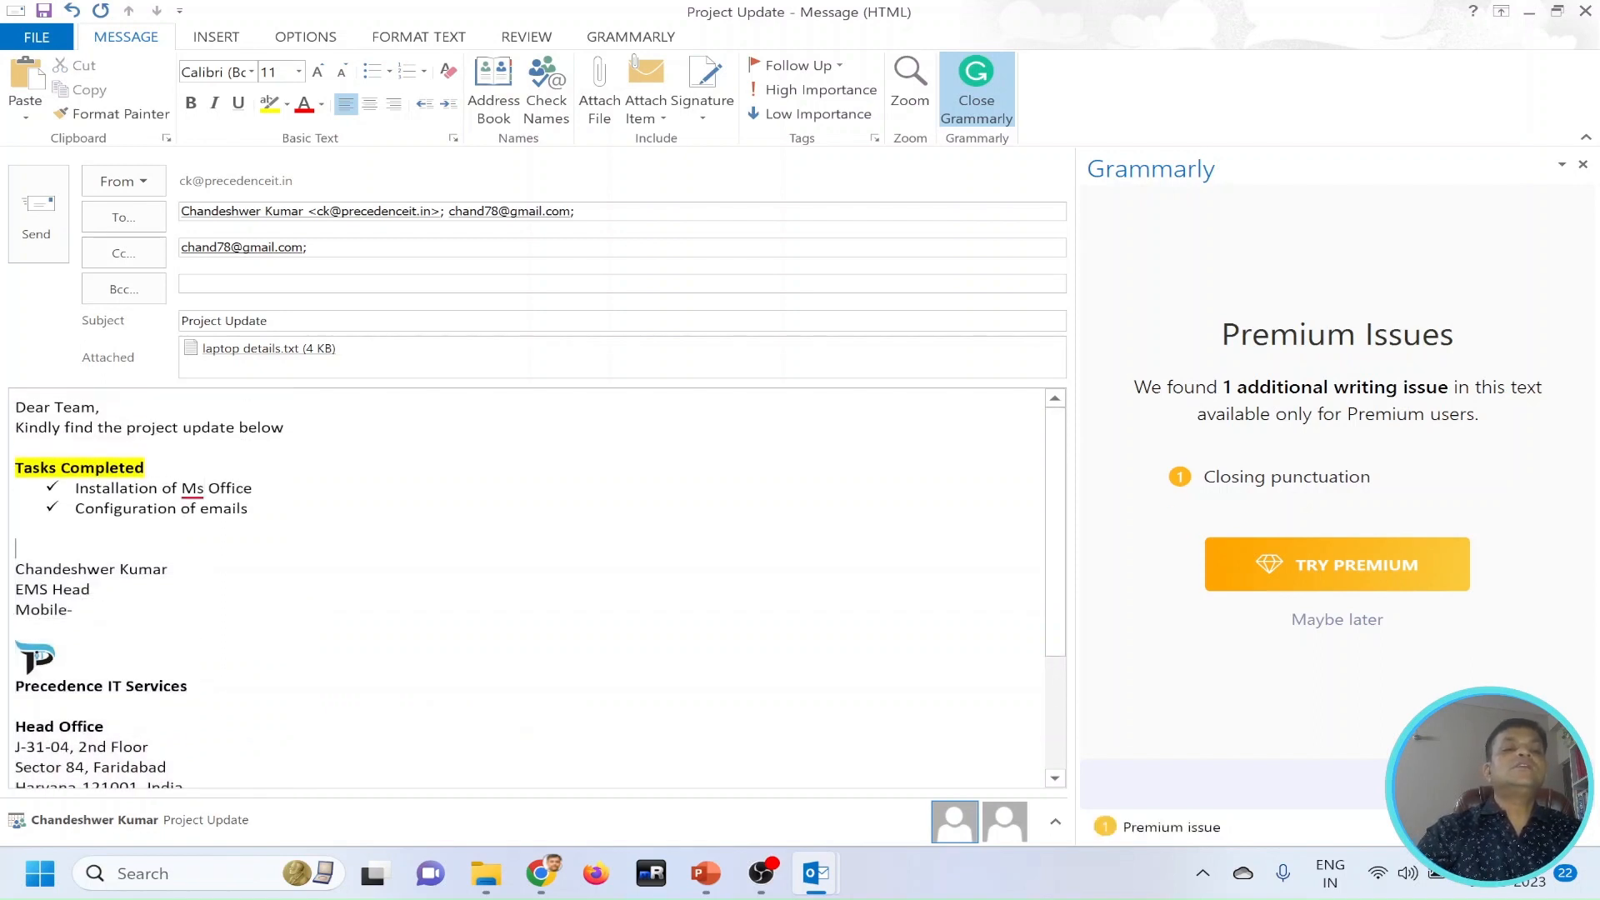
Correct "Ms" to "MS" in the first task line, "Installation of MS Office".
{"action": "left_click", "coordinate": [204, 488]}
{"action": "key", "text": "BackSpace"}
{"action": "type", "text": "S"}
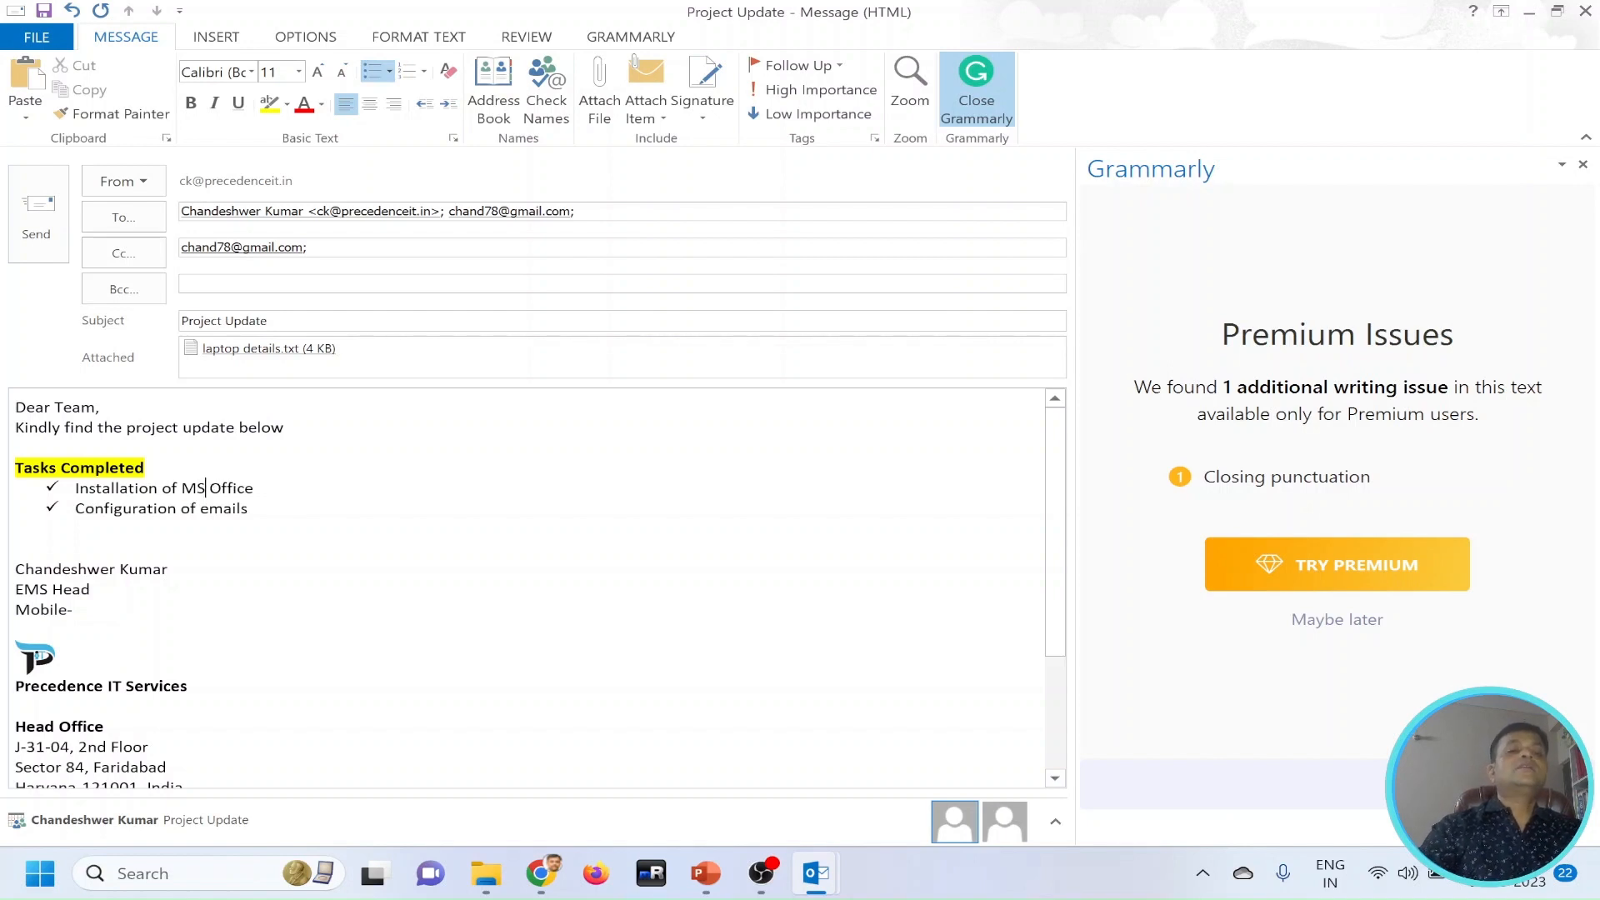
{"action": "left_click", "coordinate": [16, 630]}
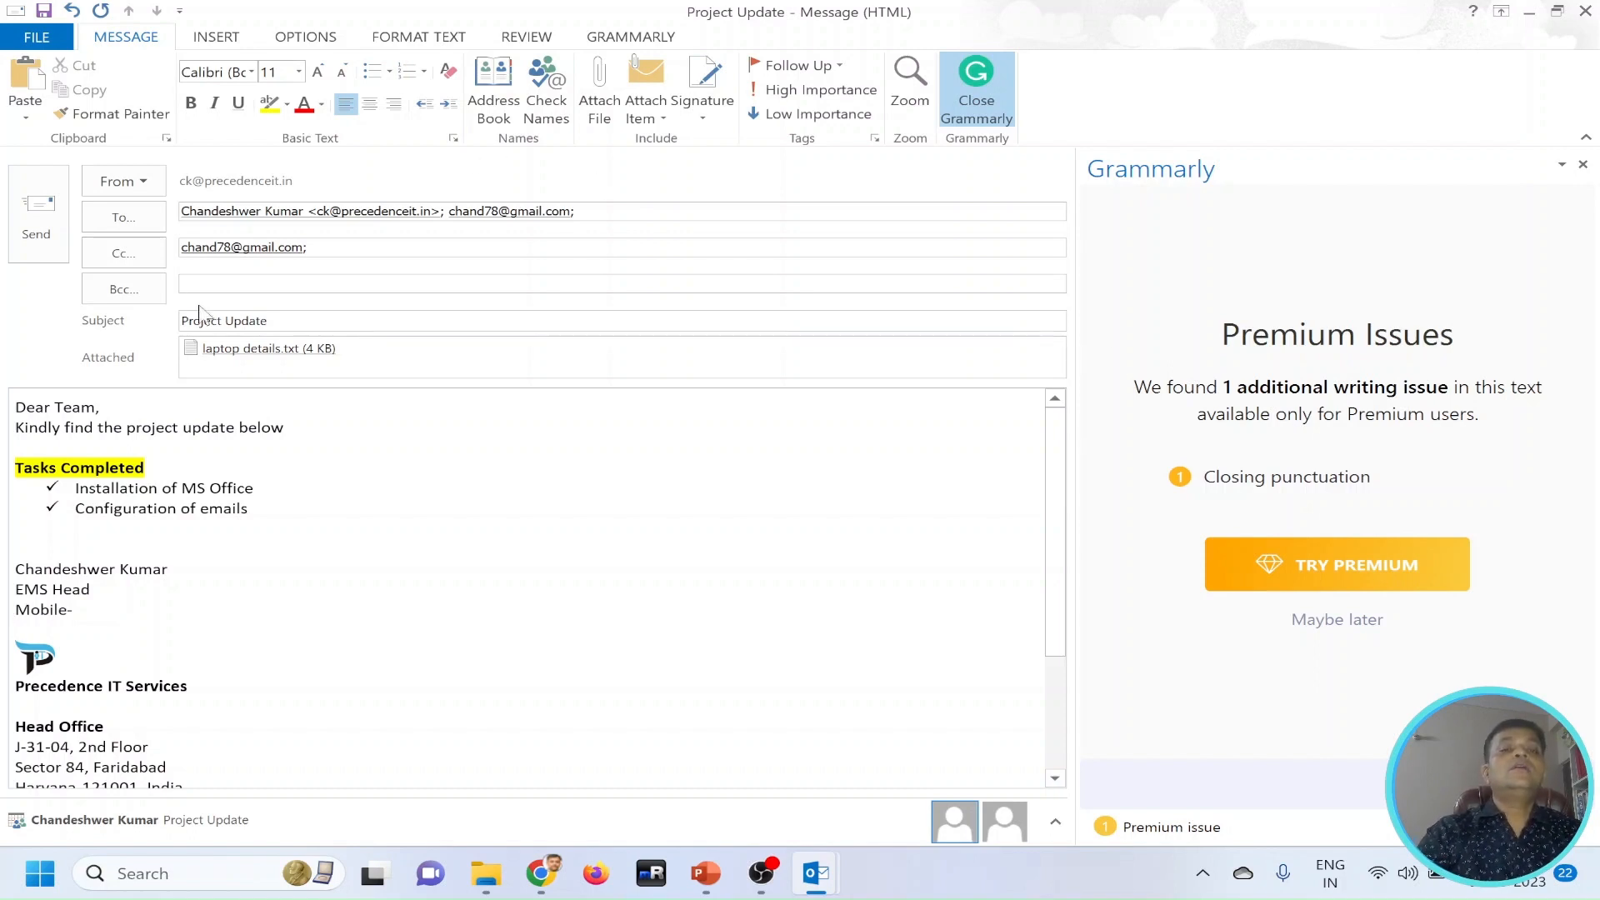
Send the Project Update email, check the Outbox and view the sent copy in Sent Items.
{"action": "left_click", "coordinate": [46, 229]}
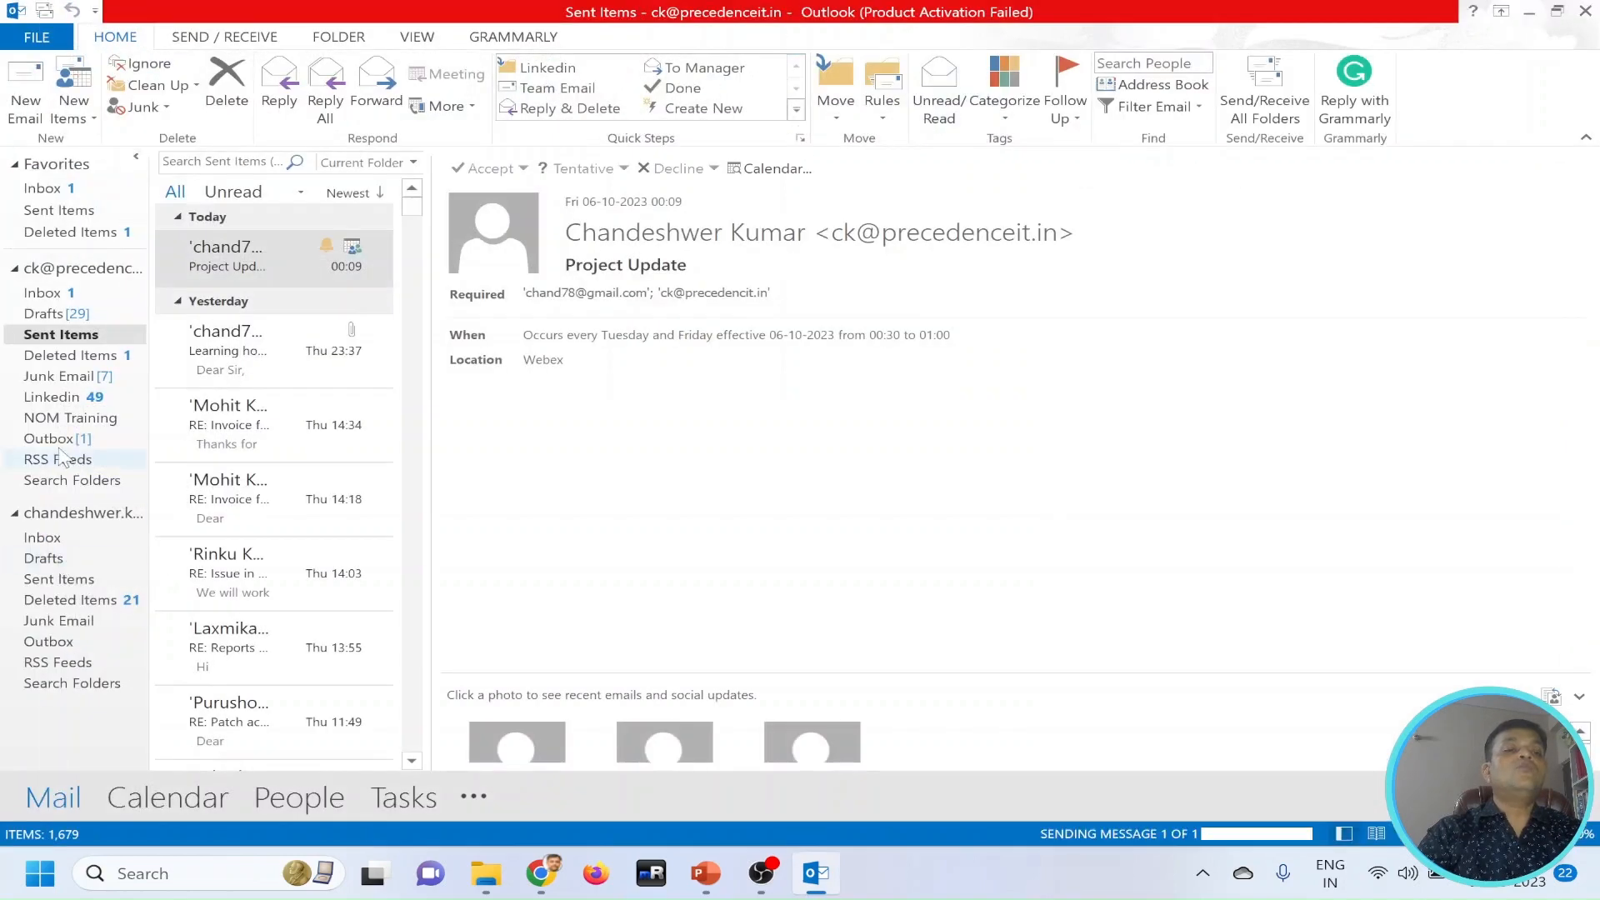
{"action": "left_click", "coordinate": [59, 439]}
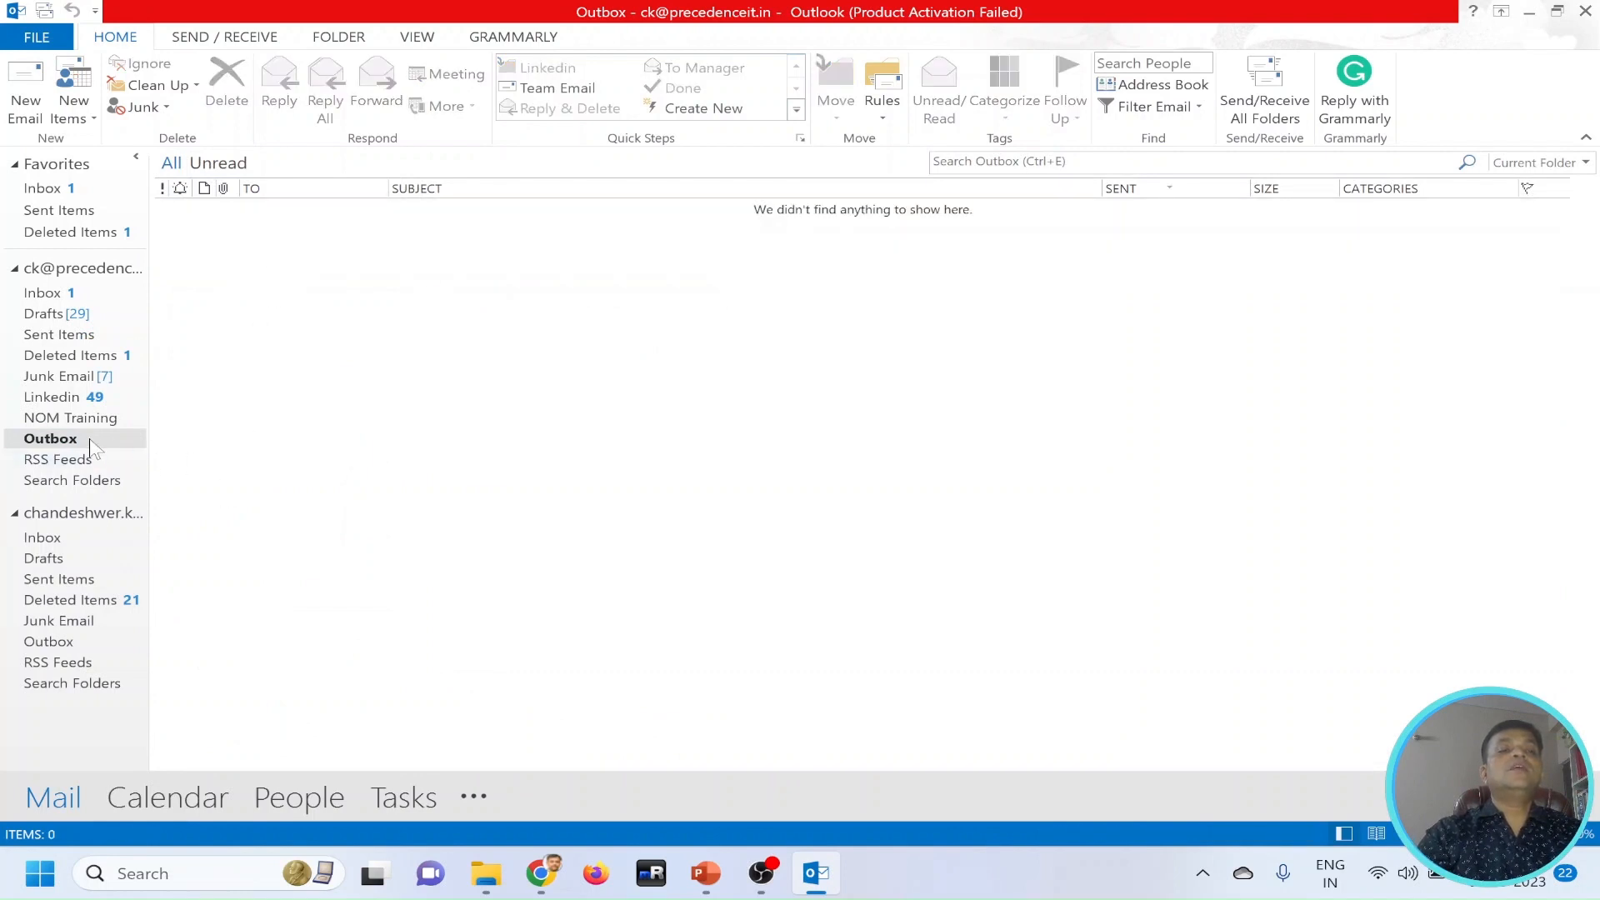
{"action": "left_click", "coordinate": [59, 210]}
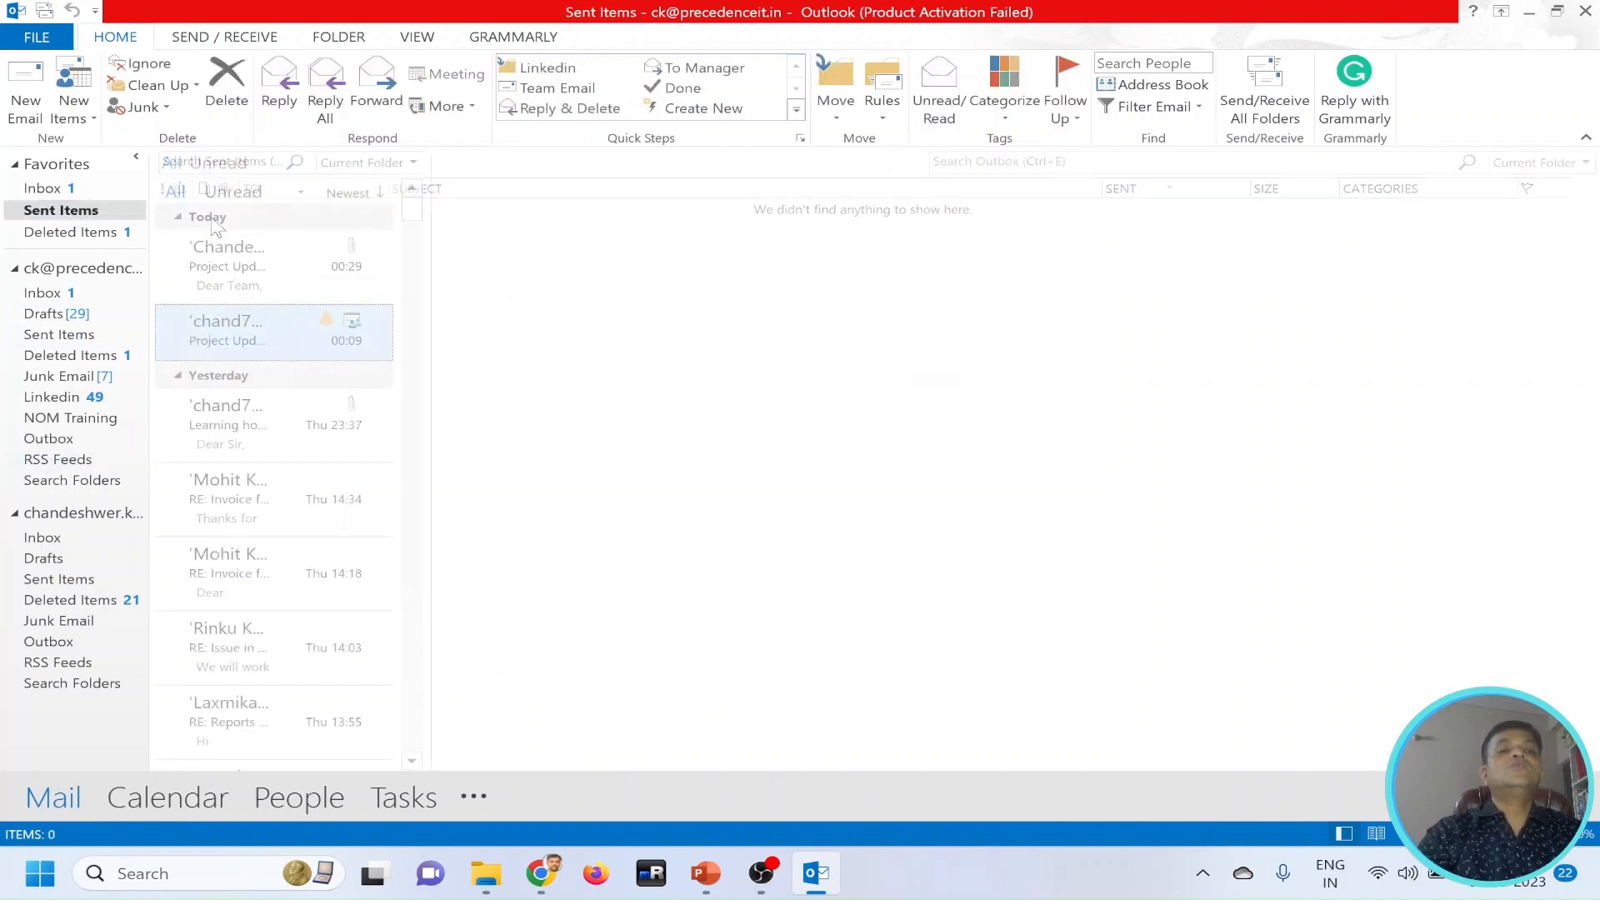
{"action": "left_click", "coordinate": [218, 254]}
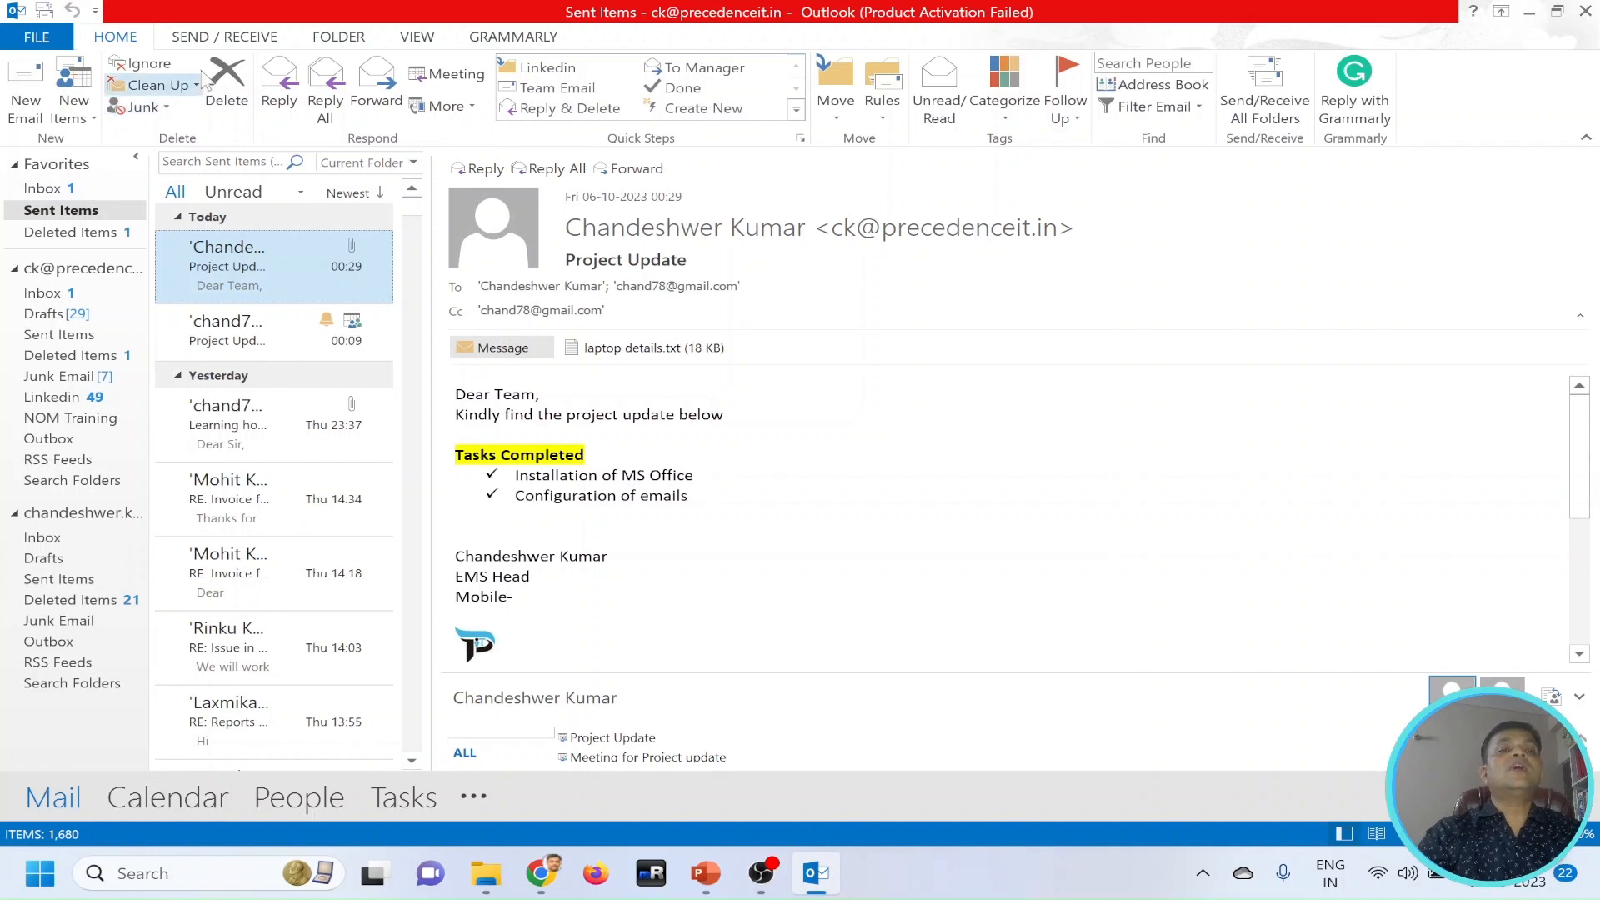
Send and receive mail for all folders and read the new Project Update message in the Inbox.
{"action": "left_click", "coordinate": [208, 39]}
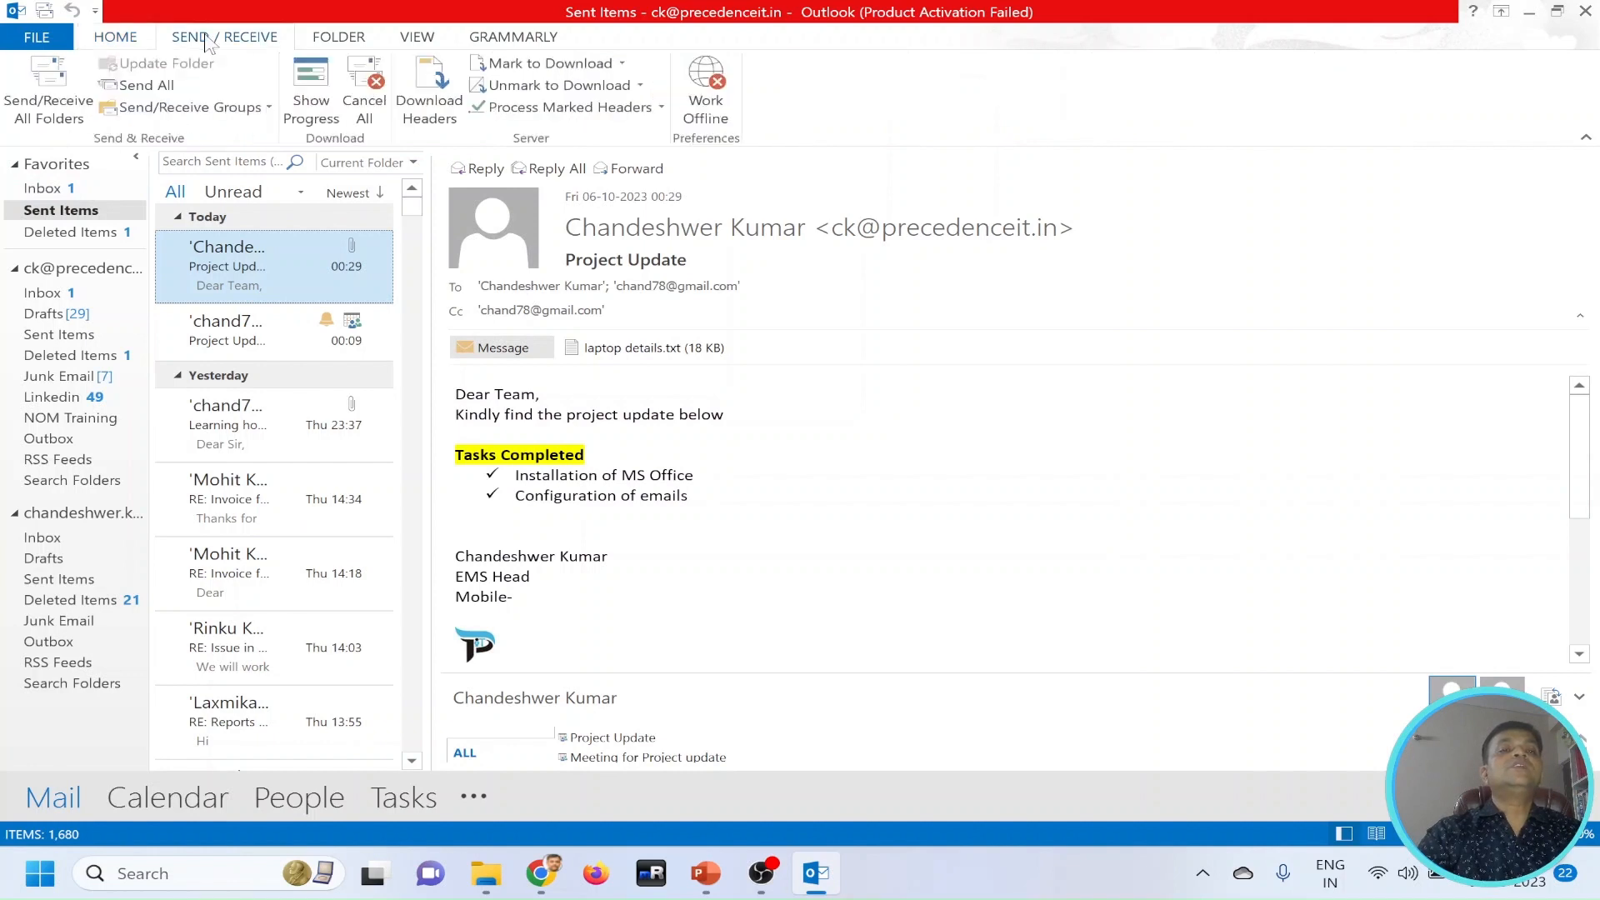
{"action": "left_click", "coordinate": [55, 118]}
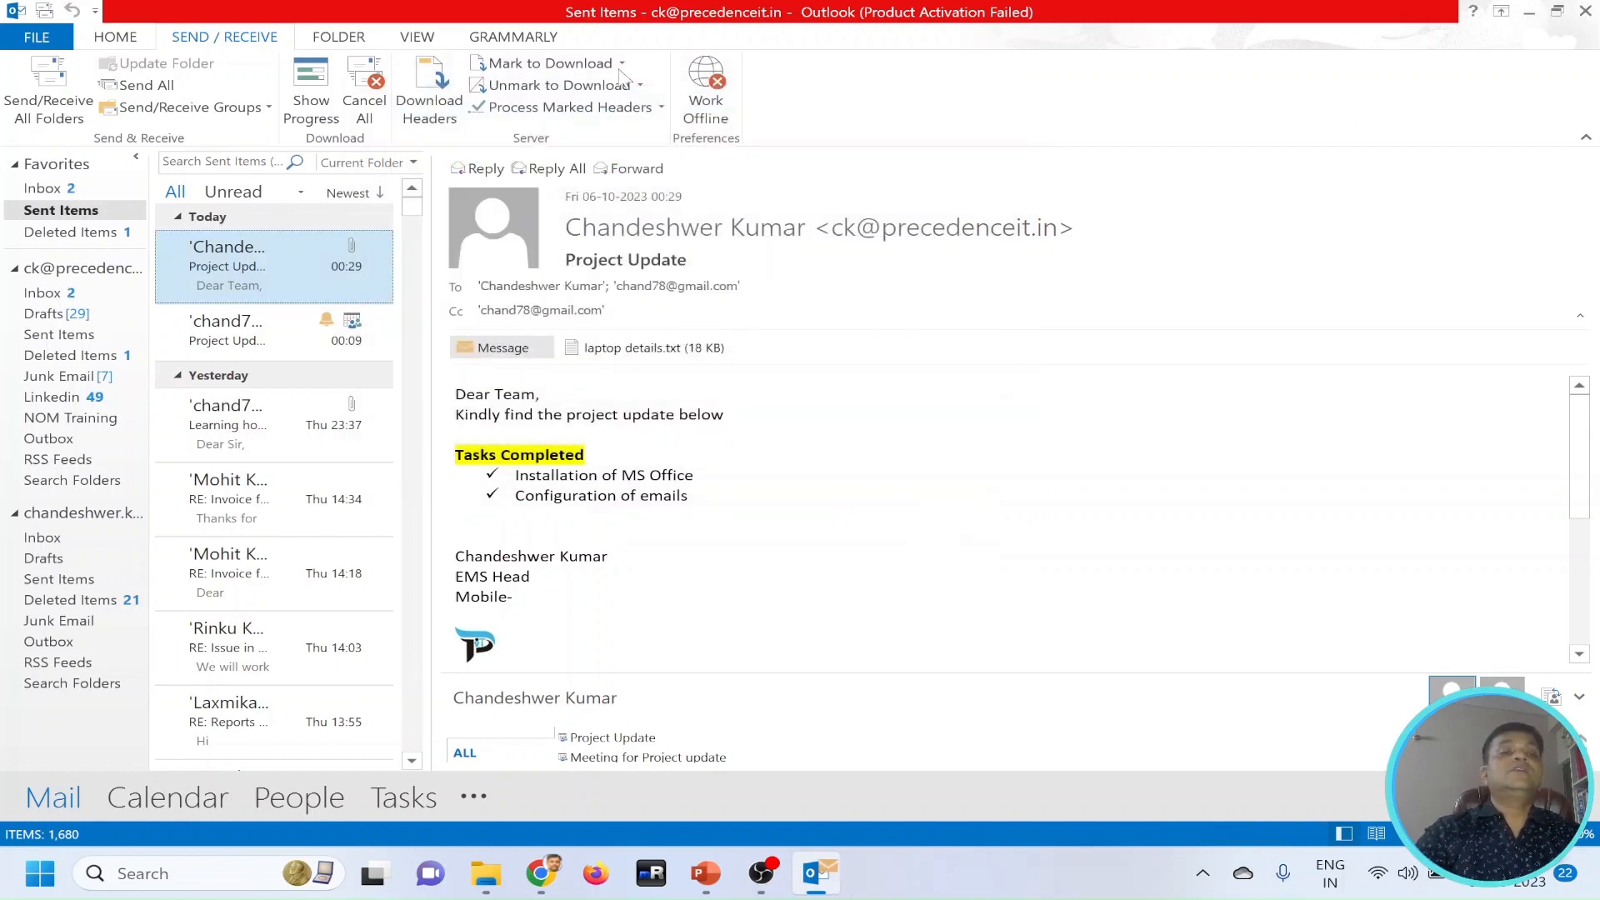
{"action": "left_click", "coordinate": [230, 195]}
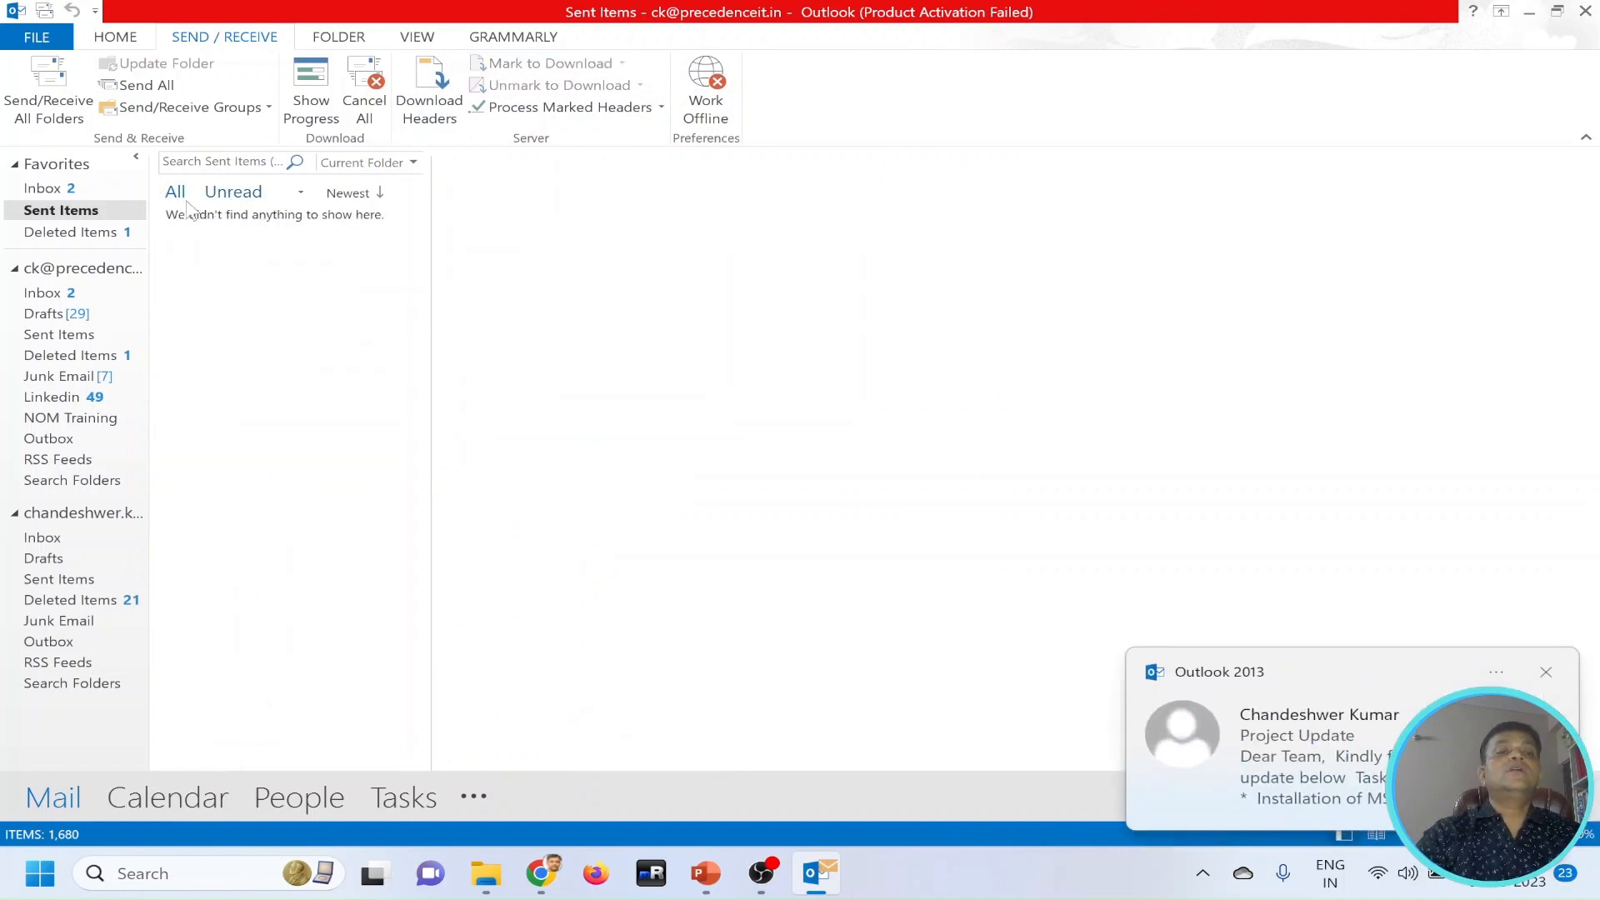
{"action": "left_click", "coordinate": [130, 185]}
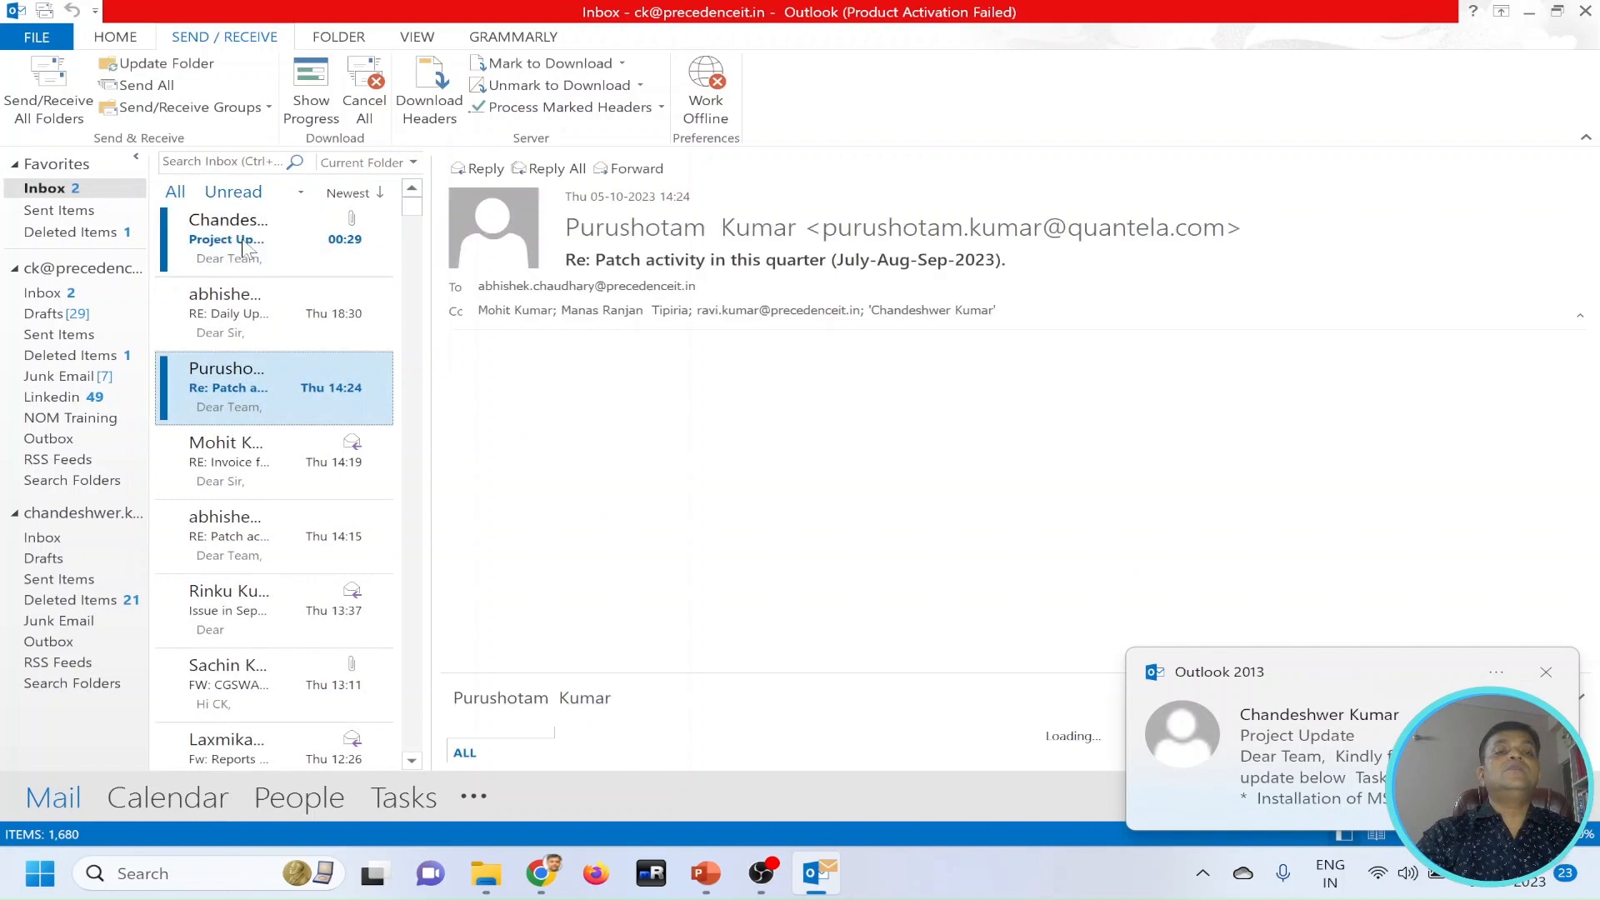
{"action": "left_click", "coordinate": [263, 243]}
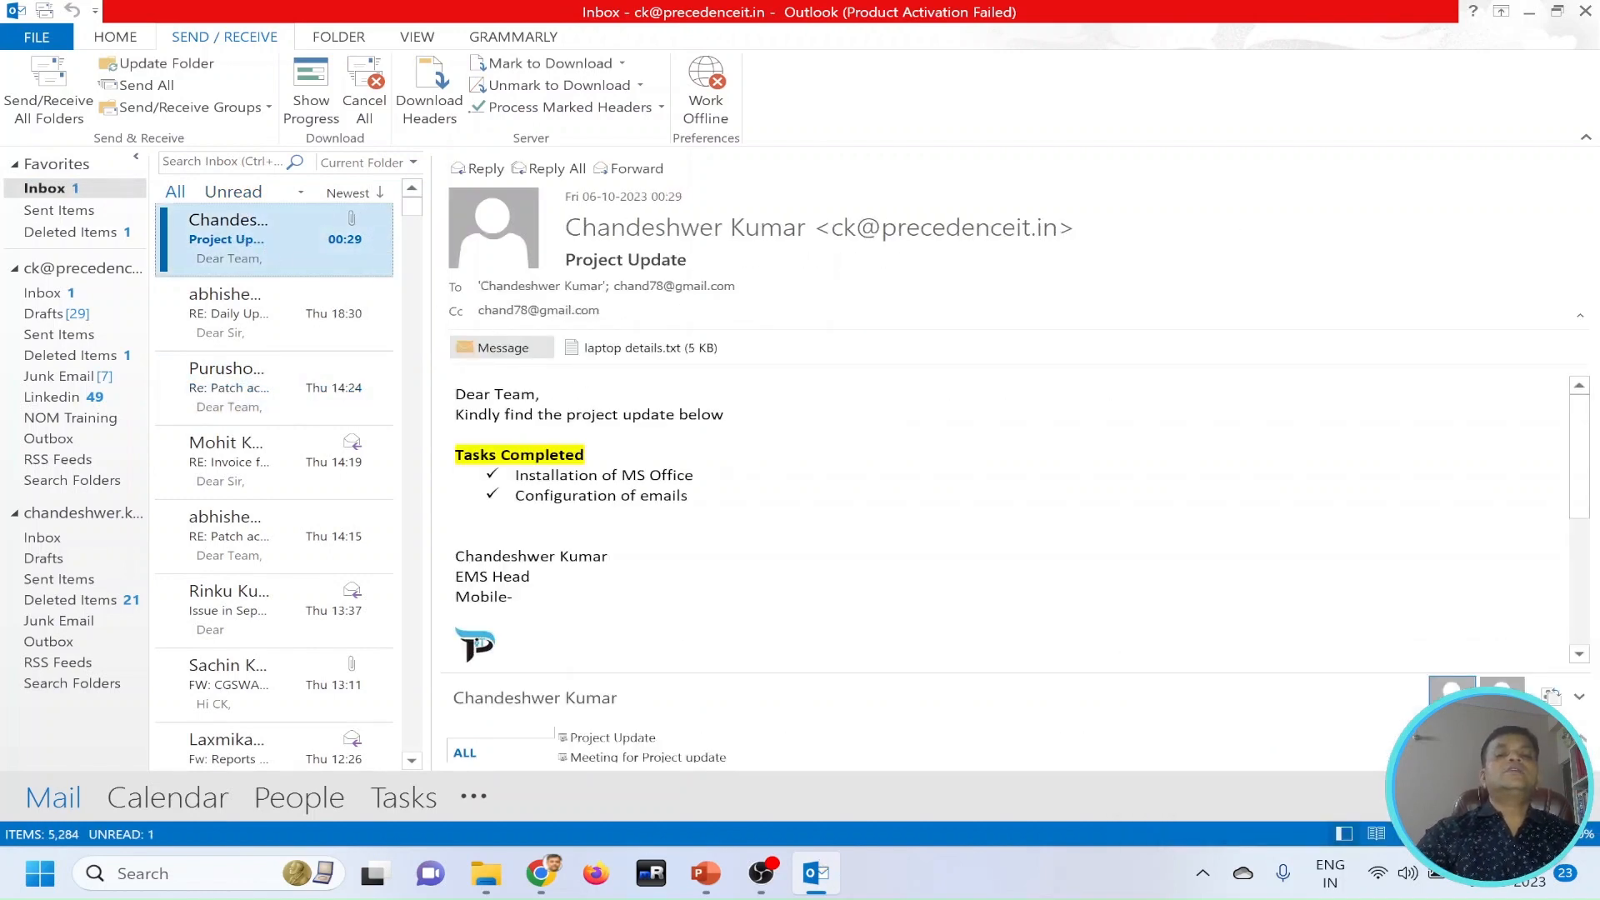
{"action": "scroll", "coordinate": [1000, 517], "scroll_direction": "down", "scroll_amount": 5}
{"action": "scroll", "coordinate": [1000, 517], "scroll_direction": "up", "scroll_amount": 5}
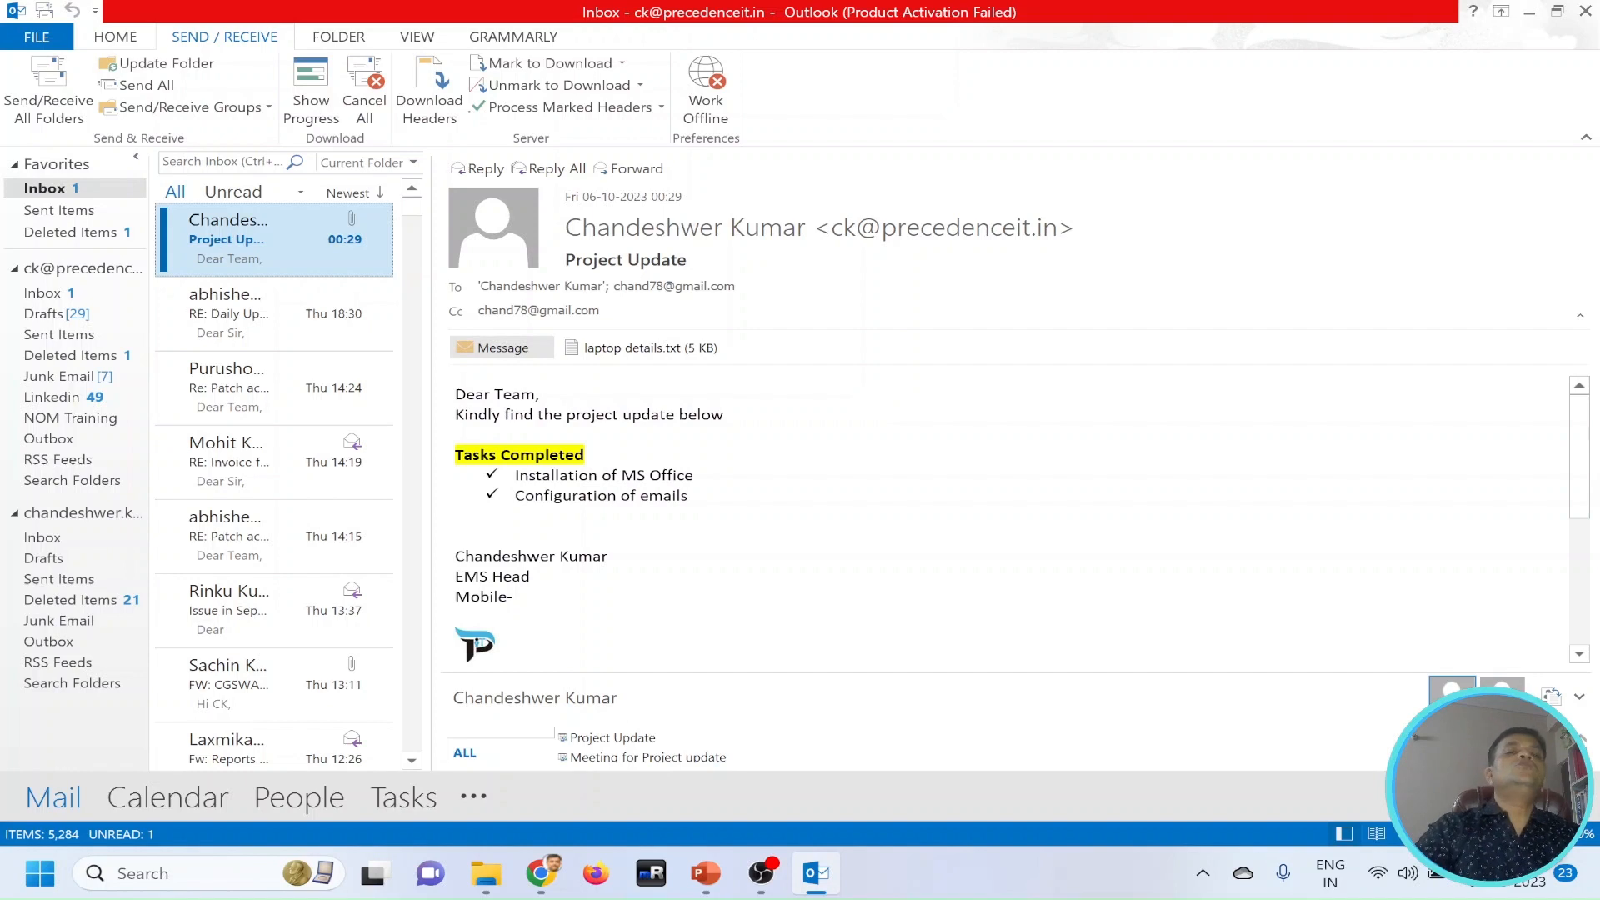
Recall the sent Project Update message with the option to delete its unread copies, and close the message window.
{"action": "left_click", "coordinate": [63, 212]}
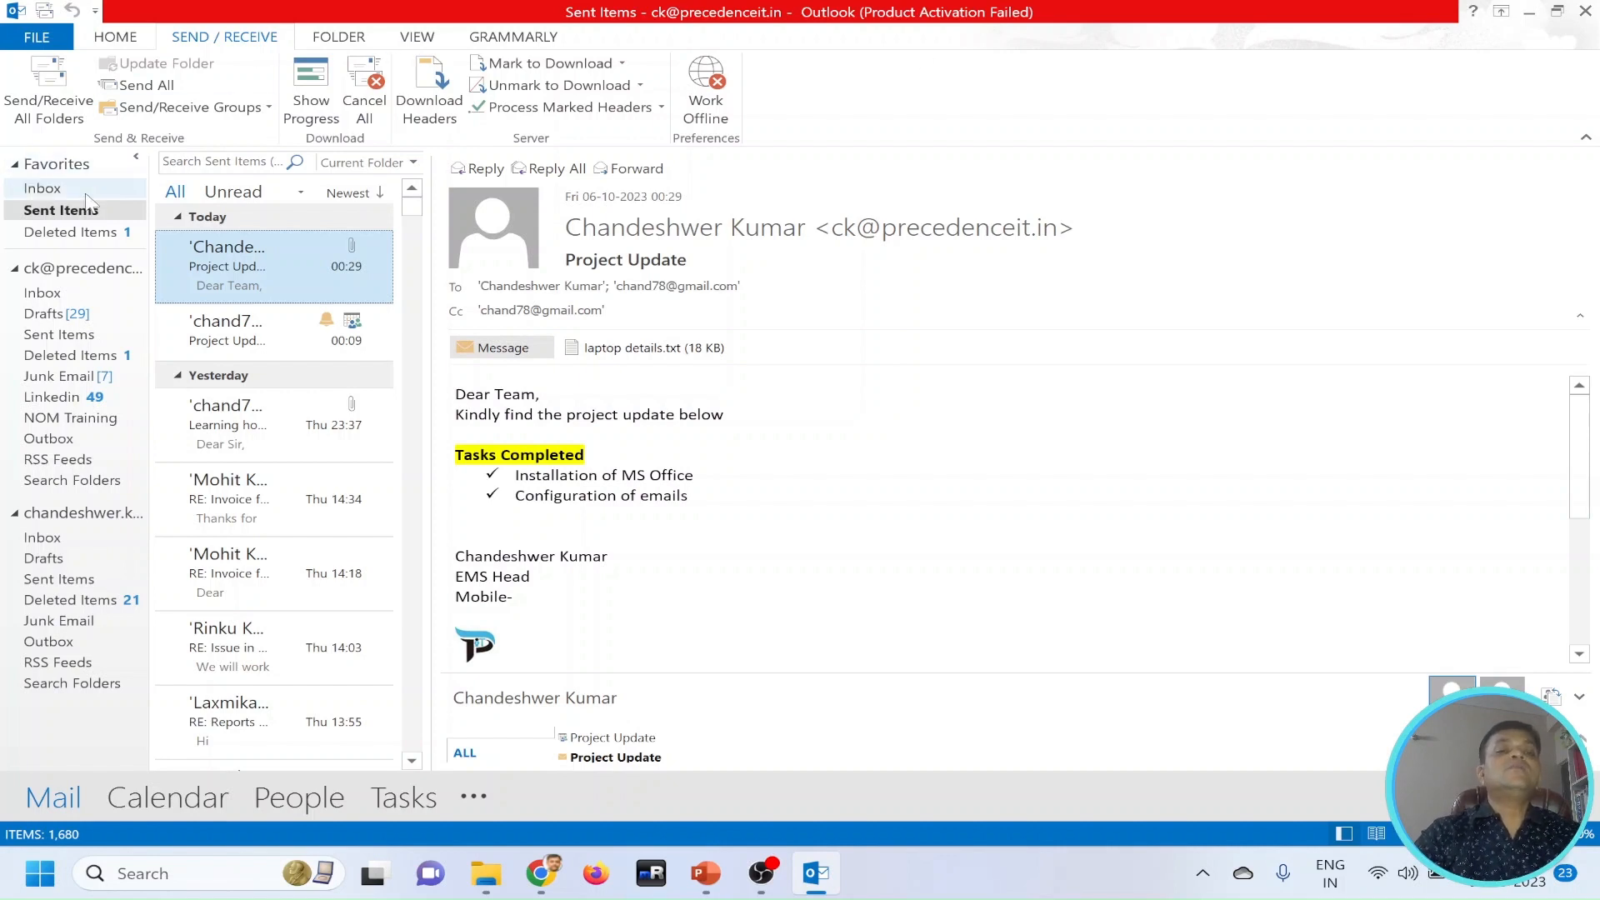
{"action": "double_click", "coordinate": [235, 270]}
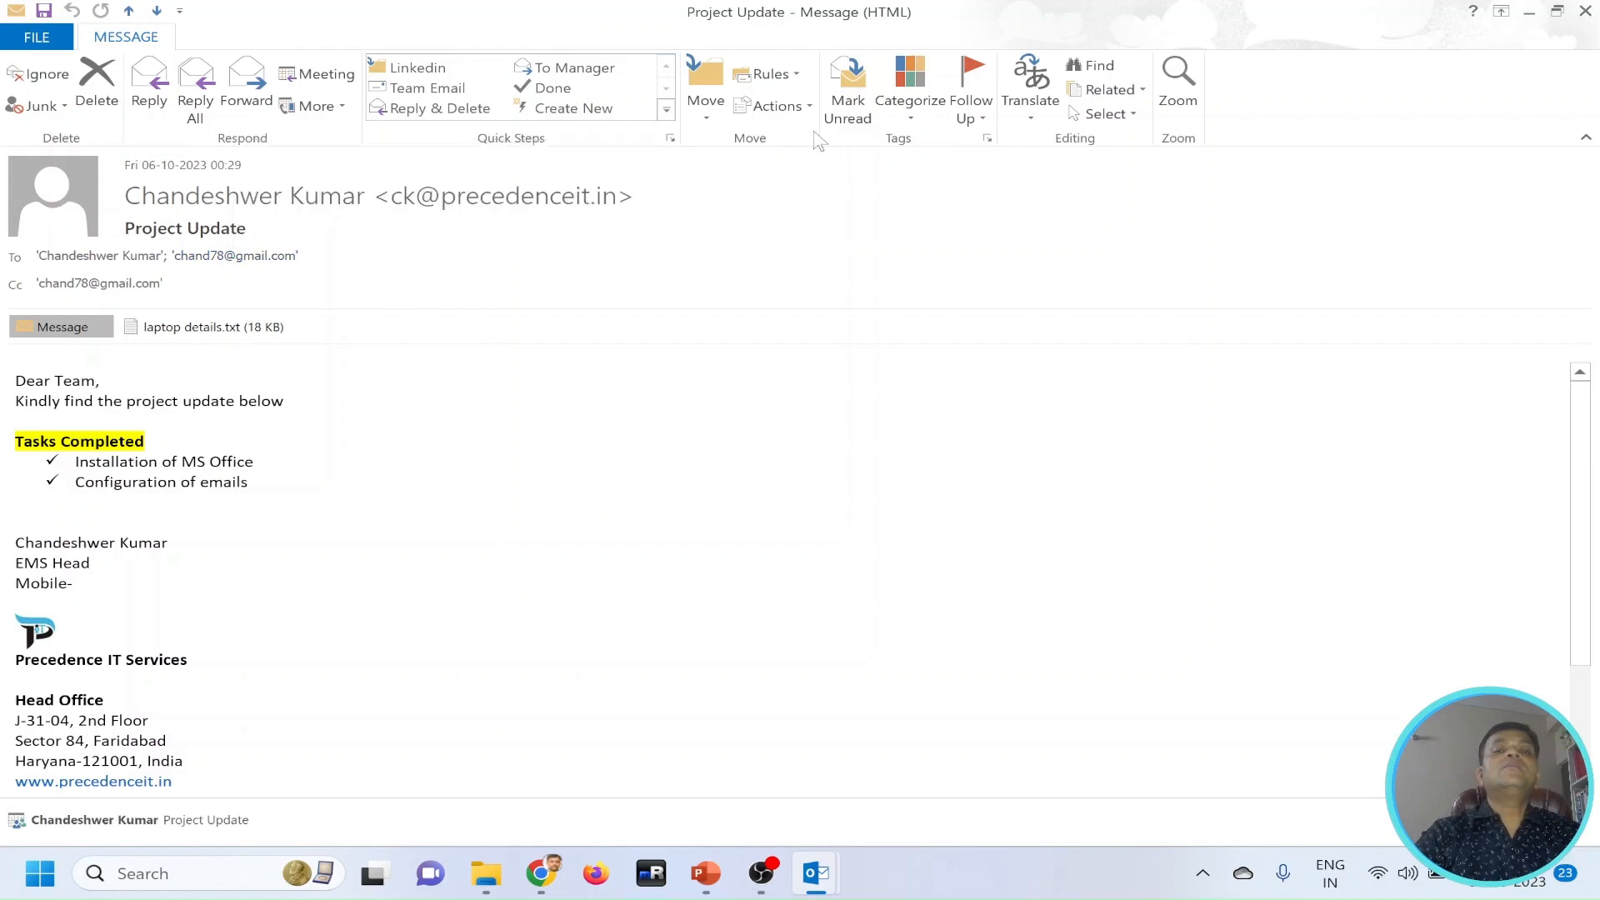
{"action": "left_click", "coordinate": [807, 107]}
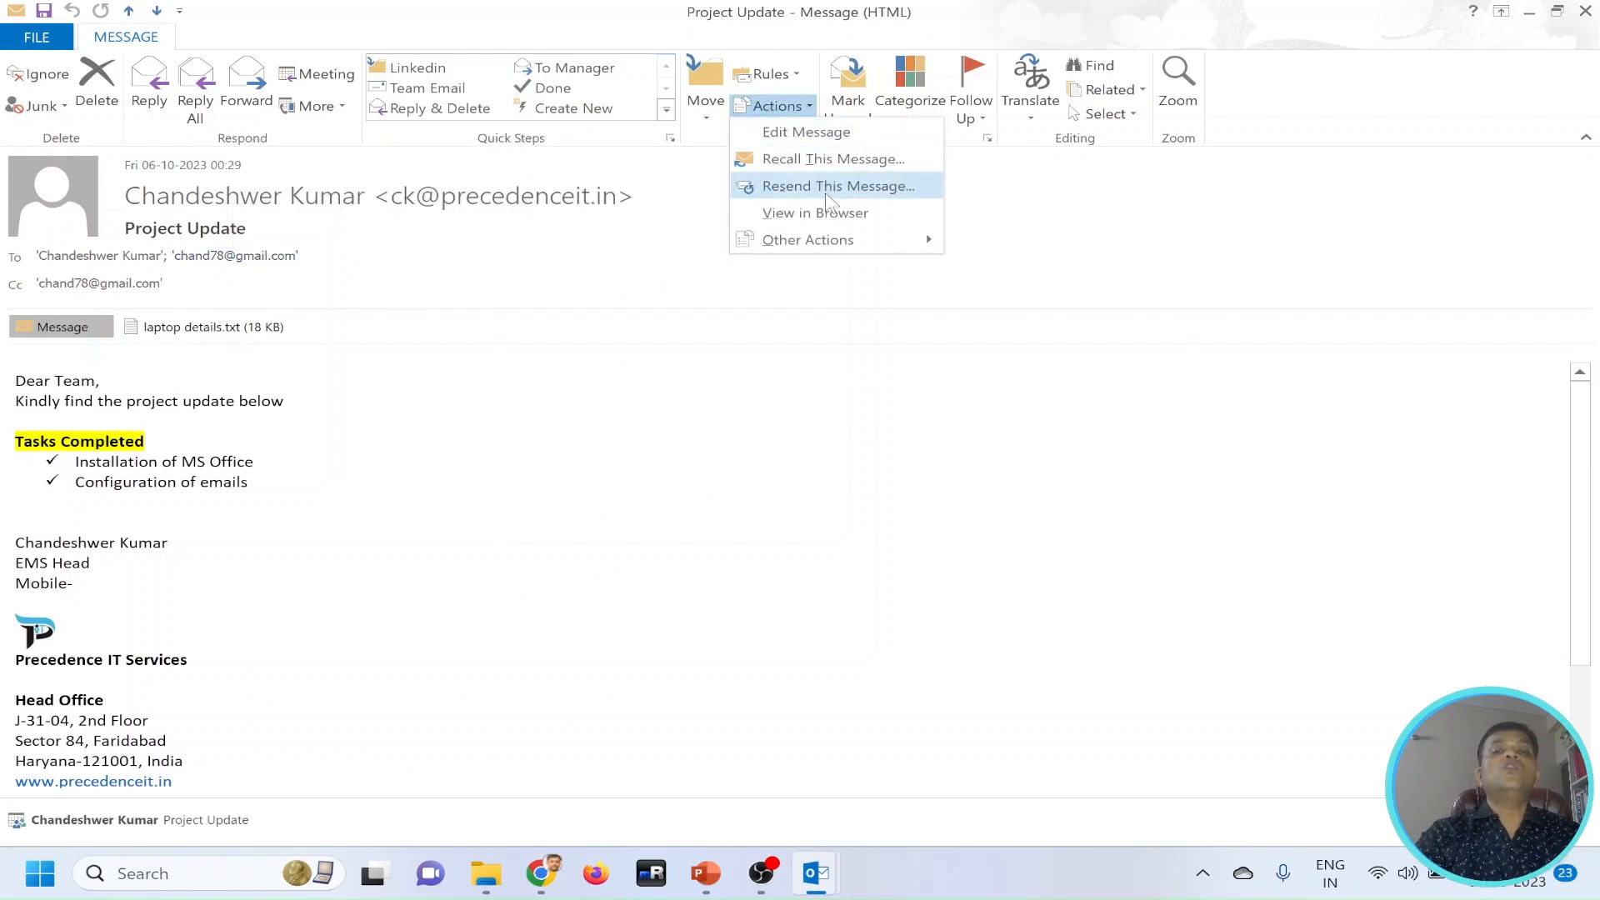
{"action": "left_click", "coordinate": [828, 169]}
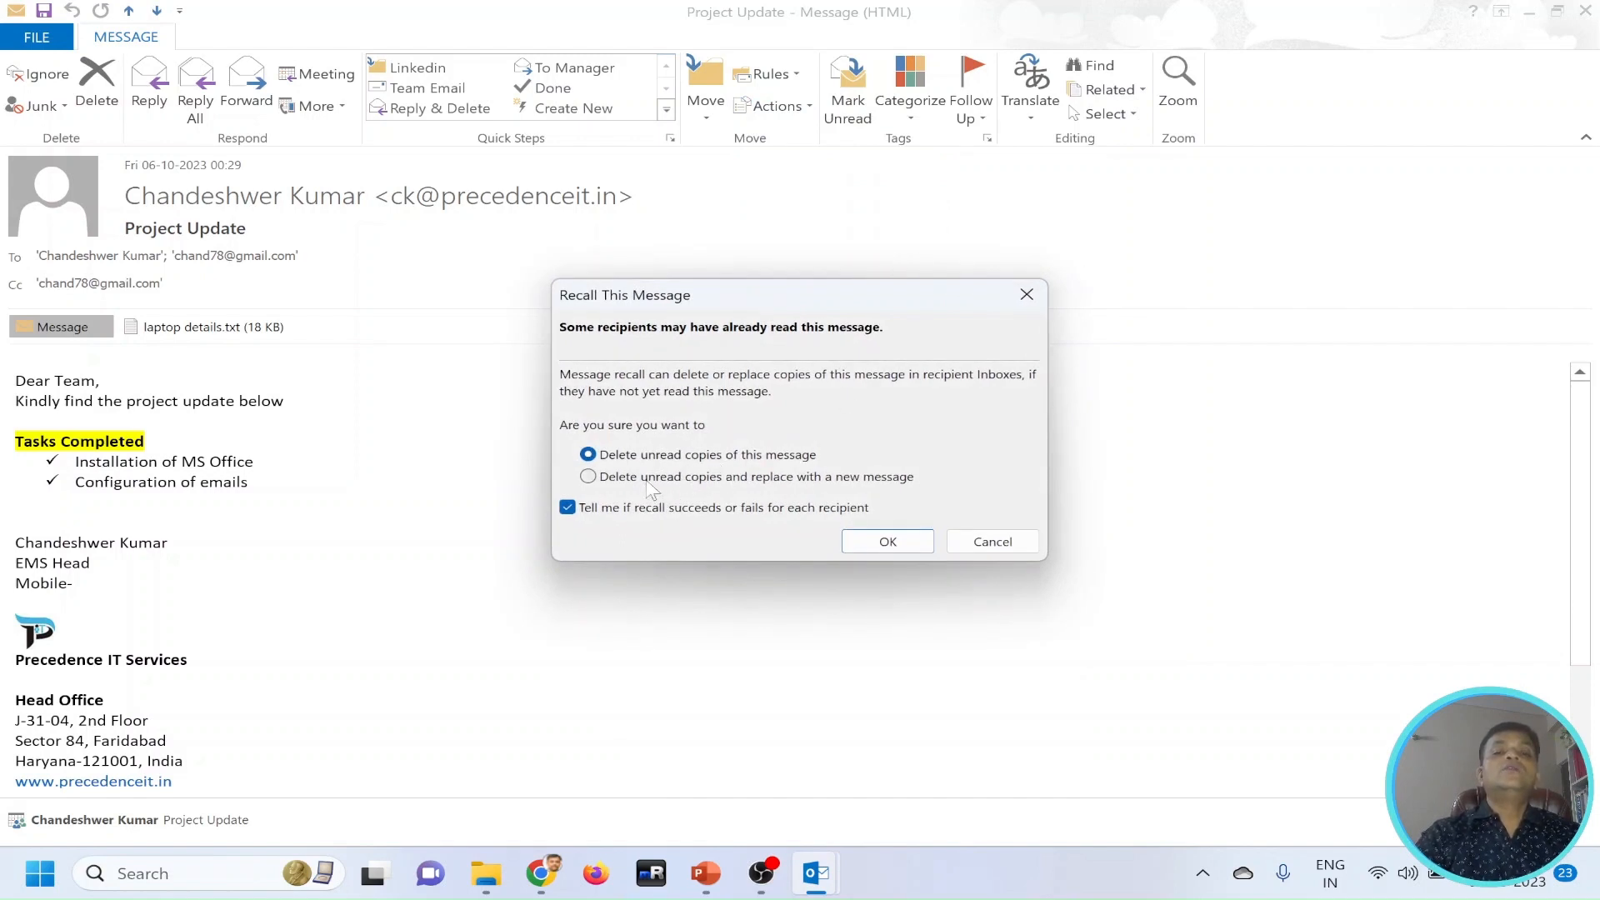
{"action": "left_click", "coordinate": [646, 479]}
{"action": "left_click", "coordinate": [588, 455]}
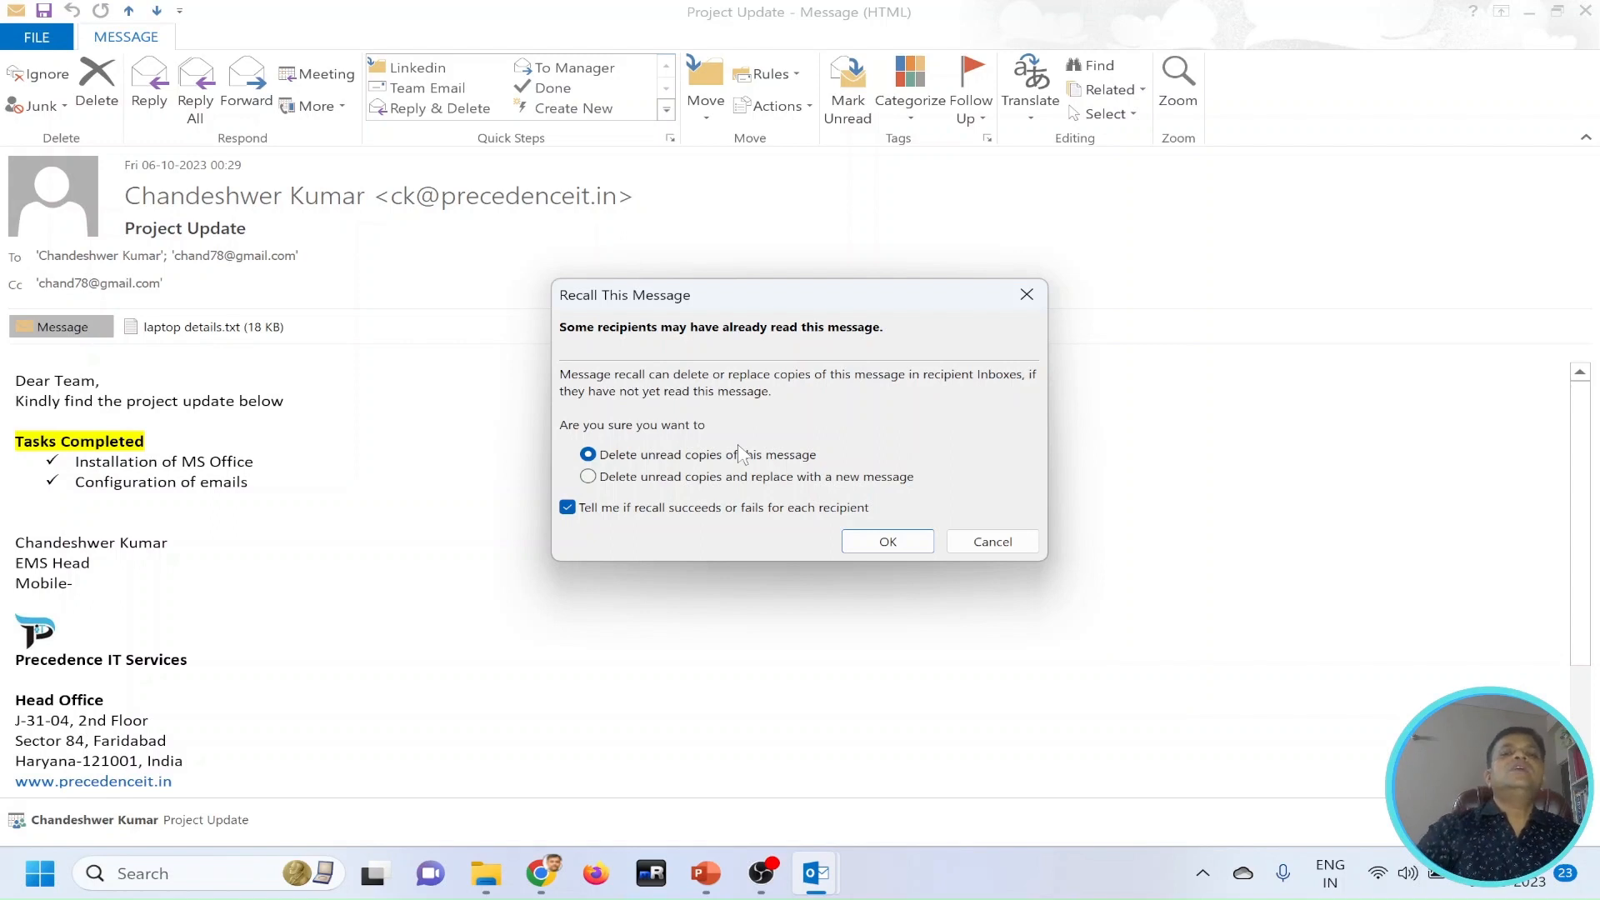
{"action": "left_click", "coordinate": [887, 541]}
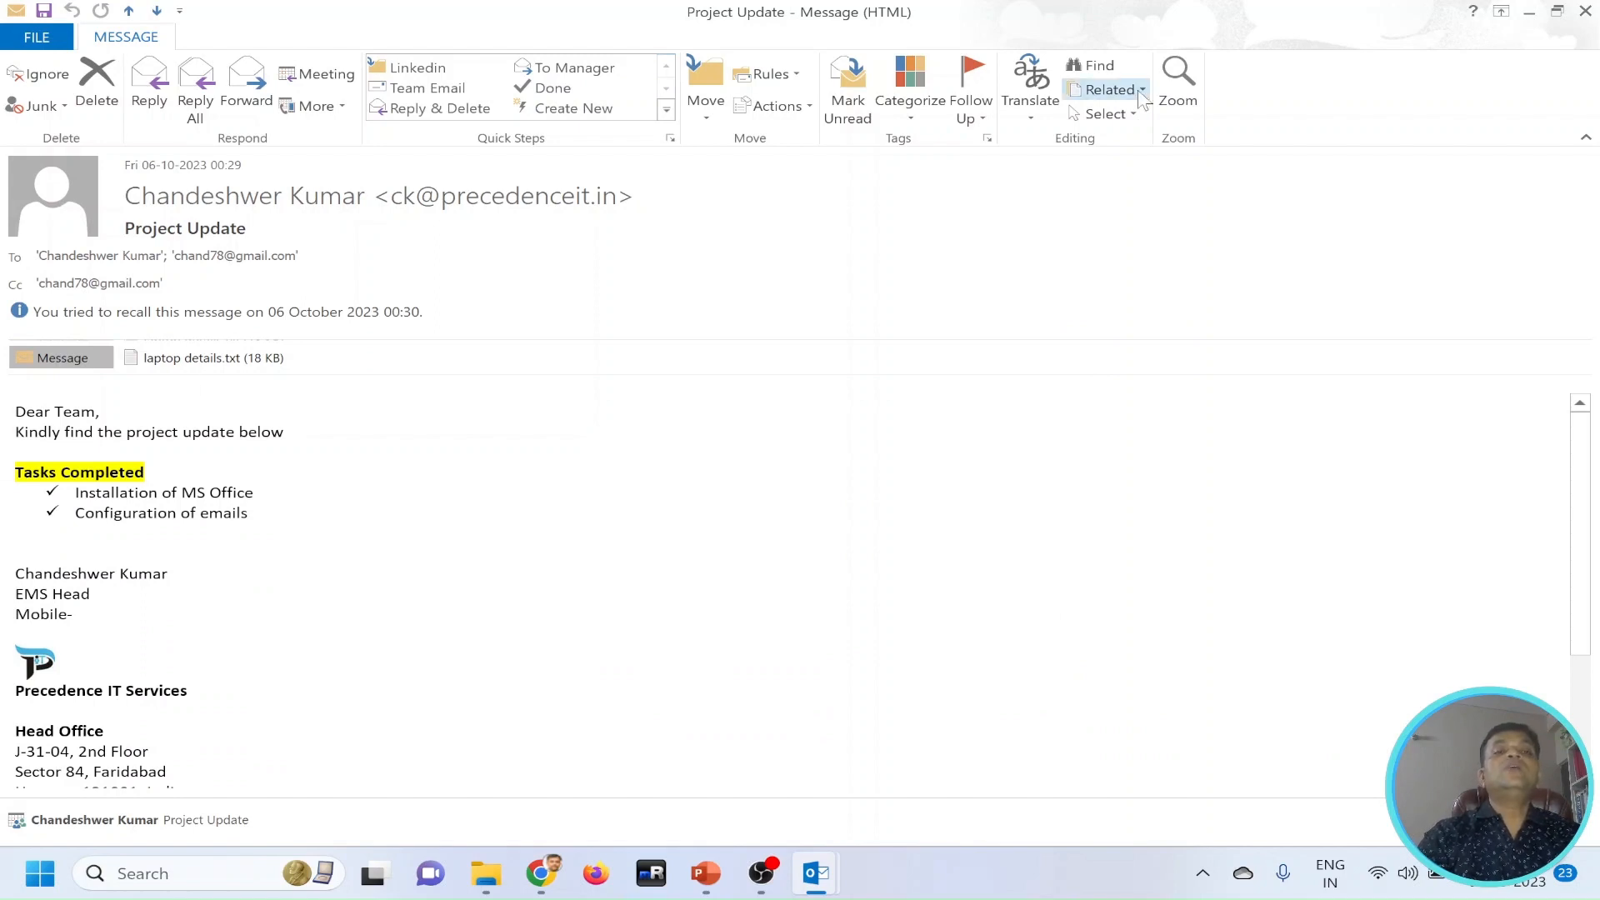
{"action": "left_click", "coordinate": [1585, 11]}
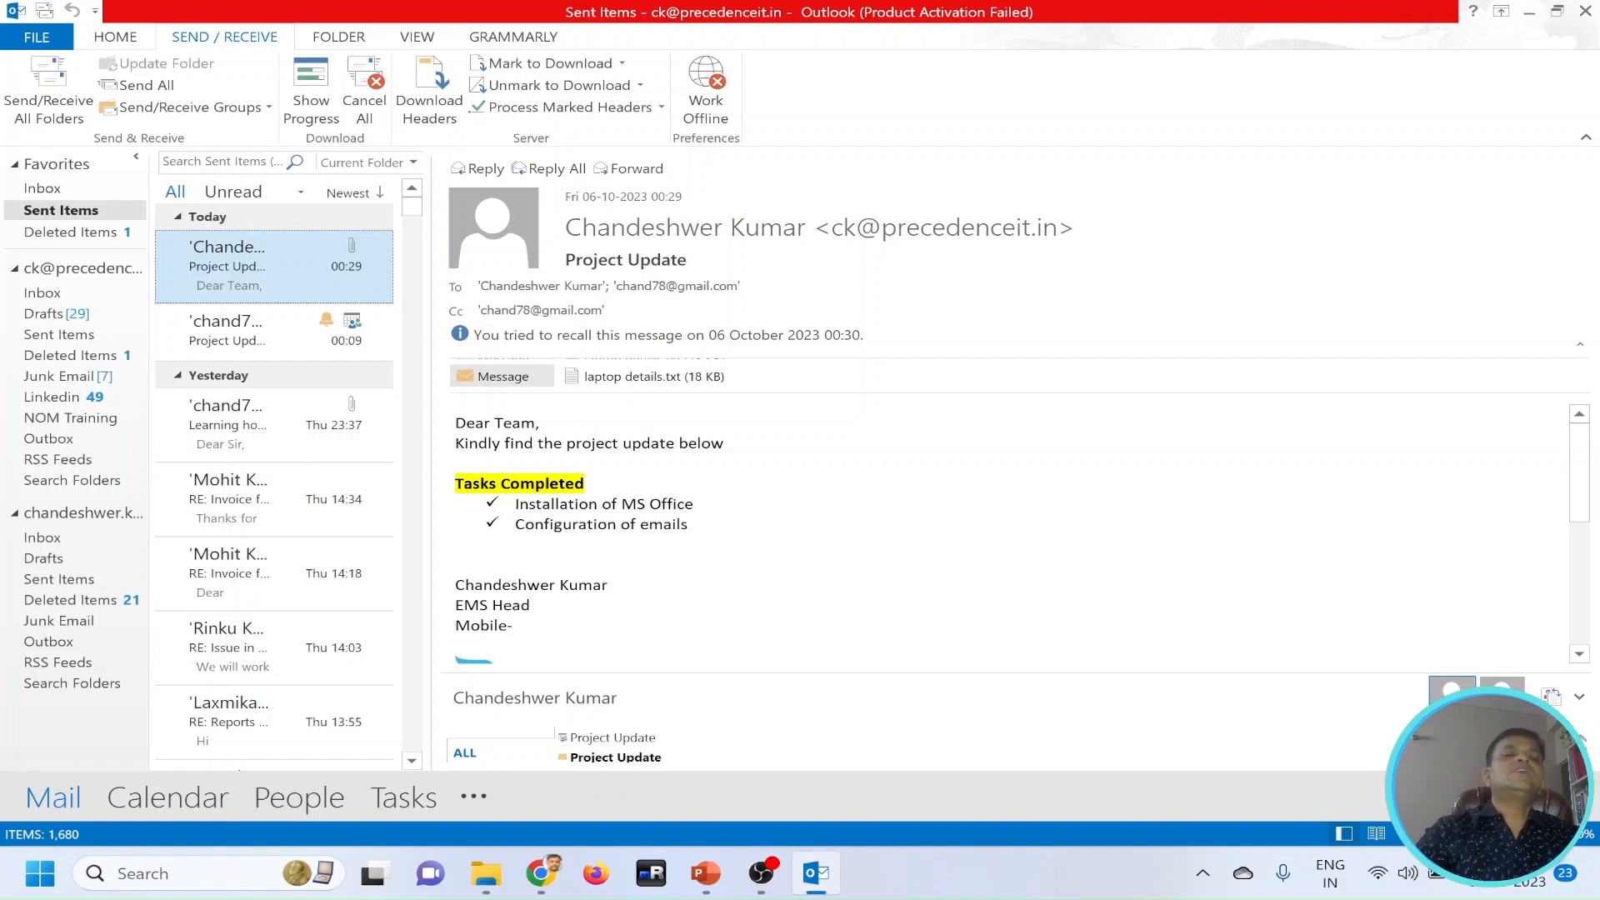
Start a rule that always moves messages addressed to the first recipient of Tuesday's 17:05 "RE: DCA installation configuration and demonstration to client" sent message.
{"action": "scroll", "coordinate": [289, 584], "scroll_direction": "down", "scroll_amount": 2}
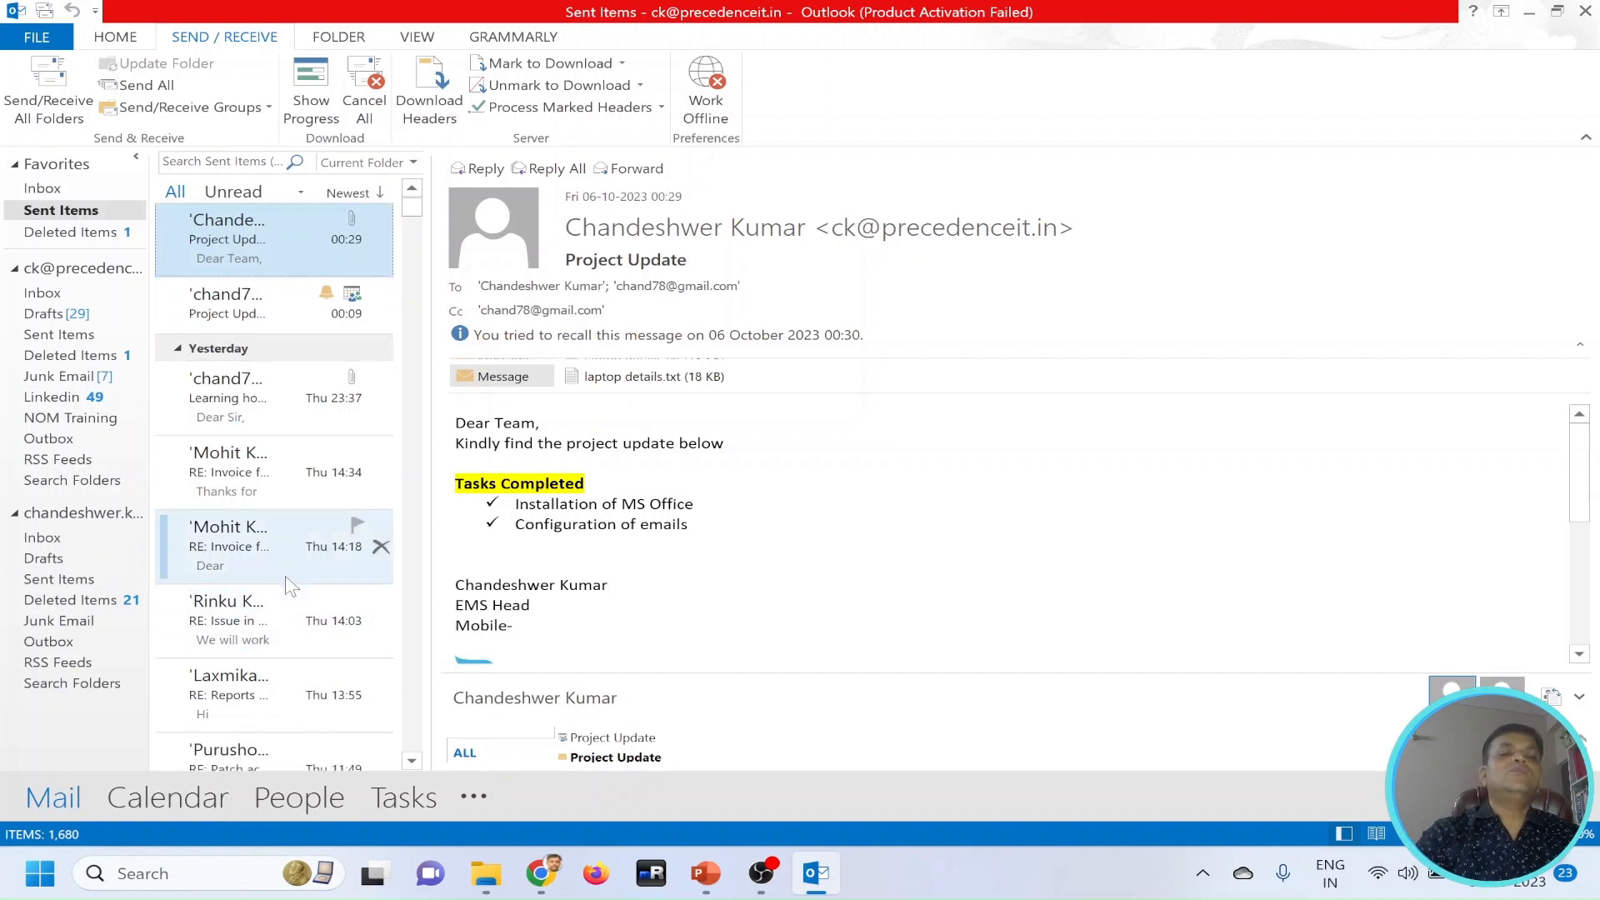
{"action": "scroll", "coordinate": [289, 585], "scroll_direction": "down", "scroll_amount": 5}
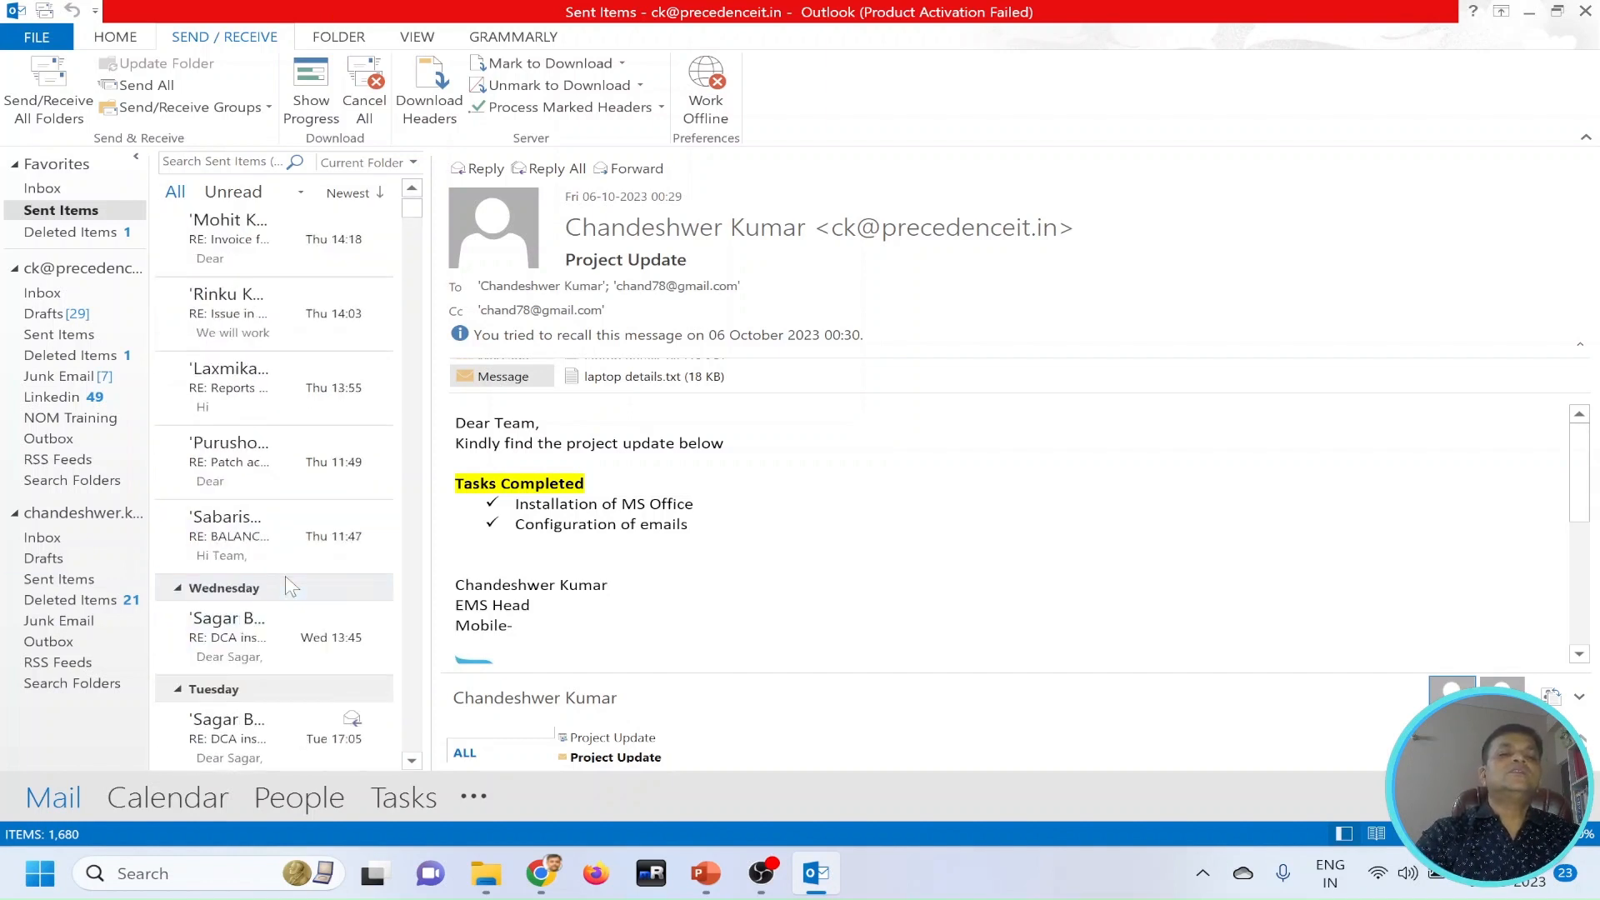
{"action": "scroll", "coordinate": [285, 586], "scroll_direction": "down", "scroll_amount": 3}
{"action": "left_click", "coordinate": [252, 589]}
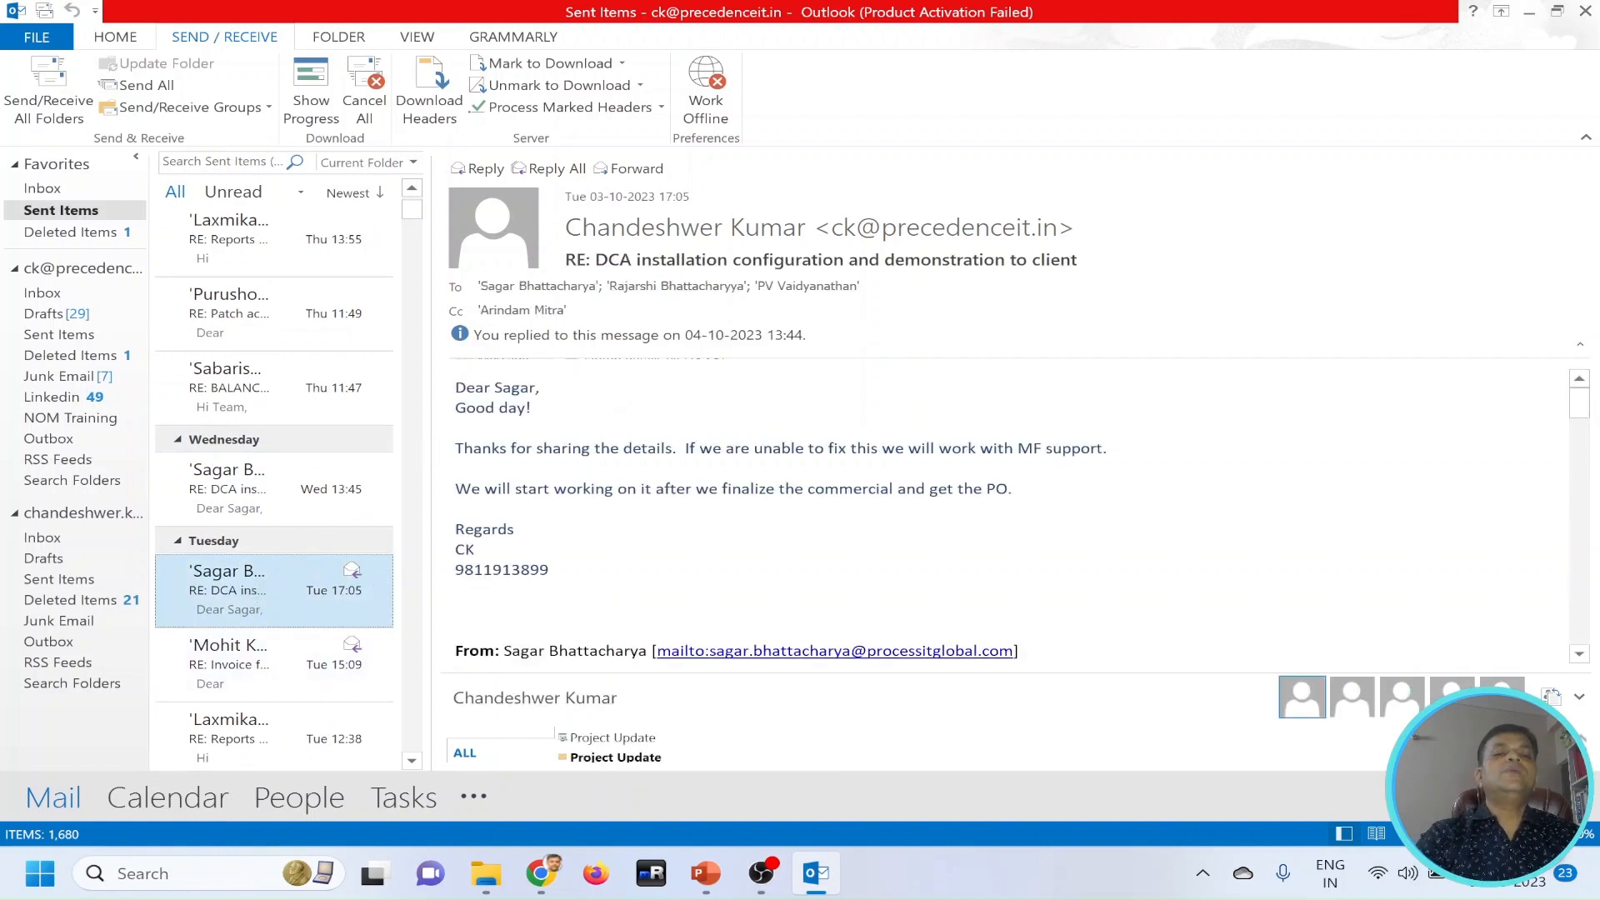
{"action": "right_click", "coordinate": [227, 599]}
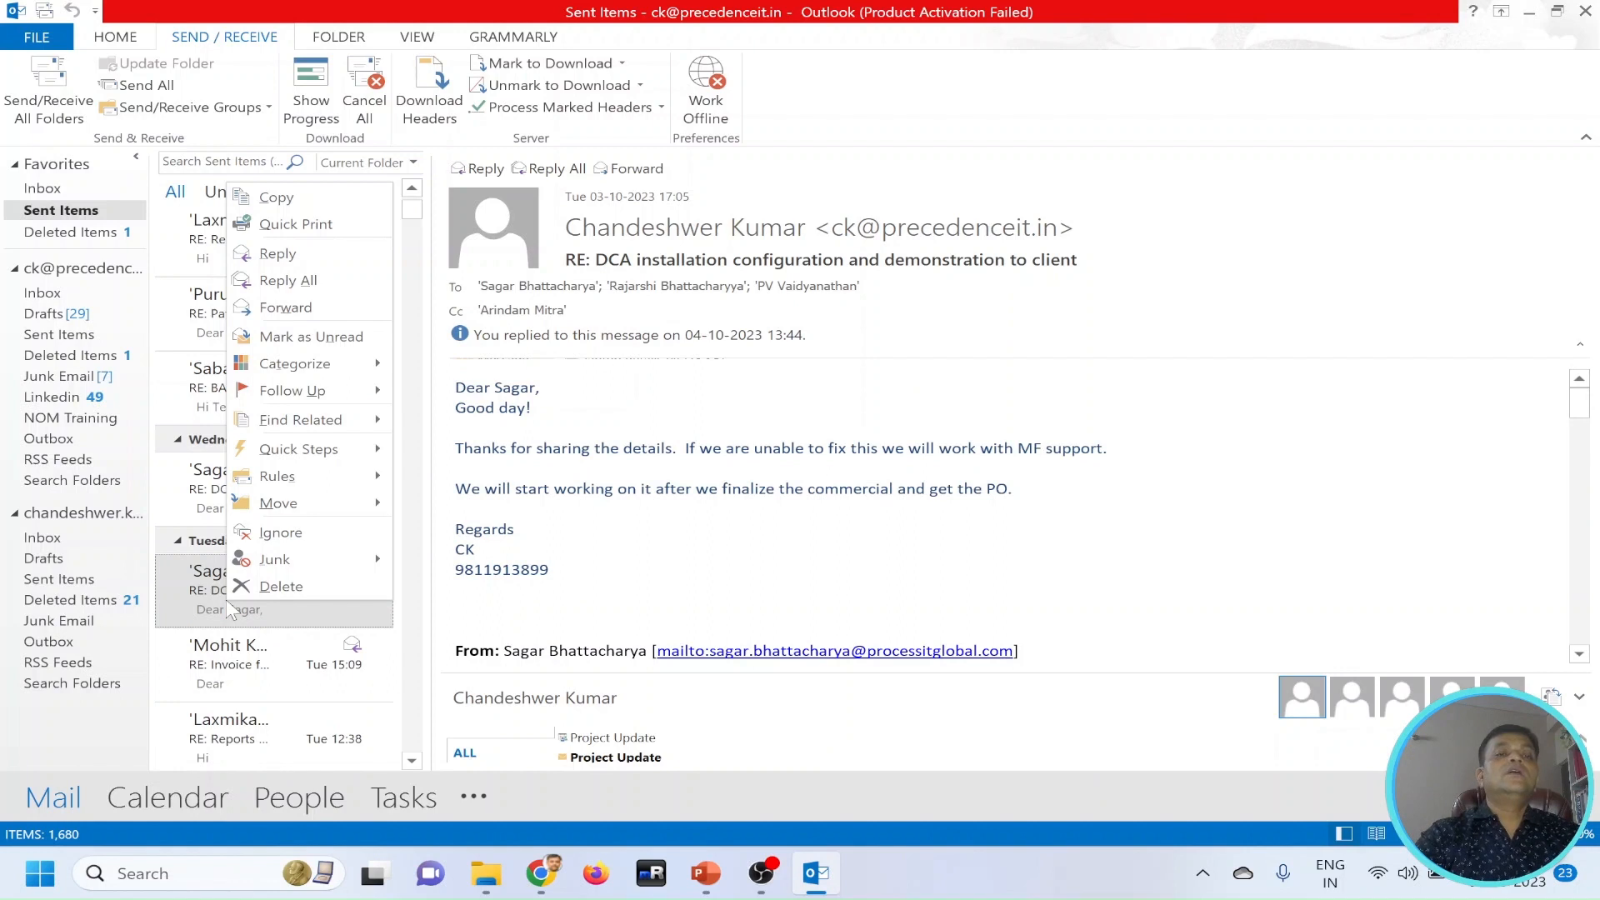
{"action": "mouse_move", "coordinate": [326, 486]}
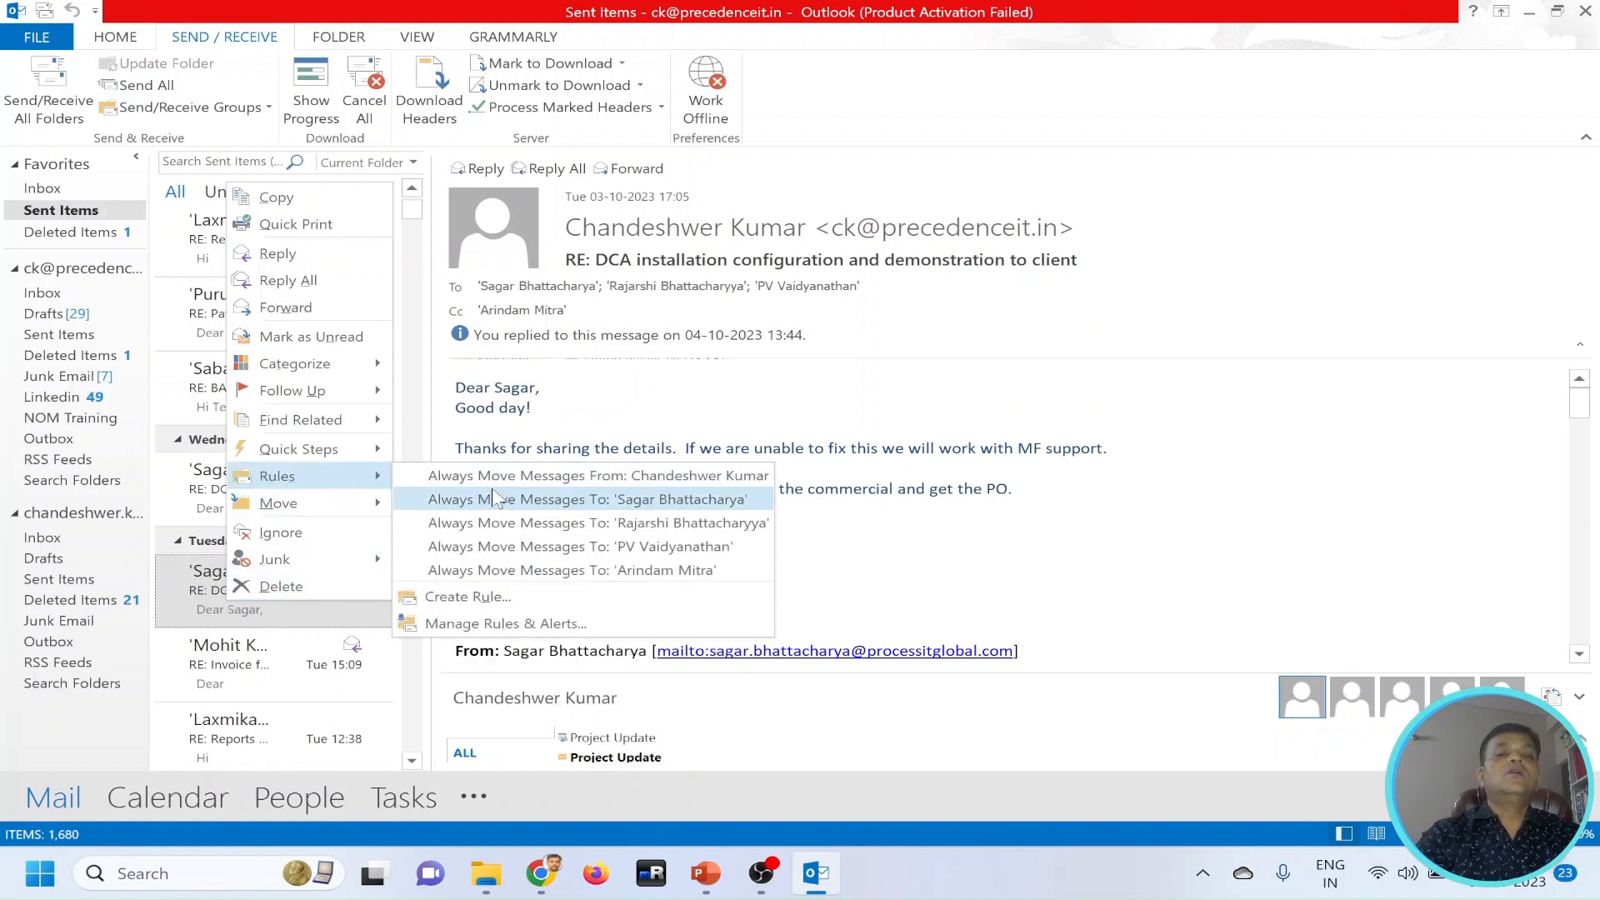
{"action": "left_click", "coordinate": [575, 500]}
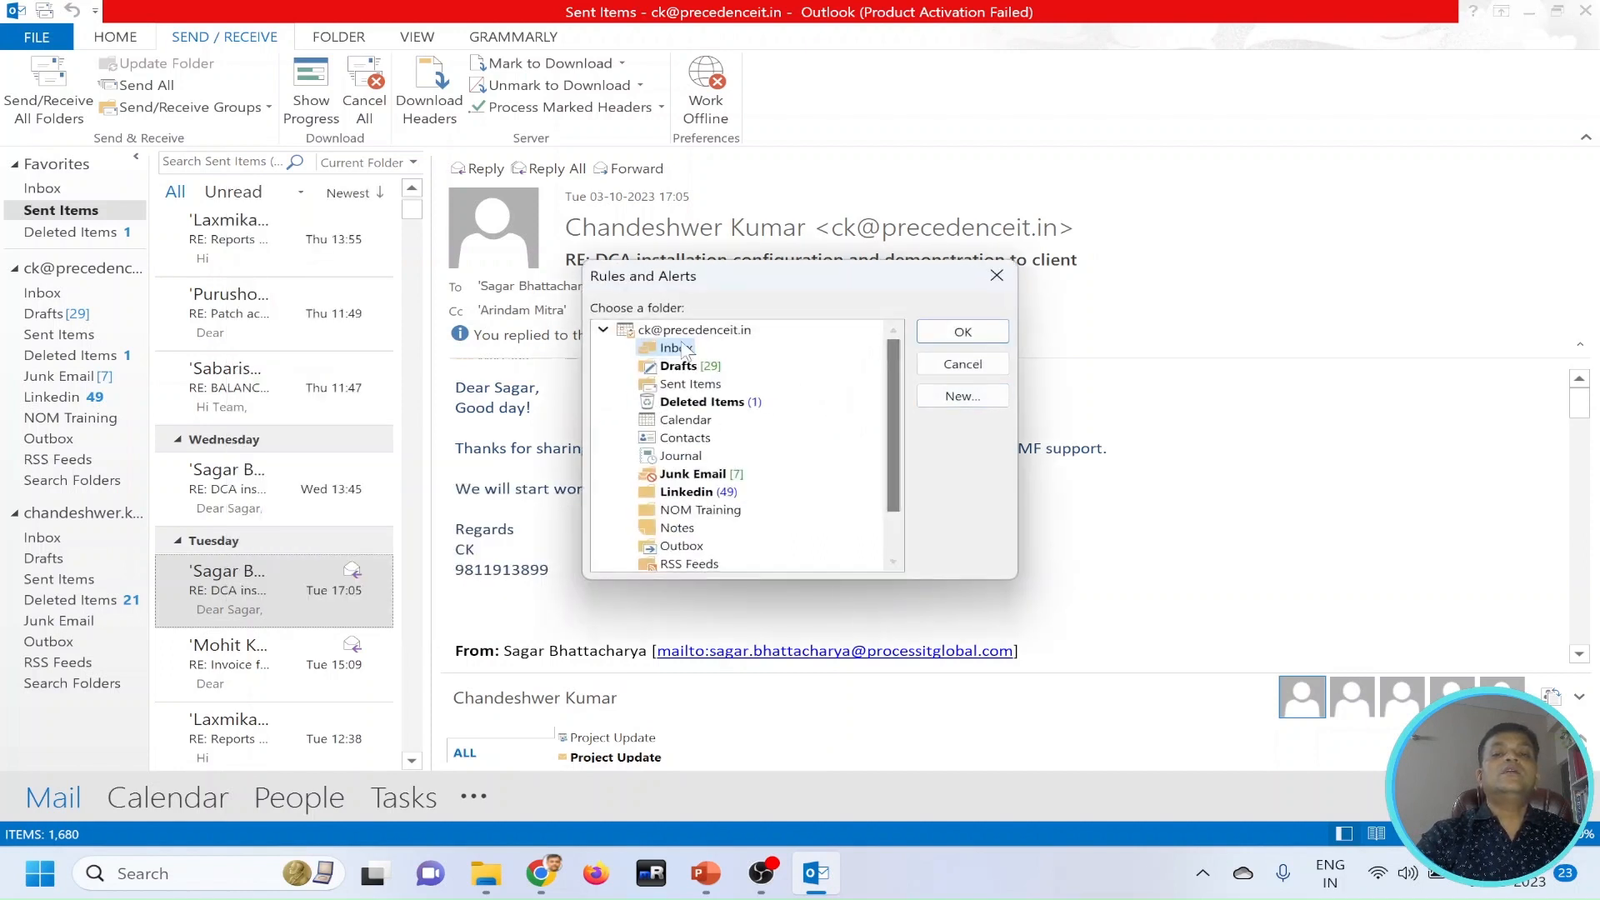
Create a mail folder with the recipient's first name at the top level of the first account and use it as the rule's destination.
{"action": "left_click", "coordinate": [695, 330]}
{"action": "left_click", "coordinate": [962, 396]}
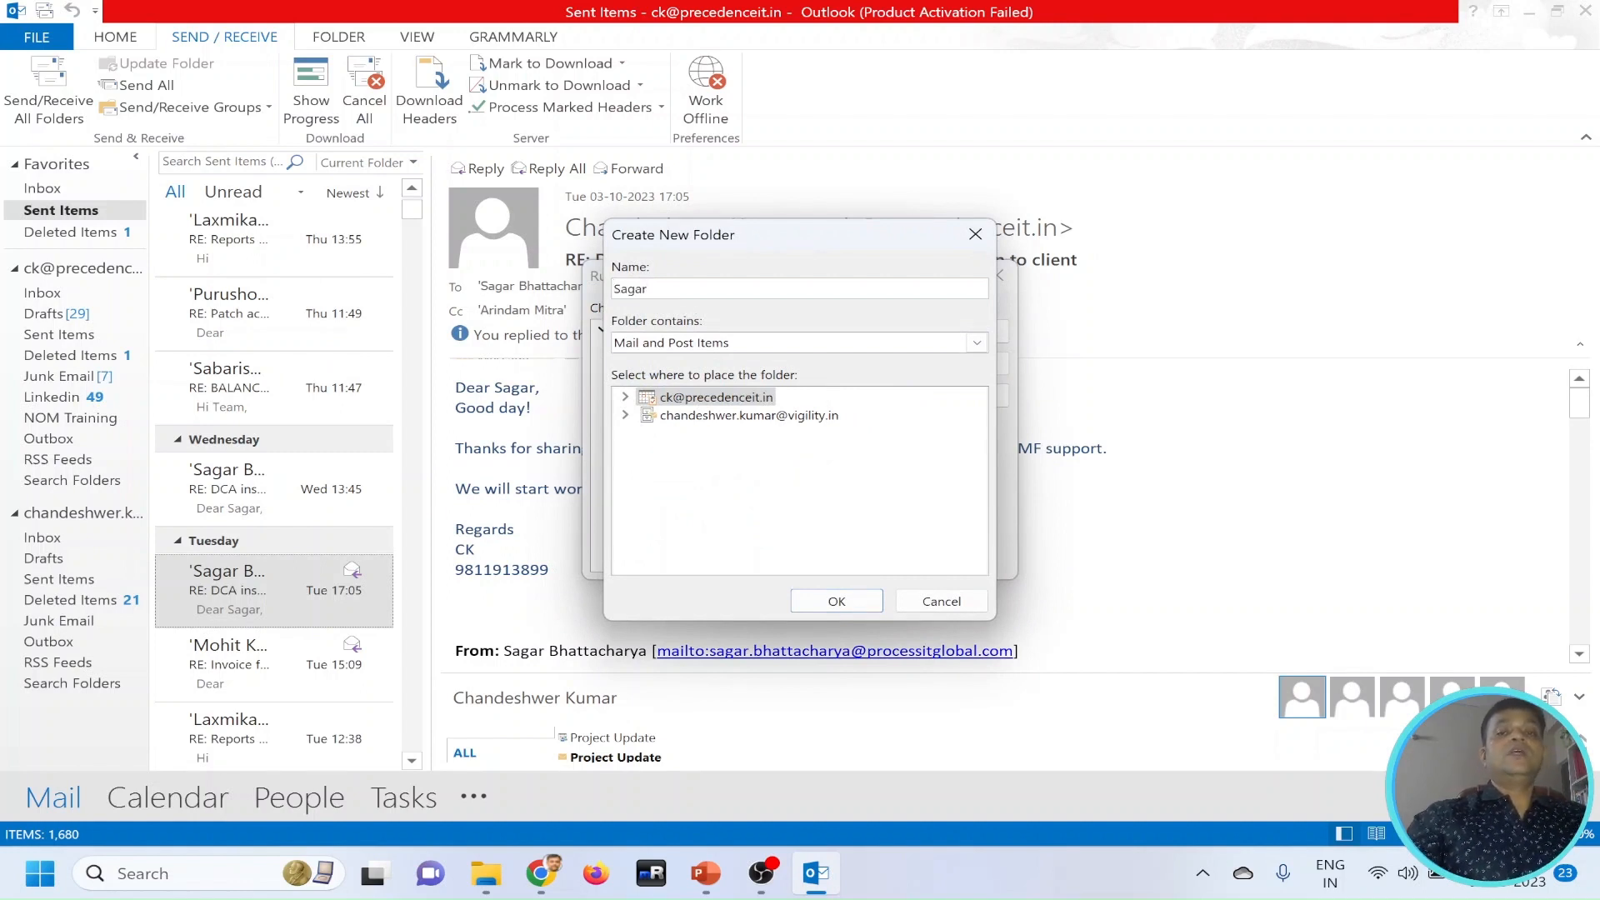
{"action": "left_click", "coordinate": [835, 602]}
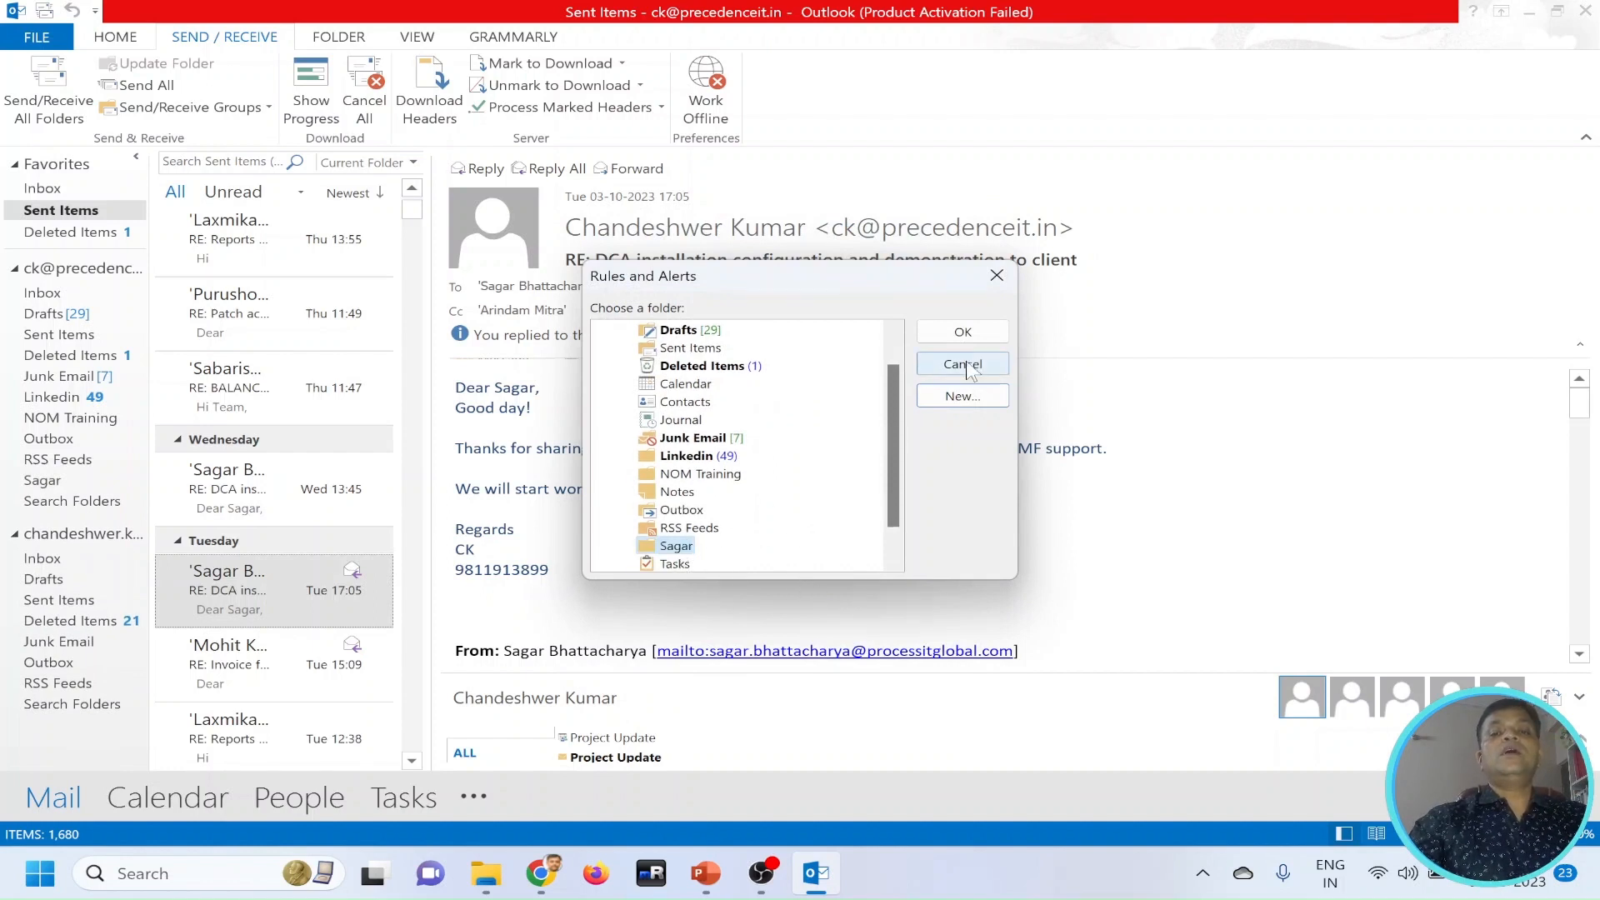
{"action": "left_click", "coordinate": [963, 333]}
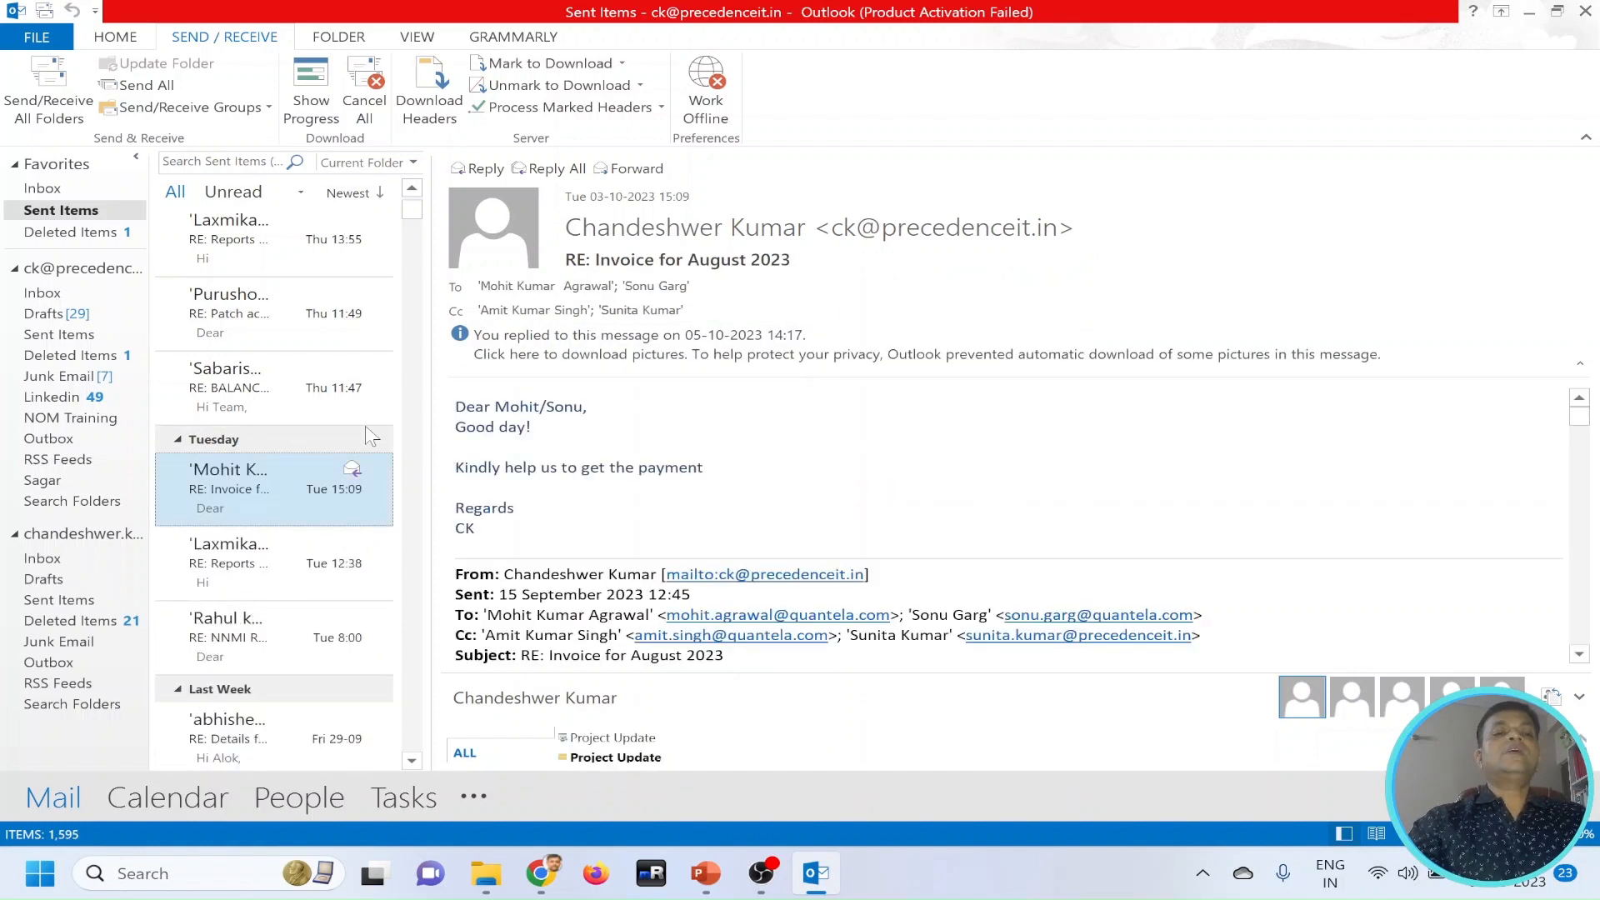
Look through the messages moved into the rule's new folder, and view the first account's Inbox and Linkedin folders.
{"action": "left_click", "coordinate": [52, 480]}
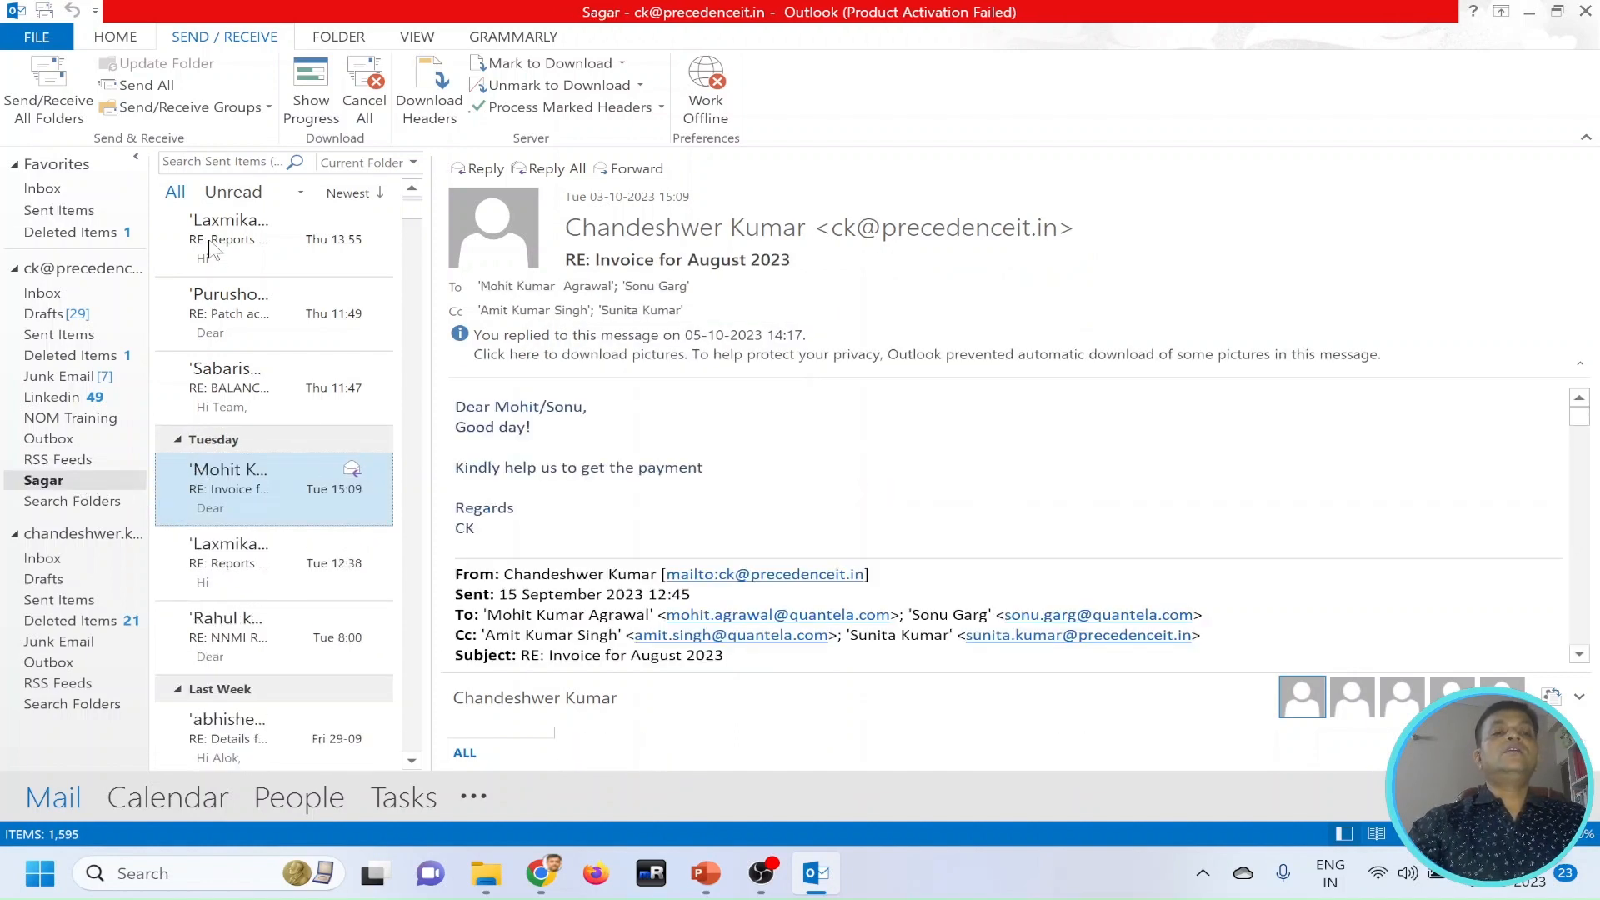
{"action": "scroll", "coordinate": [265, 453], "scroll_direction": "down", "scroll_amount": 10}
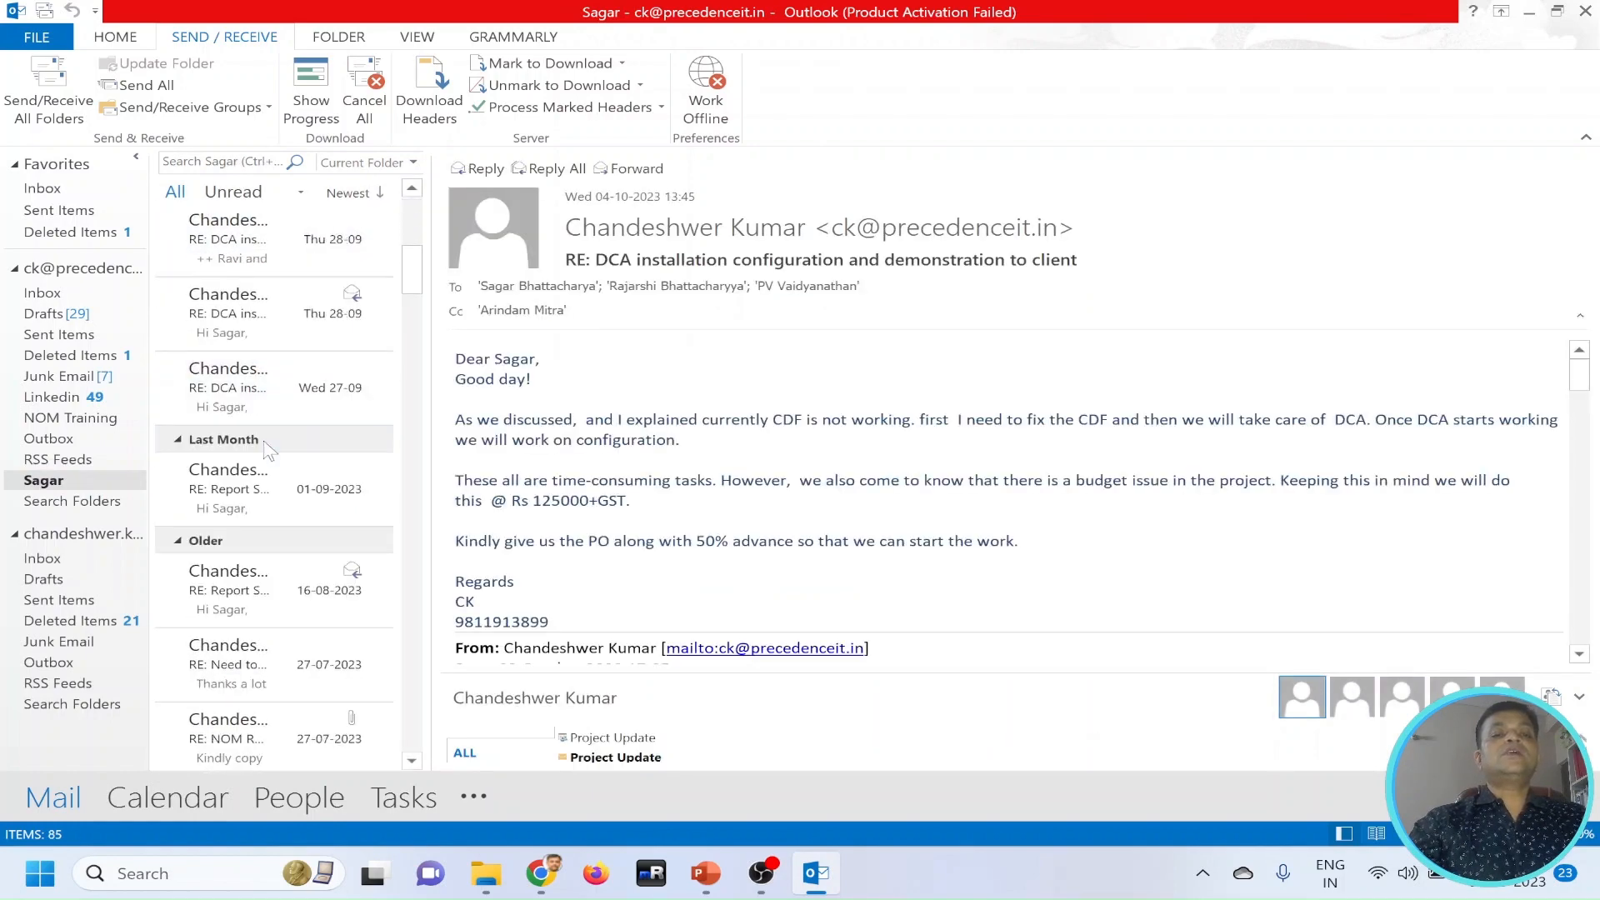
{"action": "scroll", "coordinate": [265, 452], "scroll_direction": "down", "scroll_amount": 10}
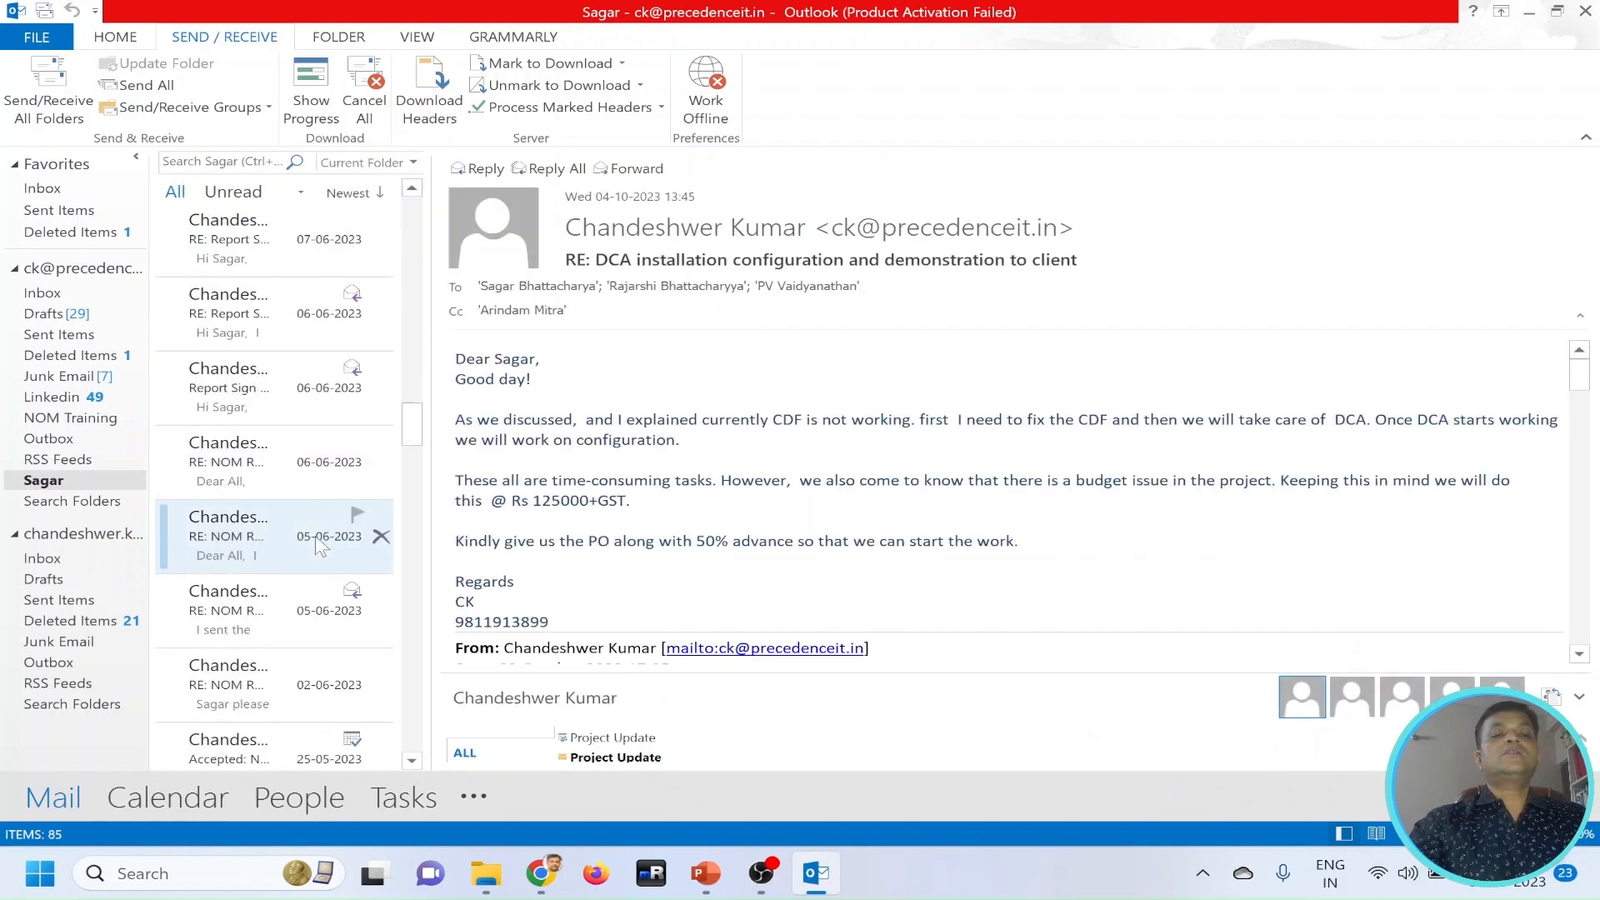
{"action": "scroll", "coordinate": [322, 546], "scroll_direction": "down", "scroll_amount": 8}
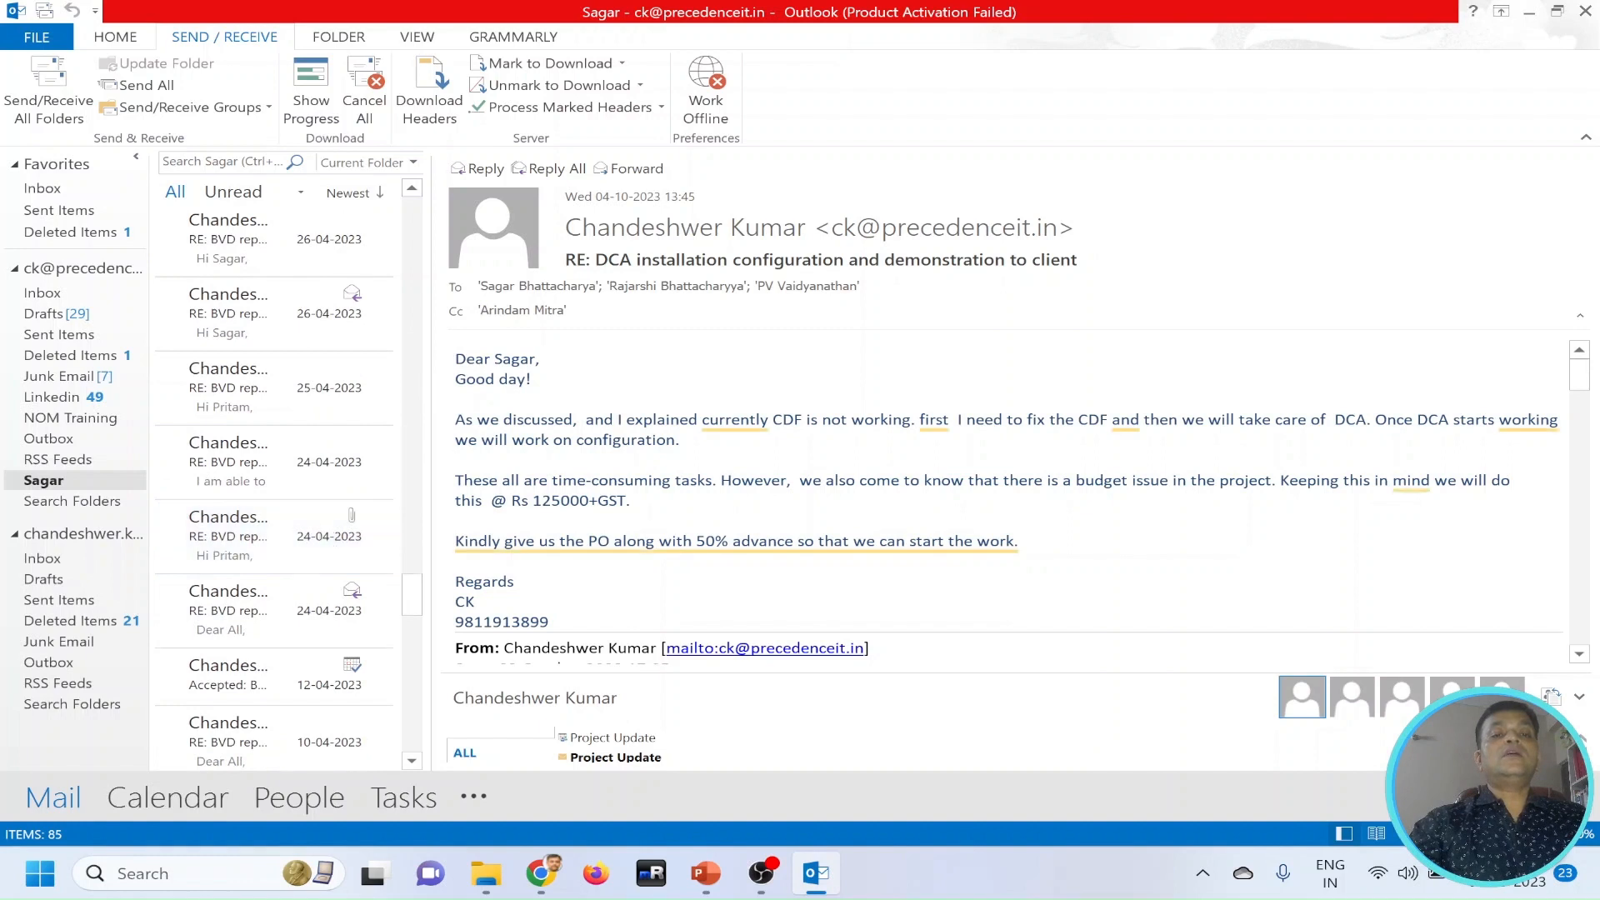
{"action": "scroll", "coordinate": [341, 462], "scroll_direction": "up", "scroll_amount": 10}
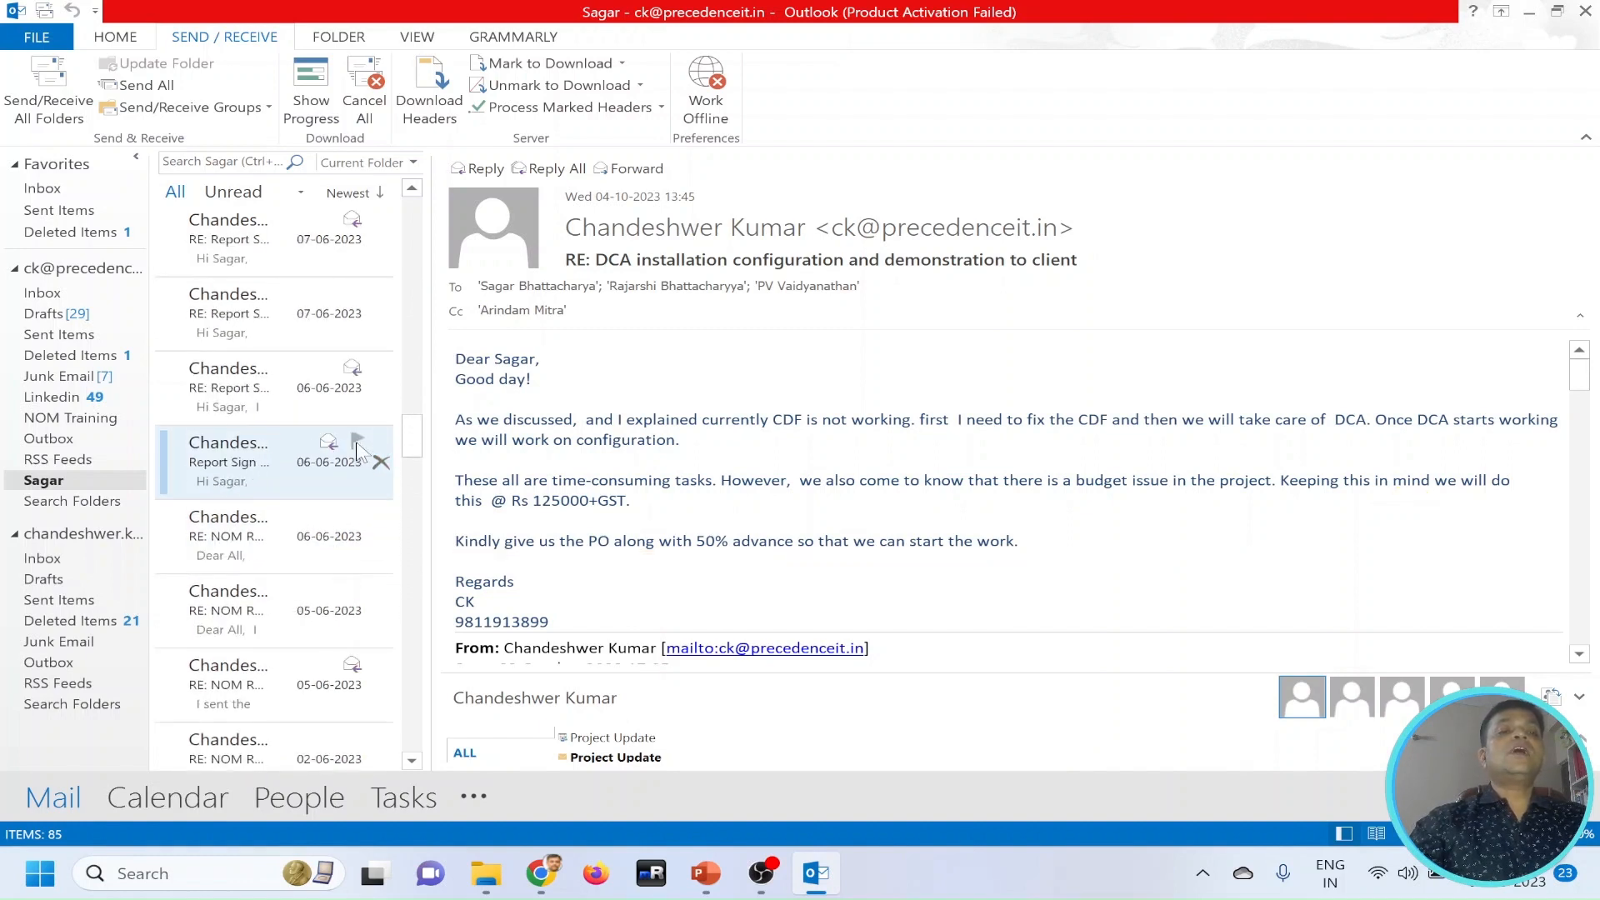
{"action": "scroll", "coordinate": [356, 451], "scroll_direction": "up", "scroll_amount": 3}
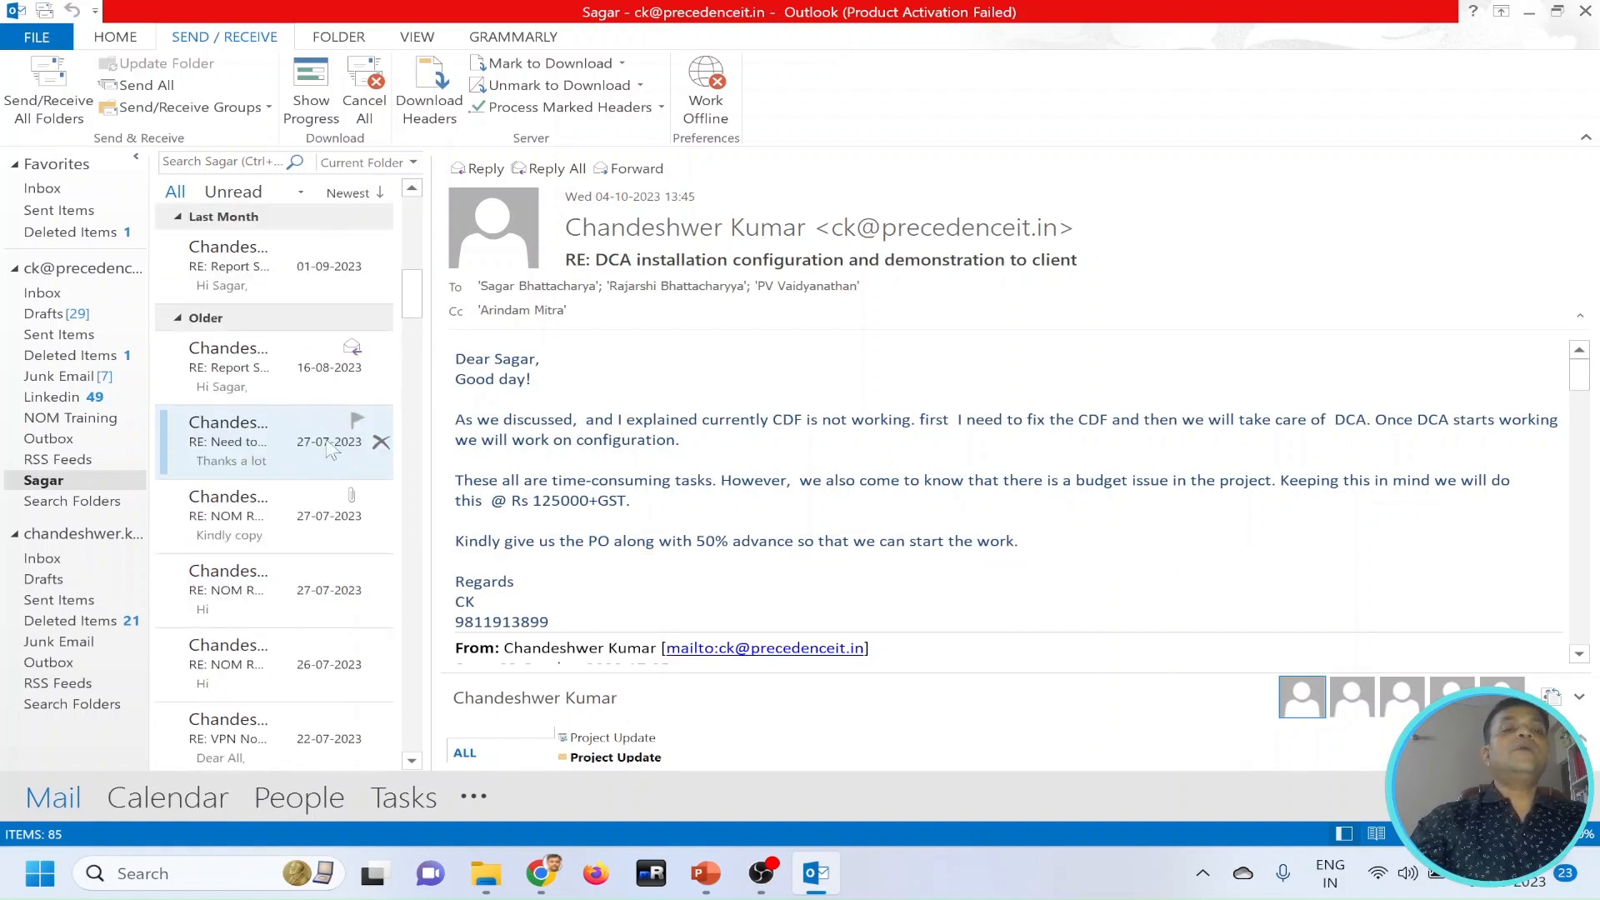
{"action": "left_click", "coordinate": [53, 293]}
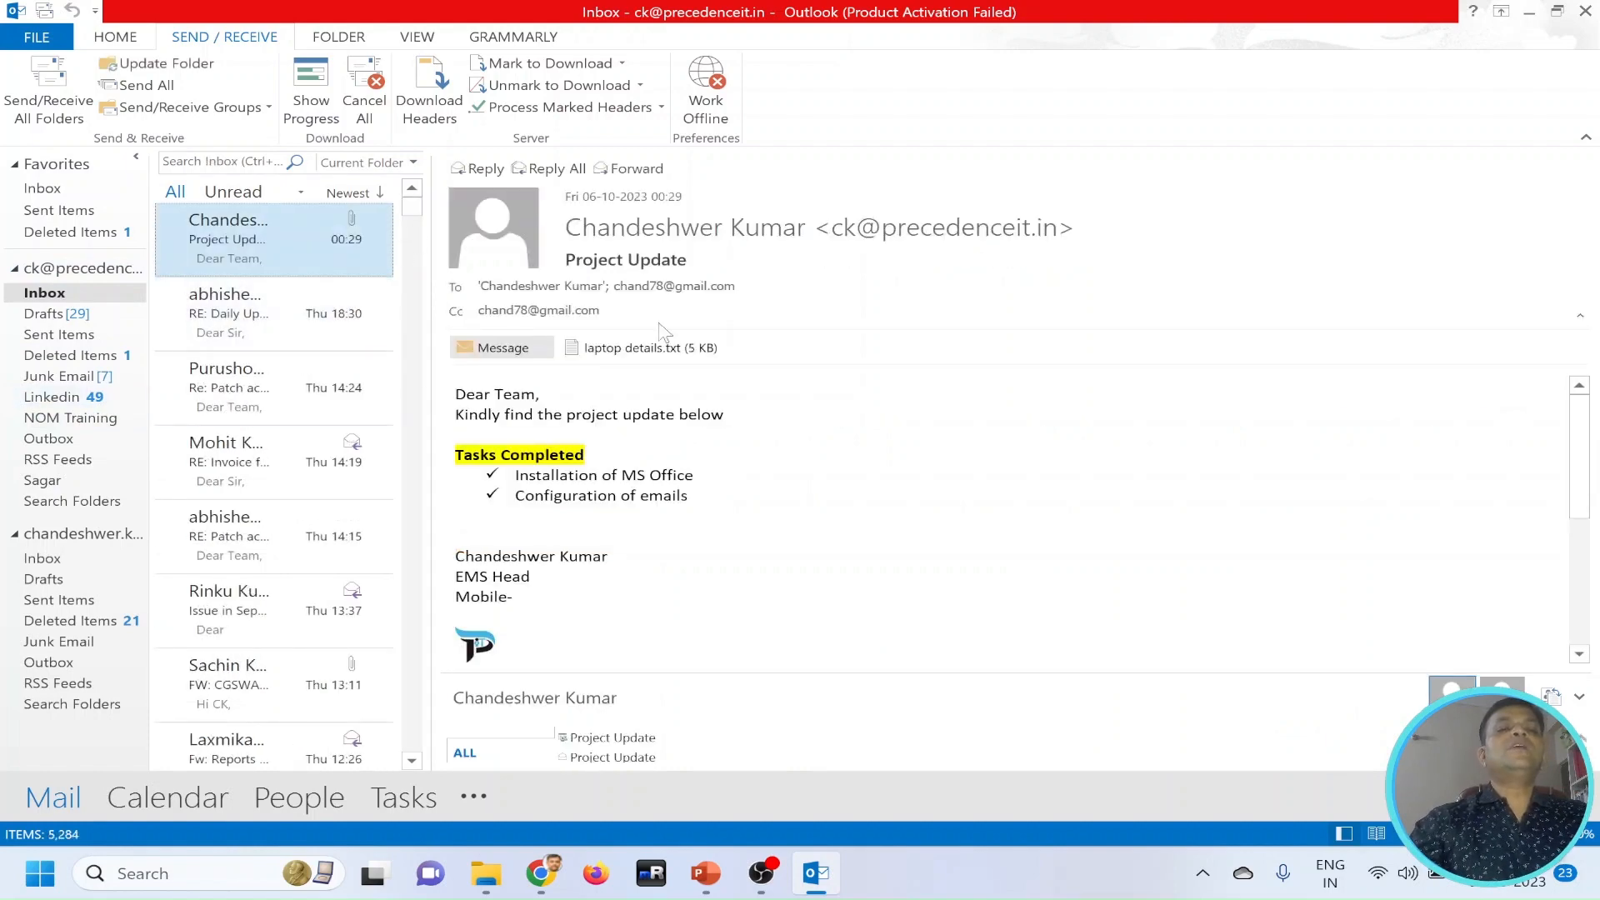
{"action": "left_click", "coordinate": [83, 397]}
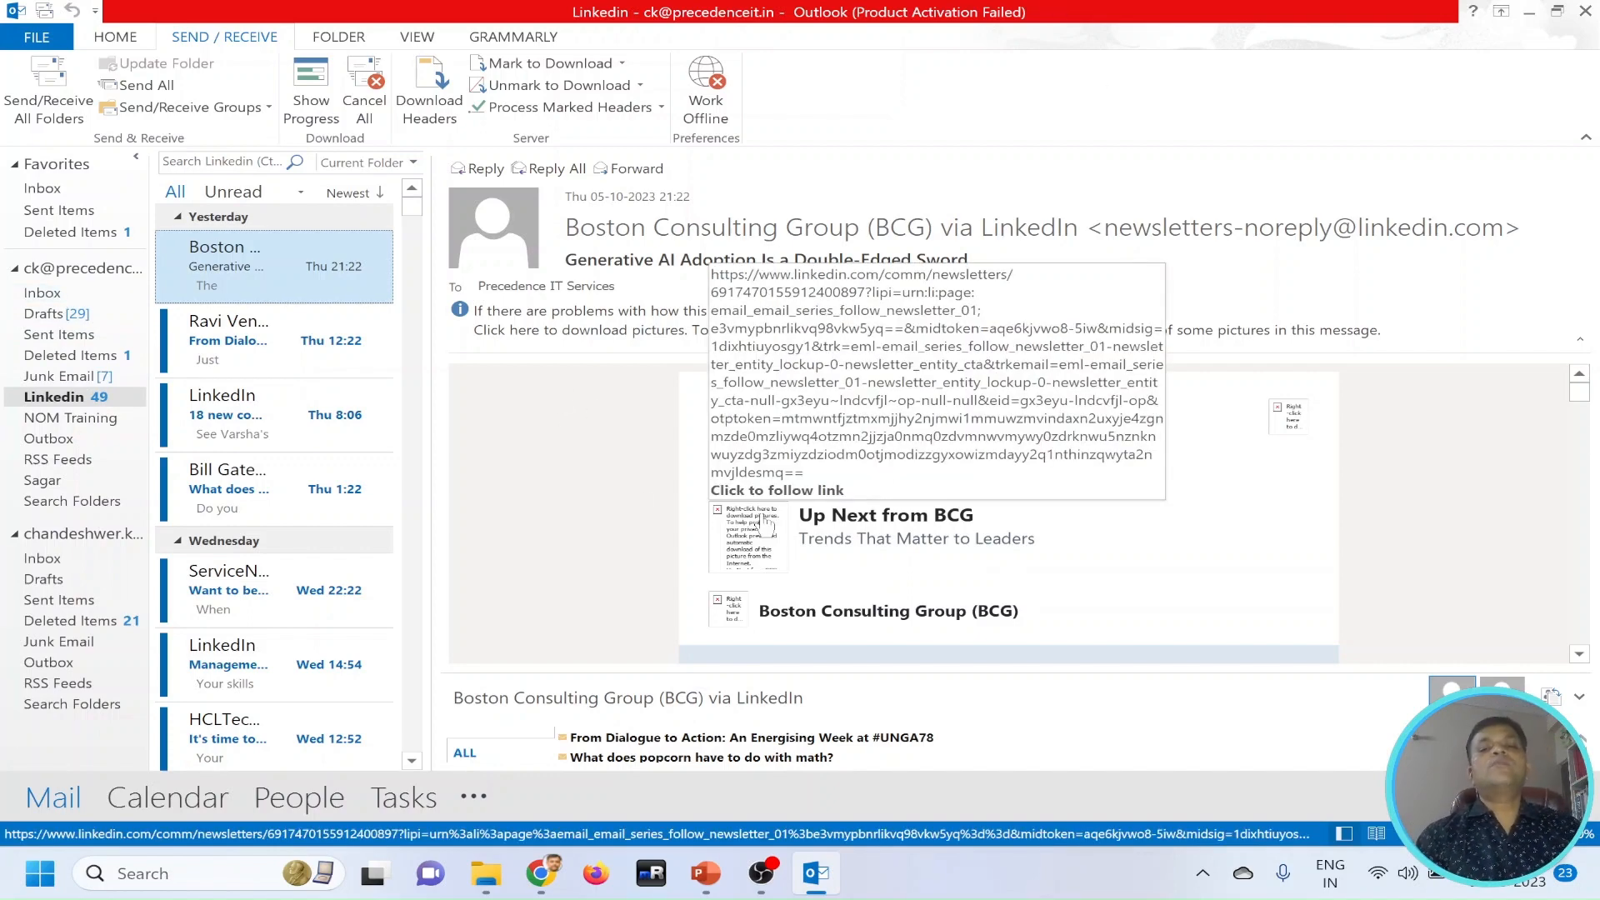
Create a new e-mail signature named "Learnig" in the mail options, containing the sender's full name and a "Mobile" line.
{"action": "left_click", "coordinate": [37, 38]}
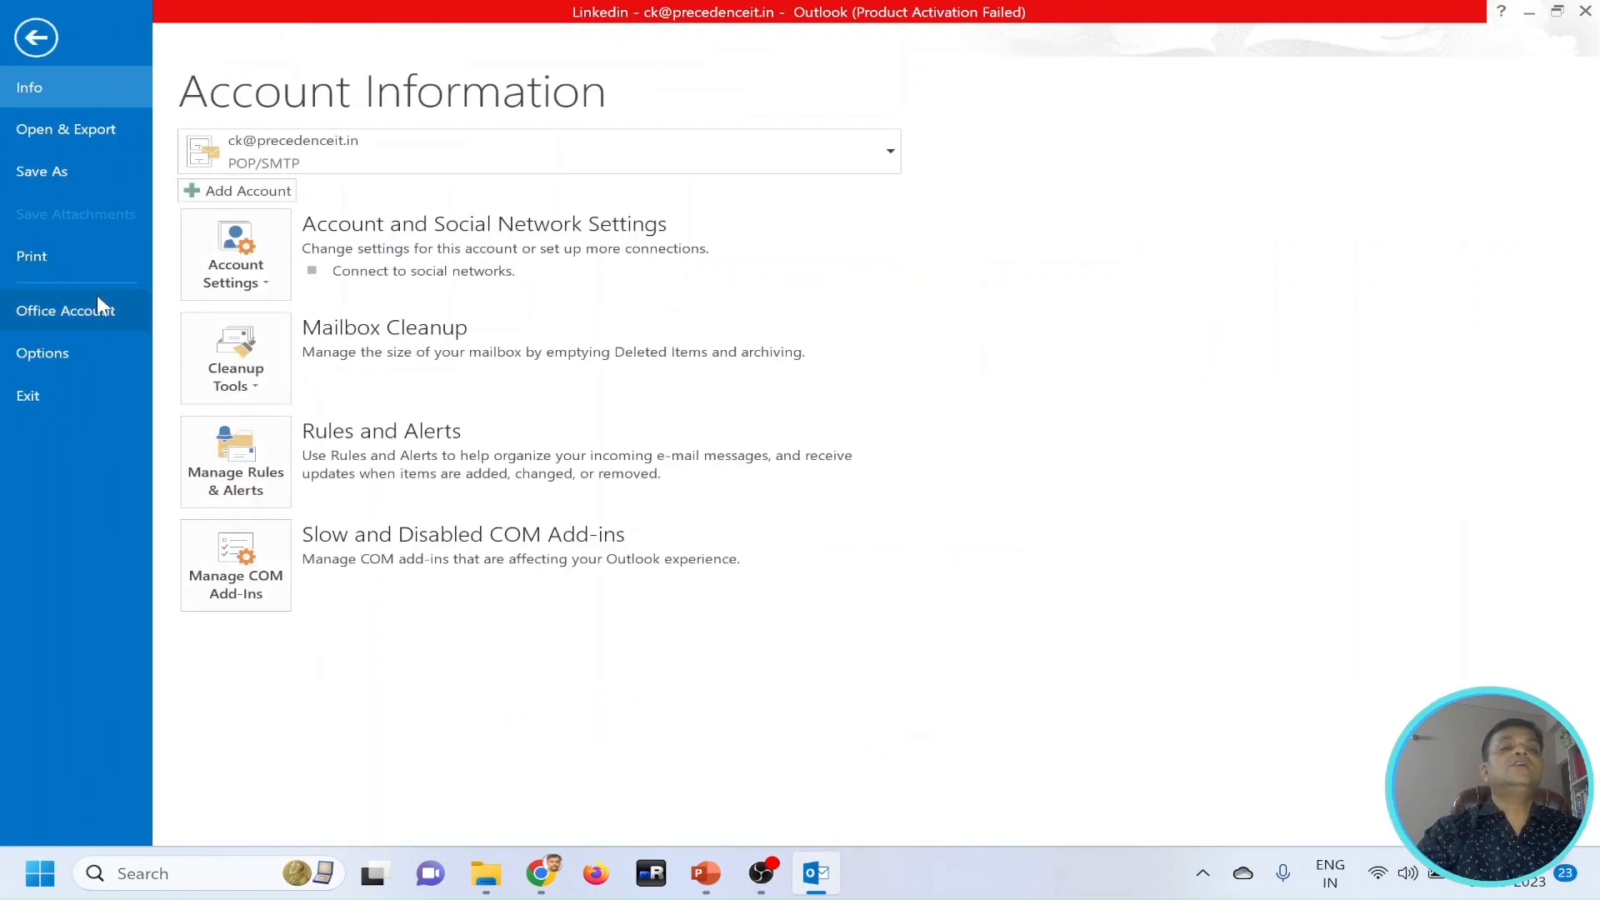
{"action": "left_click", "coordinate": [73, 350]}
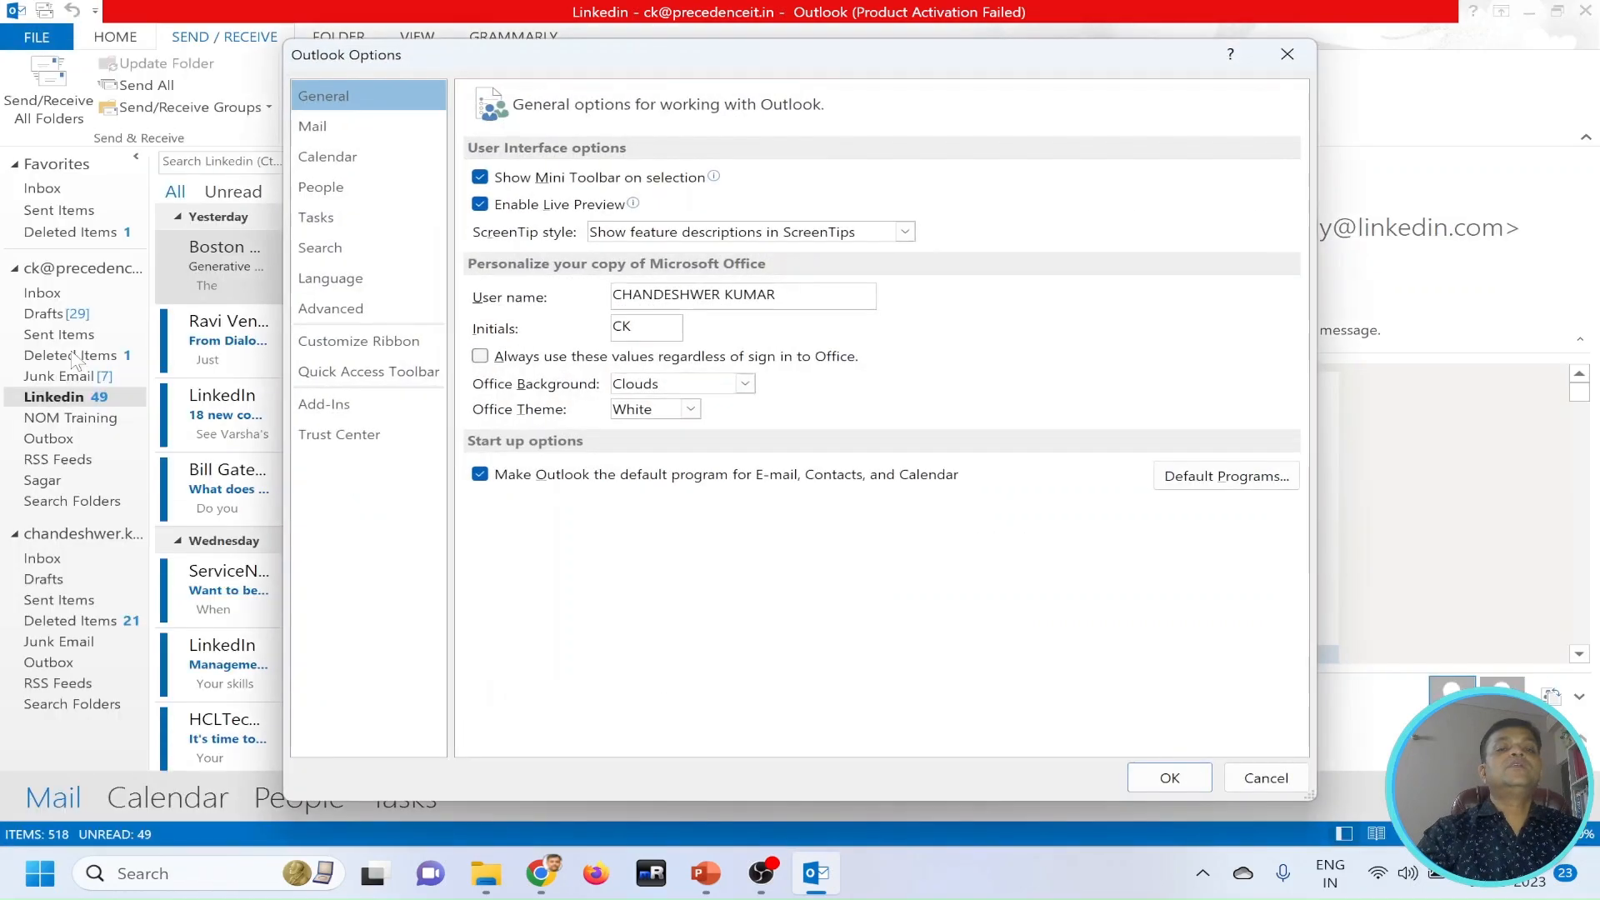
{"action": "left_click", "coordinate": [327, 135]}
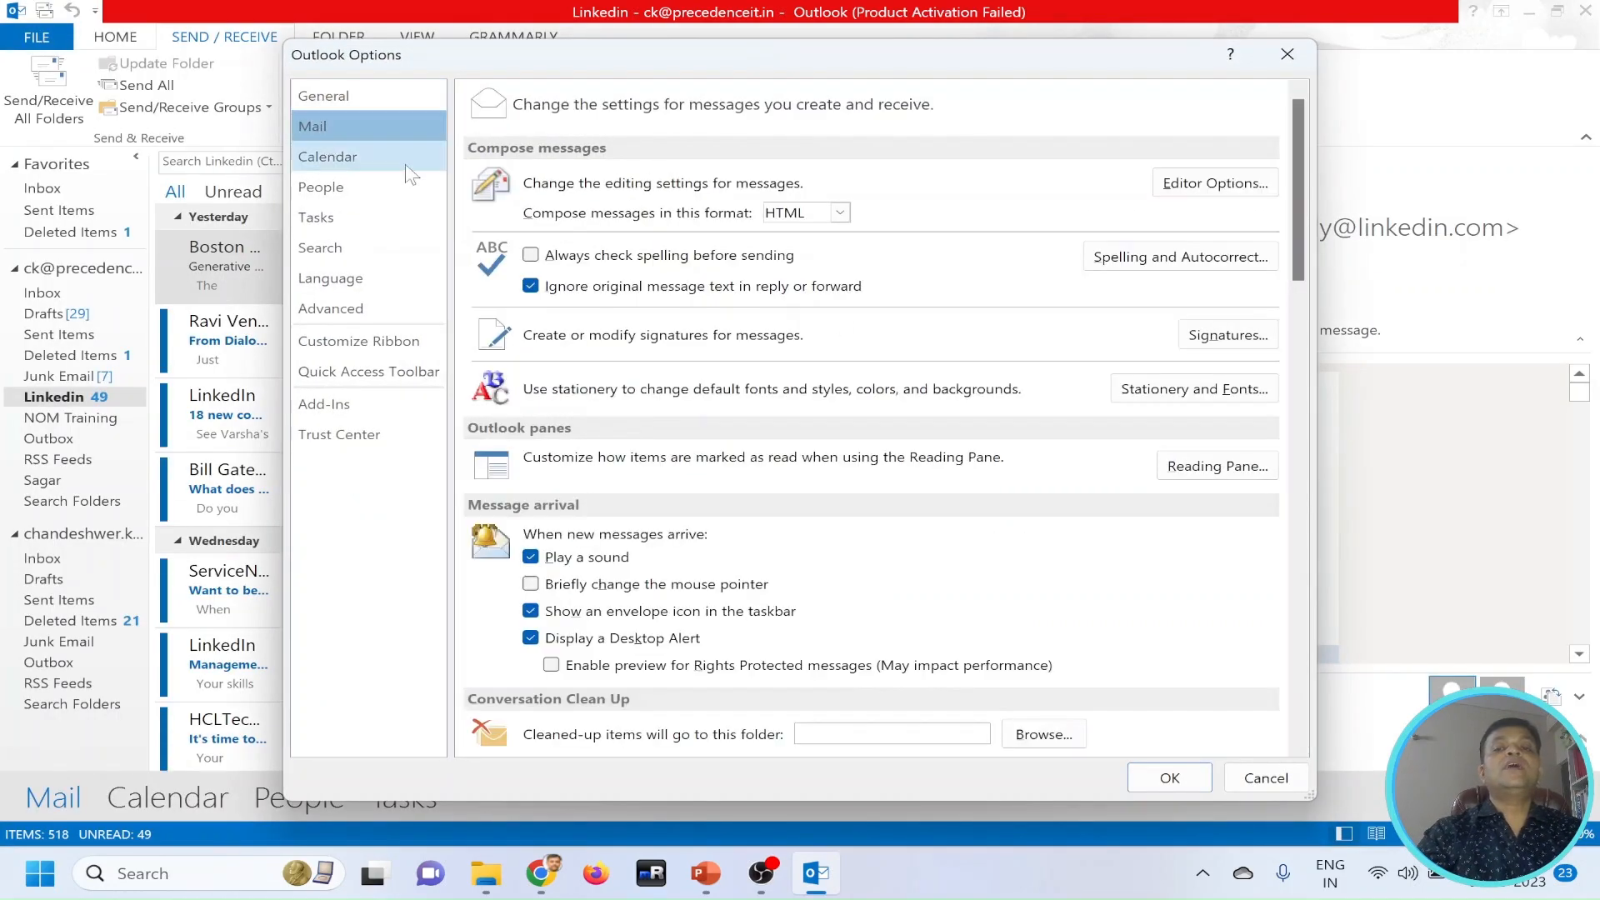
{"action": "left_click", "coordinate": [1234, 343]}
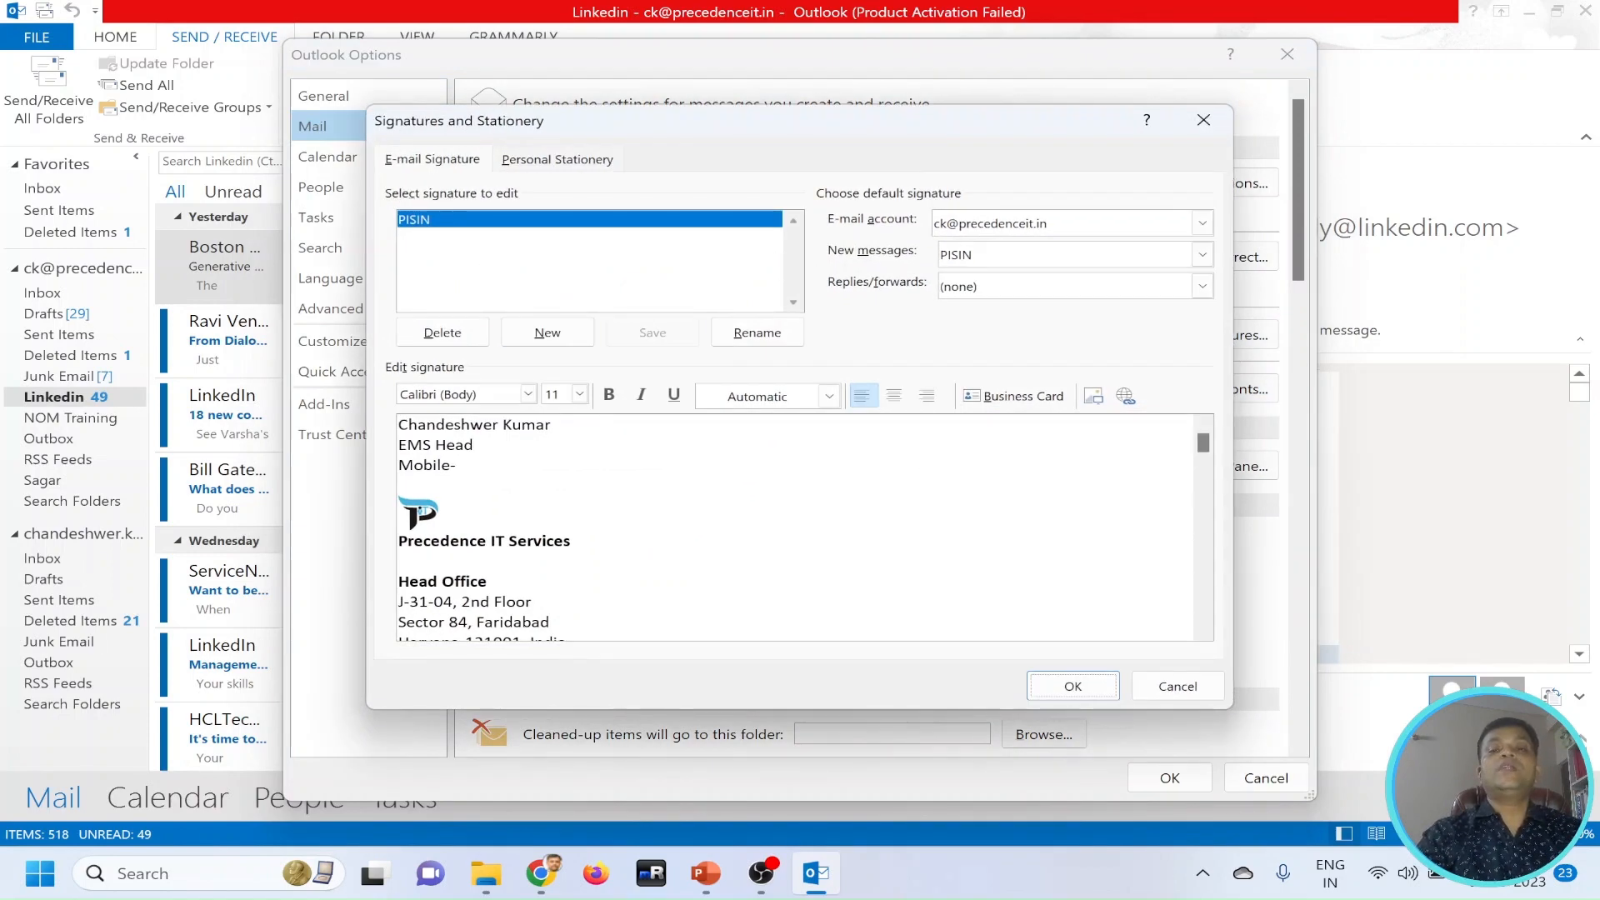
{"action": "left_click", "coordinate": [550, 335]}
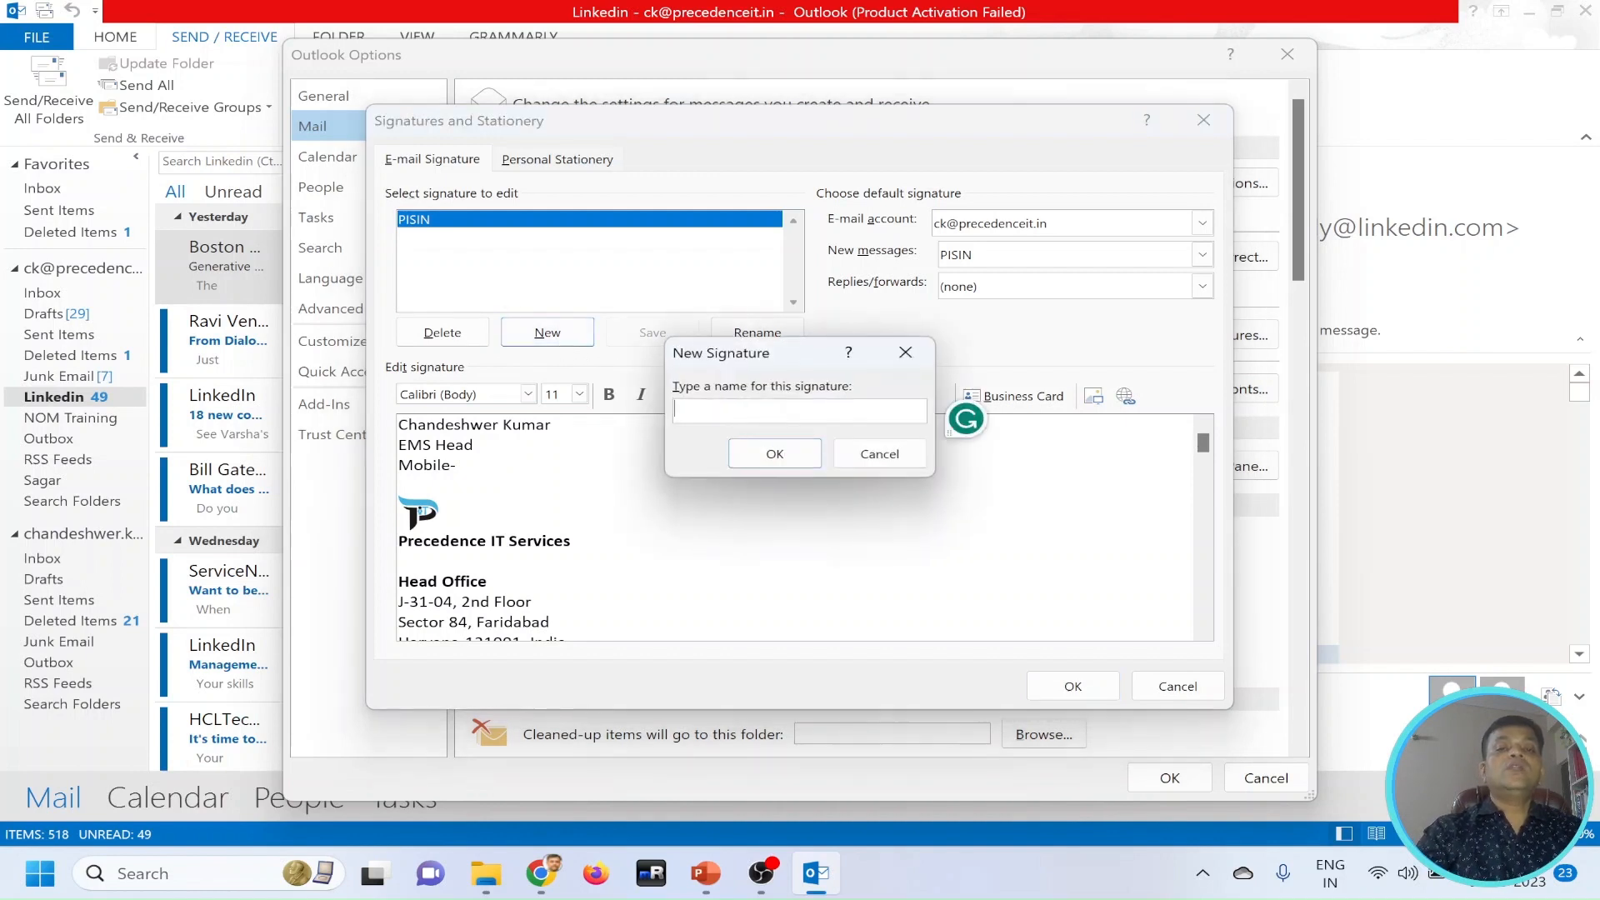
{"action": "type", "text": "Le"}
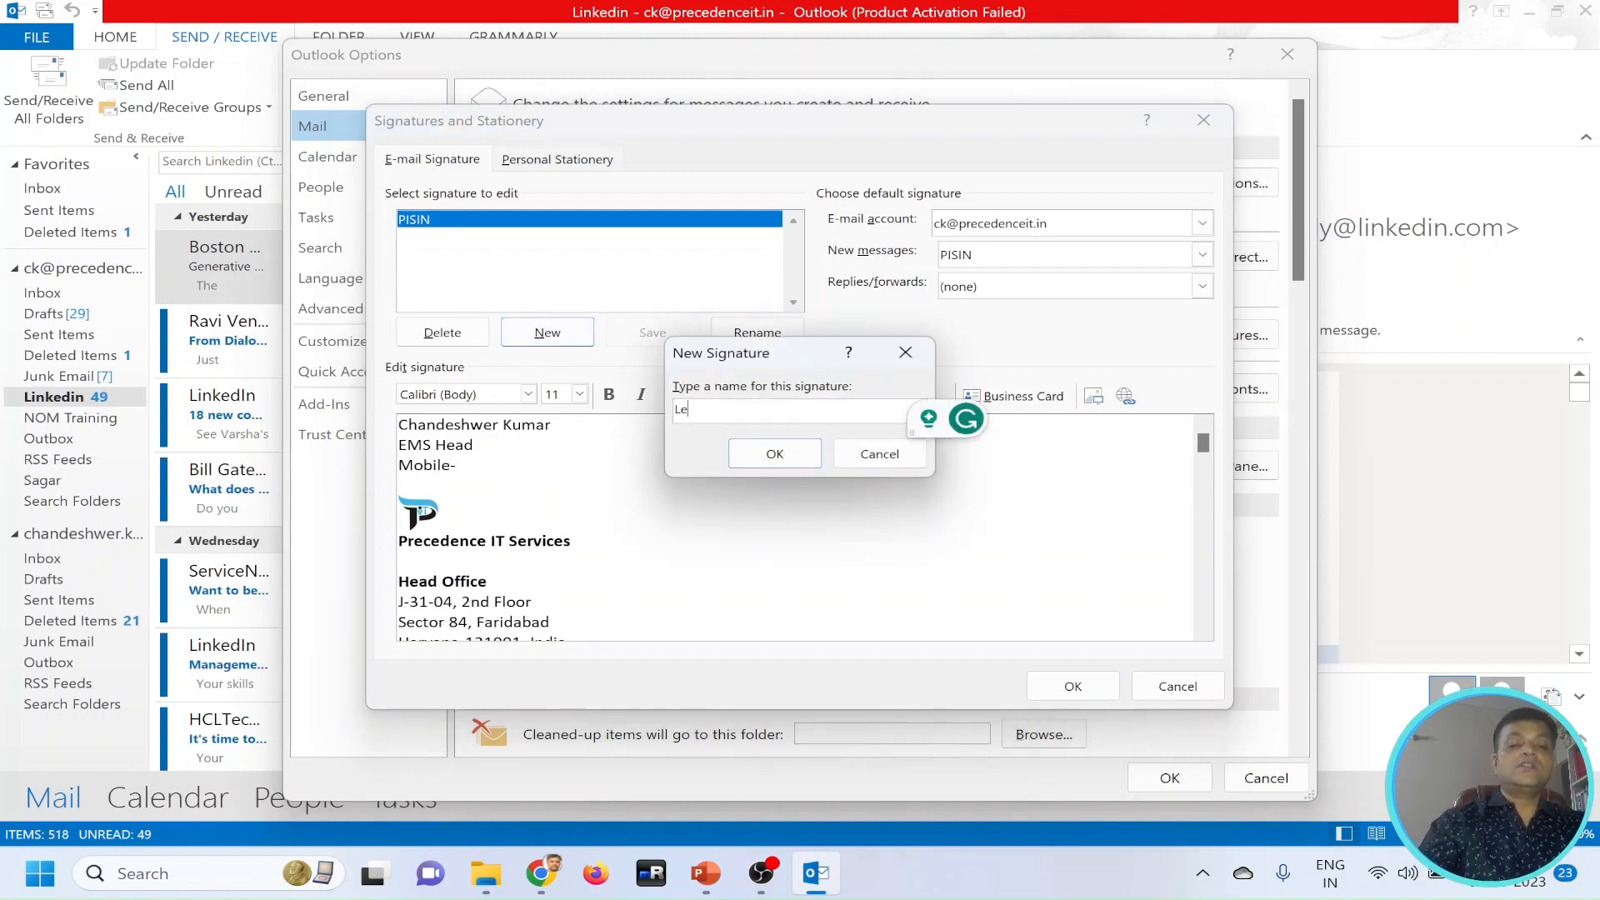
{"action": "type", "text": "arnig"}
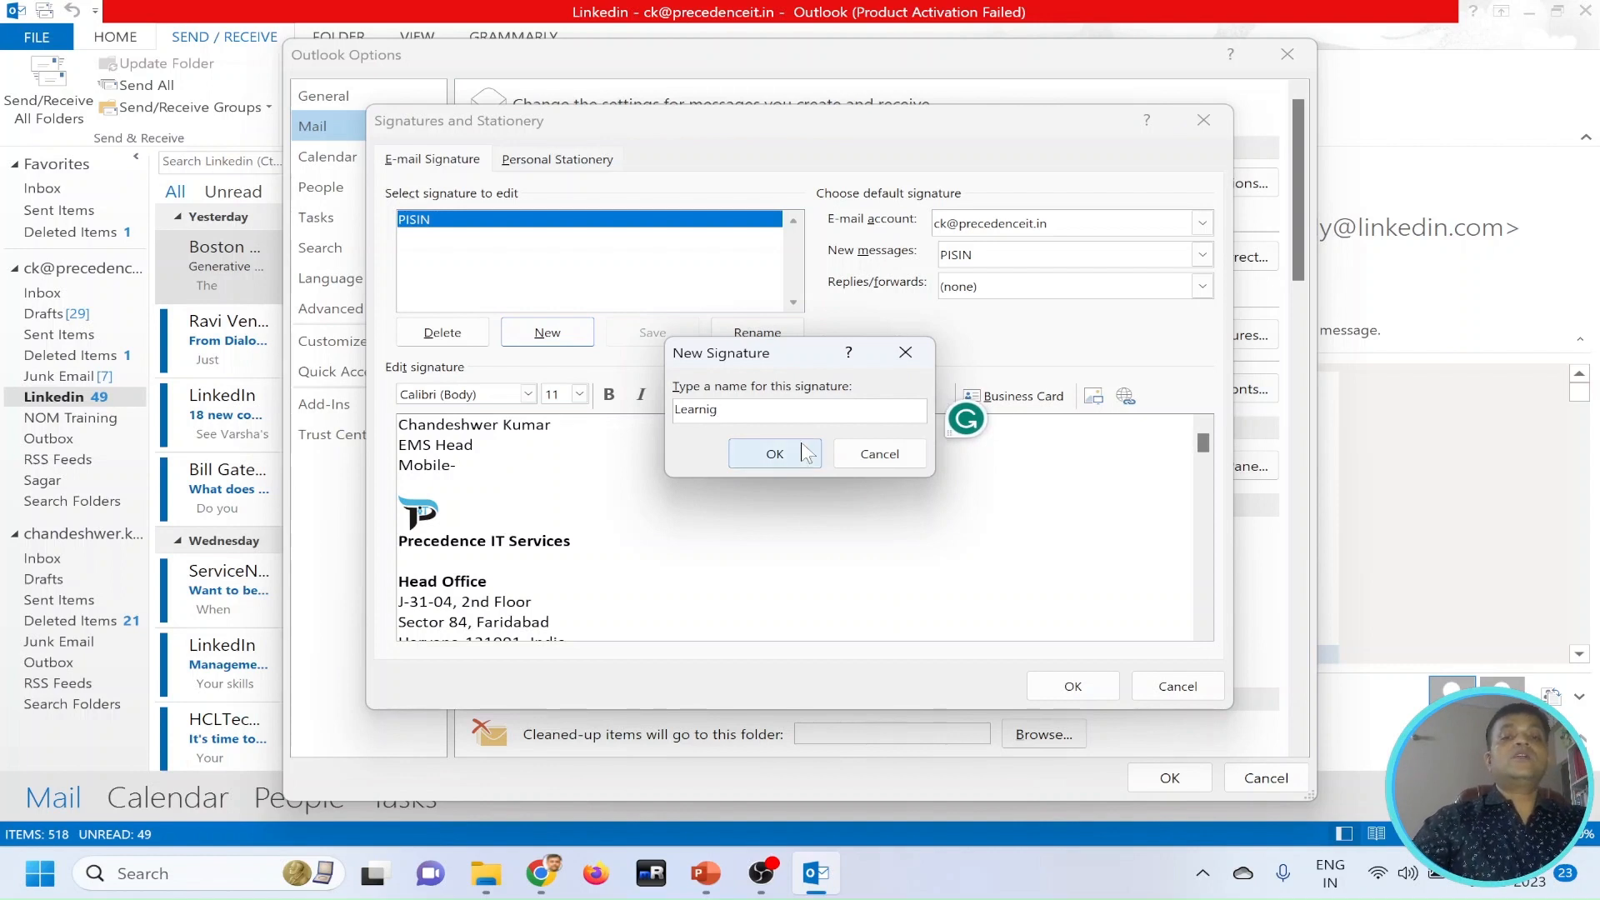
{"action": "left_click", "coordinate": [775, 454]}
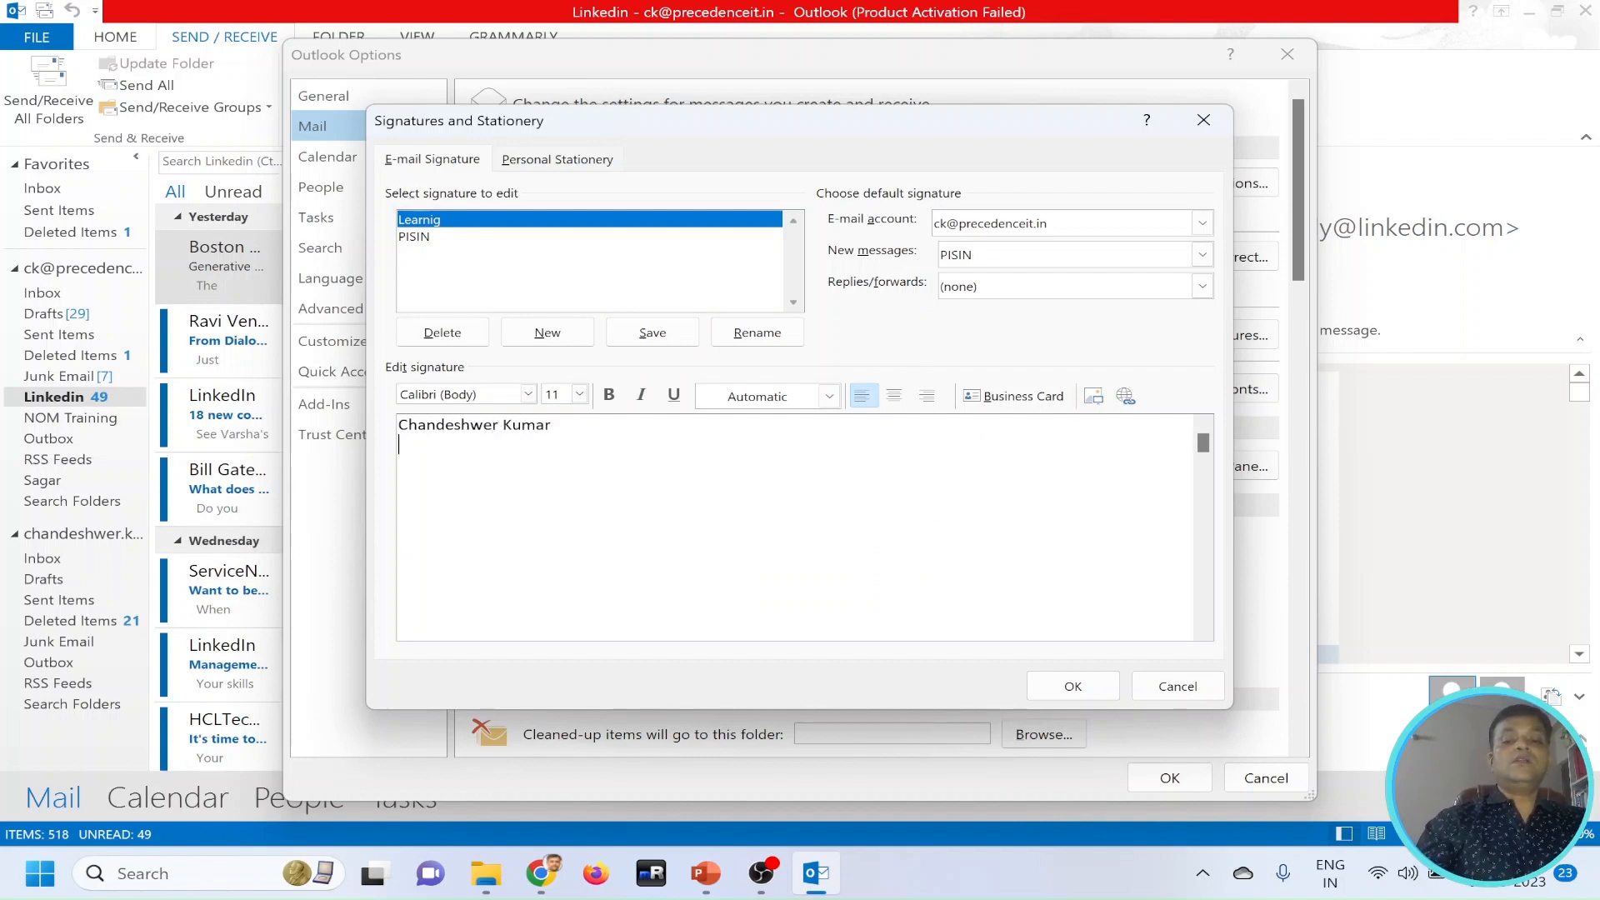
{"action": "type", "text": "ile"}
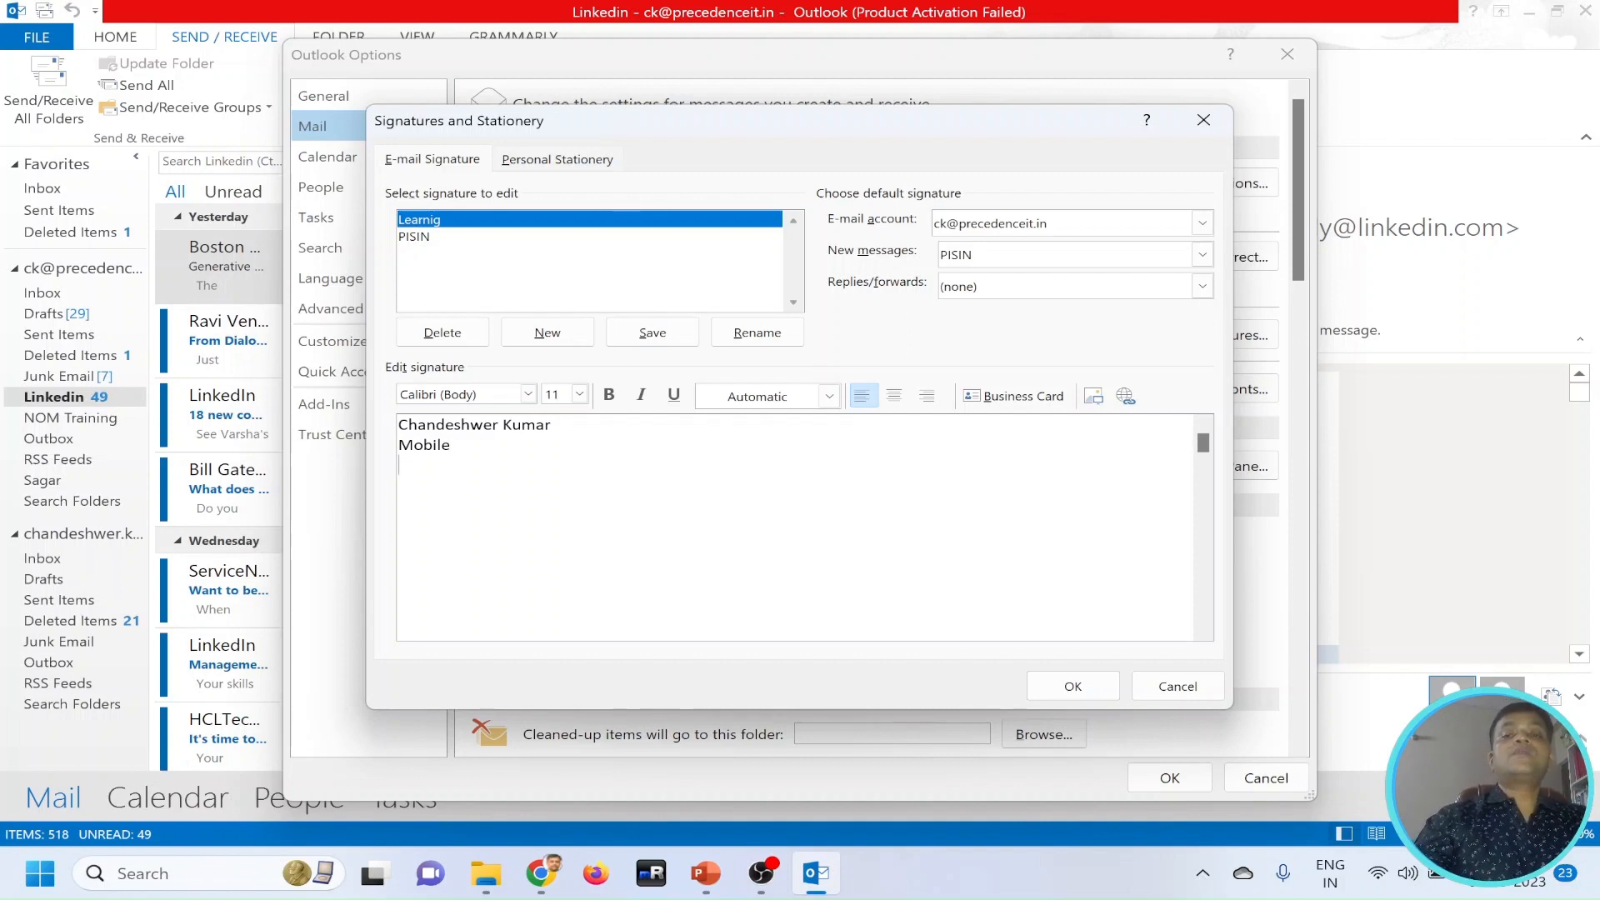
Try Logo1.png from the Learn MS Excel folder as a picture below the signature's "Mobile" line, and delete it again.
{"action": "left_click", "coordinate": [1093, 397]}
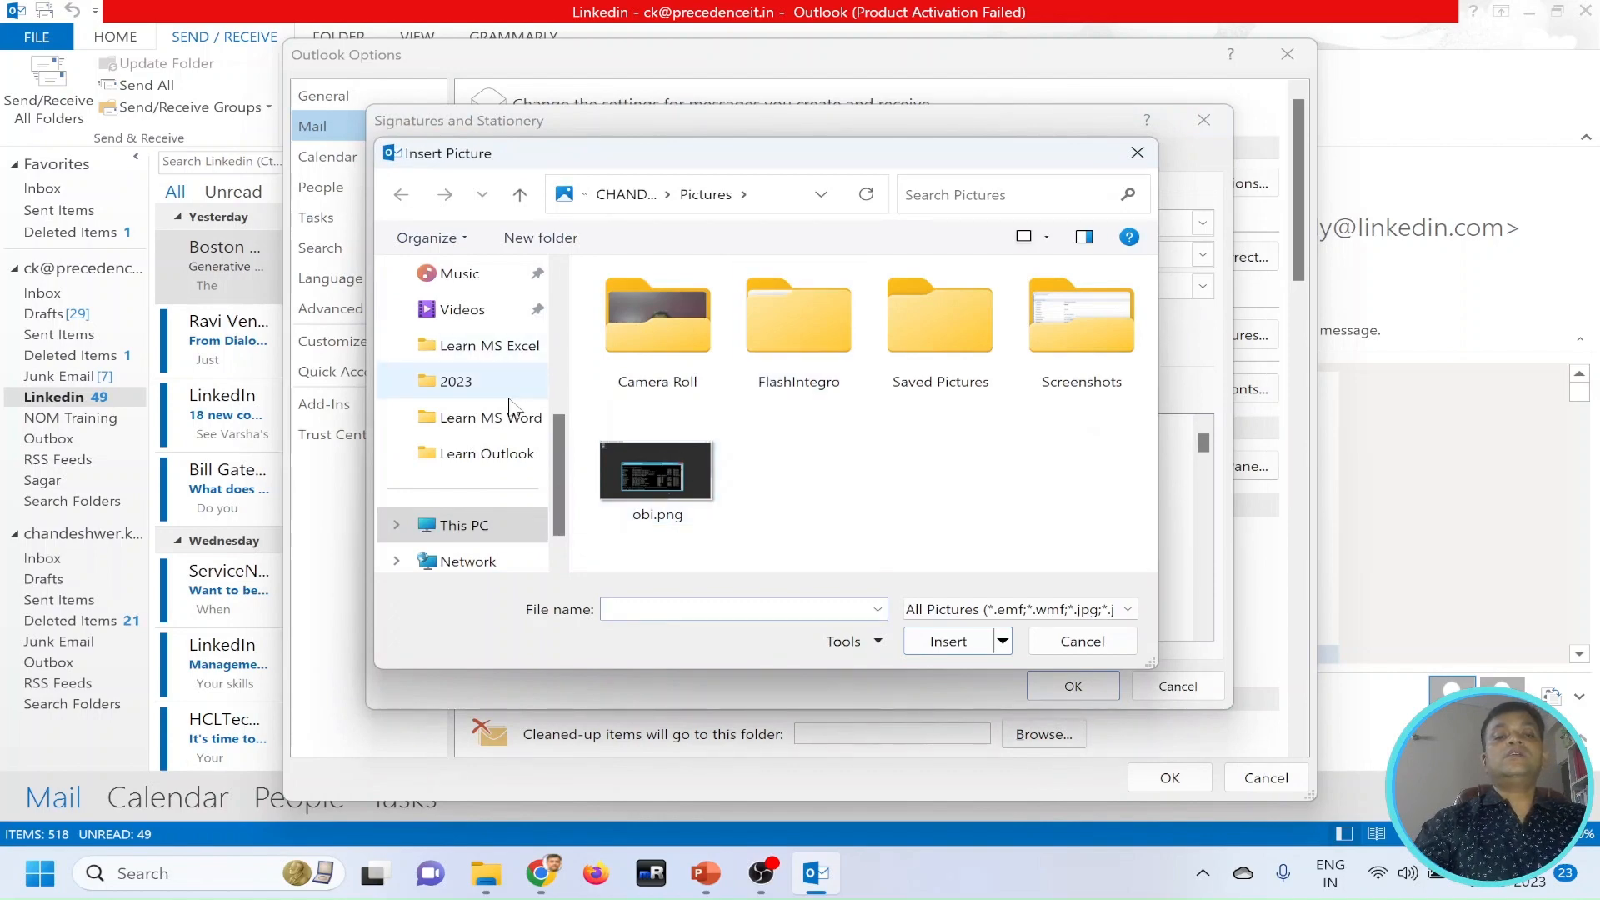
{"action": "scroll", "coordinate": [511, 406], "scroll_direction": "down", "scroll_amount": 2}
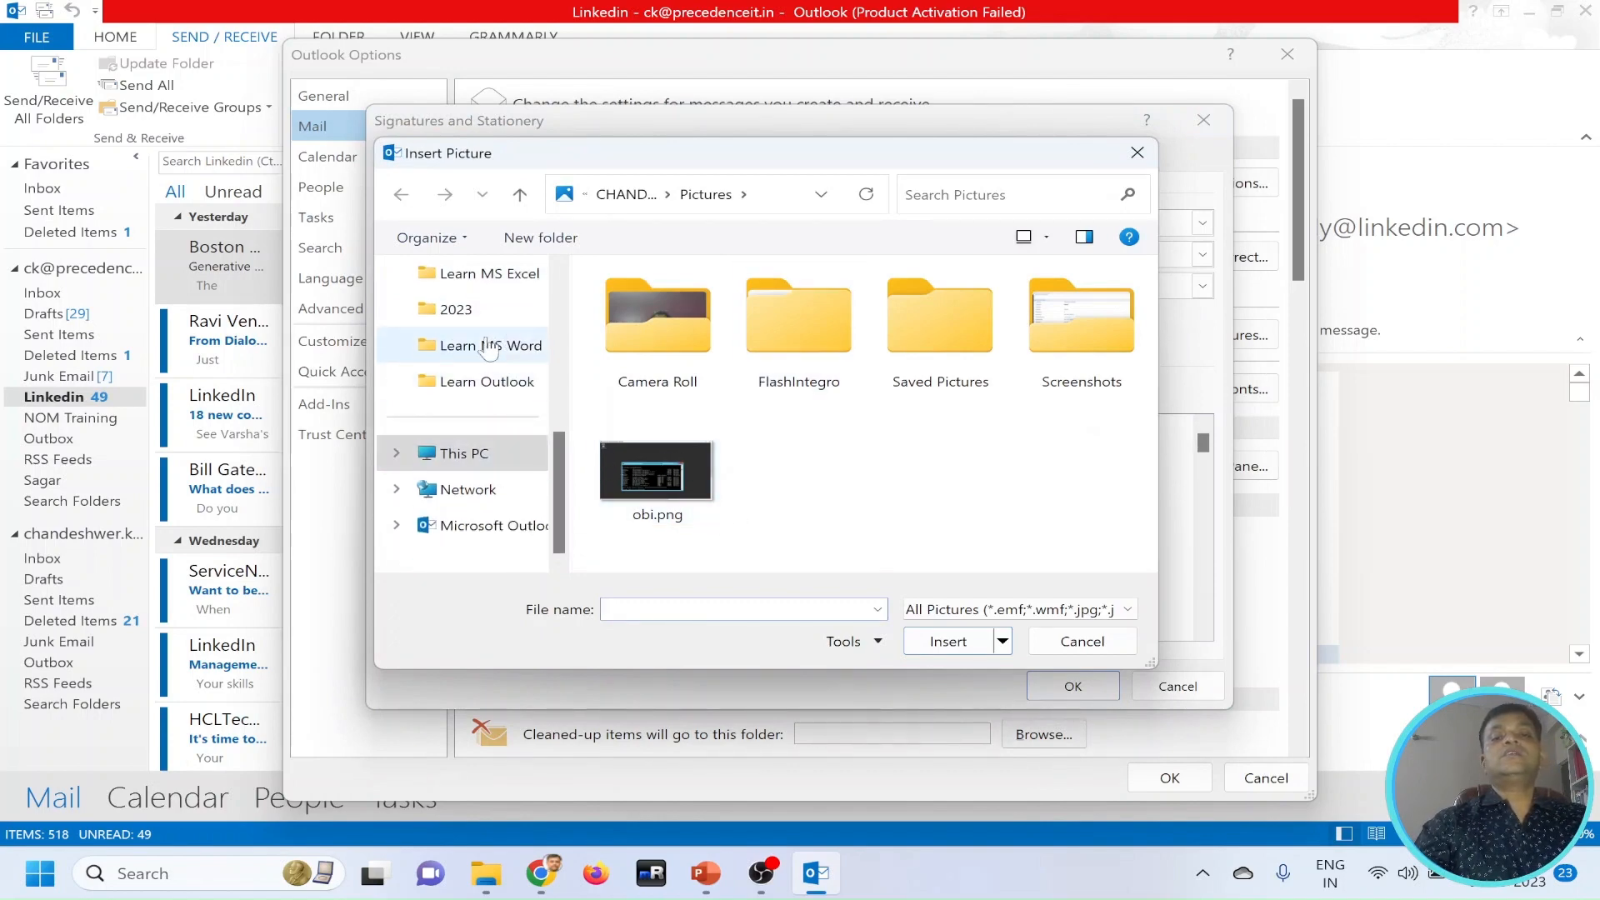
{"action": "left_click", "coordinate": [471, 309]}
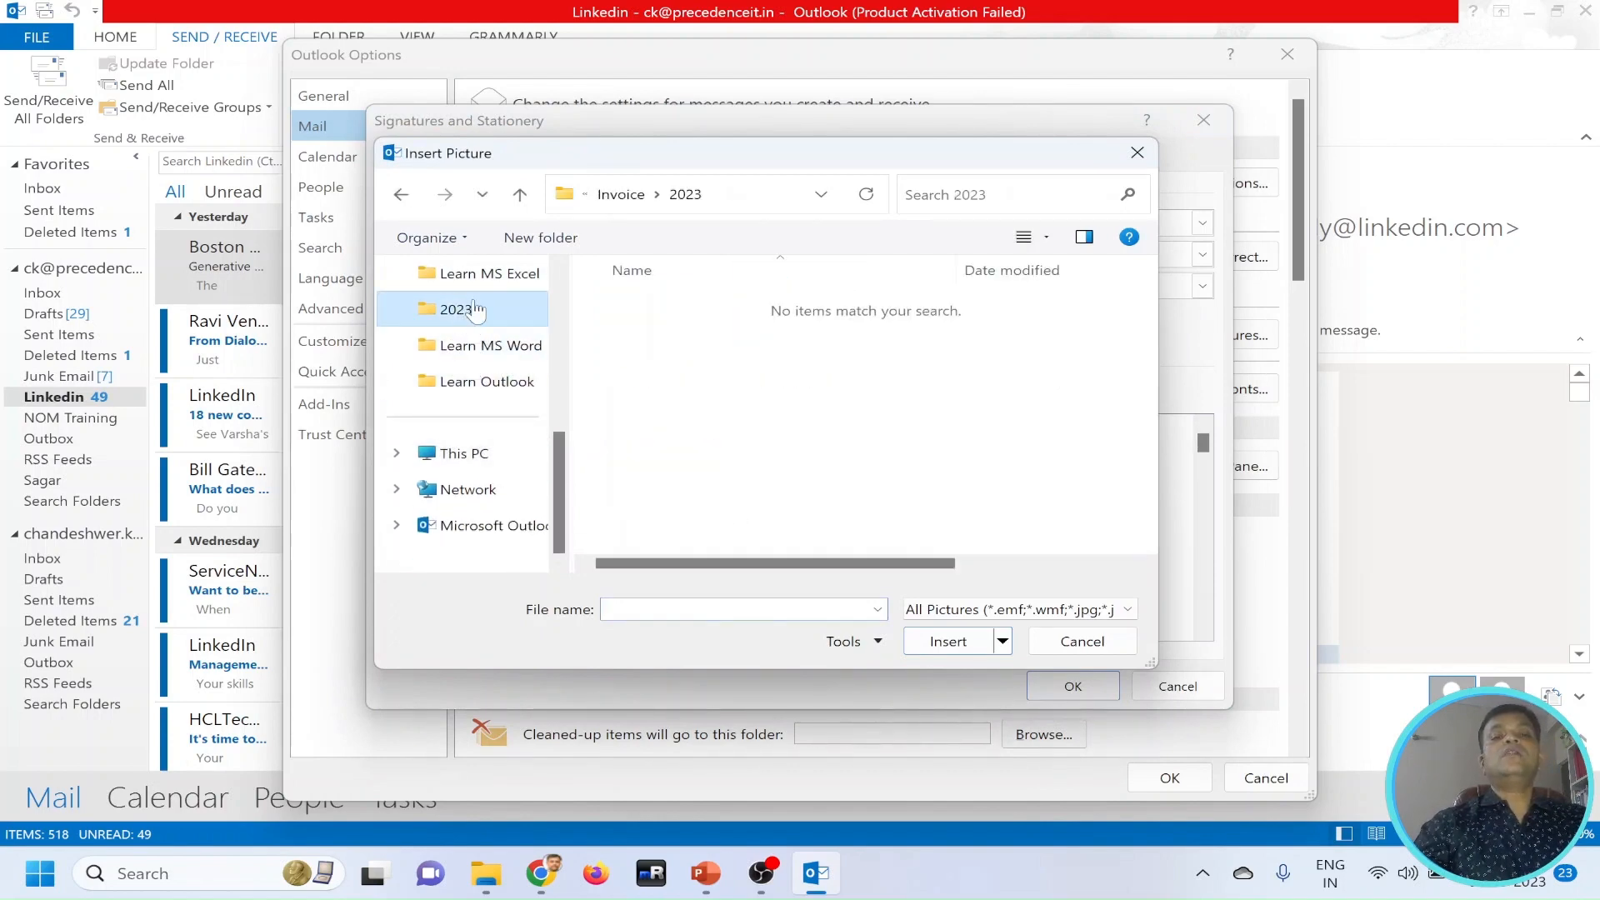
{"action": "left_click", "coordinate": [489, 273]}
{"action": "left_click", "coordinate": [938, 334]}
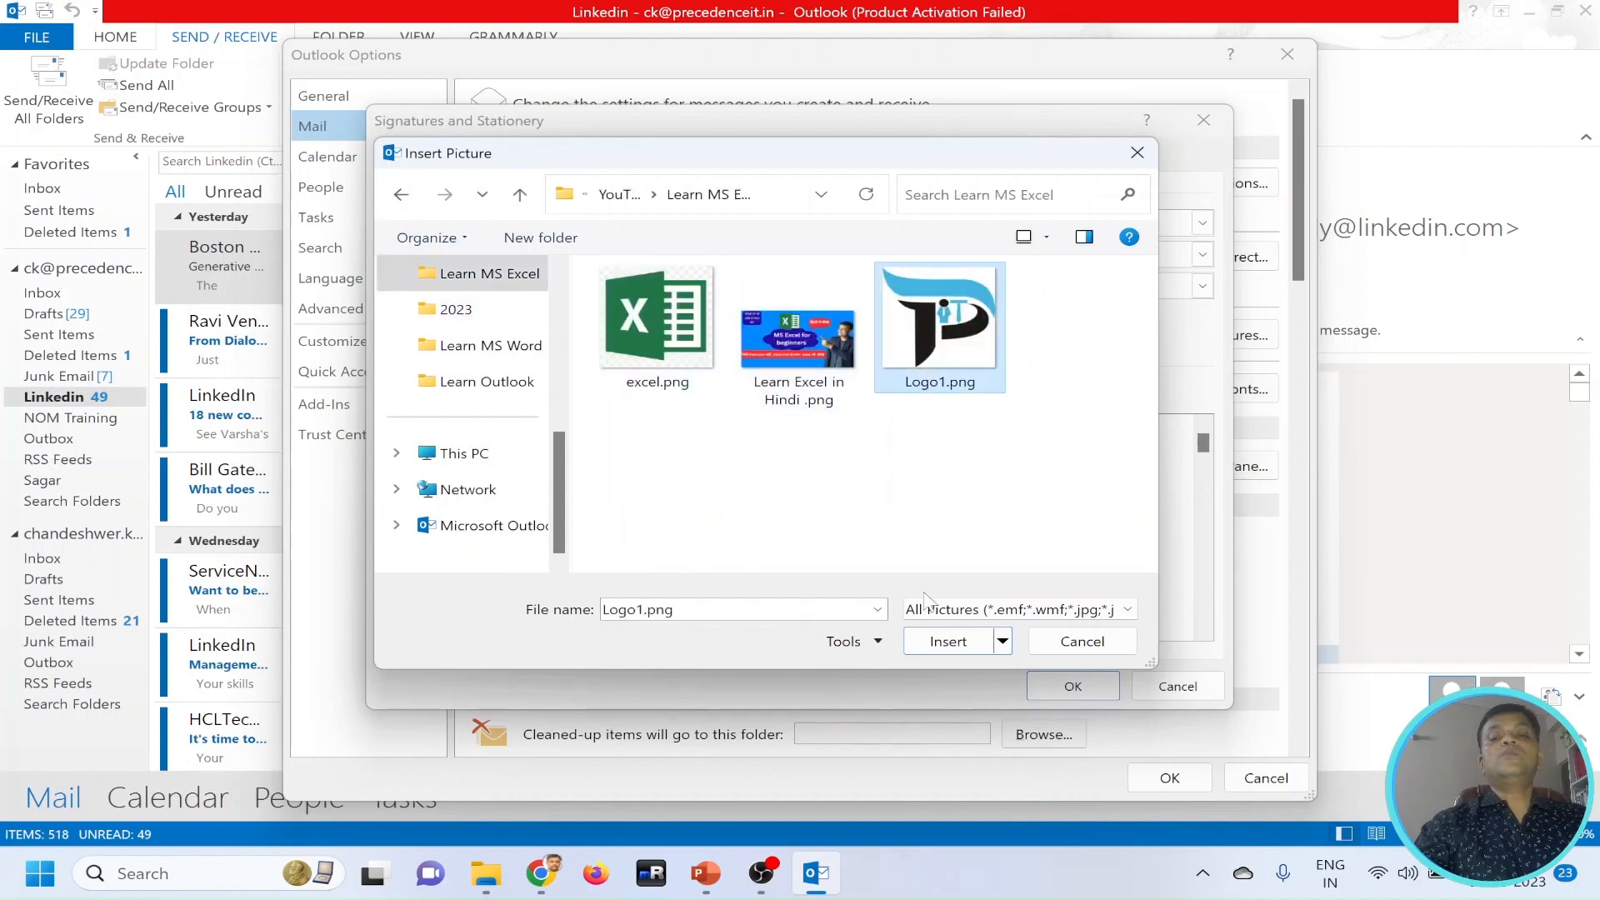
{"action": "left_click", "coordinate": [941, 641]}
{"action": "left_click", "coordinate": [481, 483]}
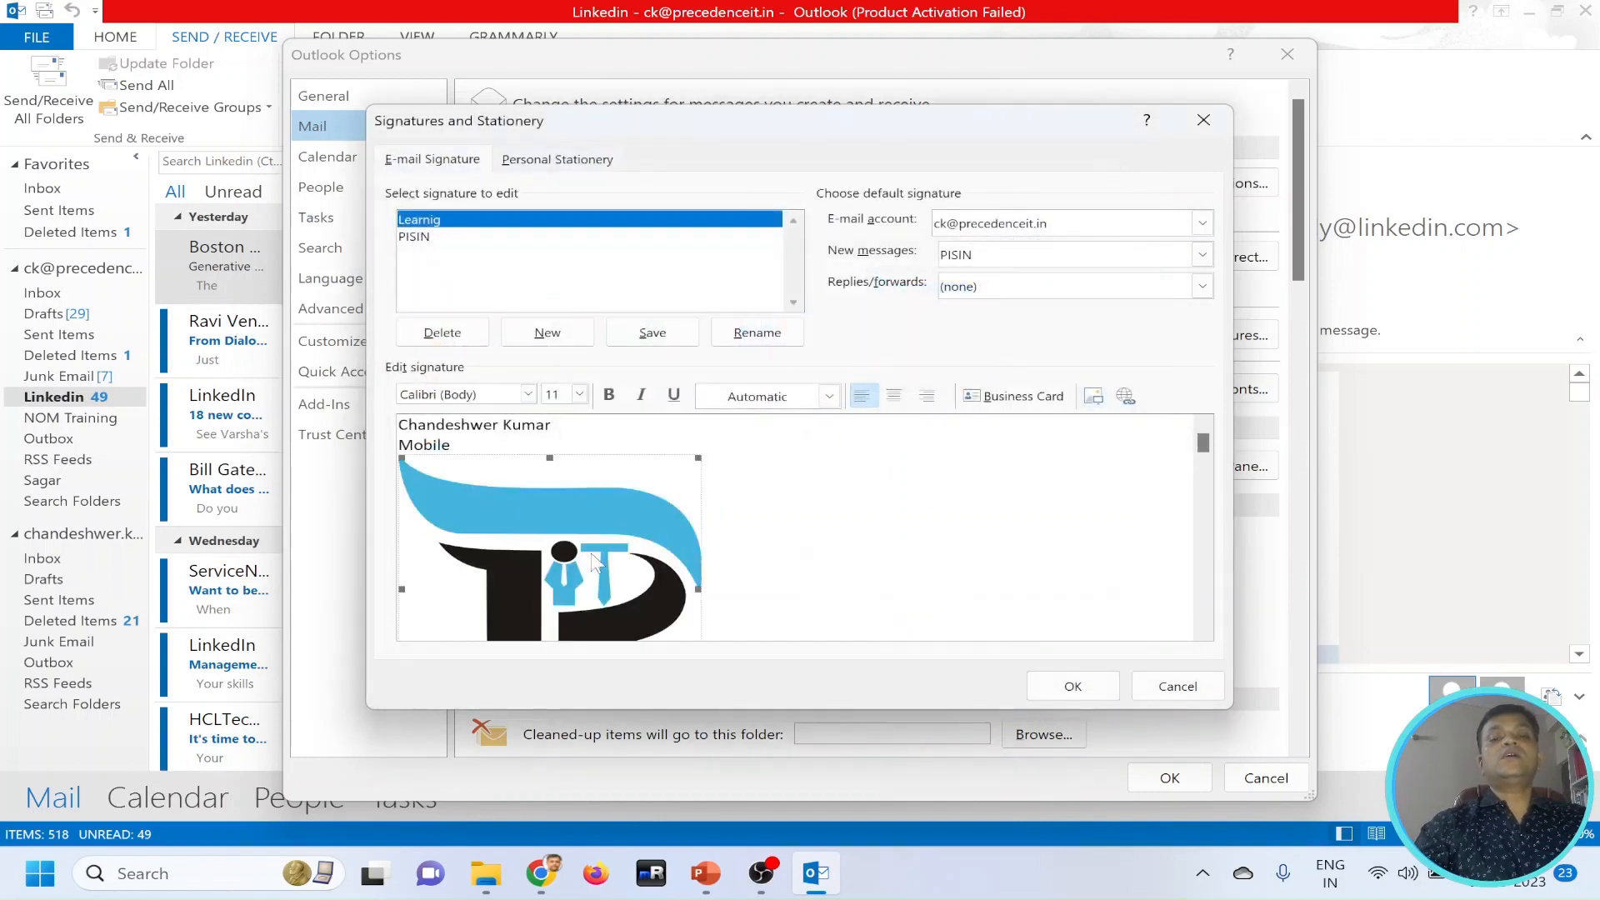
{"action": "key", "text": "Delete"}
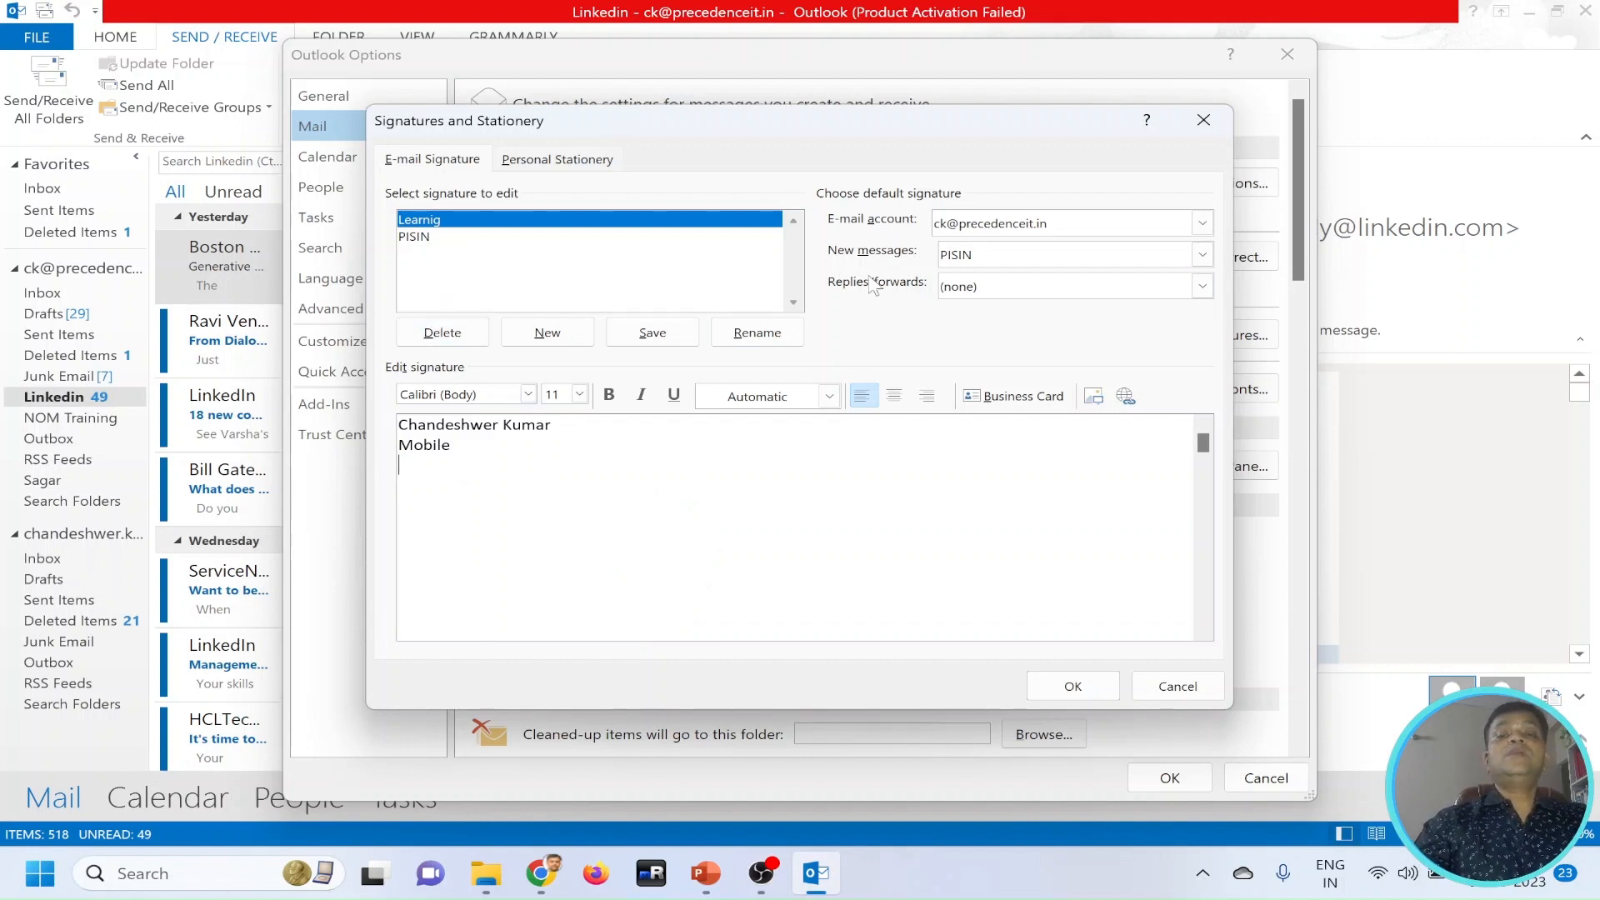
Choose PISIN as the default signature for new messages and save the signature settings.
{"action": "left_click", "coordinate": [1018, 255]}
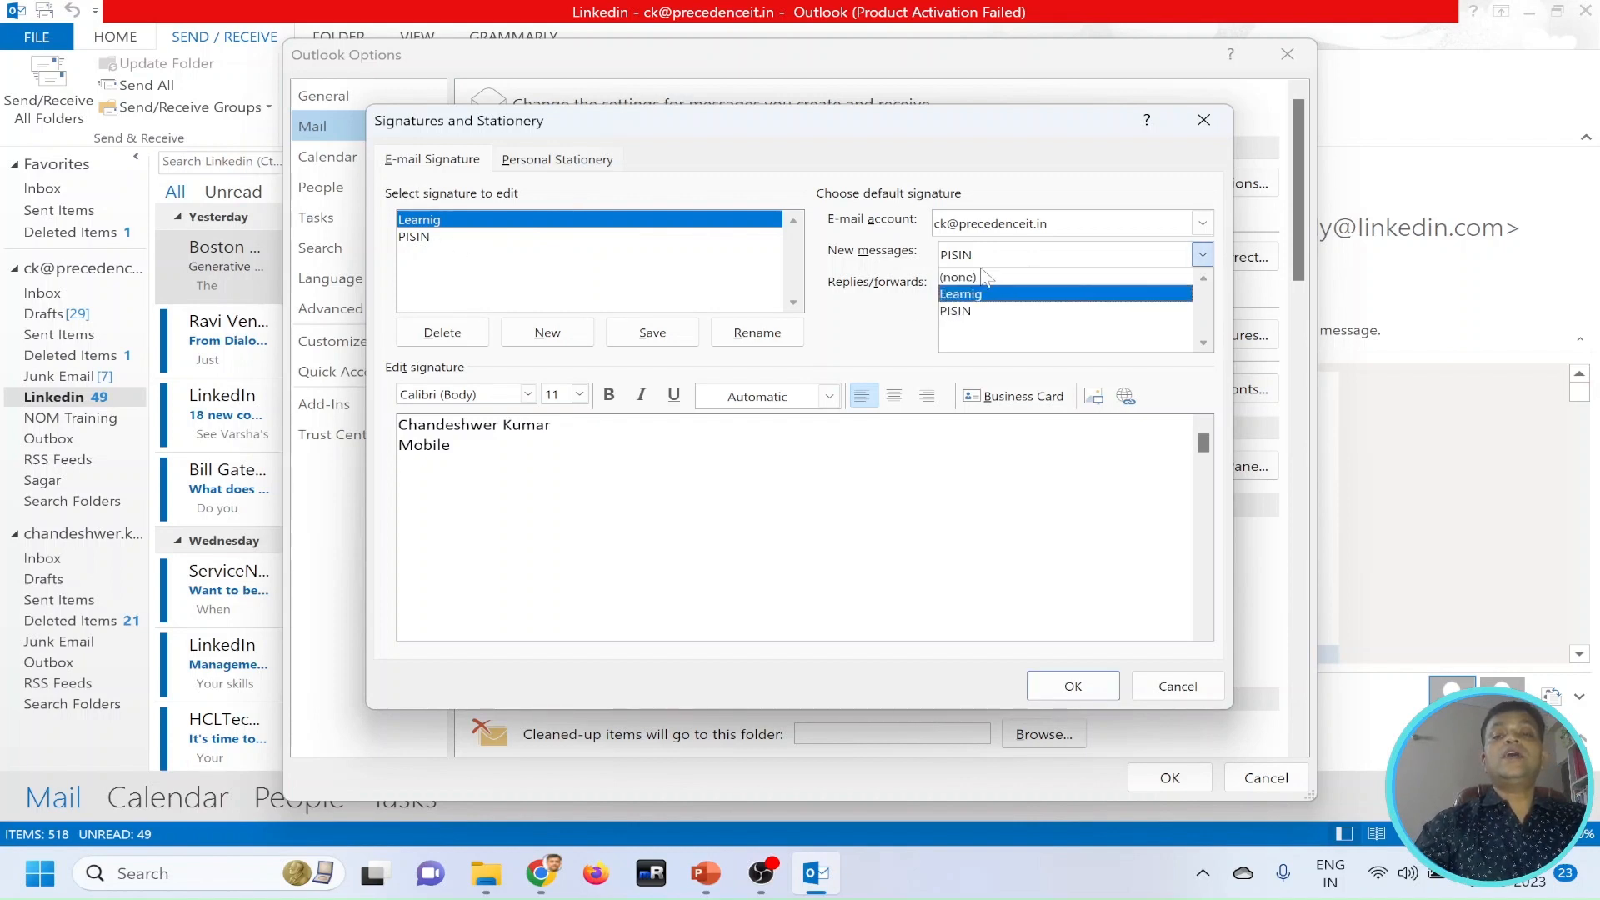
{"action": "left_click", "coordinate": [967, 313]}
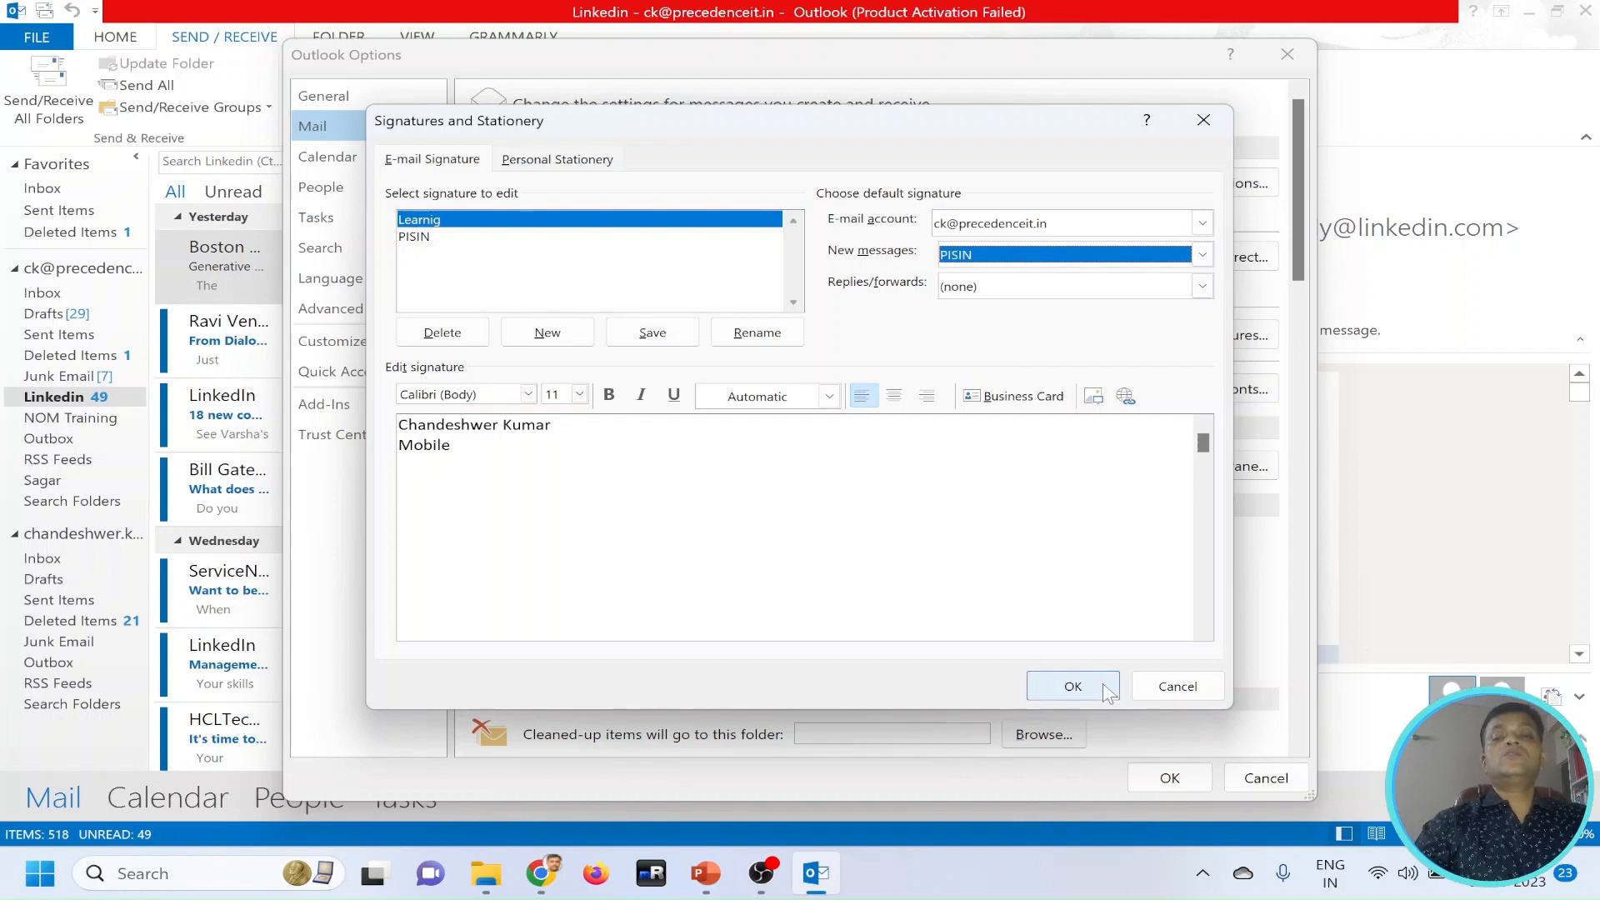
{"action": "left_click", "coordinate": [1075, 685]}
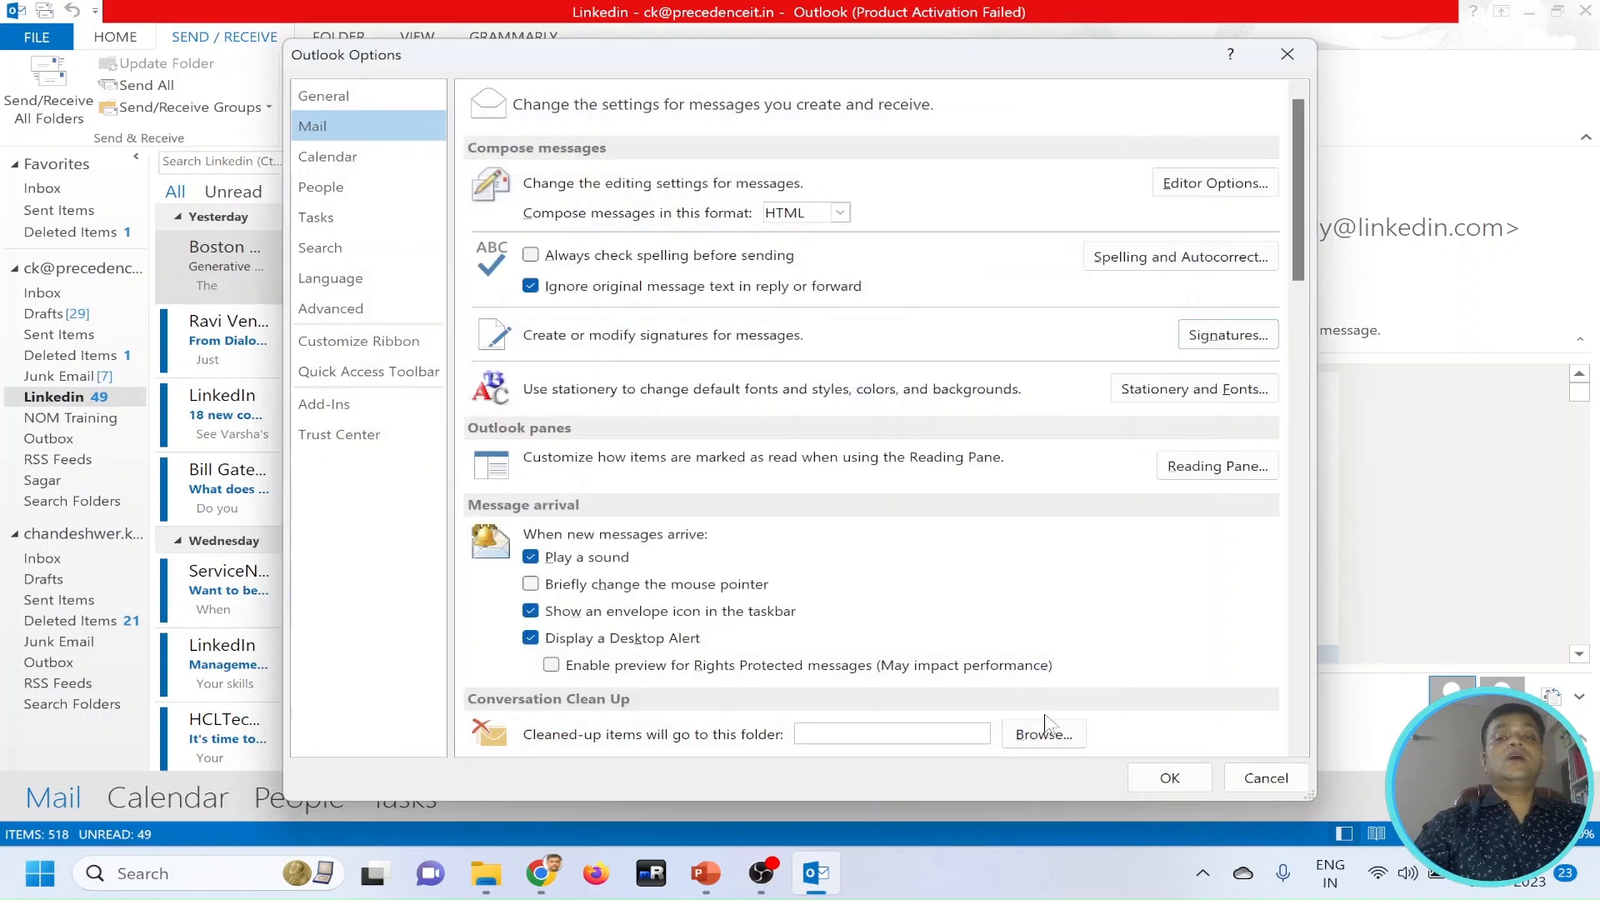
Confirm the mail options, check the default signature in a new blank message, and close that message.
{"action": "left_click", "coordinate": [1152, 783]}
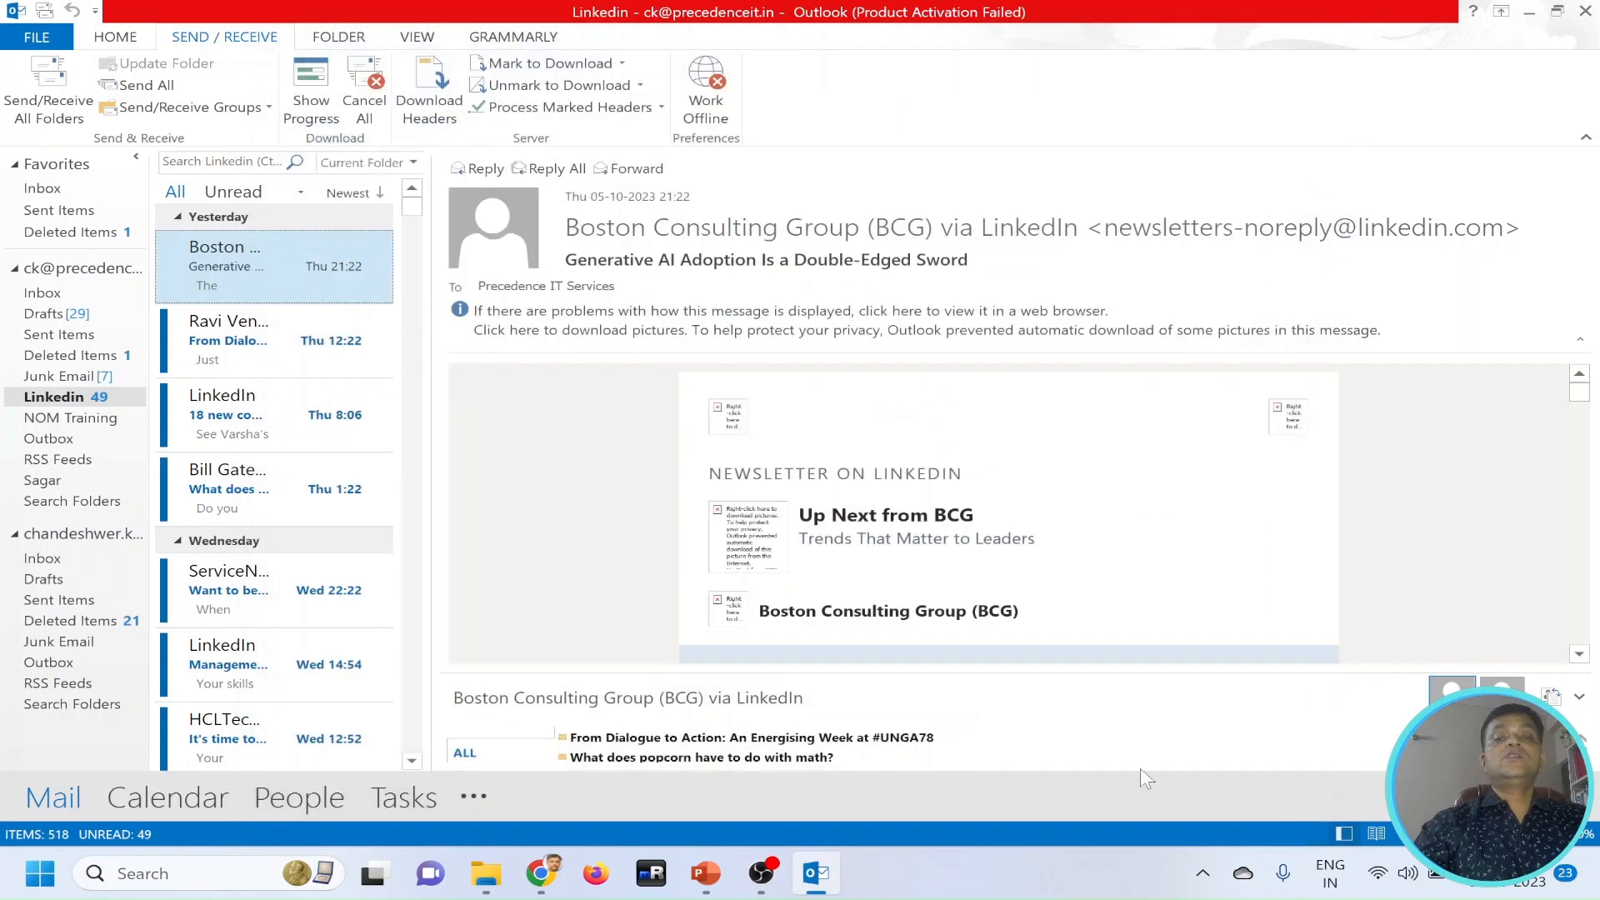
{"action": "key", "text": "ctrl+n"}
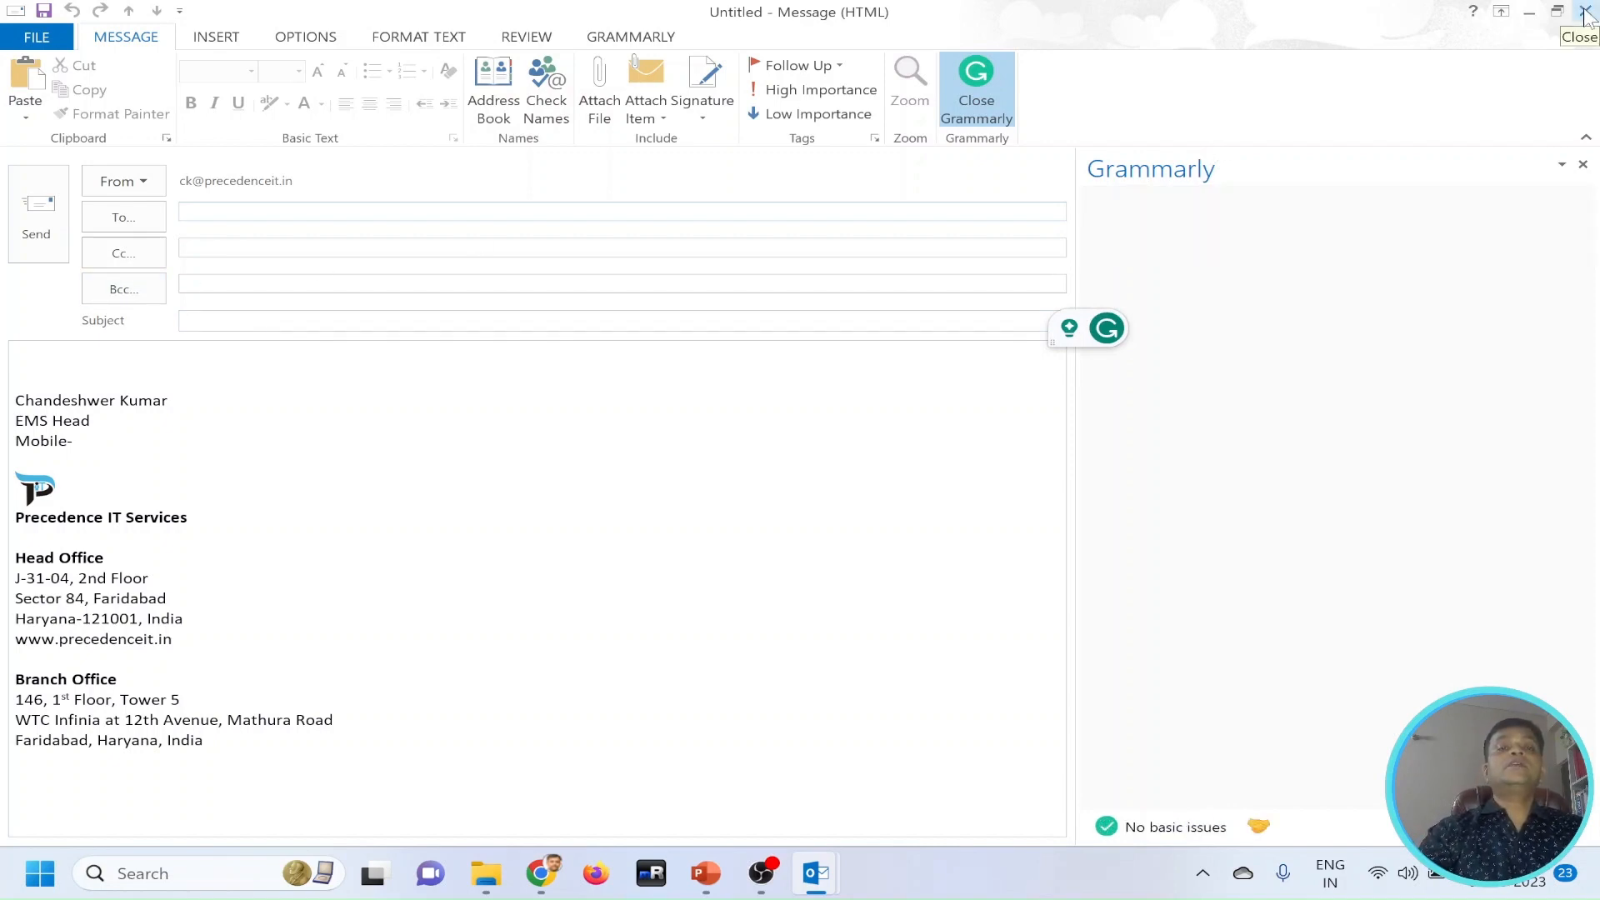
{"action": "left_click", "coordinate": [1585, 12]}
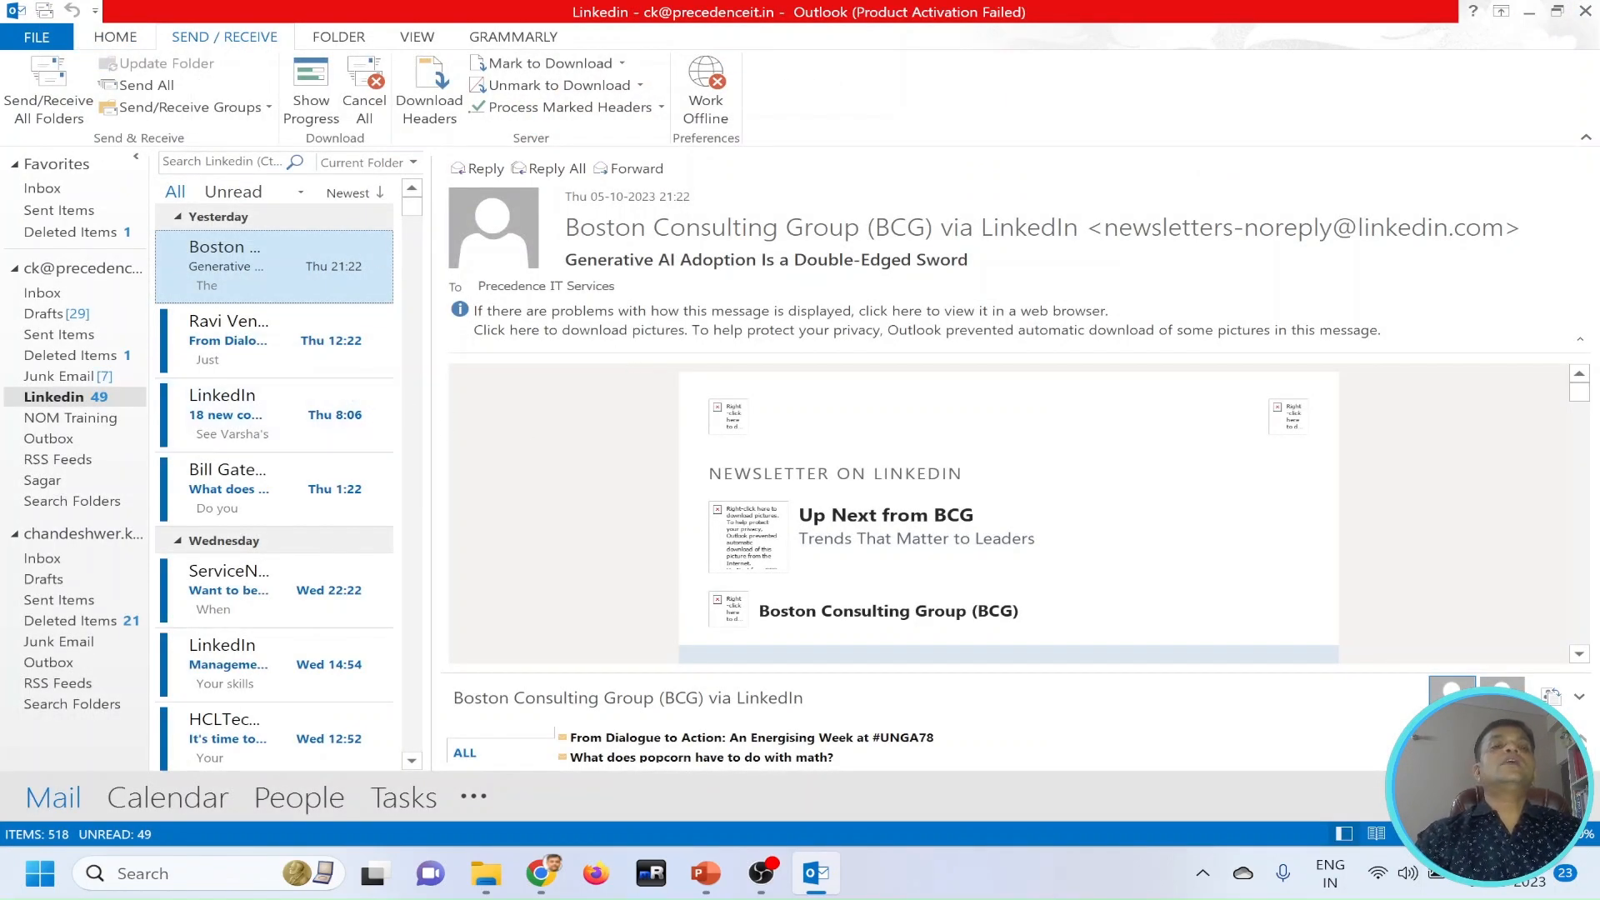
Create a new meeting request addressed to two attendees, with the subject "Project Update".
{"action": "left_click", "coordinate": [121, 37]}
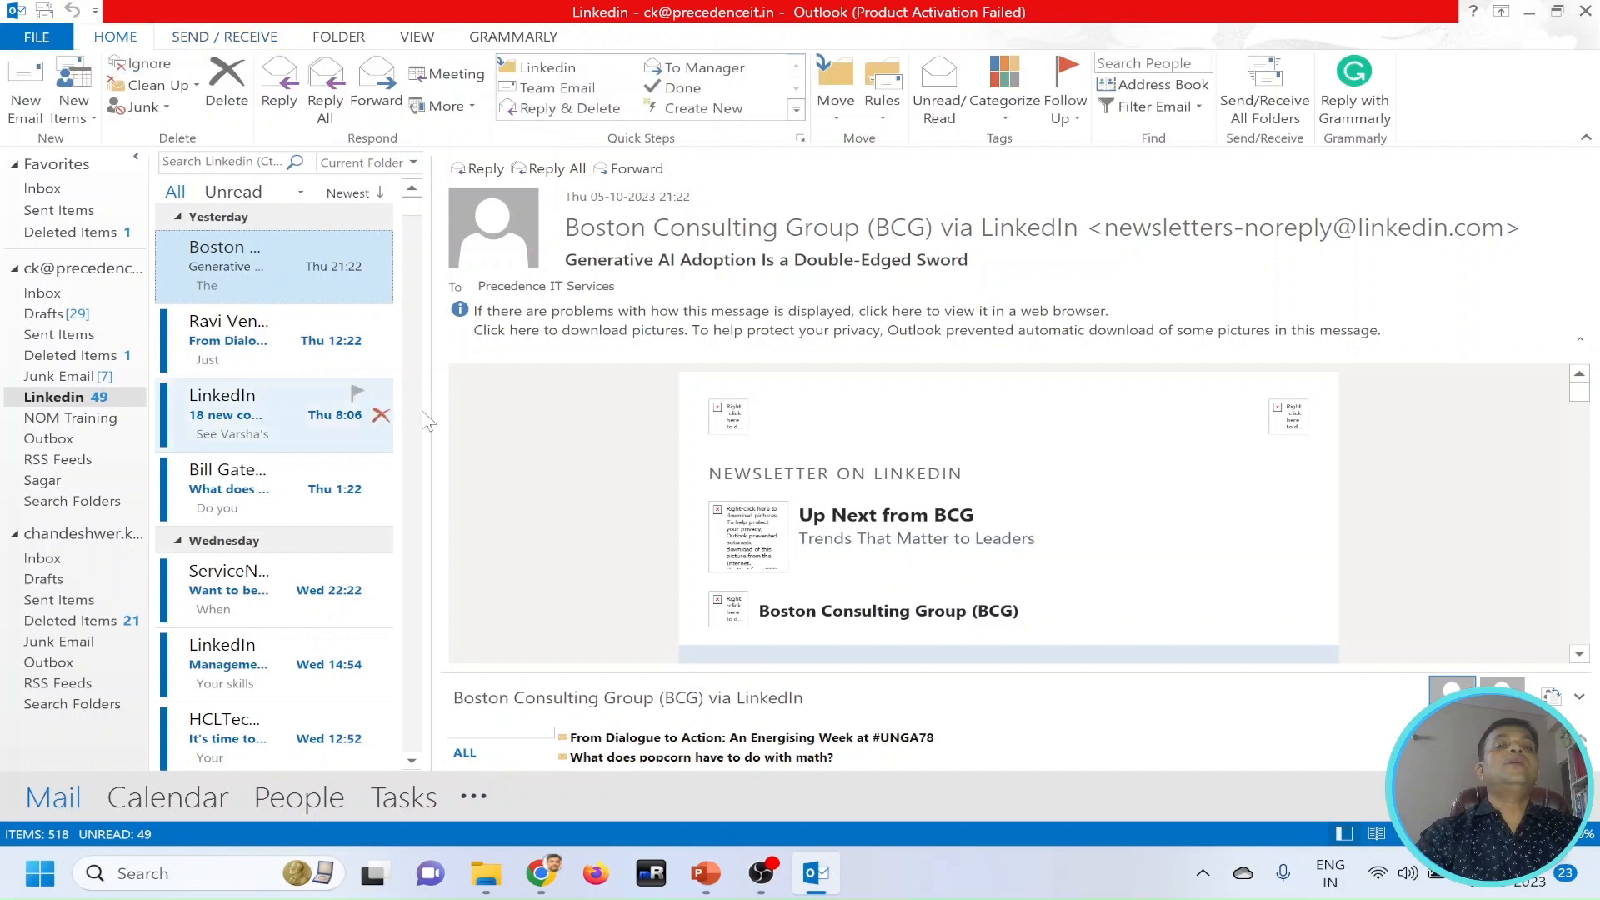
{"action": "left_click", "coordinate": [92, 118]}
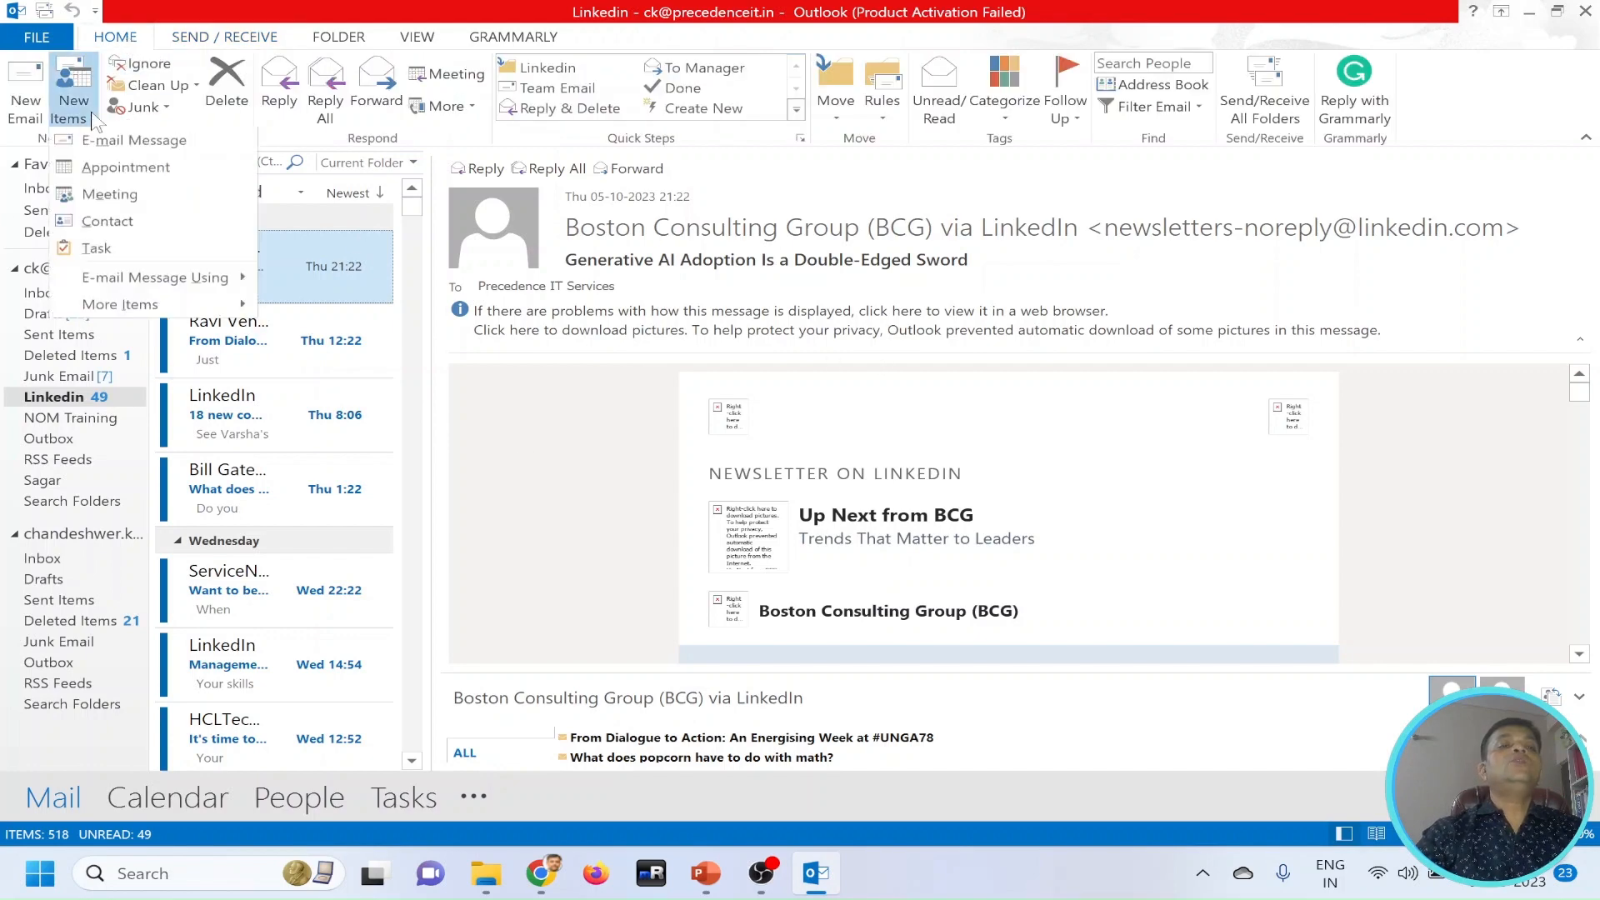
{"action": "left_click", "coordinate": [111, 200]}
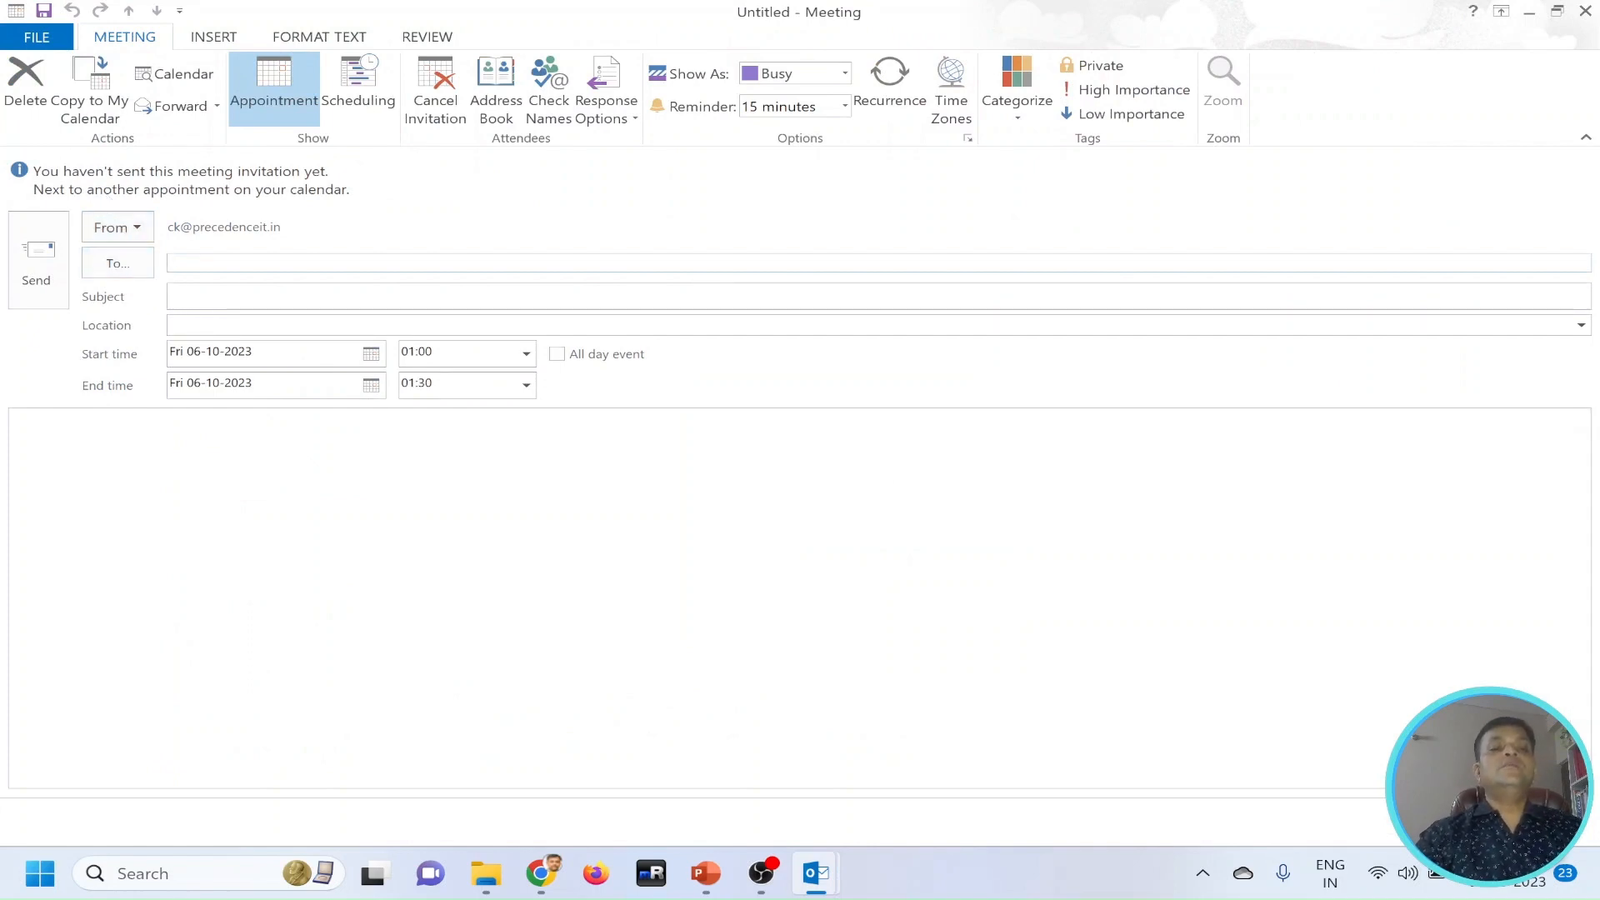
{"action": "type", "text": "ck"}
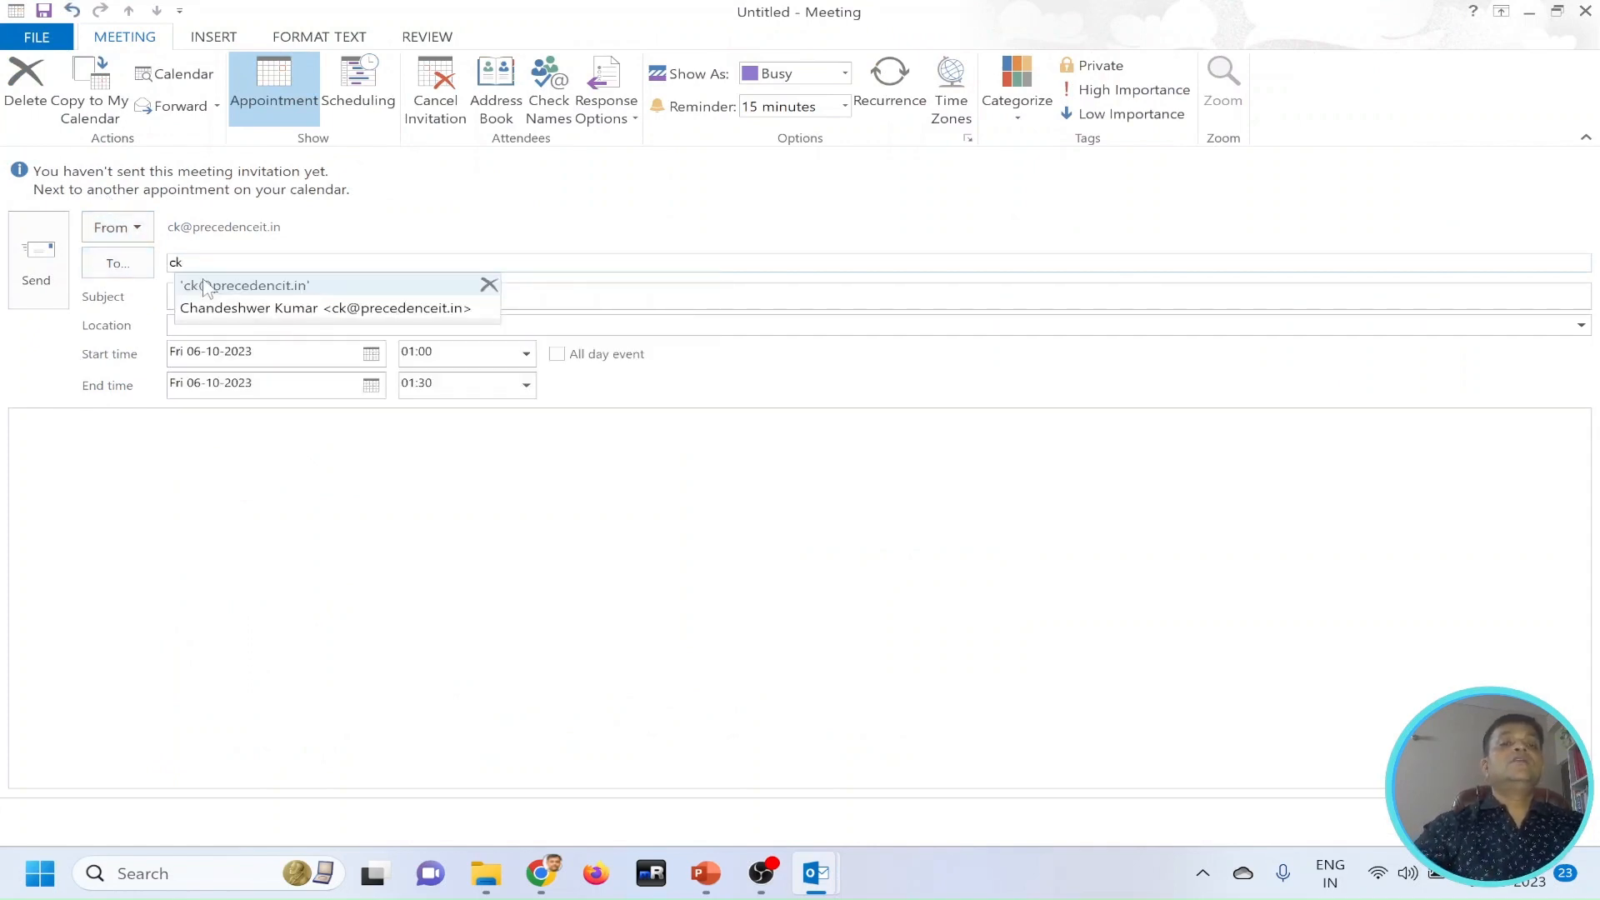
{"action": "left_click", "coordinate": [200, 307]}
{"action": "type", "text": "cj"}
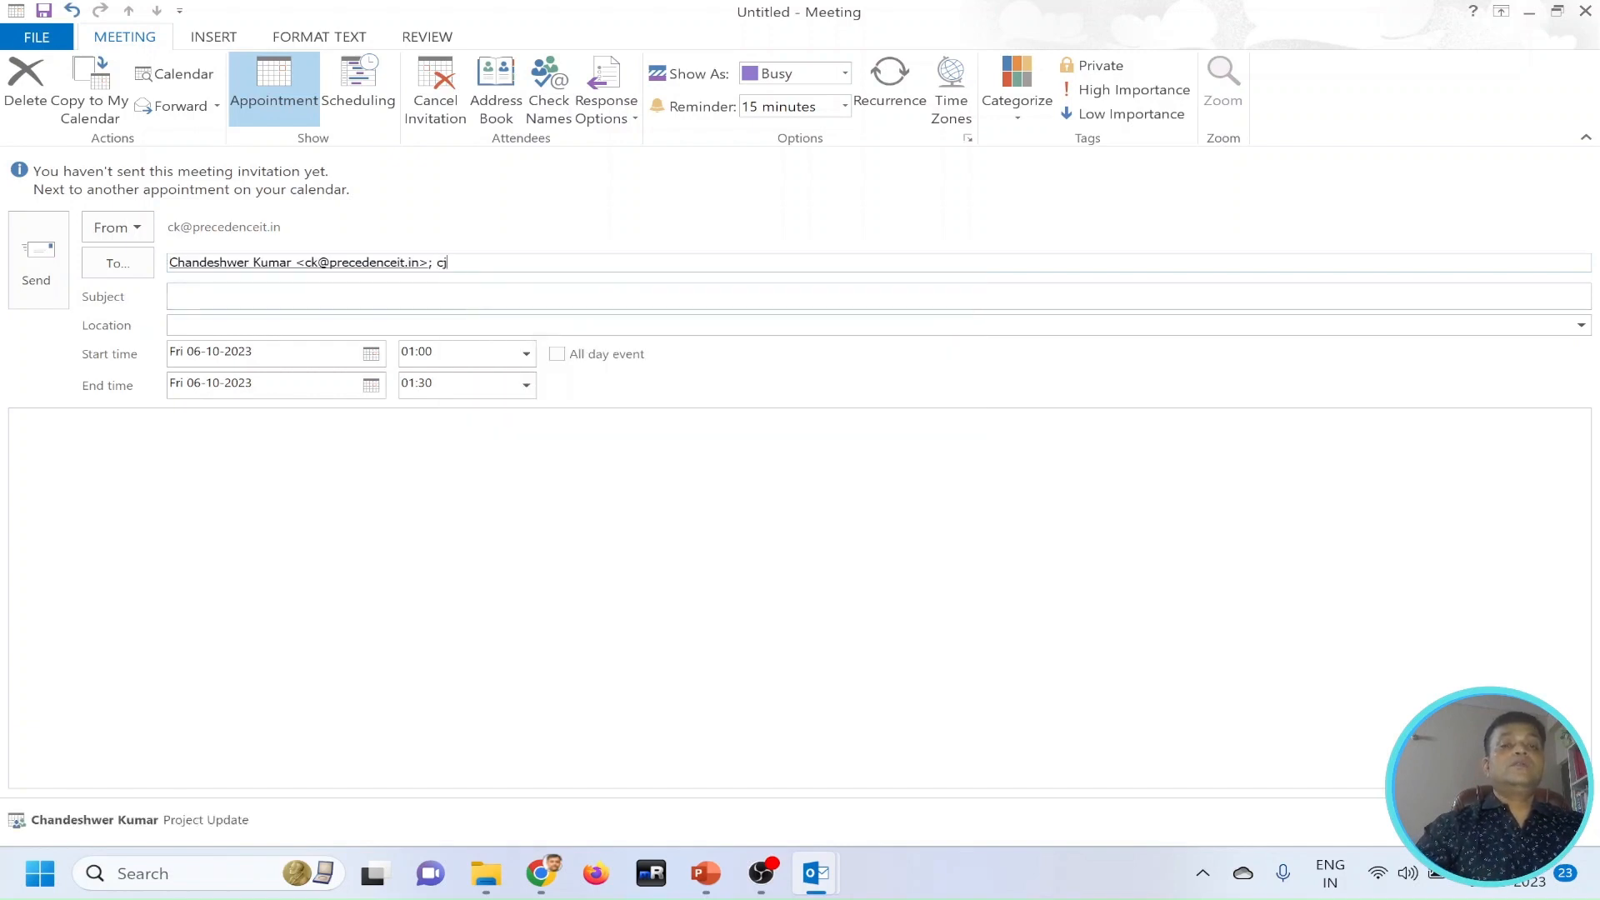
{"action": "key", "text": "BackSpace"}
{"action": "type", "text": "h"}
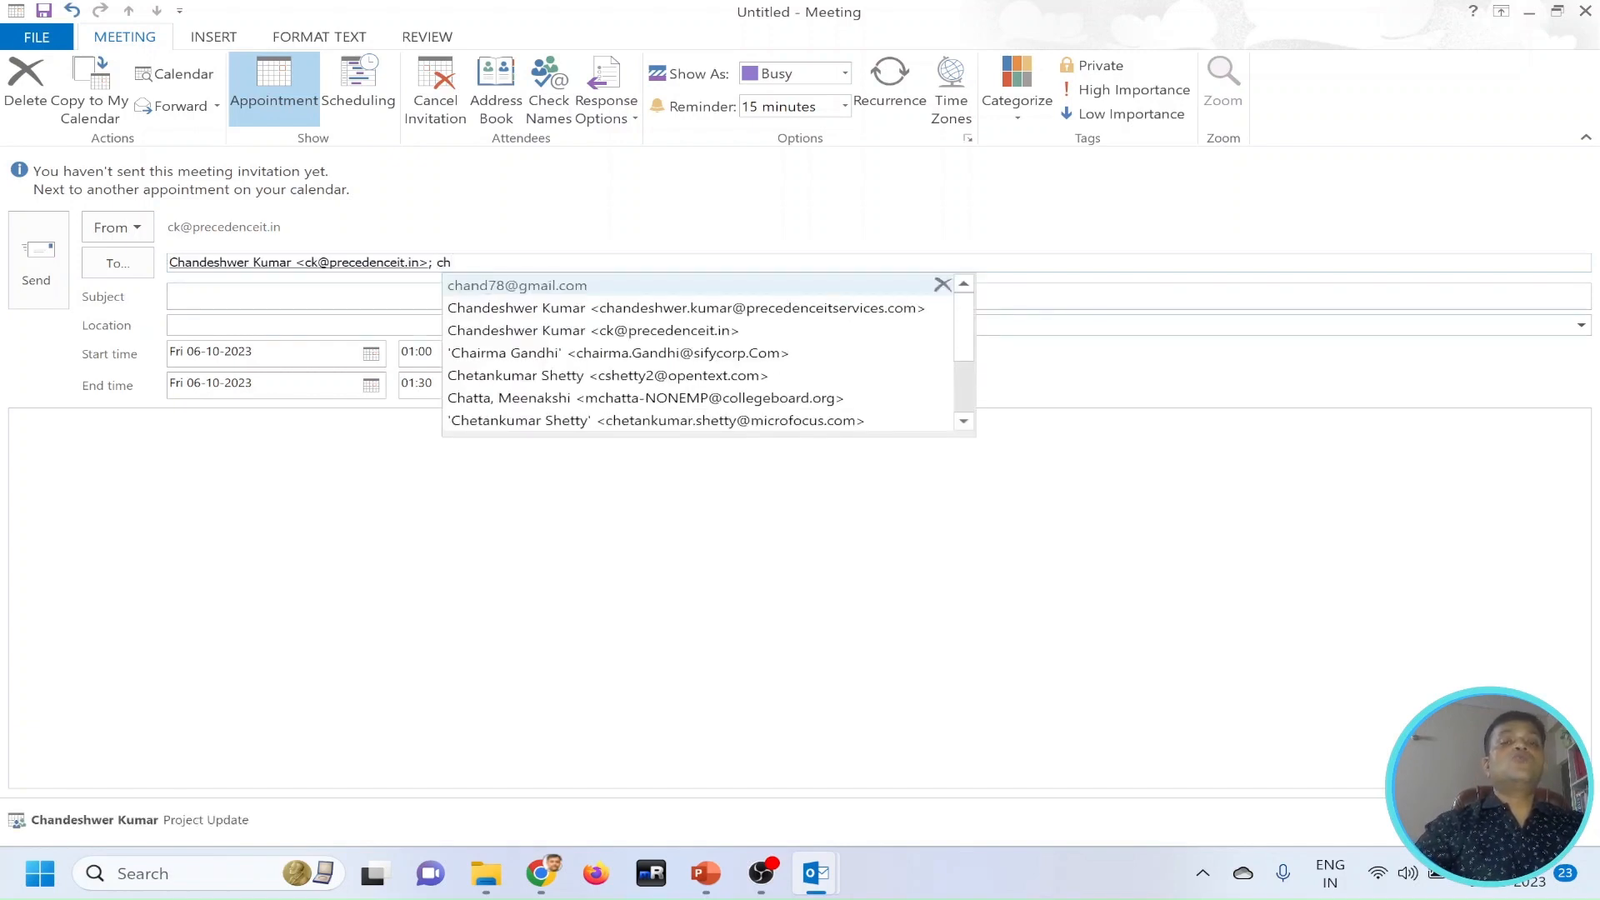
{"action": "left_click", "coordinate": [512, 288]}
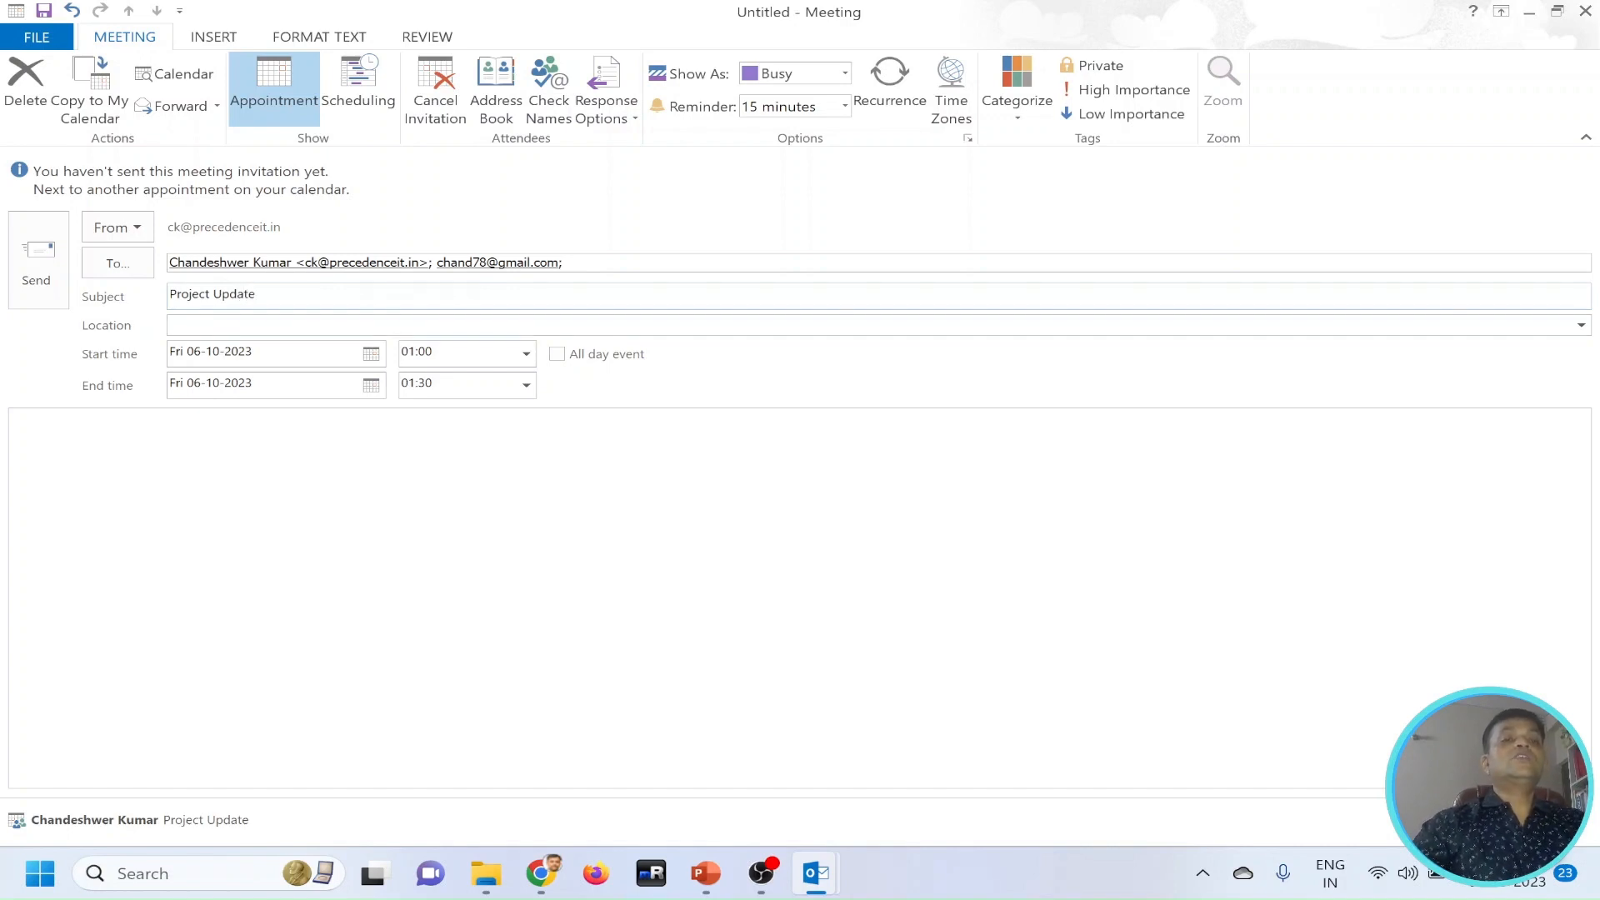
{"action": "key", "text": "Tab"}
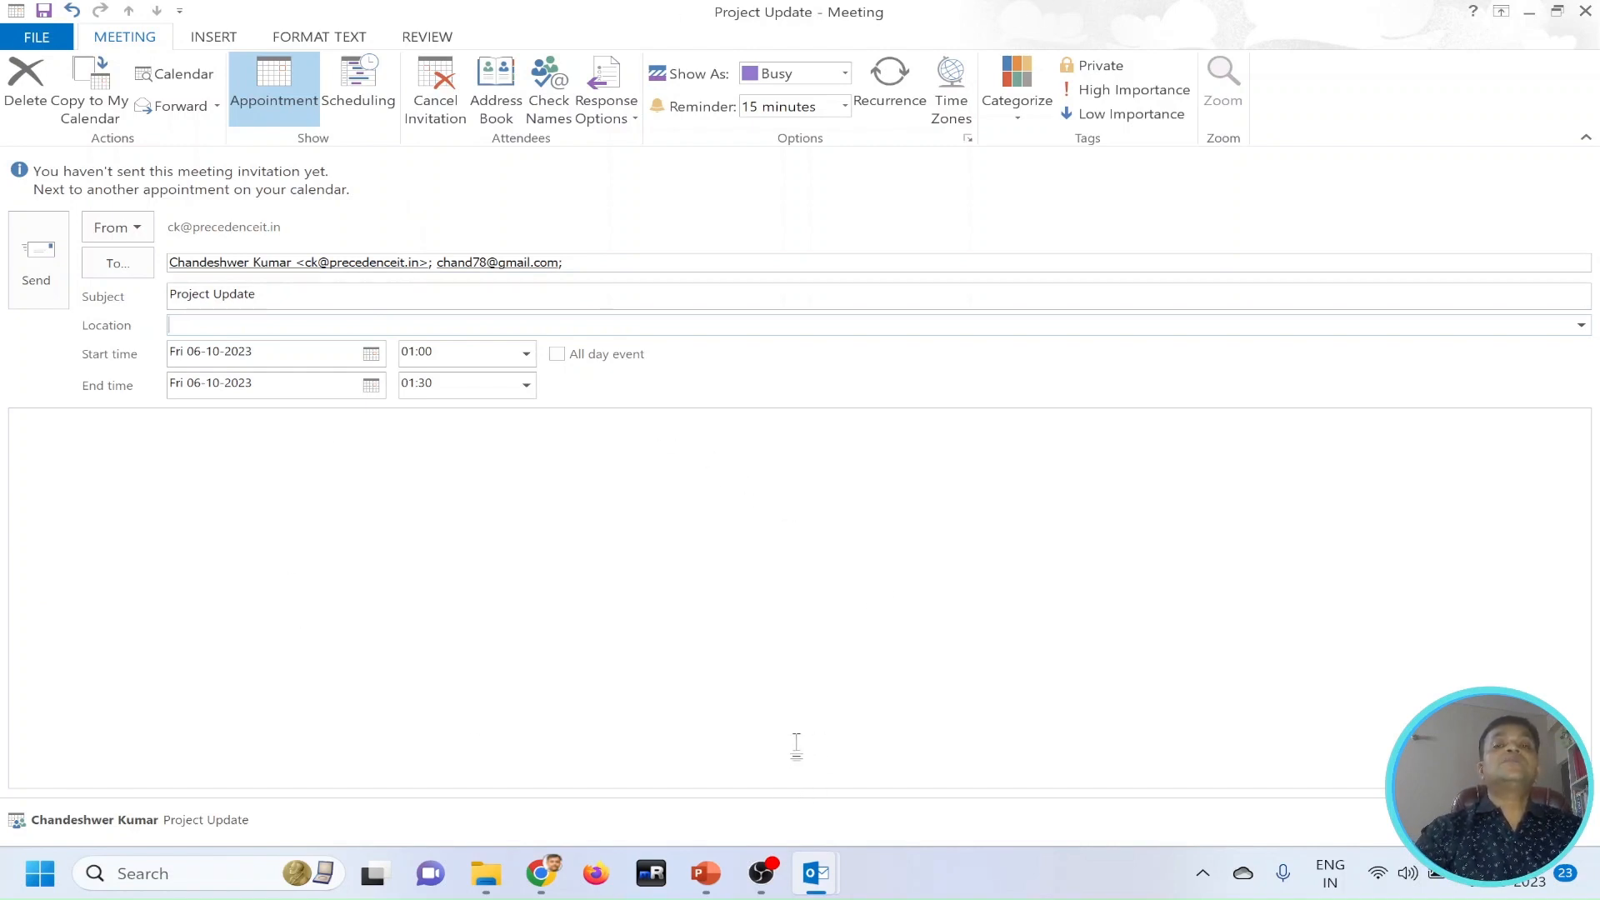
Make the meeting recur weekly on Tuesday and Friday with a duration of 2 hours and no end date.
{"action": "left_click", "coordinate": [902, 100]}
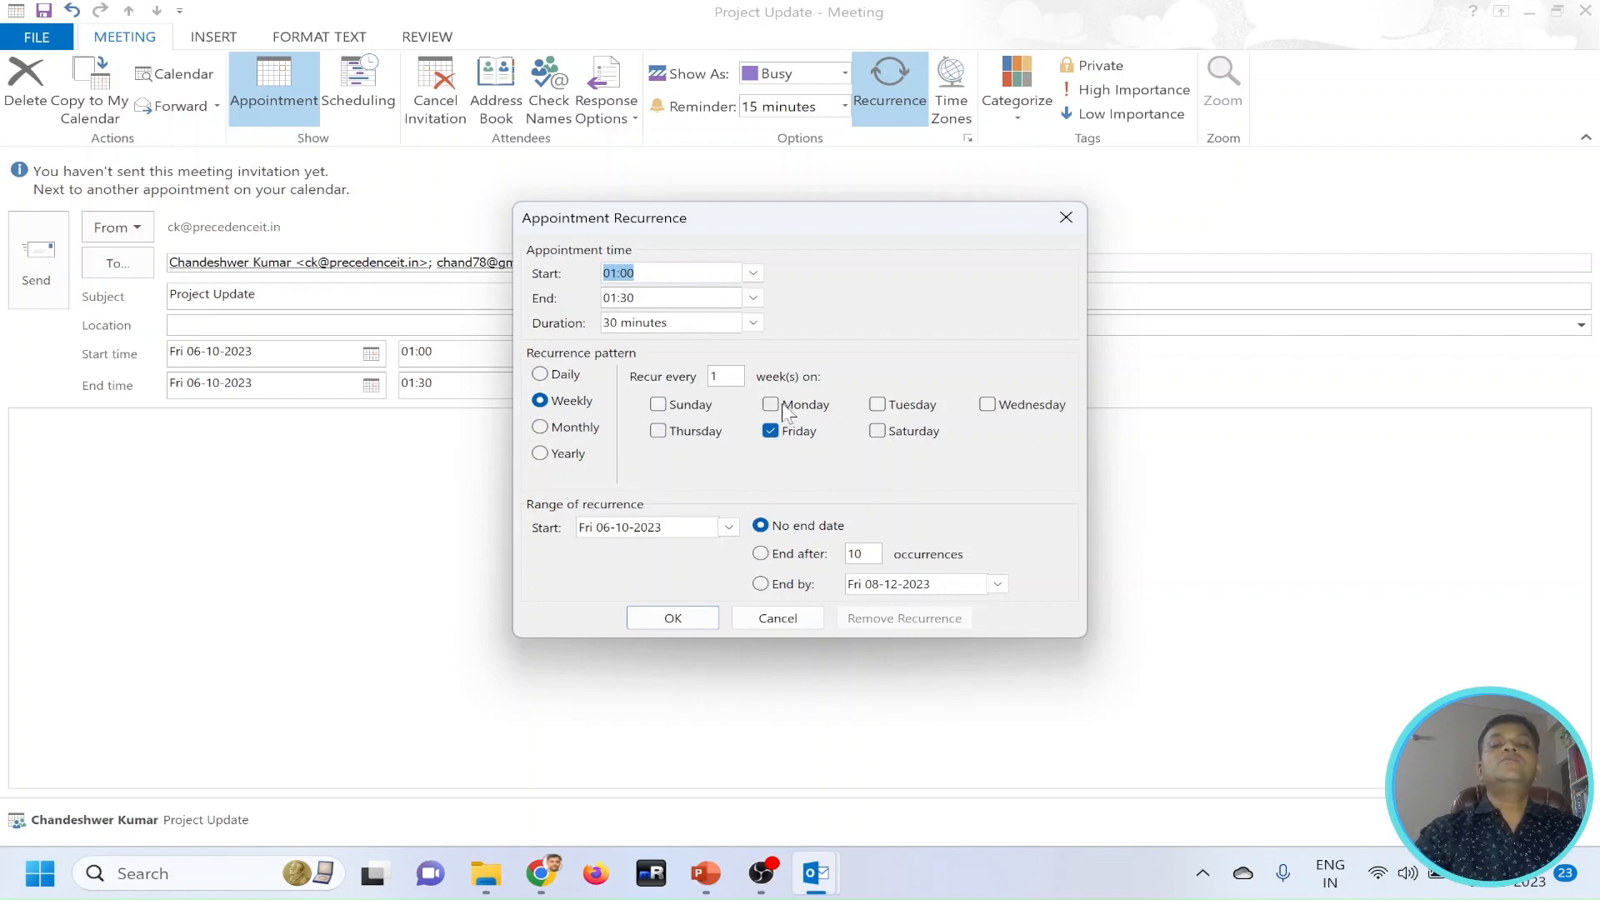
{"action": "left_click", "coordinate": [882, 408]}
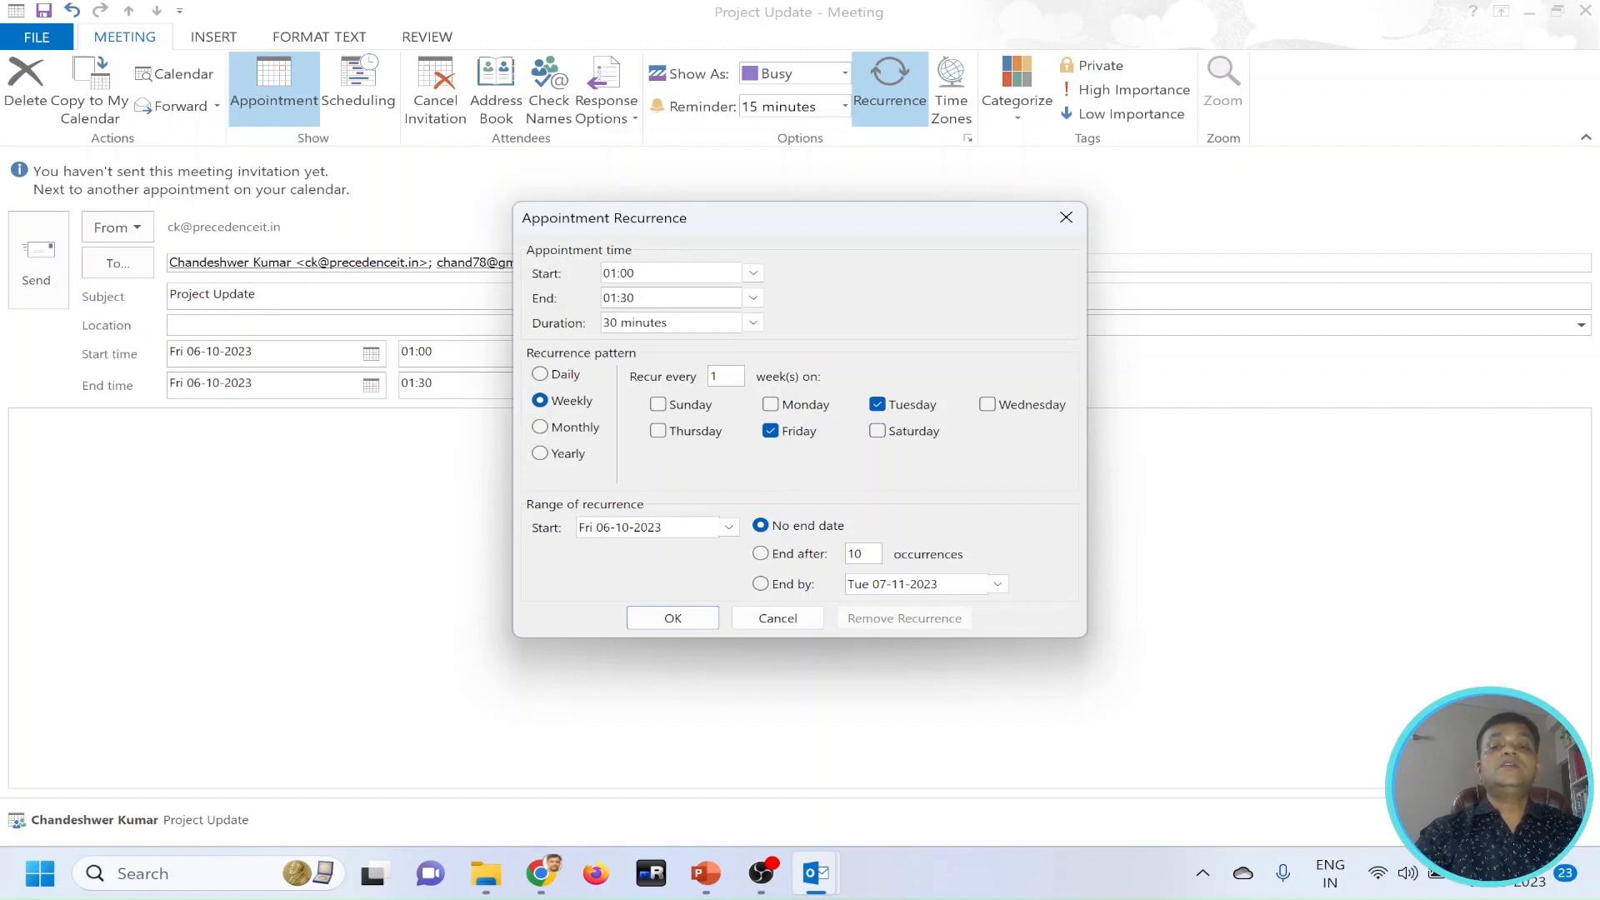
{"action": "left_click", "coordinate": [783, 557]}
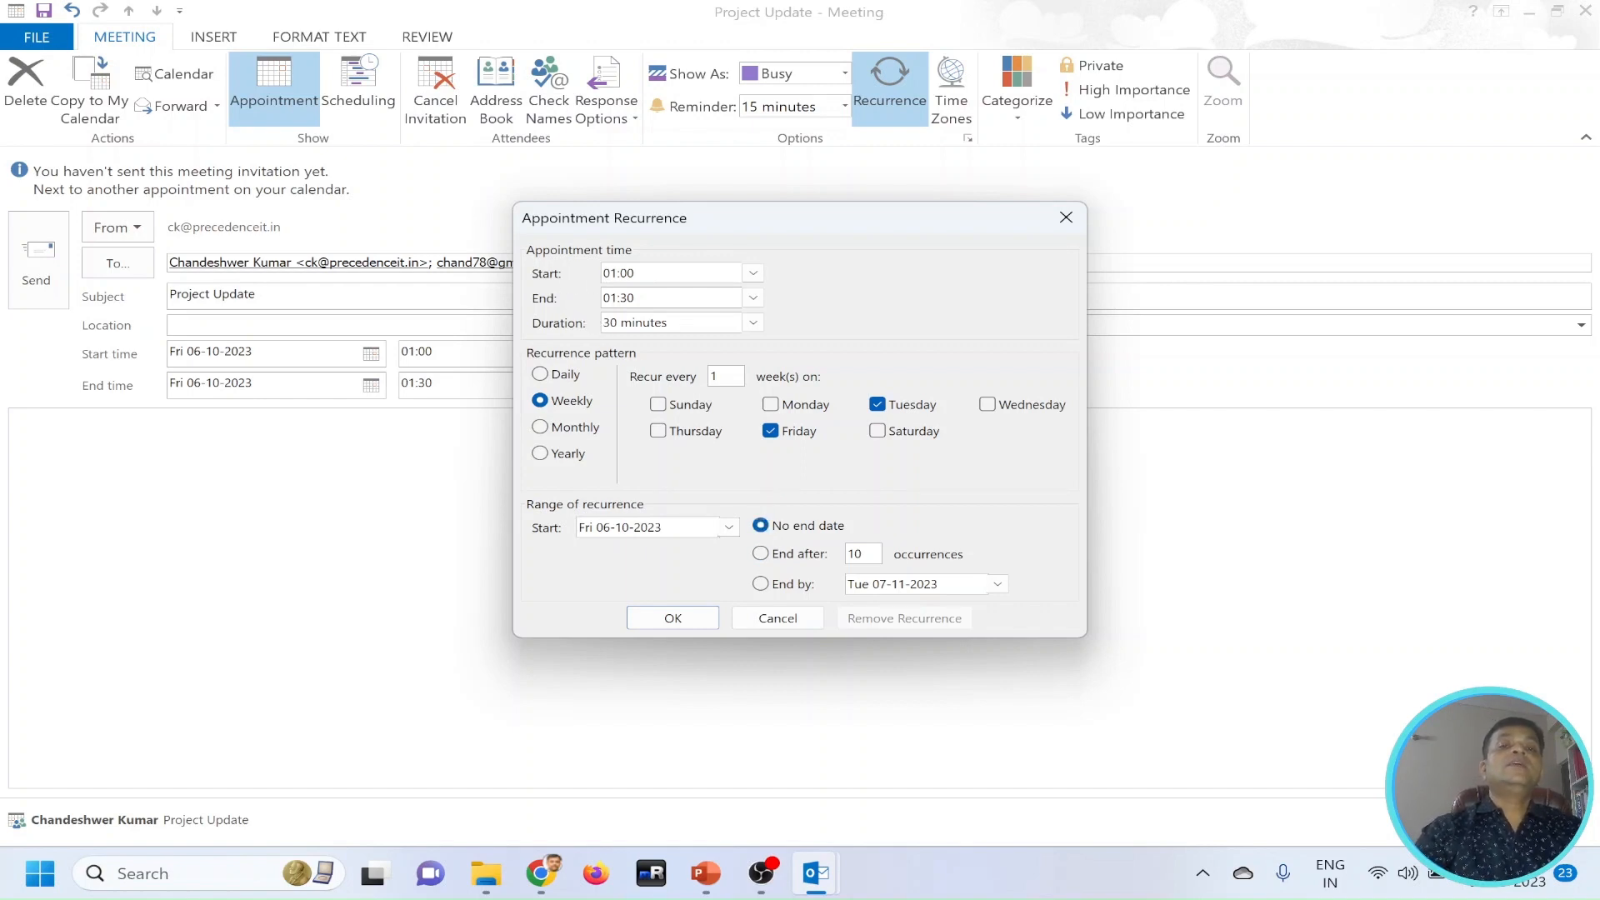
{"action": "left_click", "coordinate": [754, 323]}
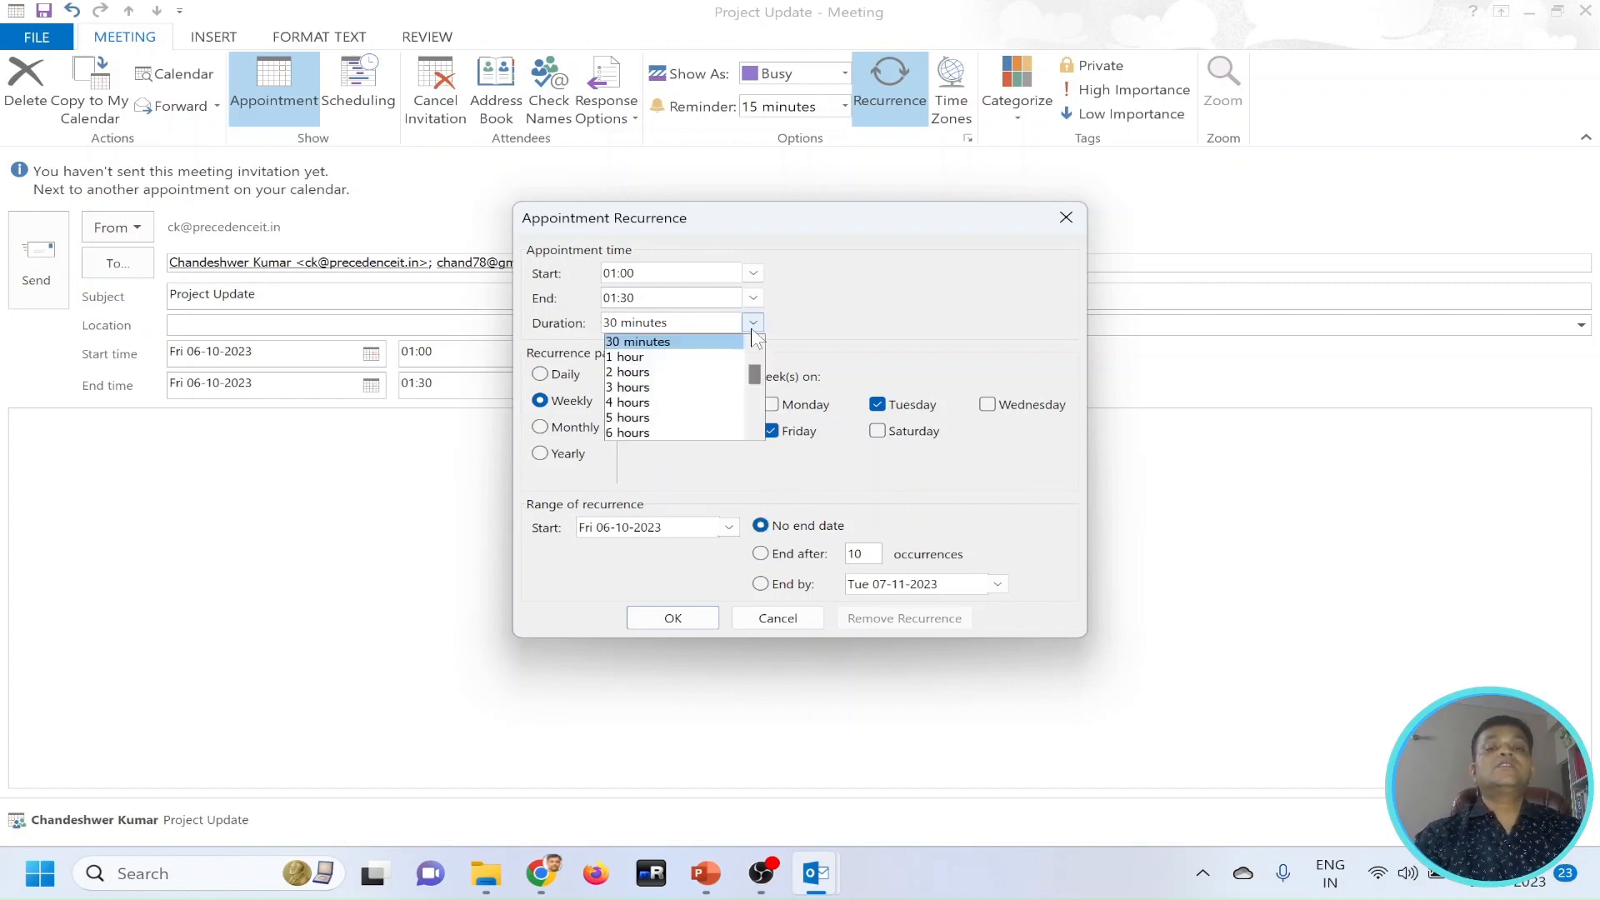
{"action": "left_click", "coordinate": [658, 372]}
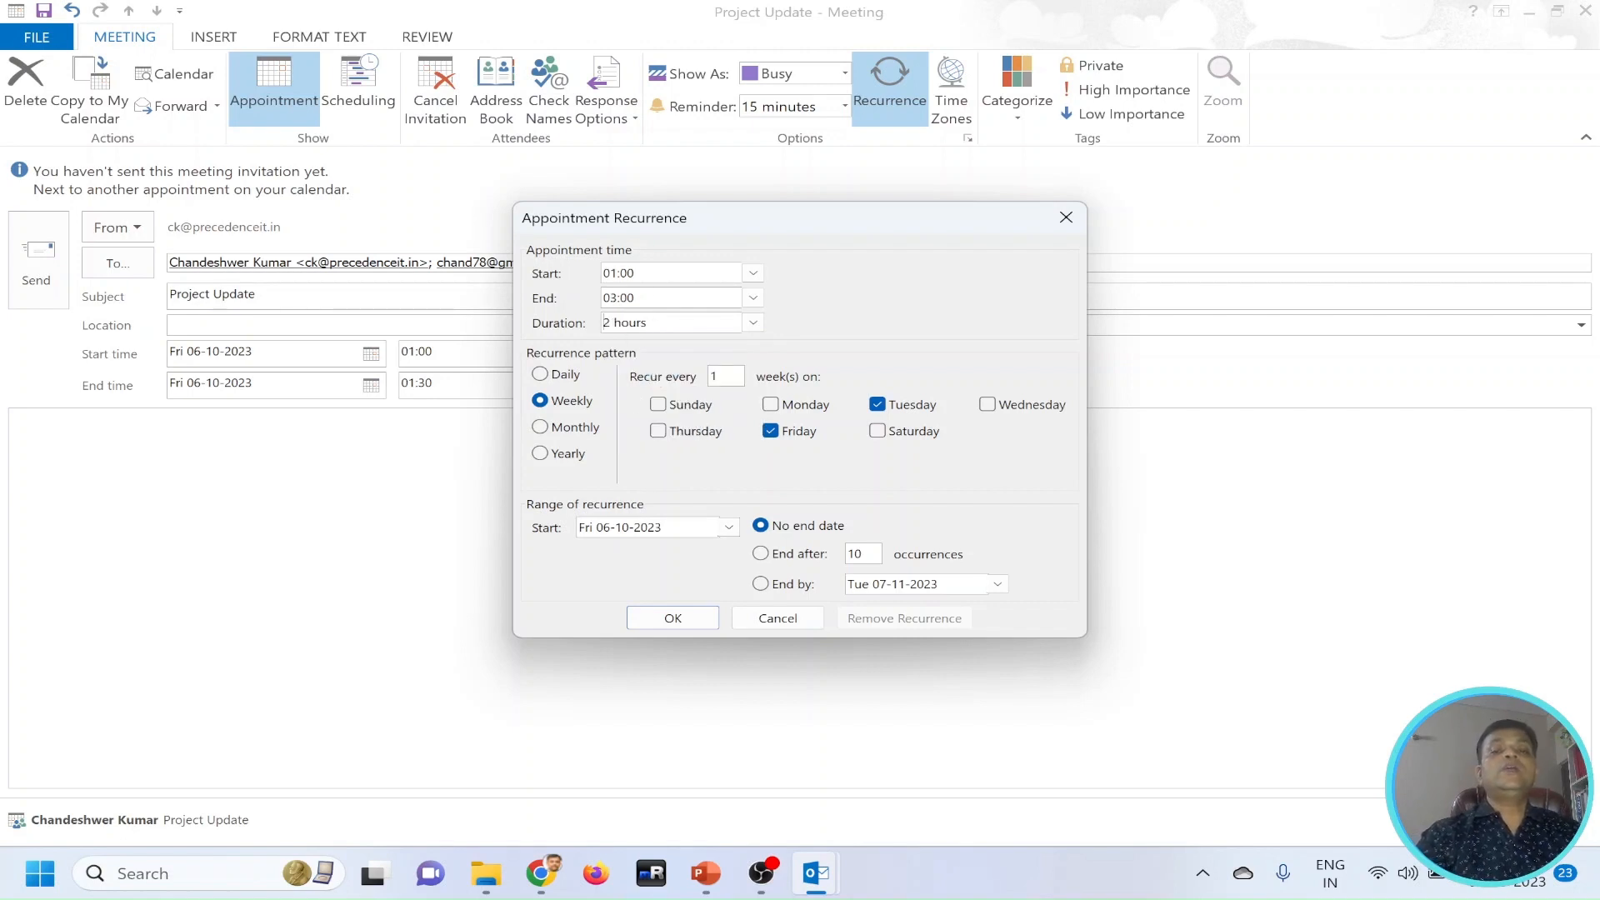
{"action": "left_click", "coordinate": [674, 618]}
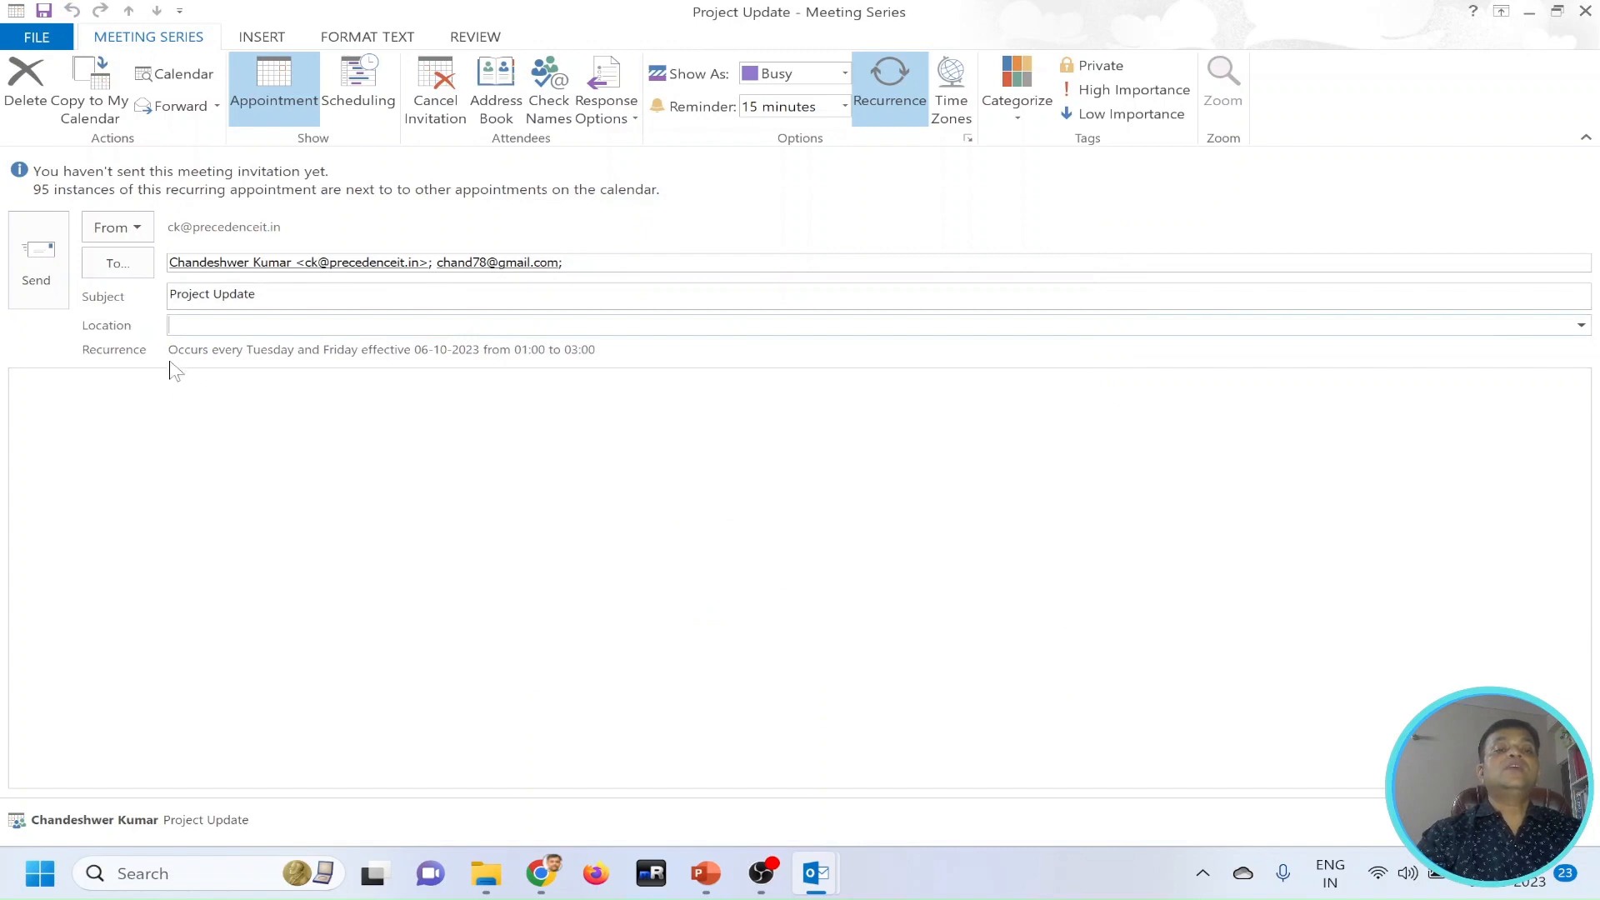
{"action": "left_click_drag", "start_coordinate": [168, 349], "coordinate": [595, 349]}
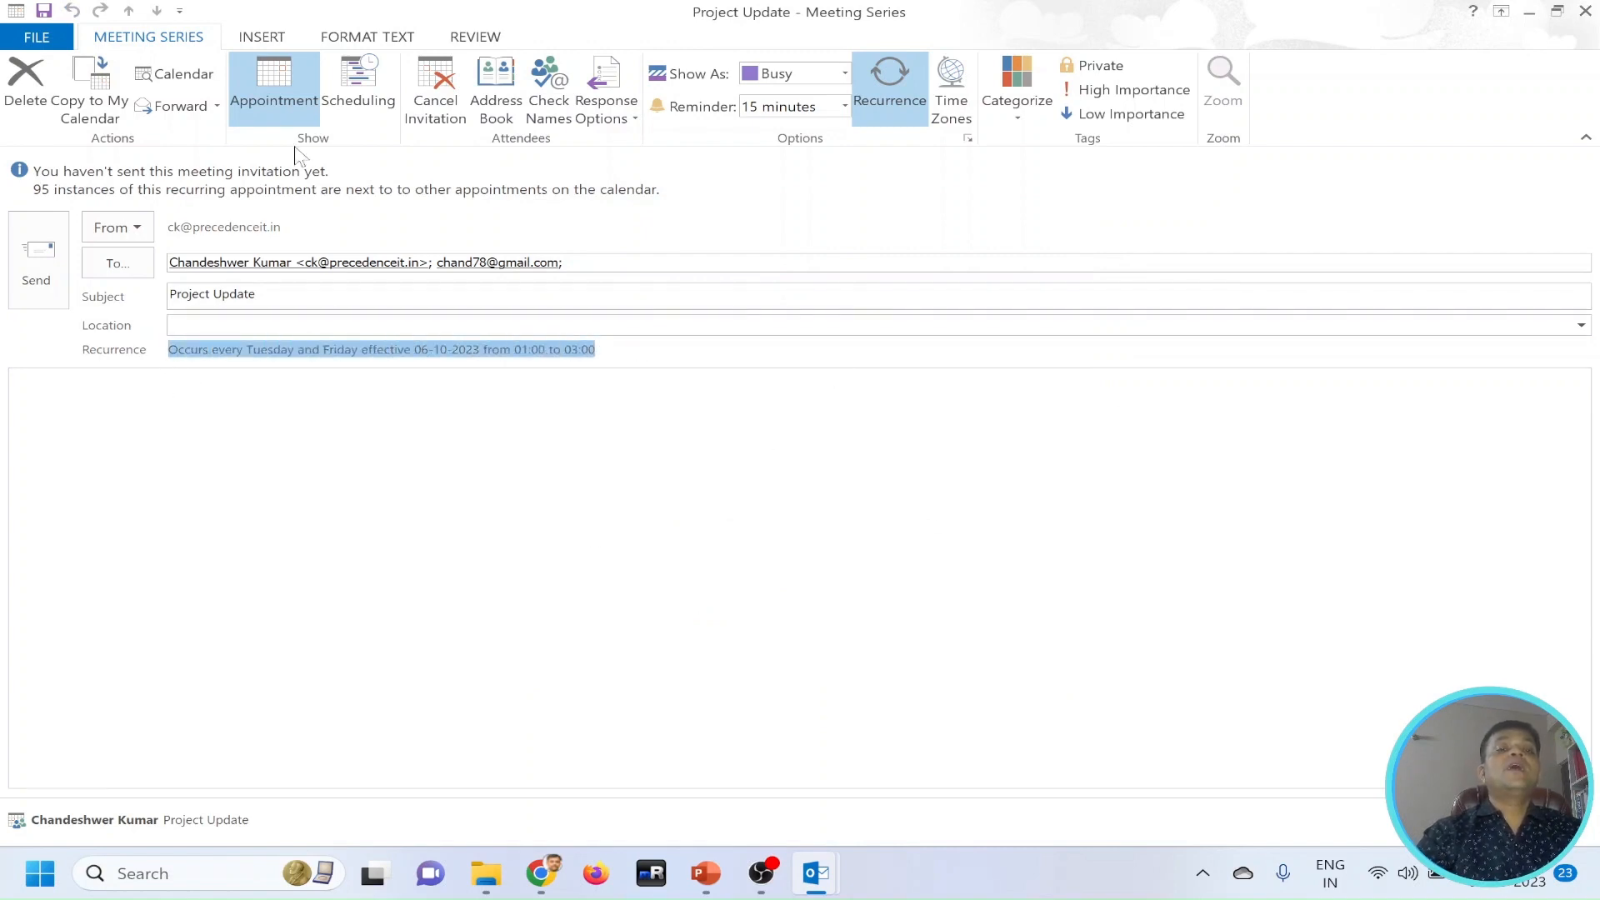
Make the second invitee an optional attendee in the meeting's scheduling view.
{"action": "left_click", "coordinate": [351, 100]}
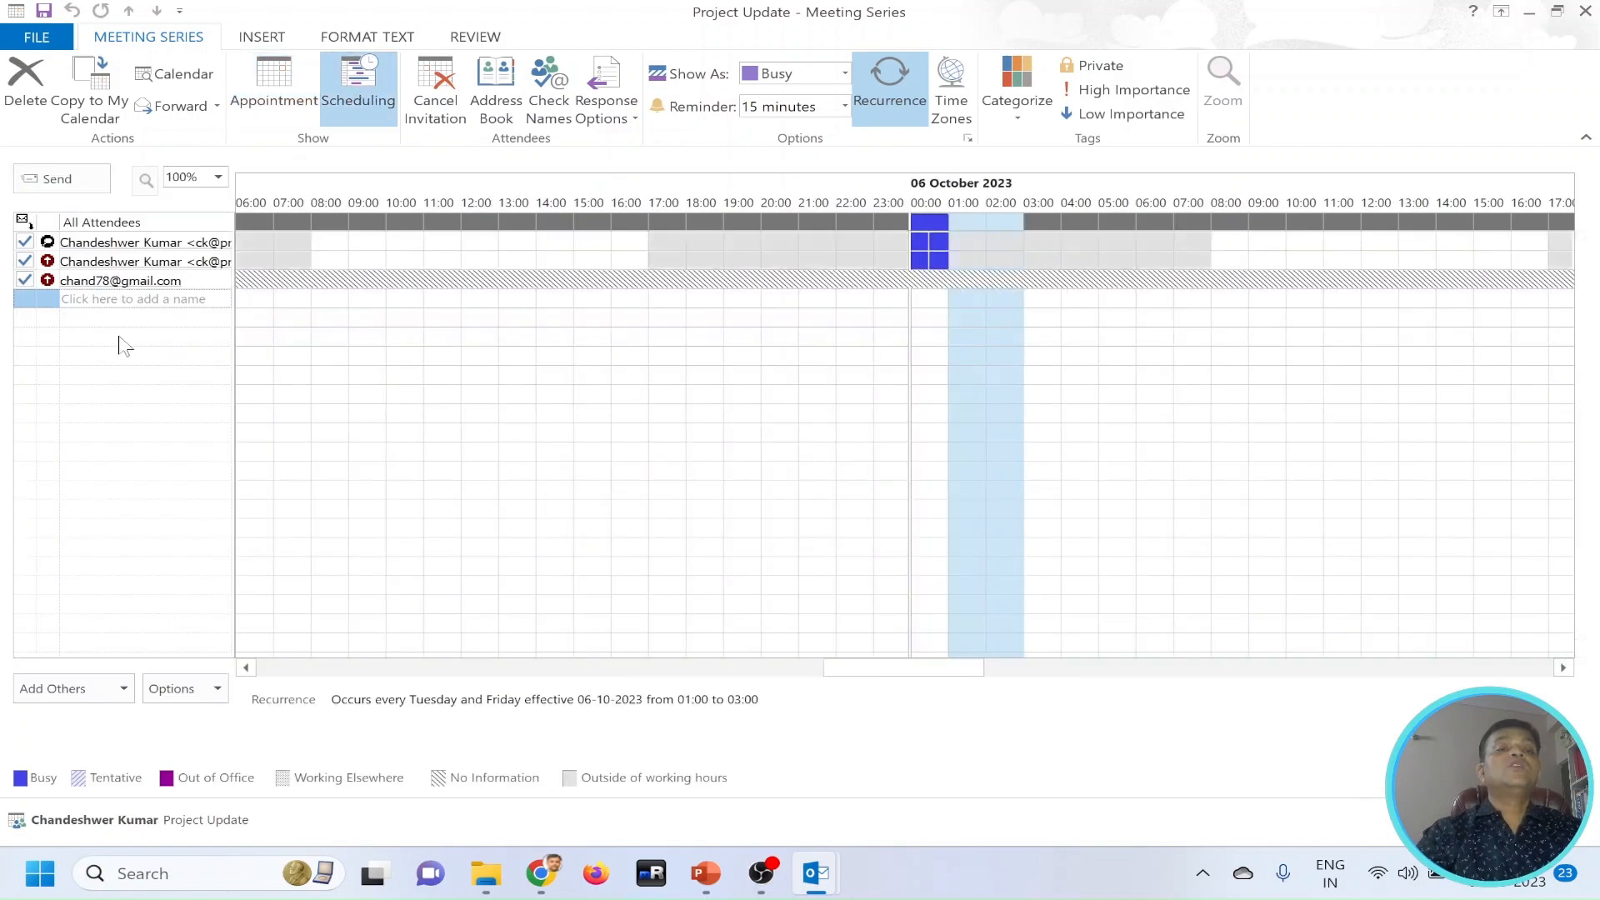
{"action": "left_click", "coordinate": [48, 280]}
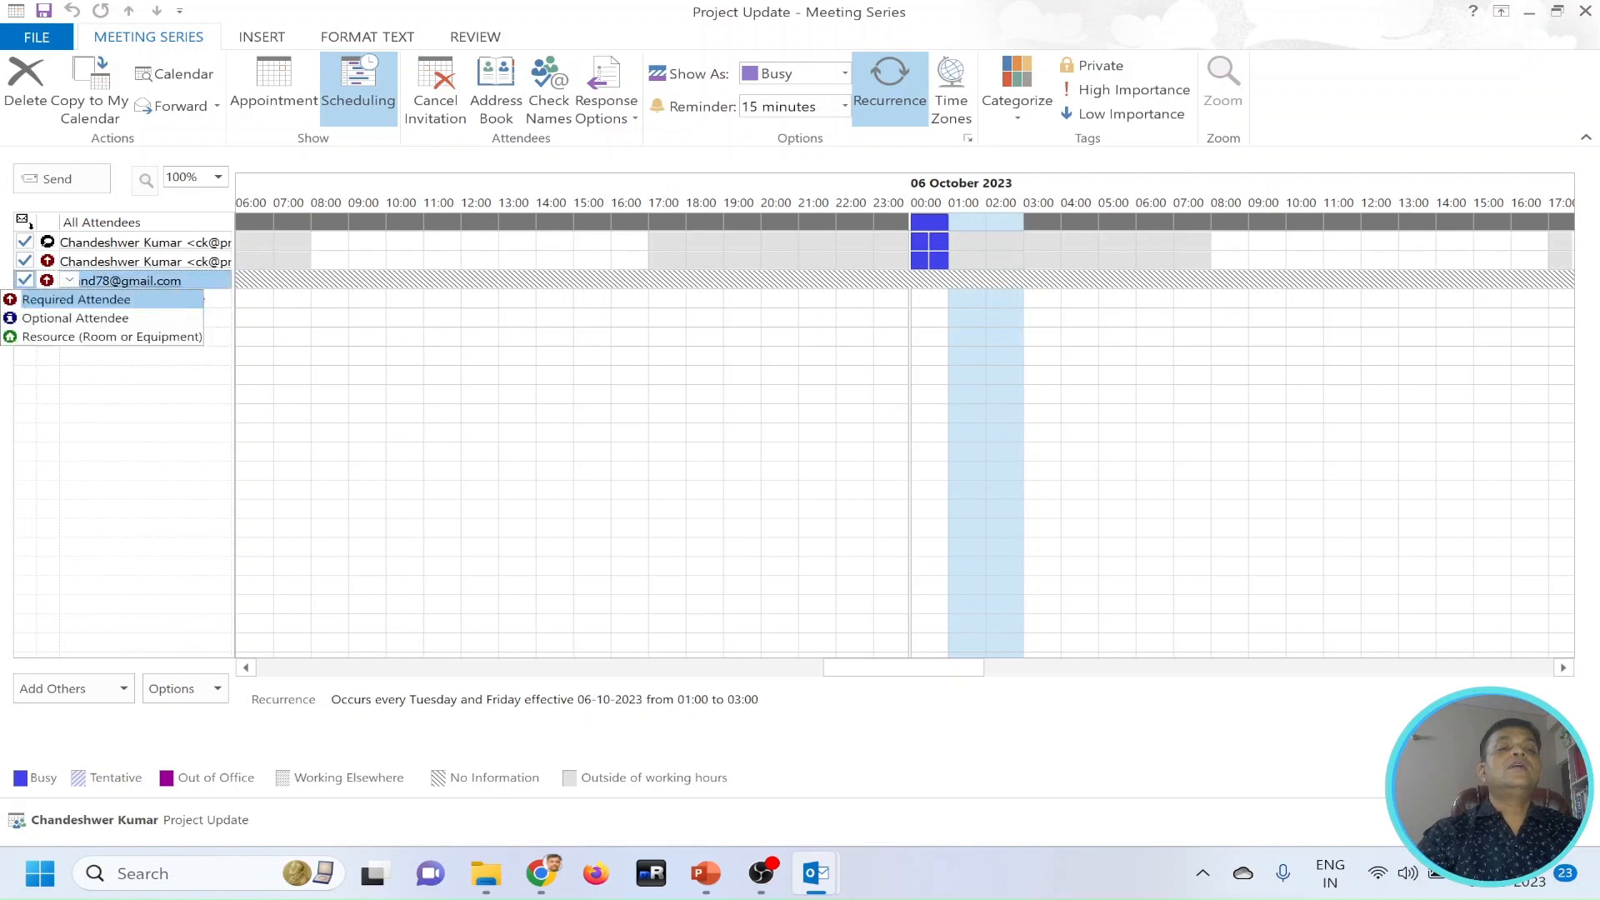
{"action": "left_click", "coordinate": [76, 318]}
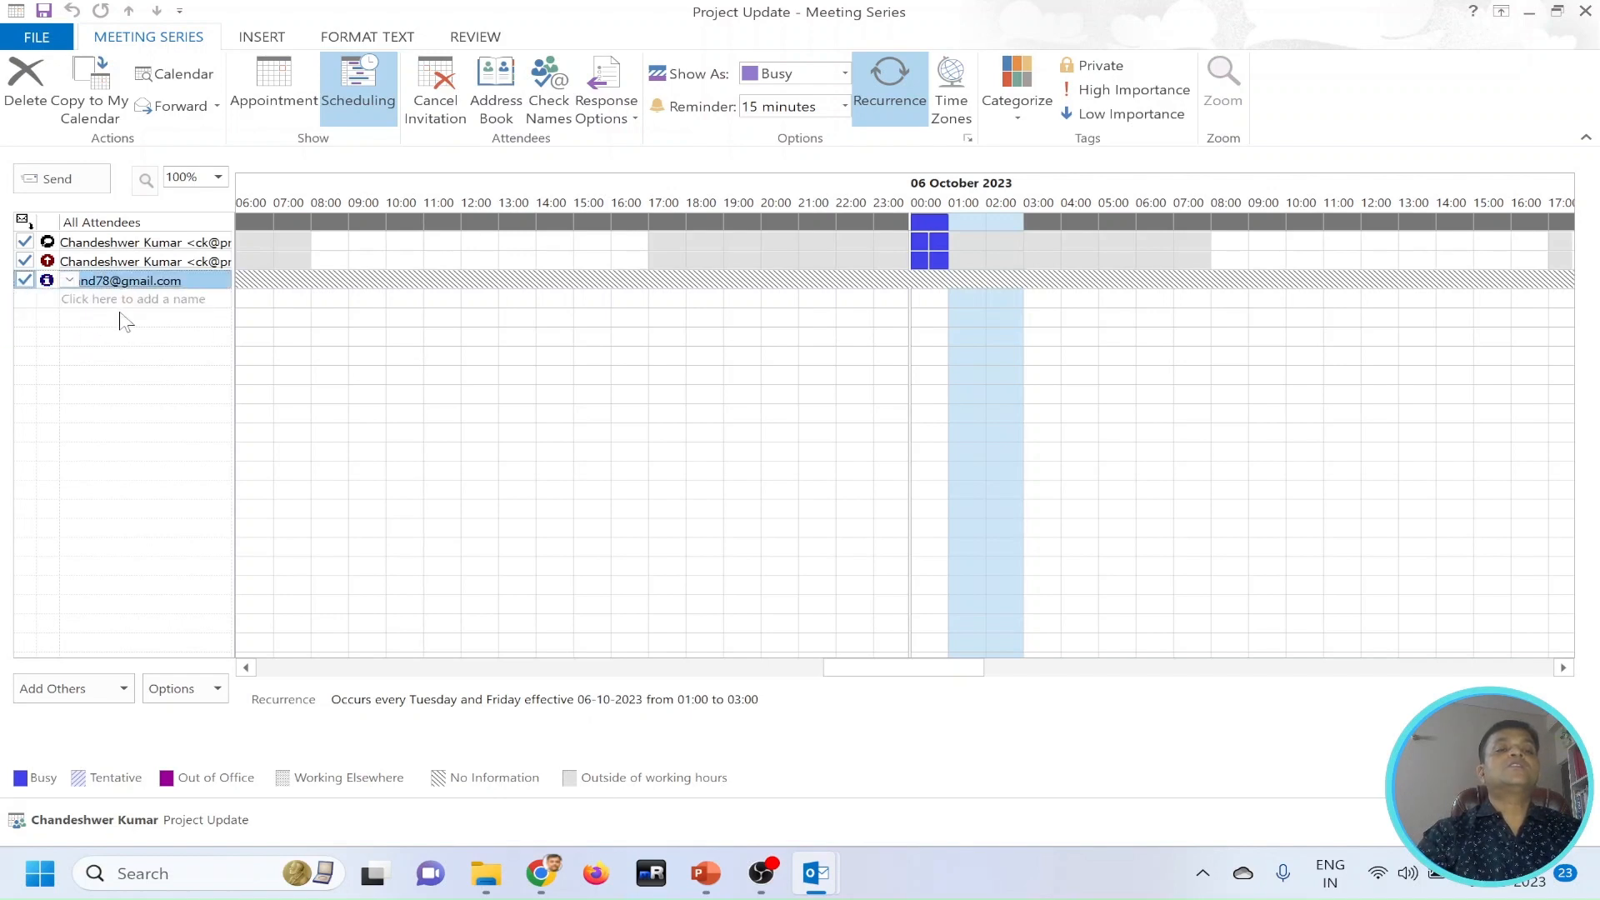
{"action": "left_click", "coordinate": [70, 281]}
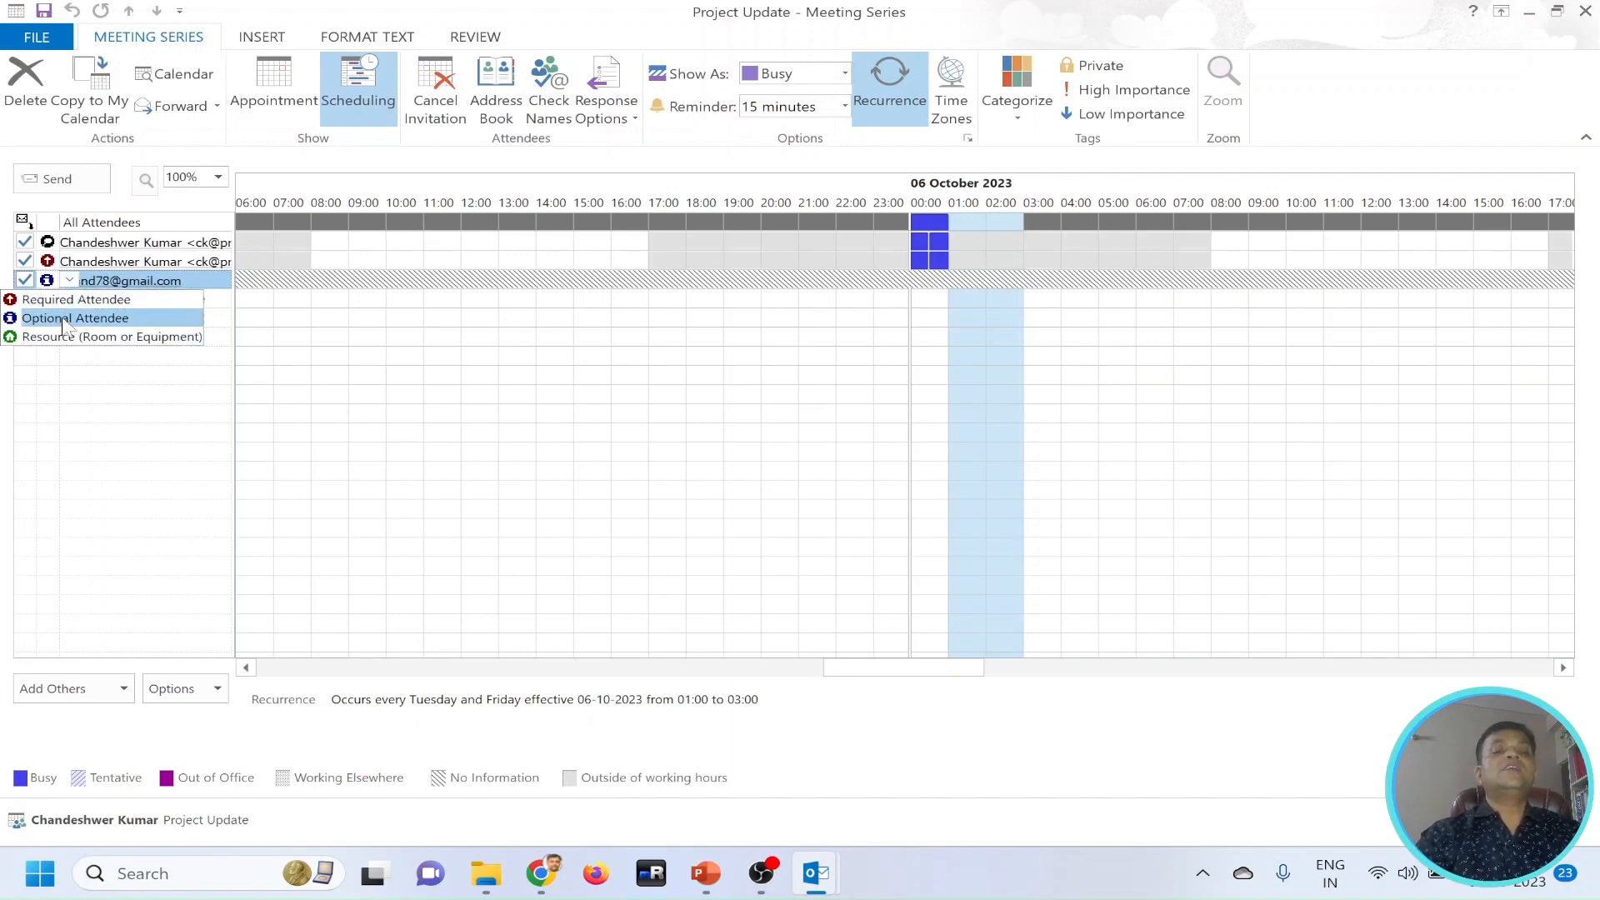
{"action": "left_click", "coordinate": [254, 714]}
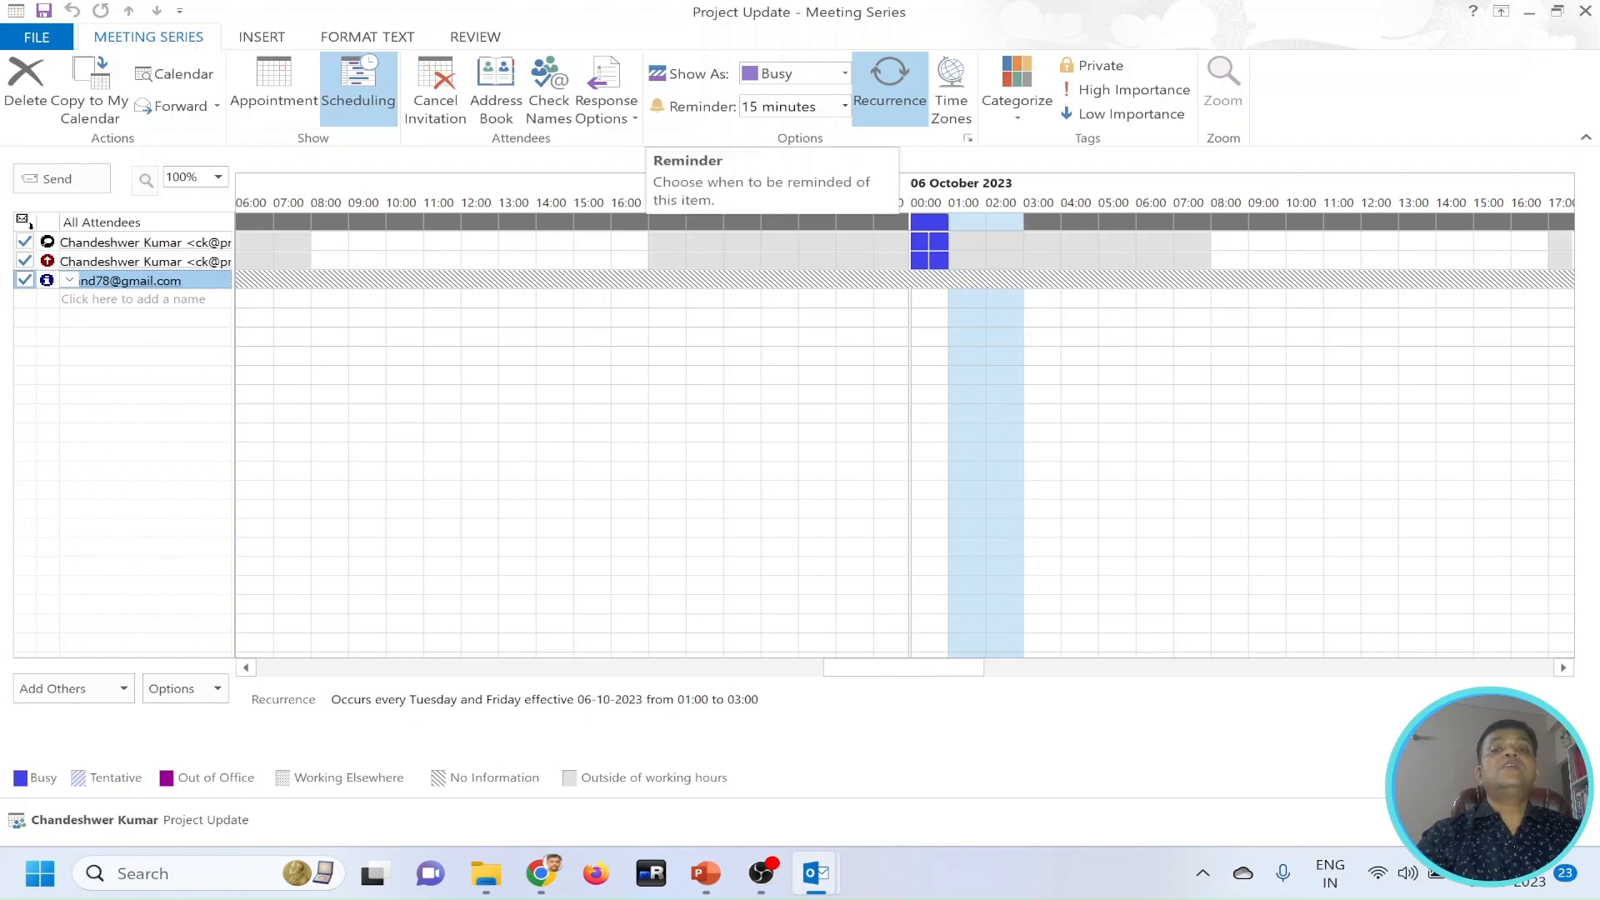
Look through the reminder times and Show As choices available for the meeting.
{"action": "left_click", "coordinate": [844, 107]}
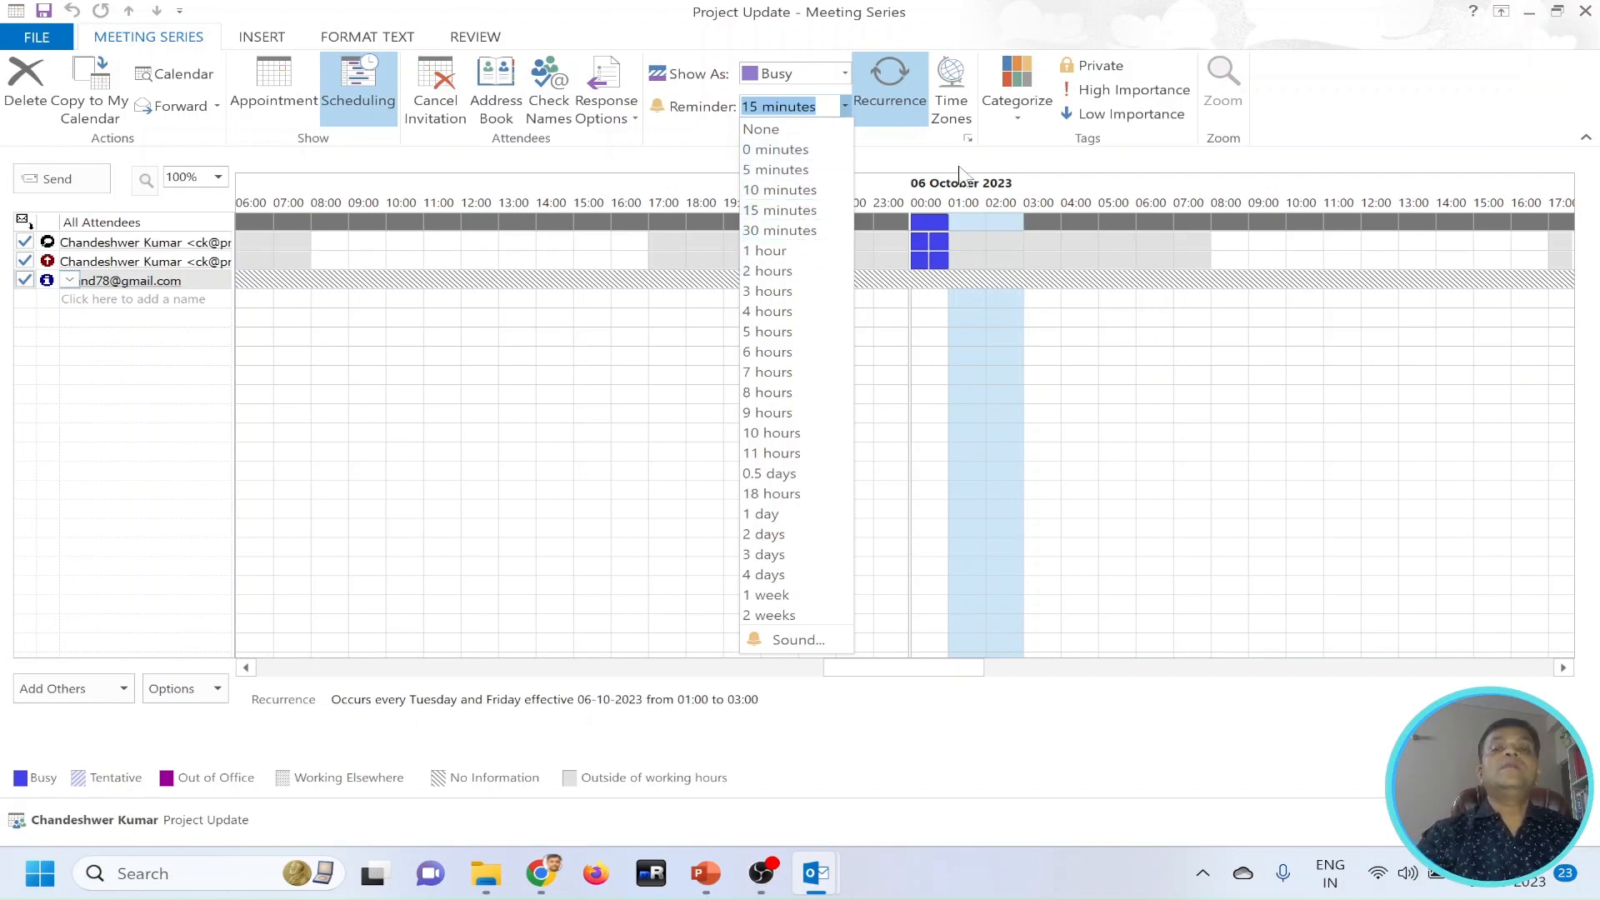
{"action": "left_click", "coordinate": [1036, 166]}
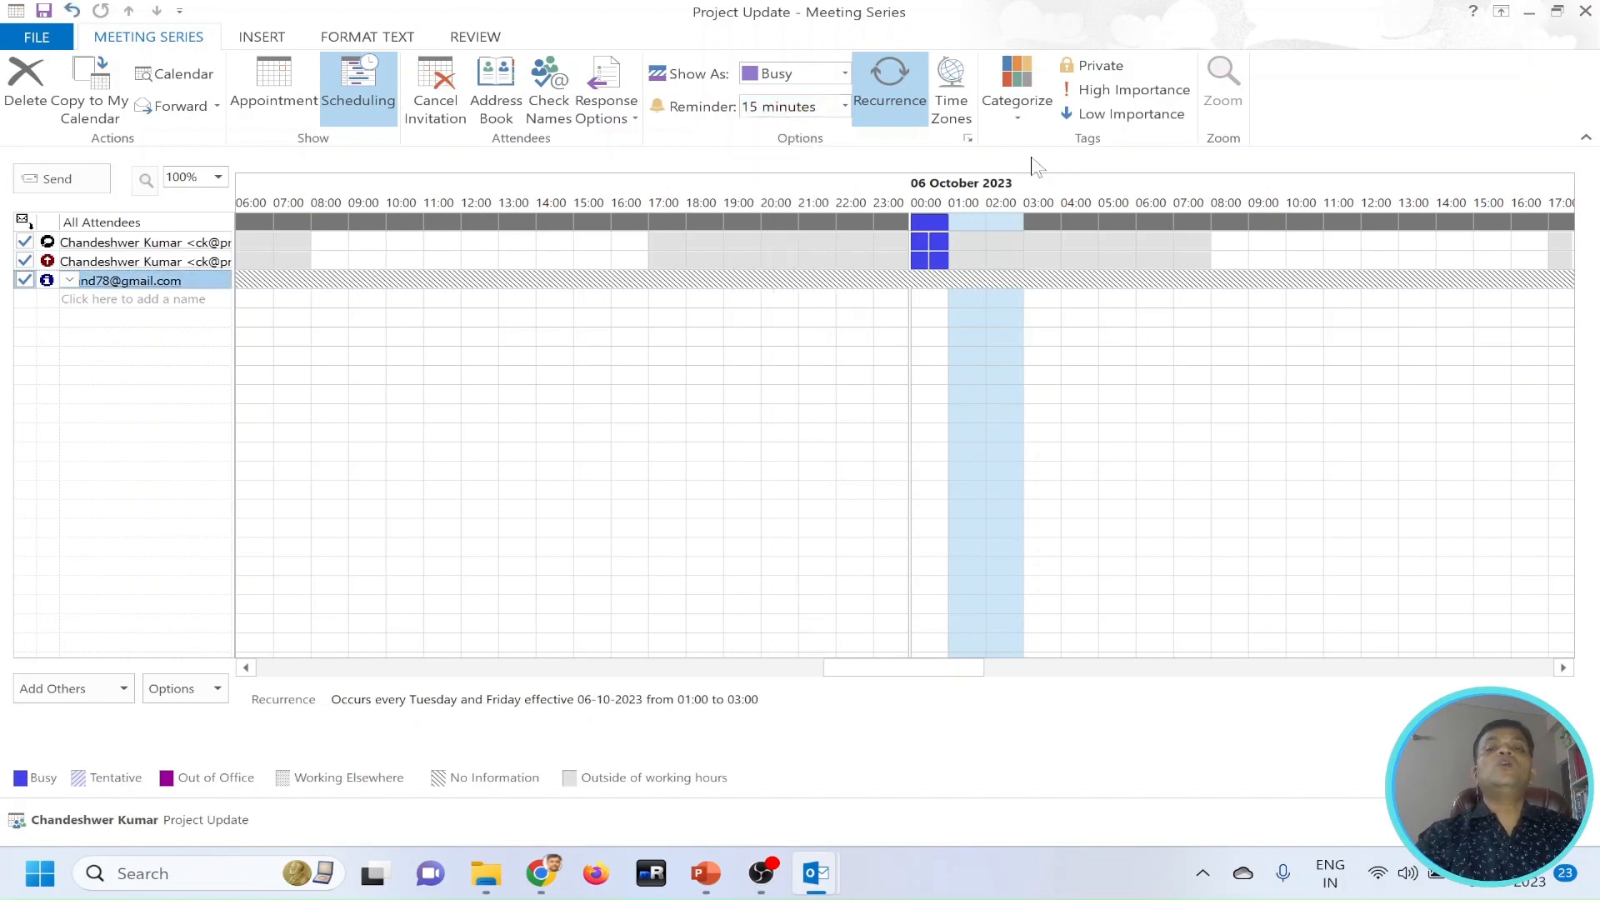
{"action": "left_click", "coordinate": [842, 74]}
{"action": "left_click", "coordinate": [843, 74]}
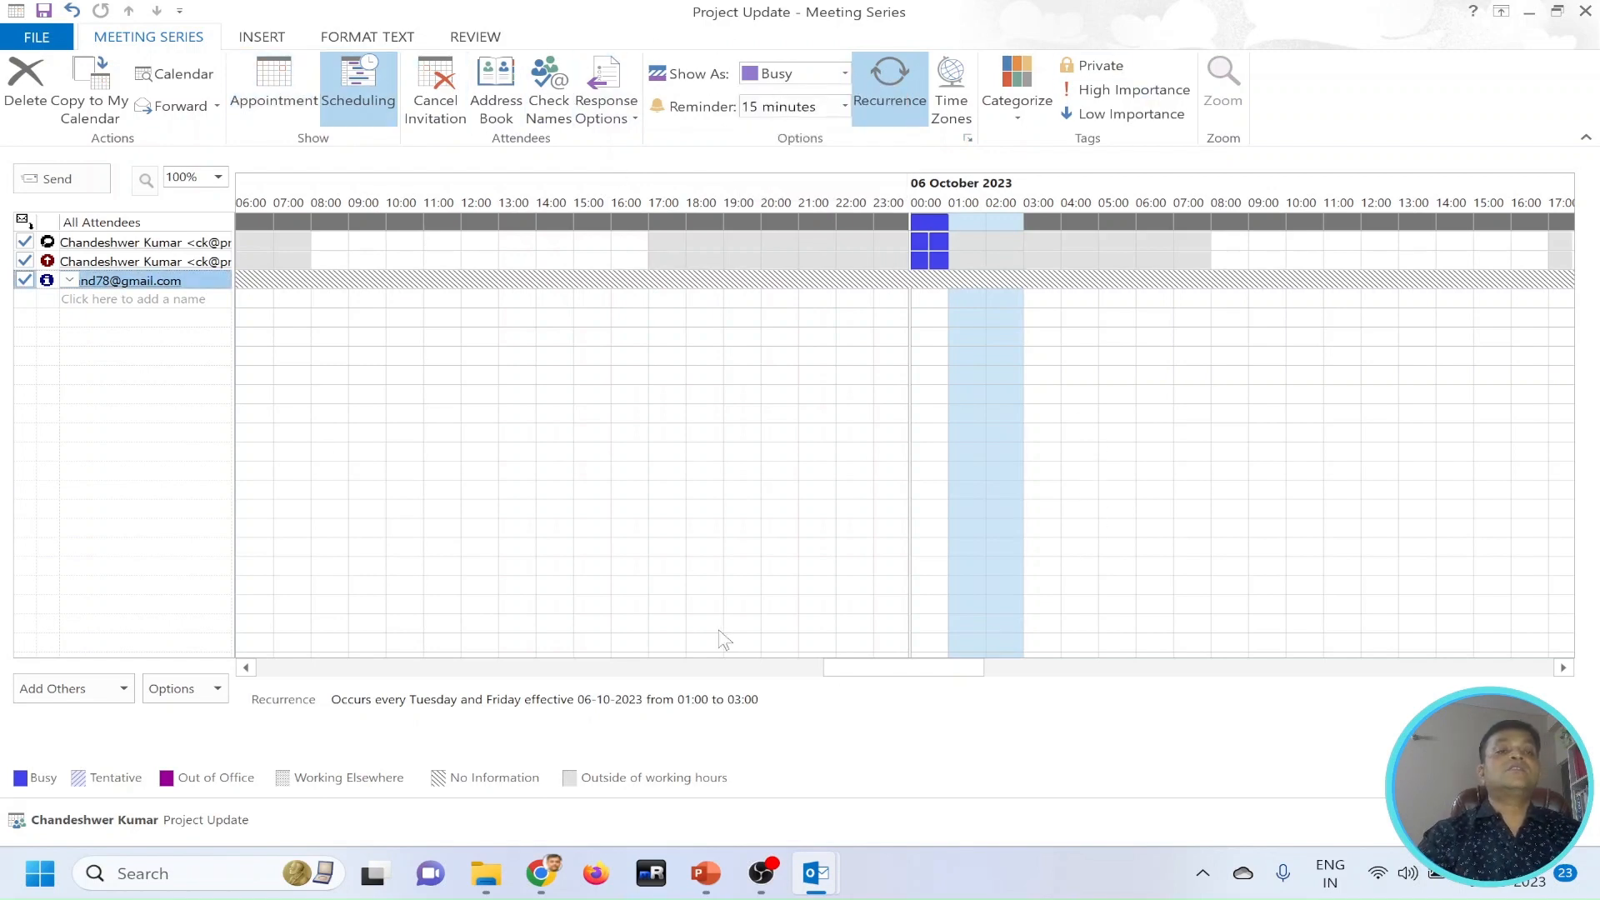
Send the "Project Update" meeting request without a location and check it in the Outbox.
{"action": "left_click", "coordinate": [53, 179]}
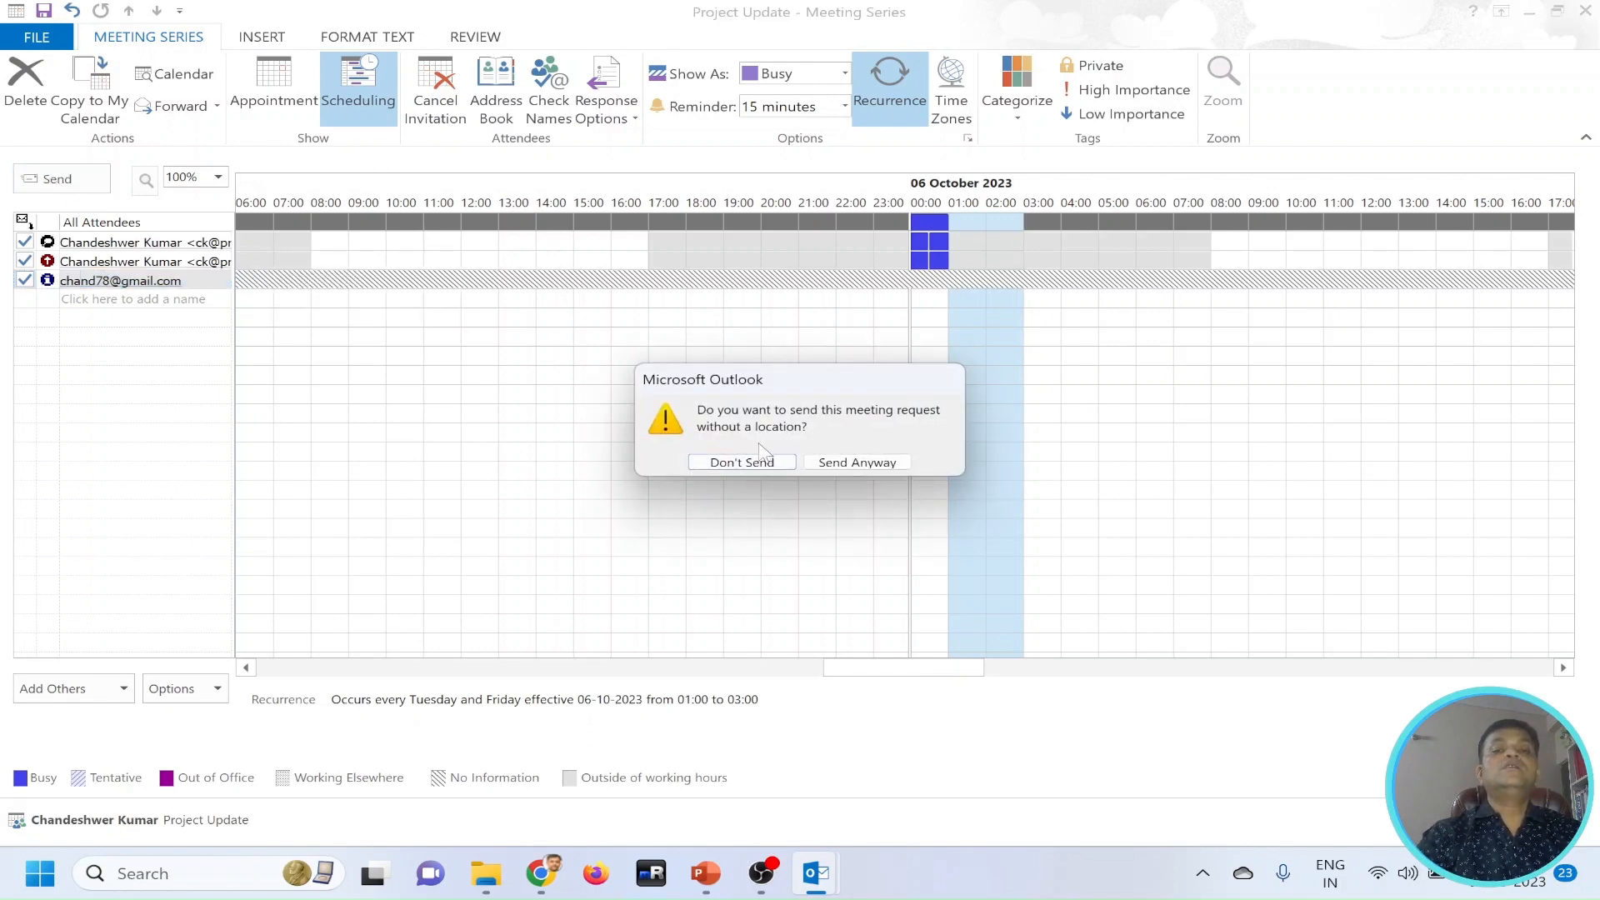
{"action": "left_click", "coordinate": [832, 465]}
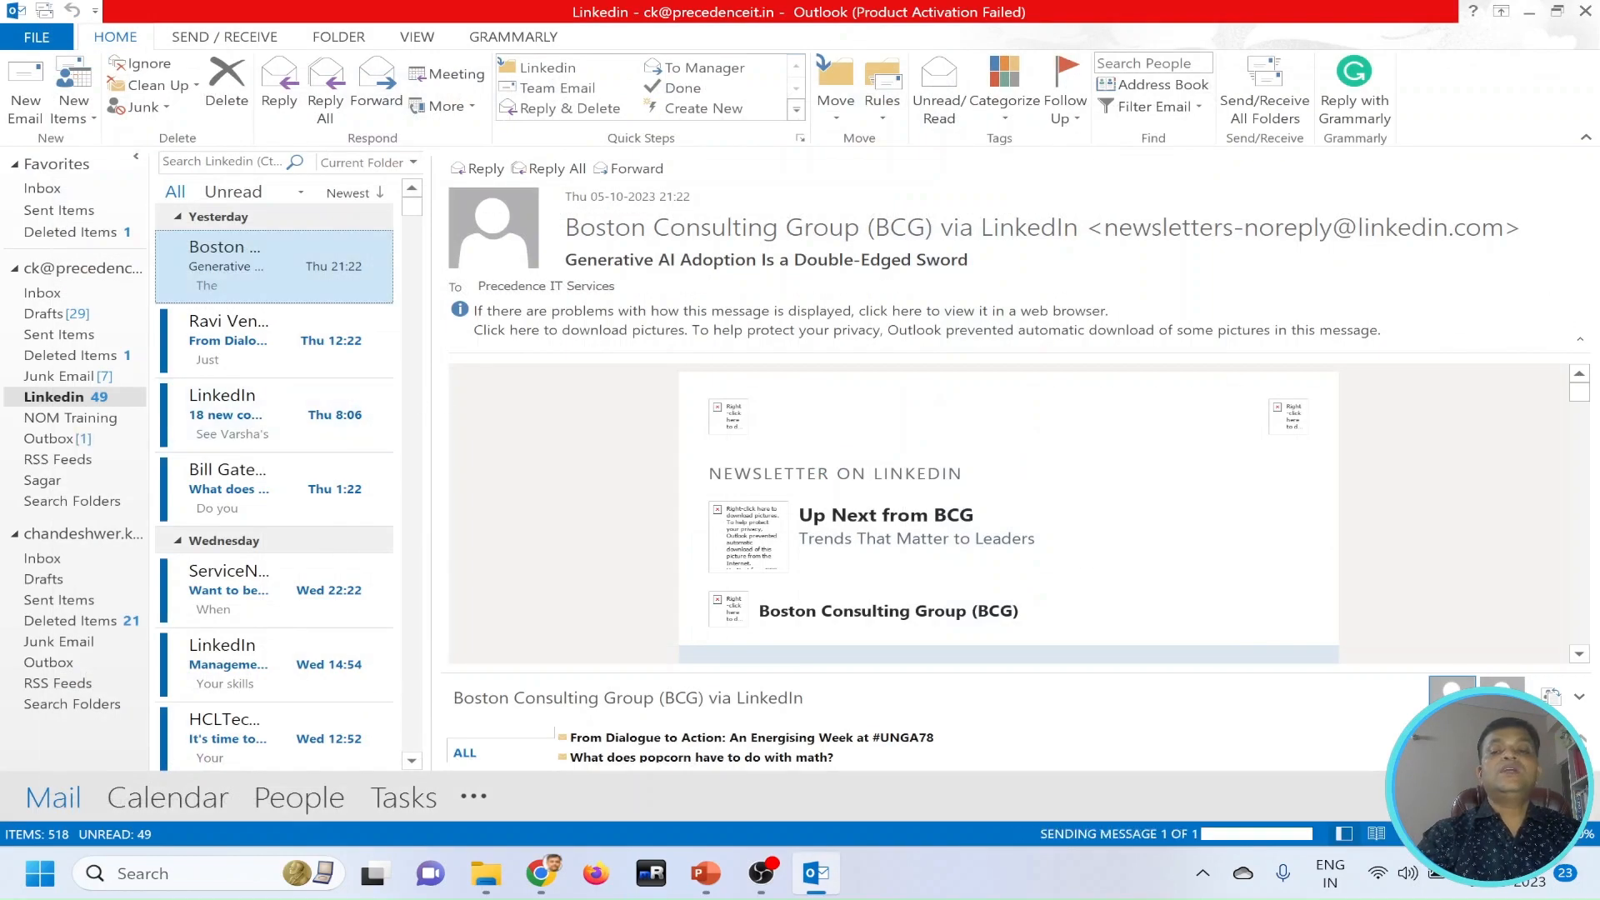
{"action": "left_click", "coordinate": [56, 440]}
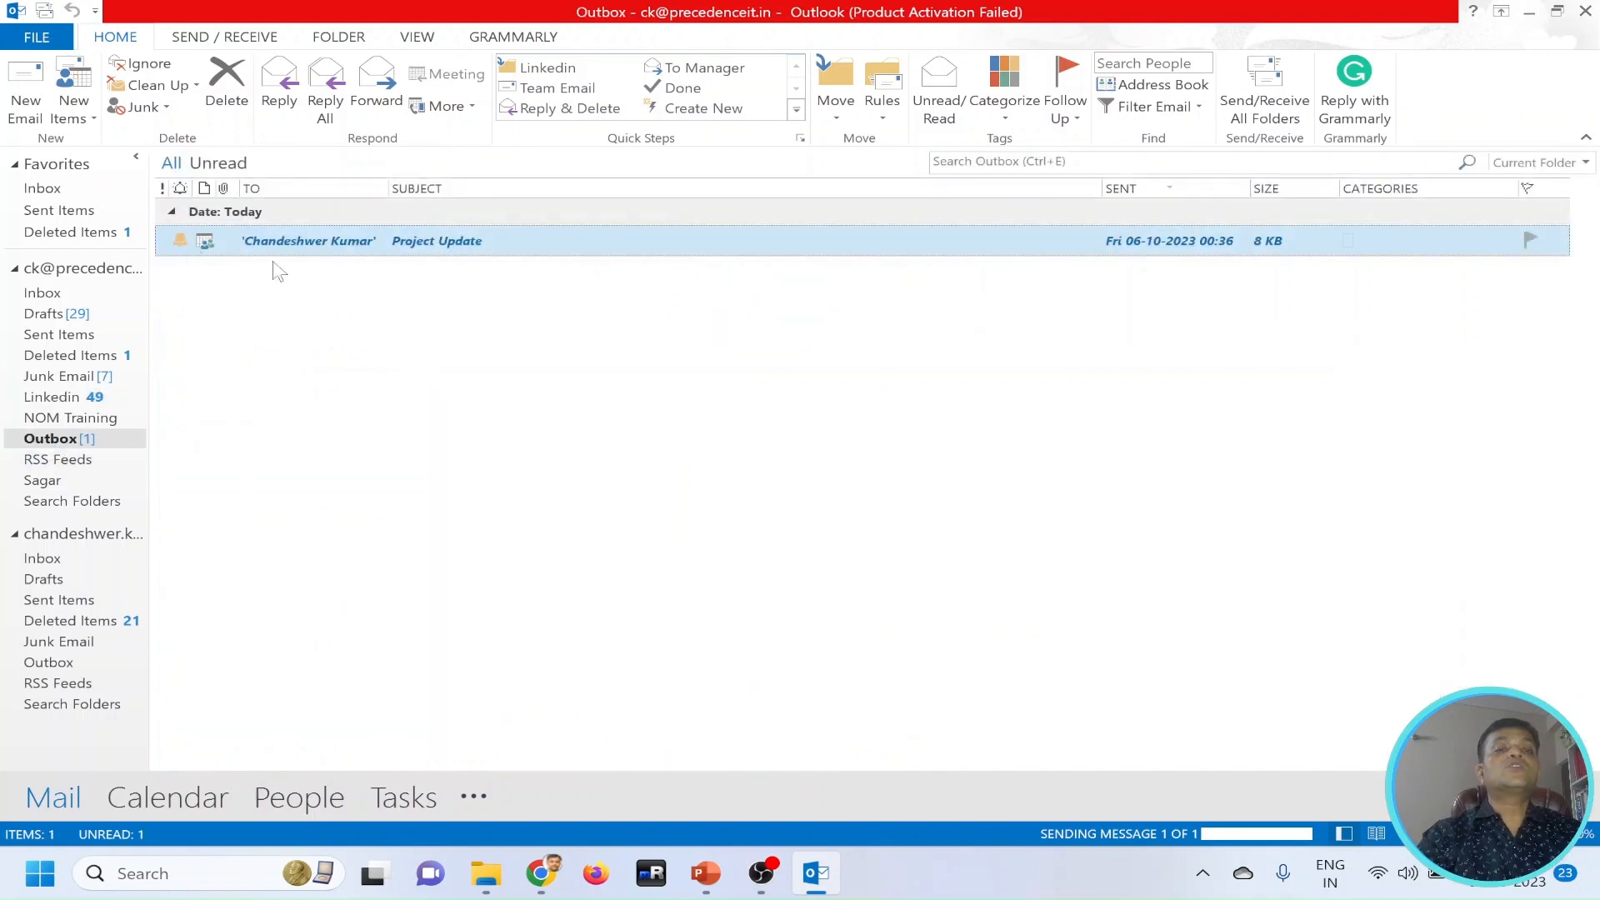
Open the favourite Inbox and send and receive mail for all folders.
{"action": "left_click", "coordinate": [48, 190]}
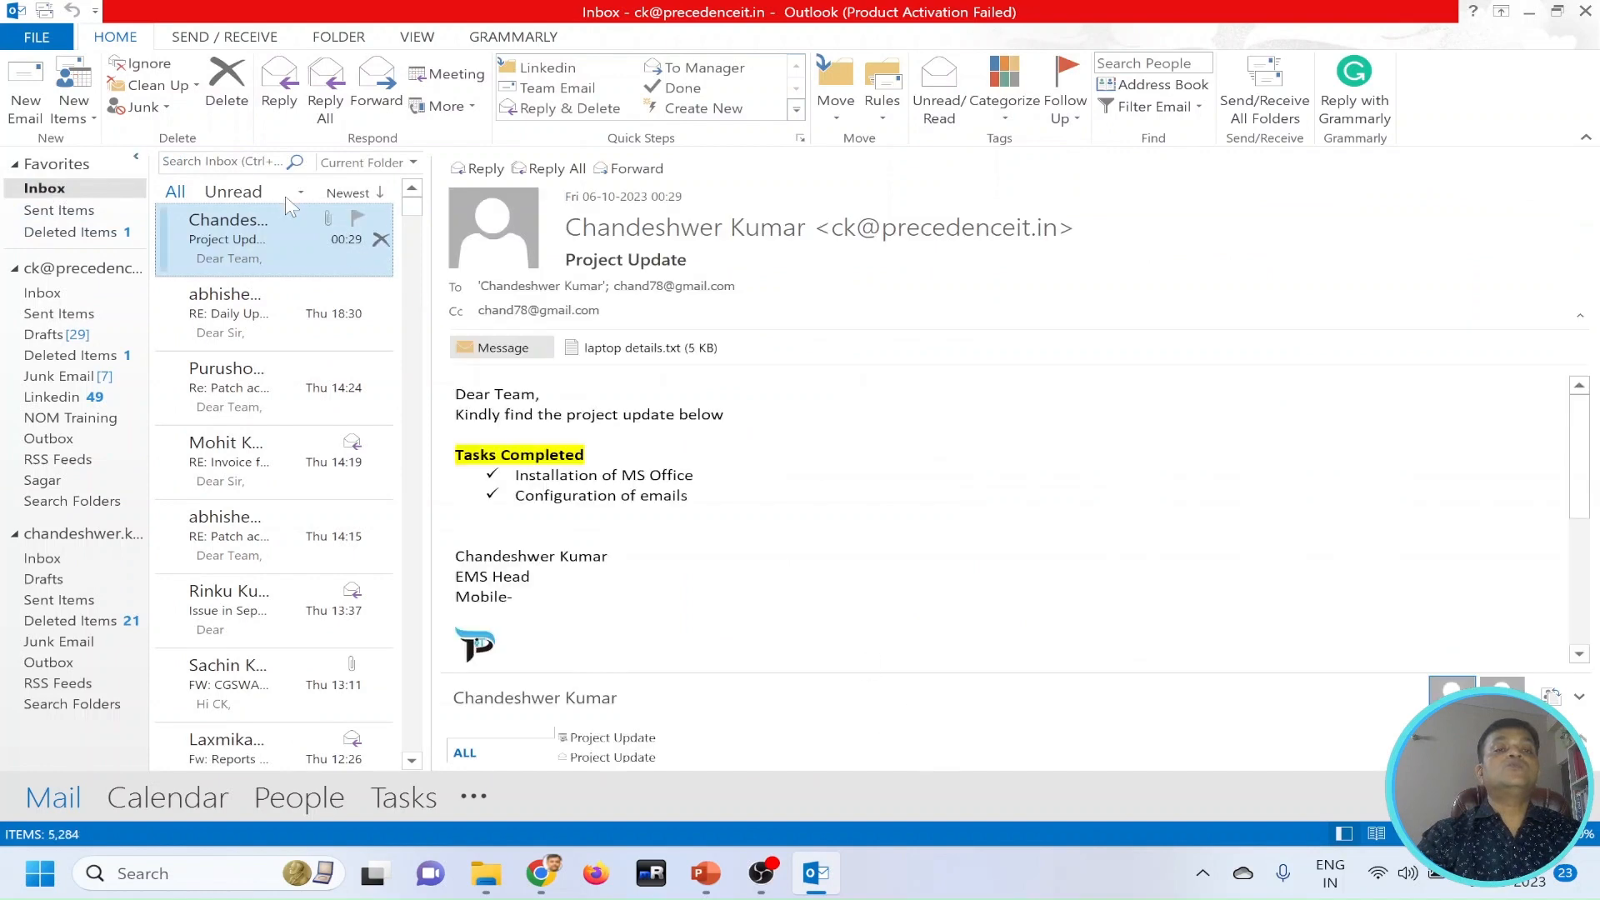
{"action": "left_click", "coordinate": [225, 37]}
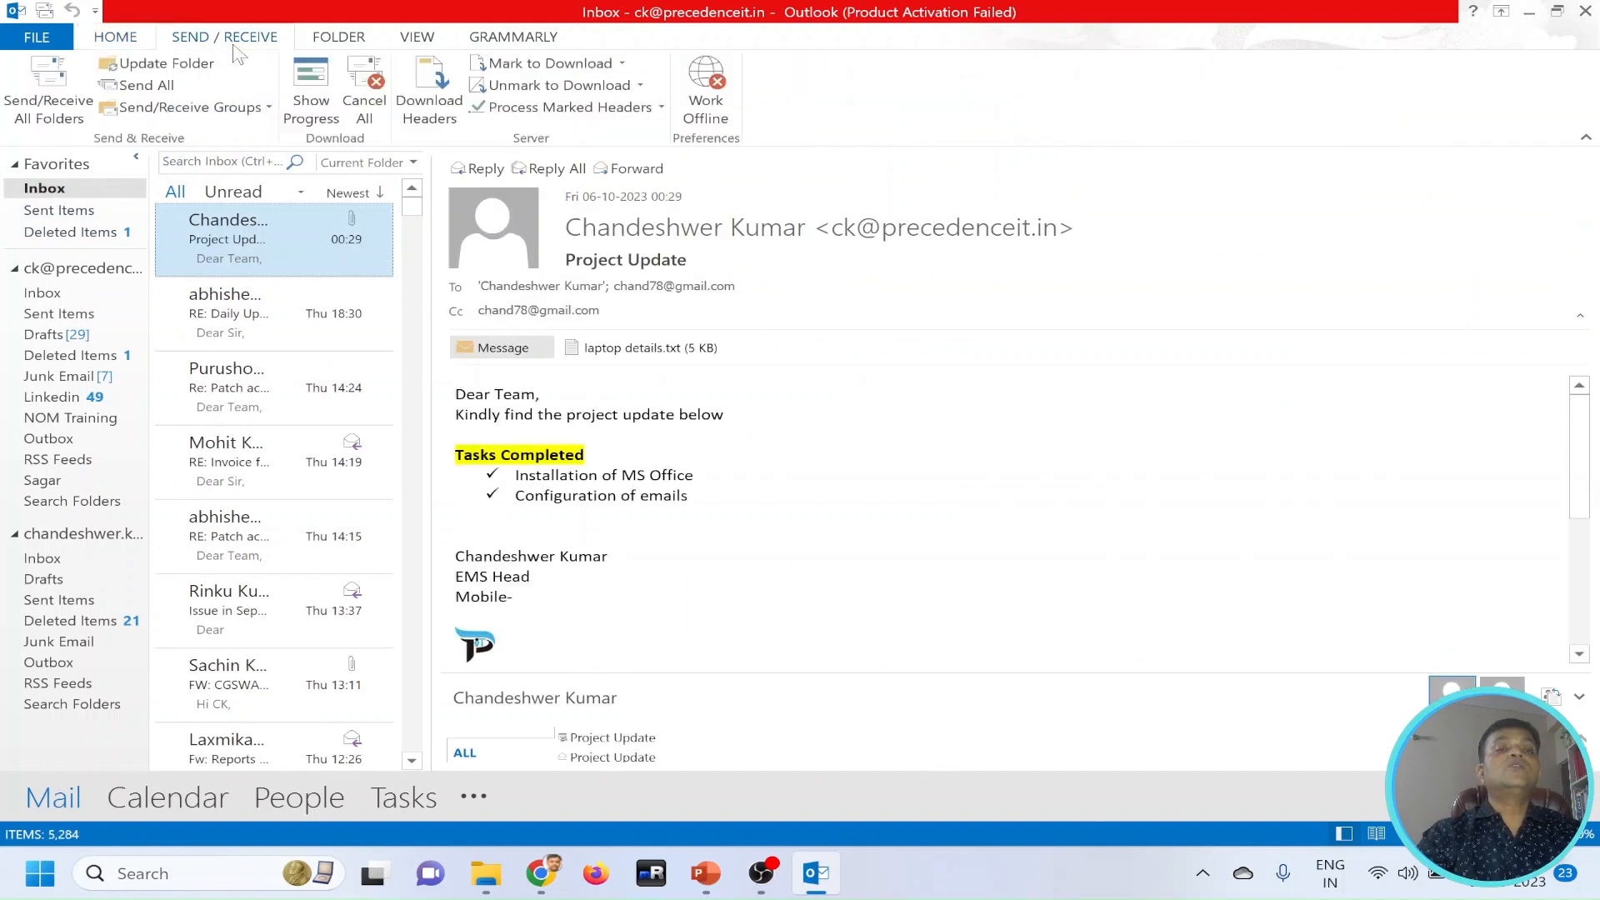
{"action": "left_click", "coordinate": [49, 92]}
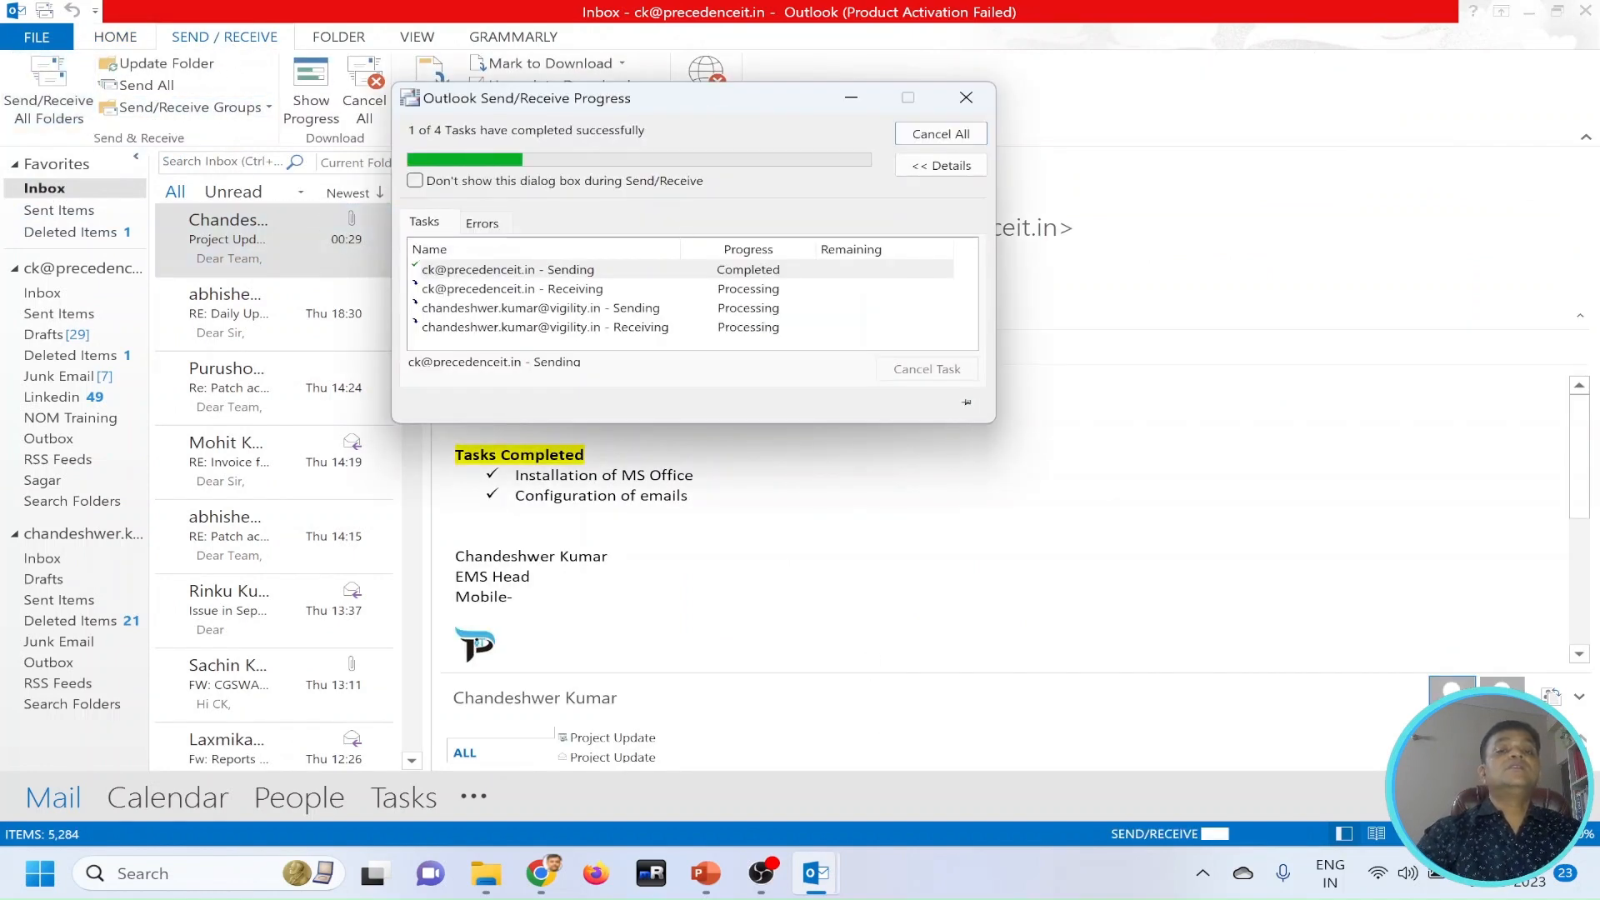